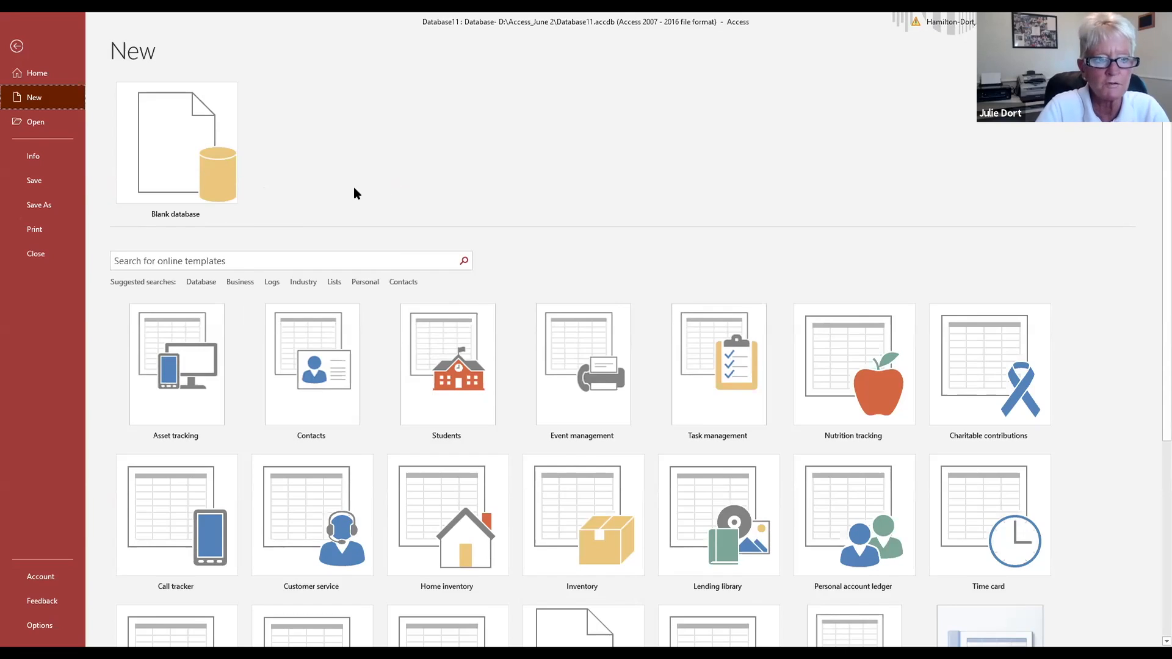
# Step: Set up a new blank database with the file name DoSpace Presentation.accdb
pyautogui.click(197, 146)
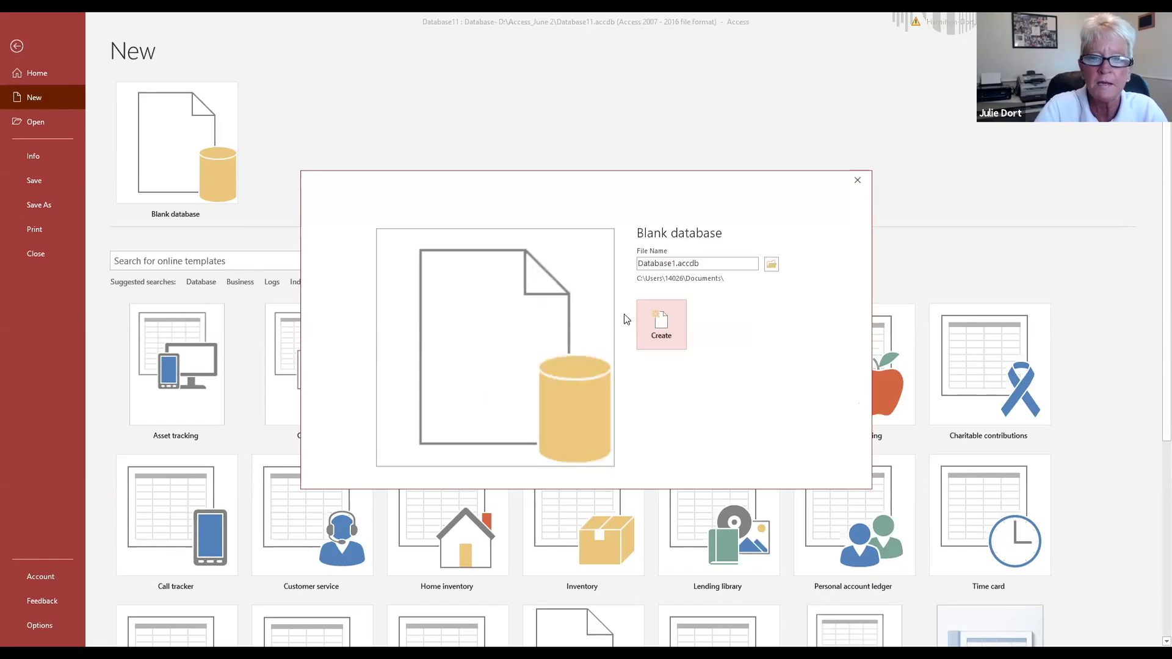
pyautogui.doubleClick(675, 264)
pyautogui.click(675, 264)
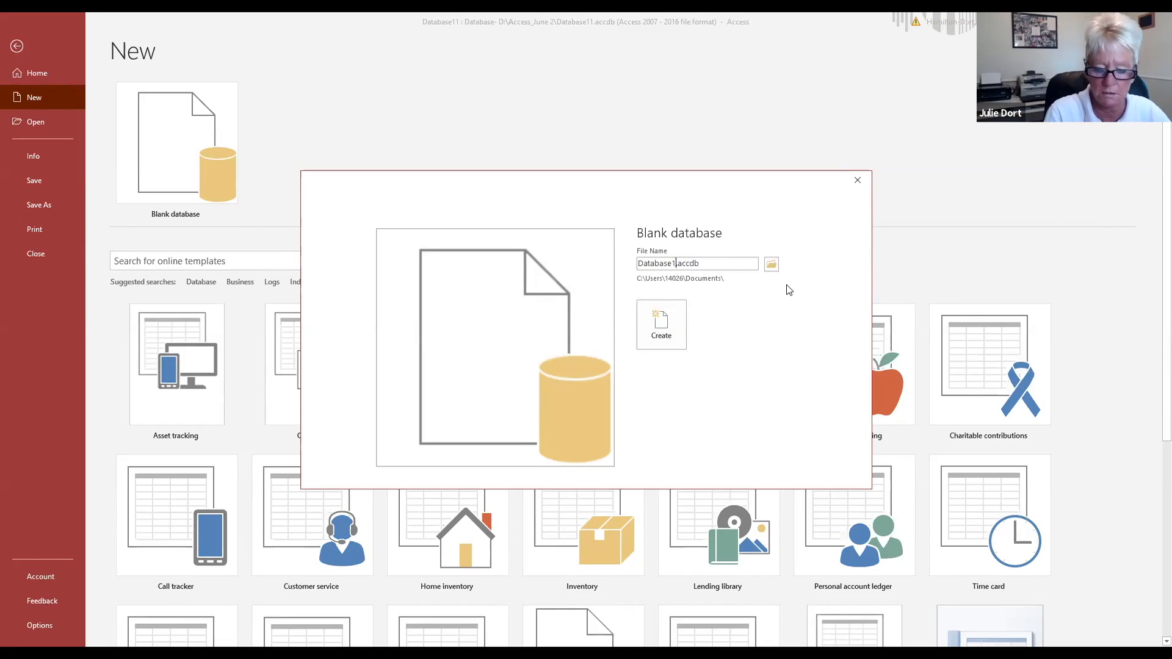
pyautogui.press('BackSpace')
pyautogui.press('BackSpace')
pyautogui.press('BackSpace')
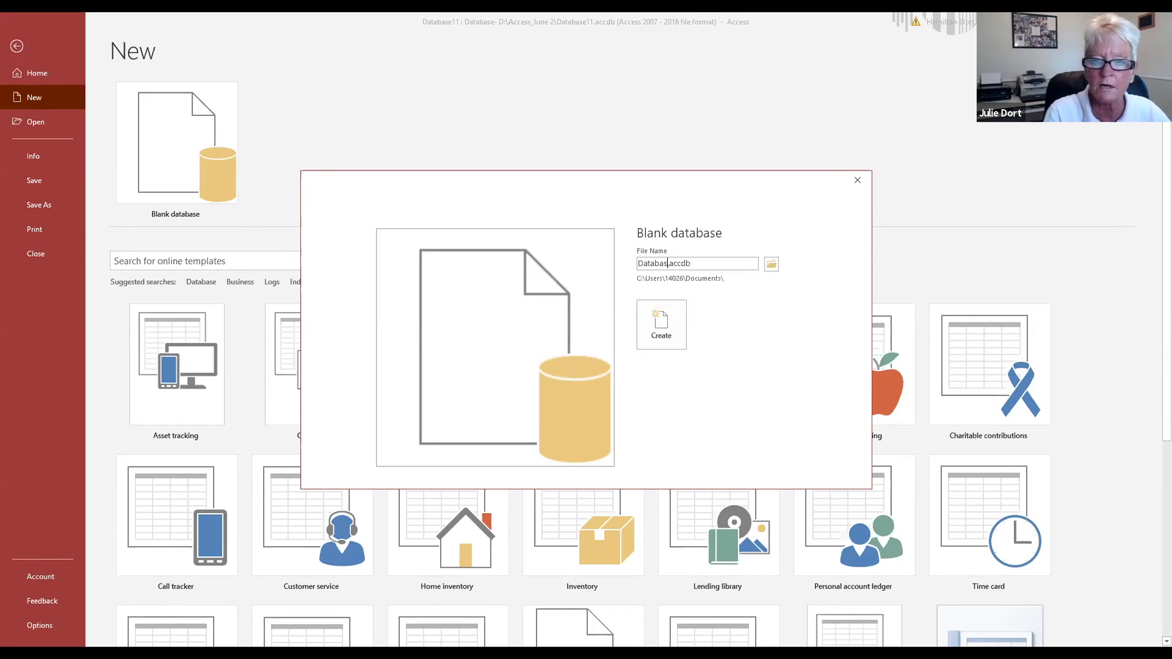
pyautogui.press('BackSpace')
pyautogui.press('BackSpace')
pyautogui.press('BackSpace')
pyautogui.press('BackSpace')
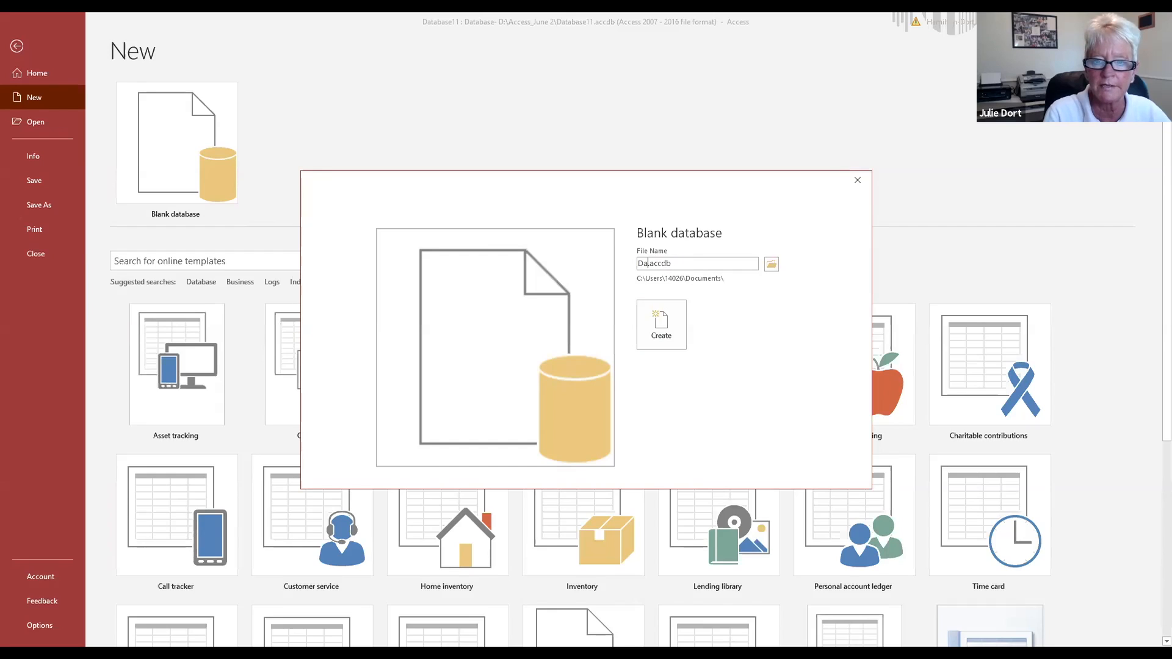
pyautogui.press('BackSpace')
pyautogui.press('BackSpace')
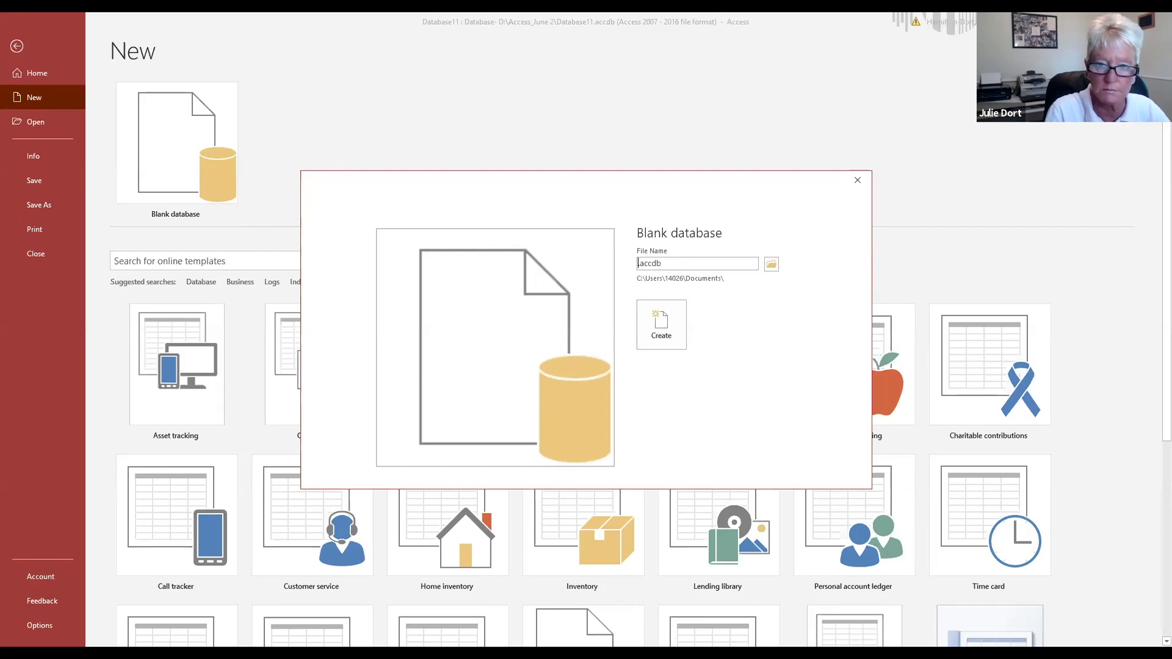
pyautogui.write('Do')
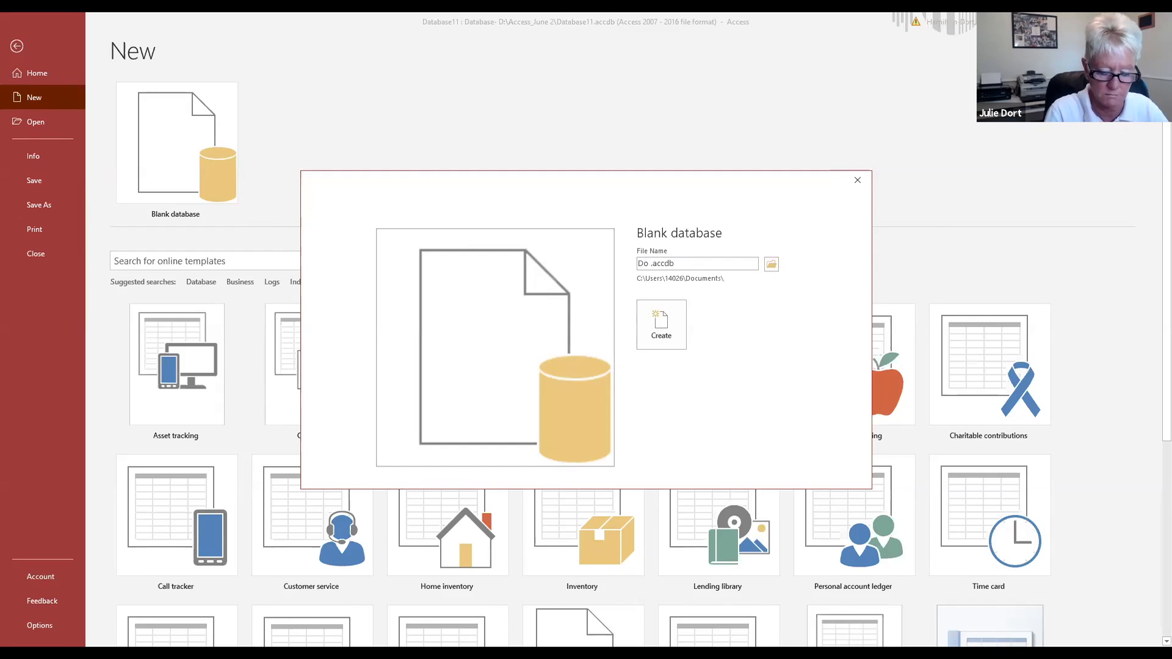
pyautogui.write('Space Pres')
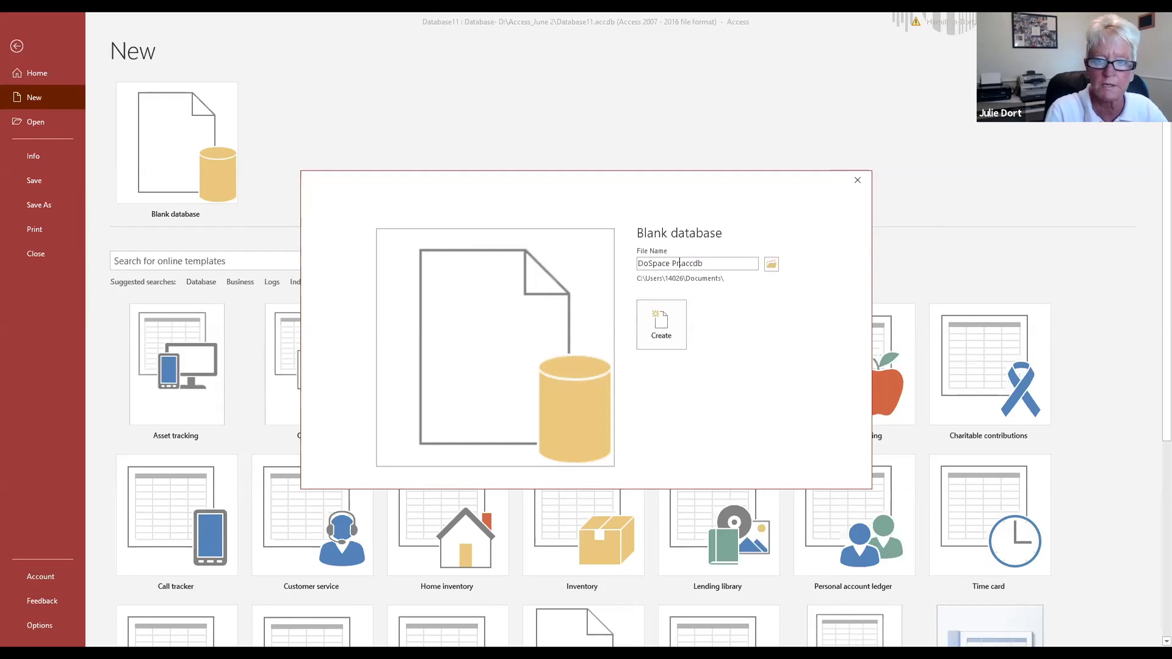
pyautogui.write('entation')
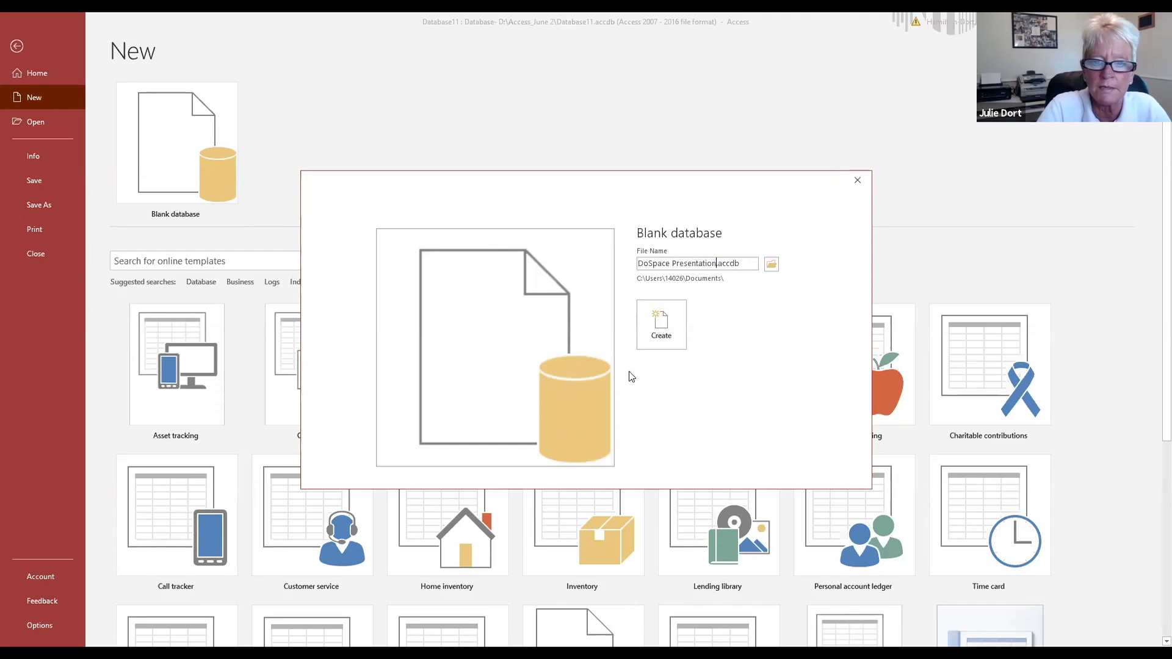
# Step: Create the new database, discarding the unsaved design changes to the Customer Form of the open database
pyautogui.click(659, 331)
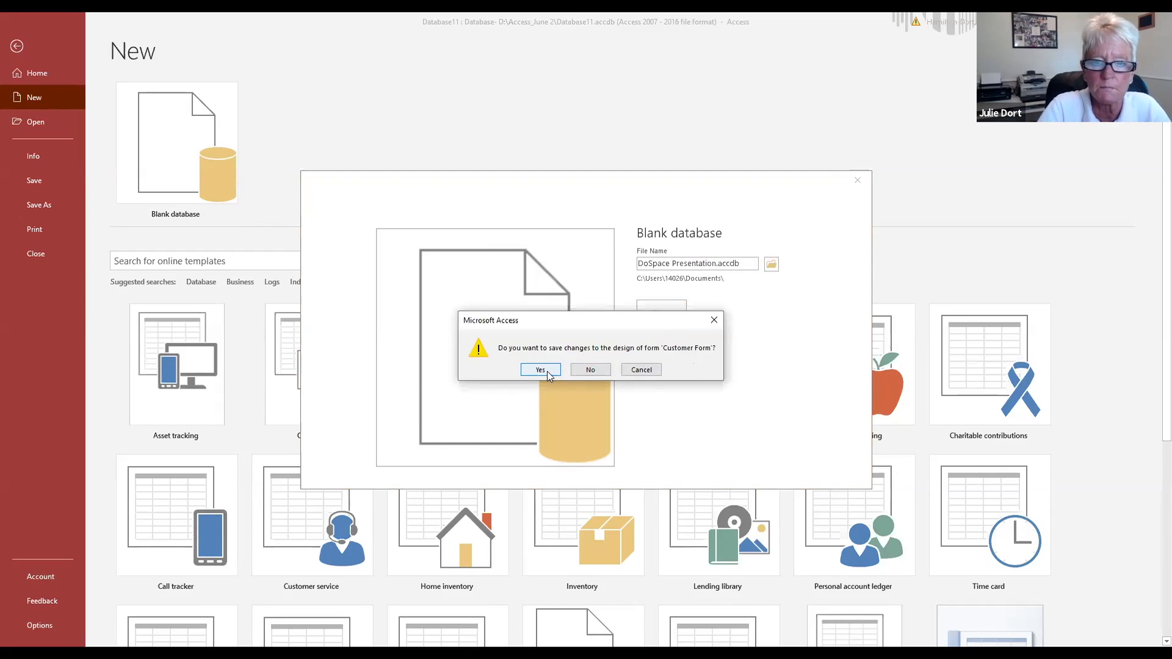
pyautogui.click(581, 372)
pyautogui.click(587, 371)
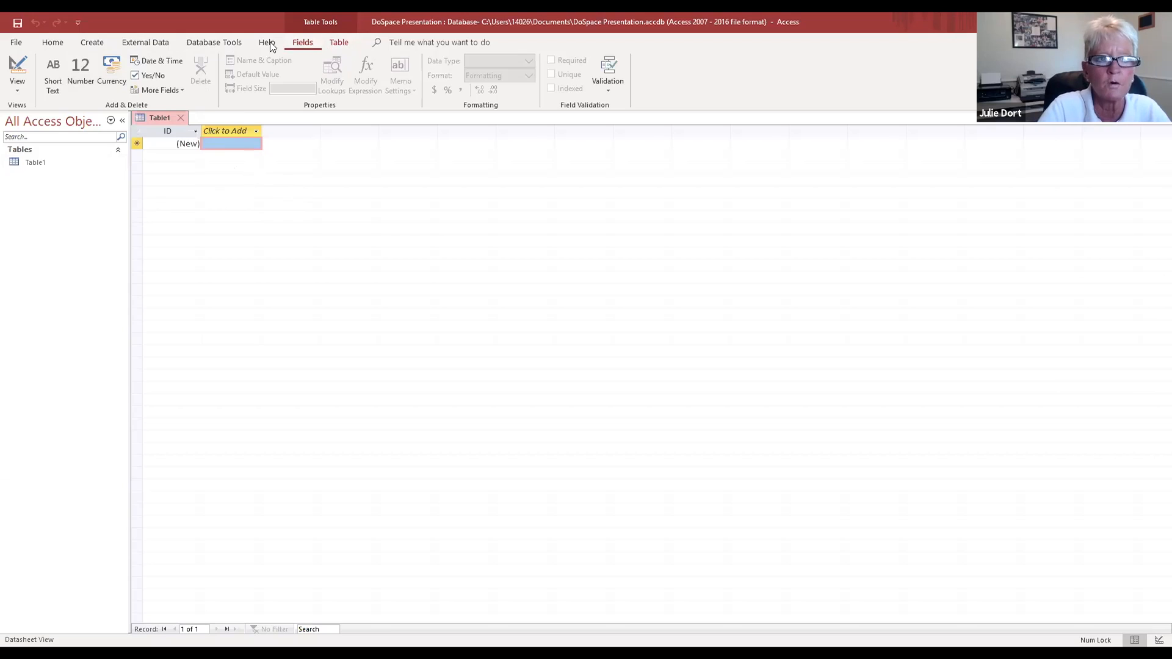
# Step: Switch Table1 to Design View, saving the table under the name My Customers
pyautogui.rightClick(142, 117)
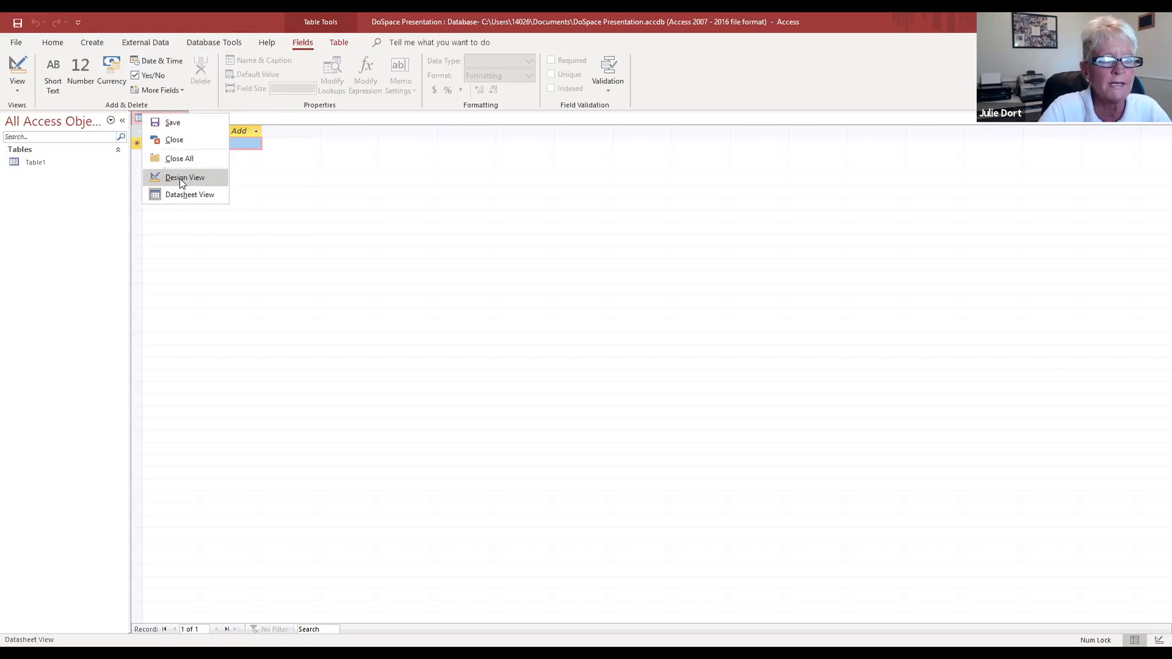
pyautogui.click(138, 121)
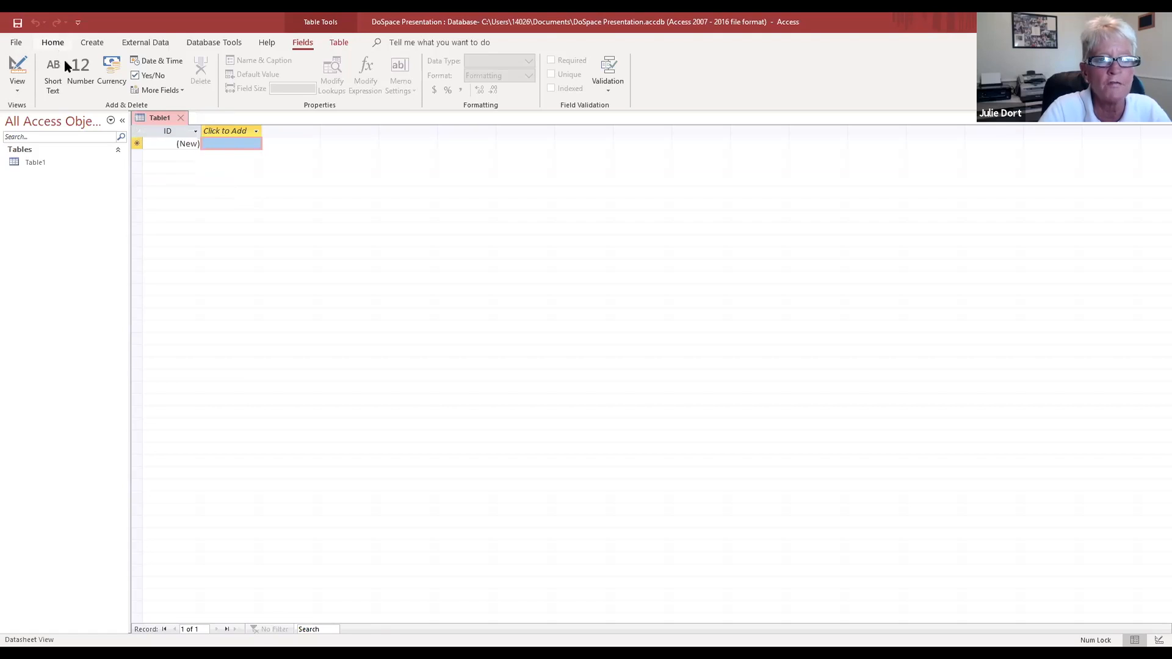
pyautogui.click(17, 90)
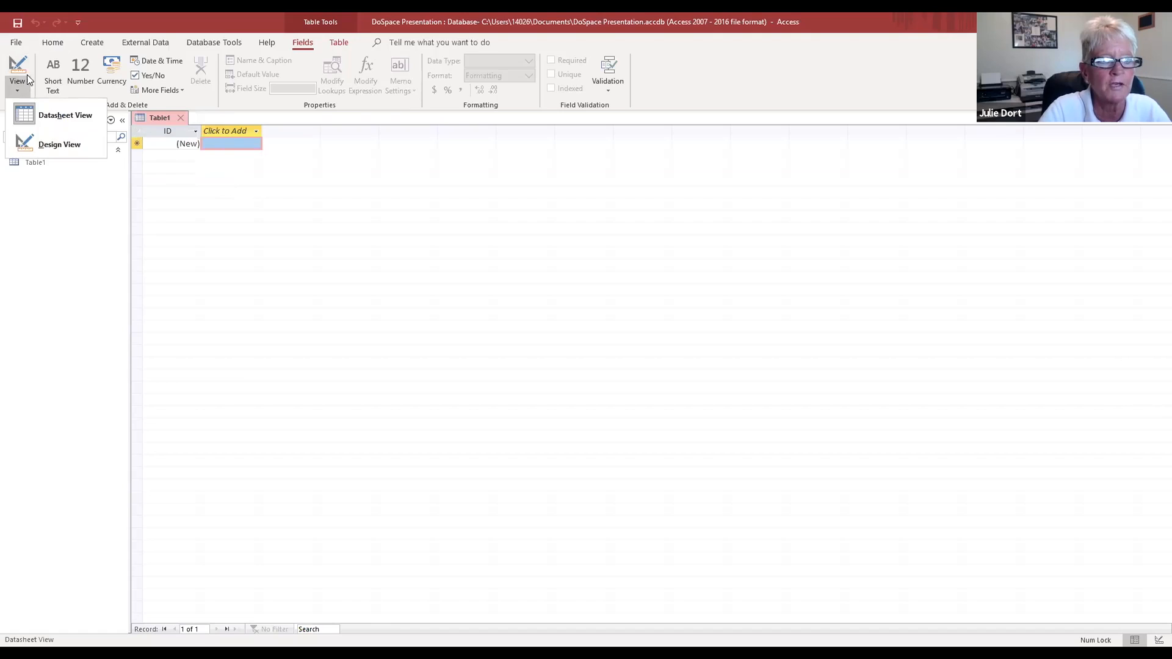
pyautogui.click(55, 147)
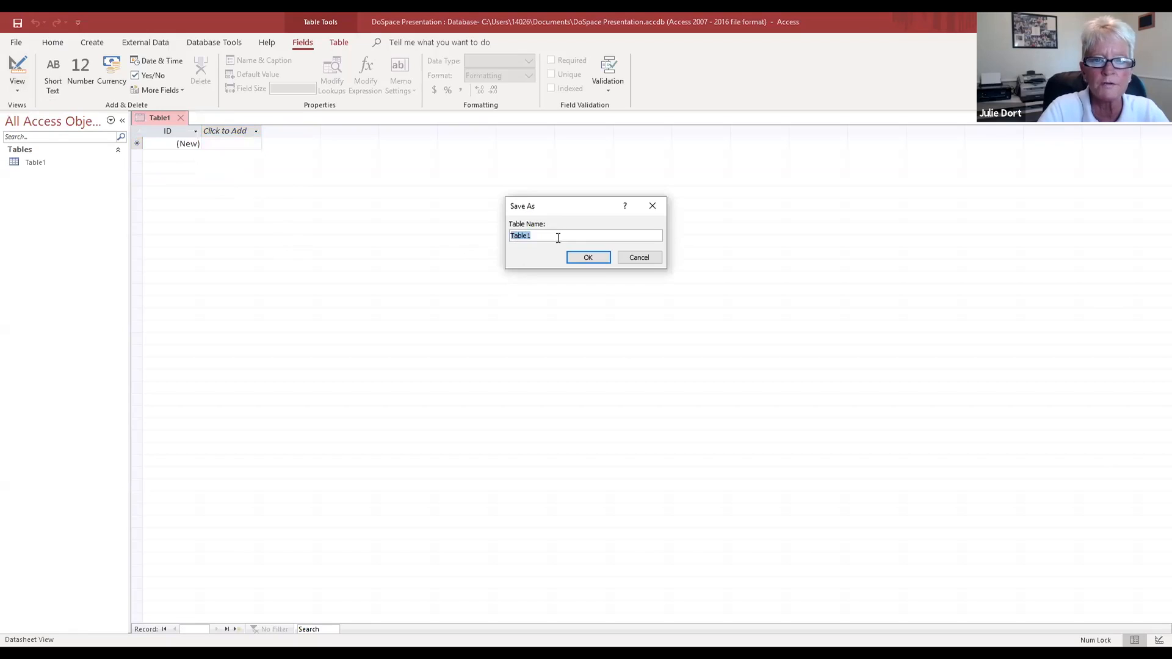
pyautogui.write('Customers')
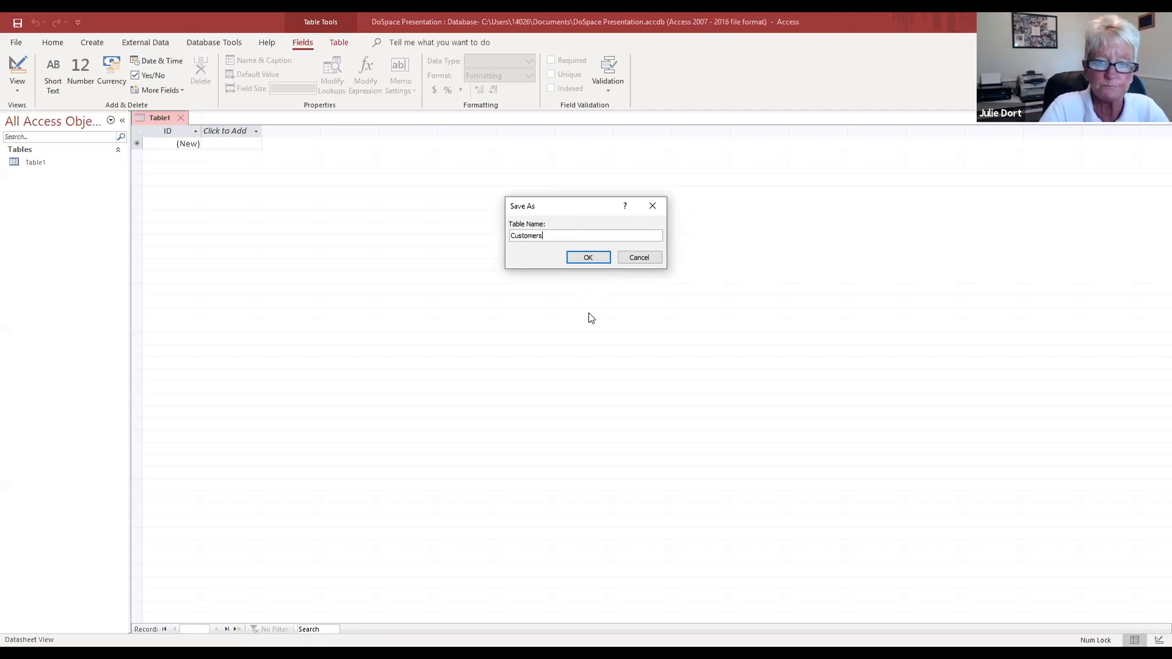
pyautogui.click(513, 236)
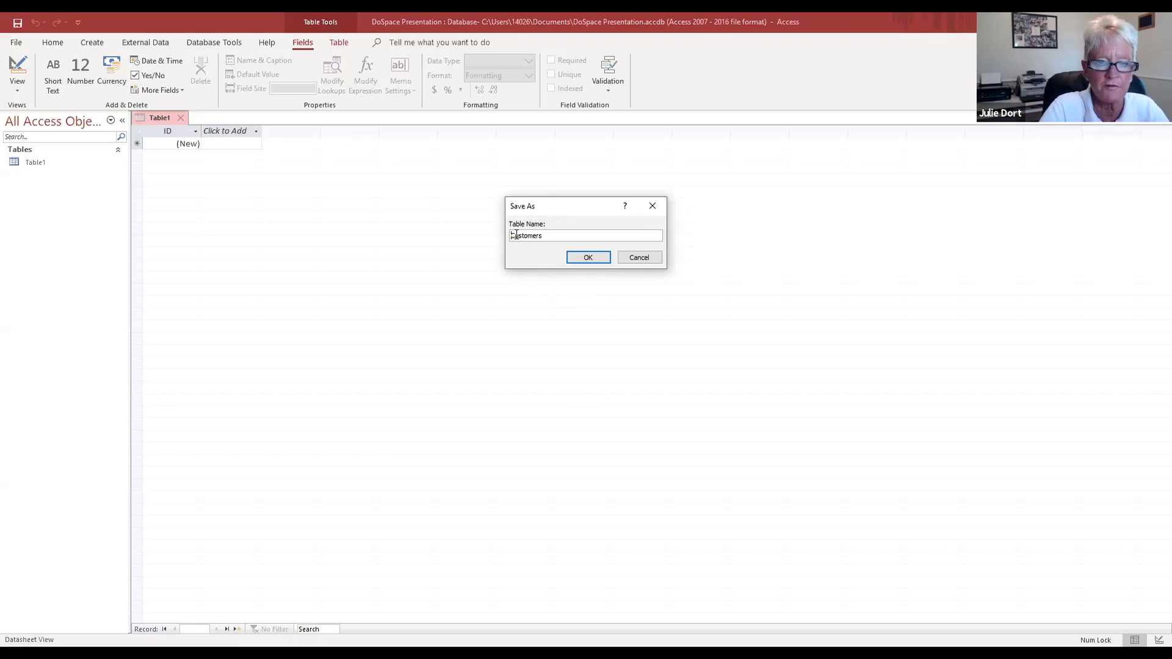
pyautogui.write('My')
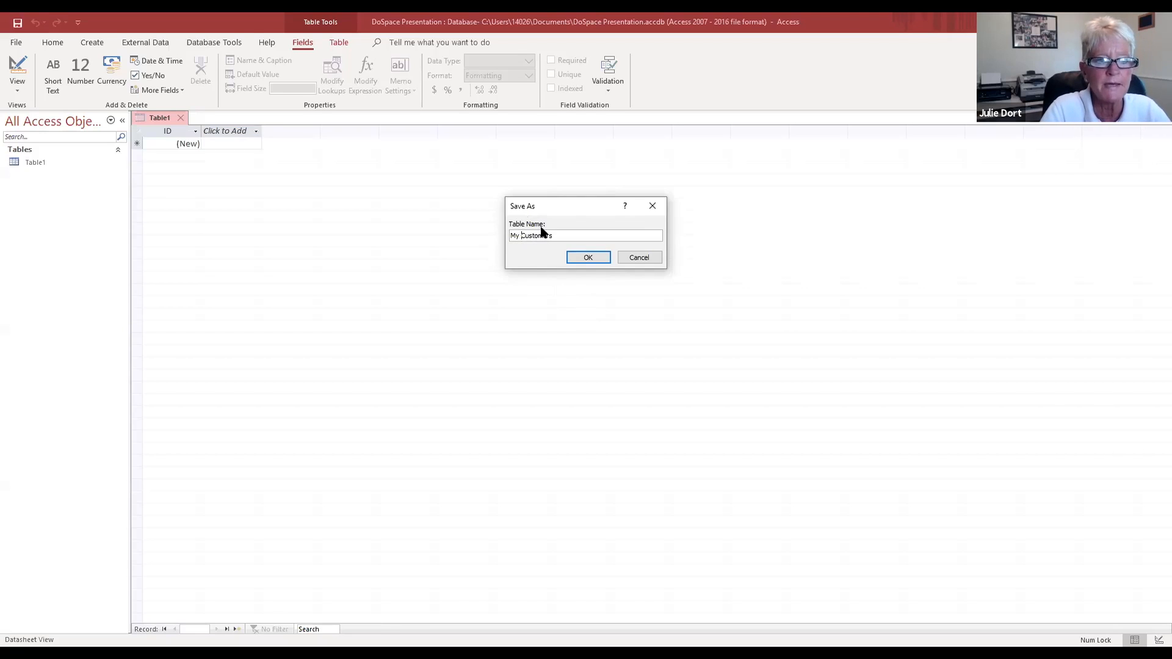
pyautogui.click(584, 256)
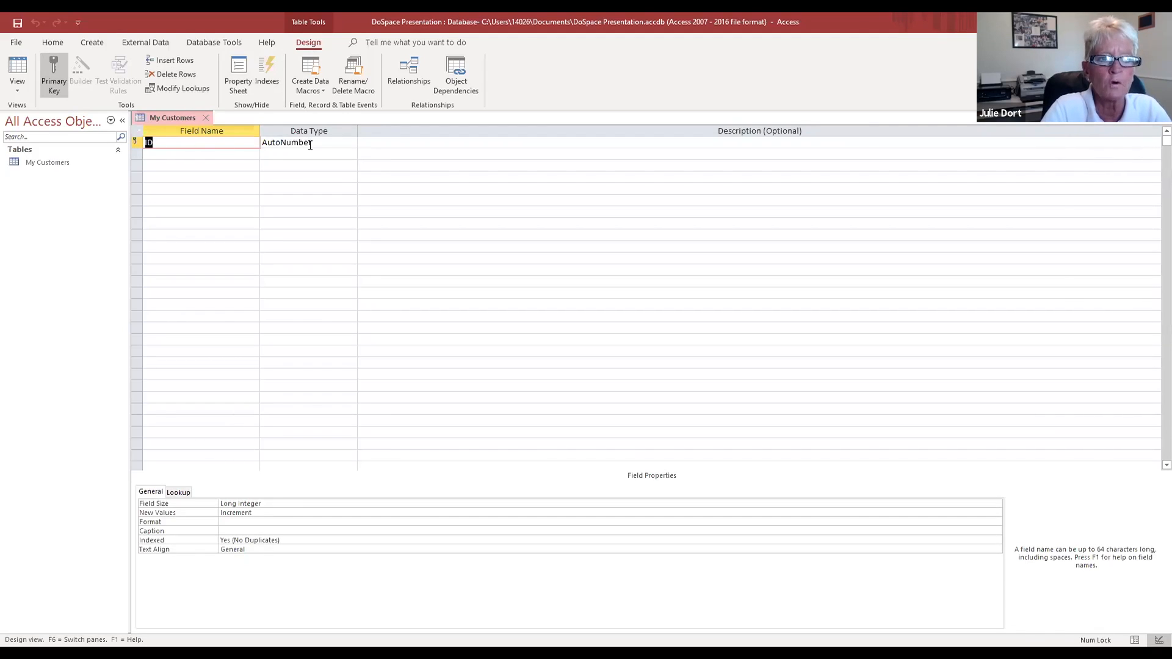
# Step: Add a First Name field with the Short Text data type below ID, and review the available data types
pyautogui.click(251, 155)
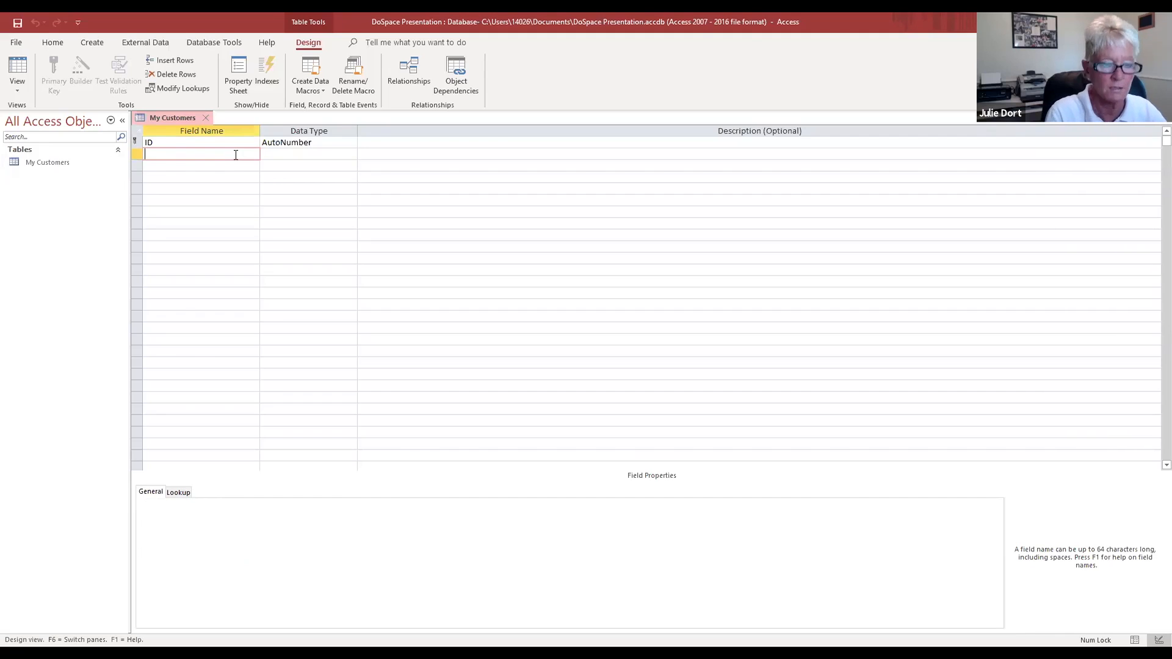
pyautogui.write('F')
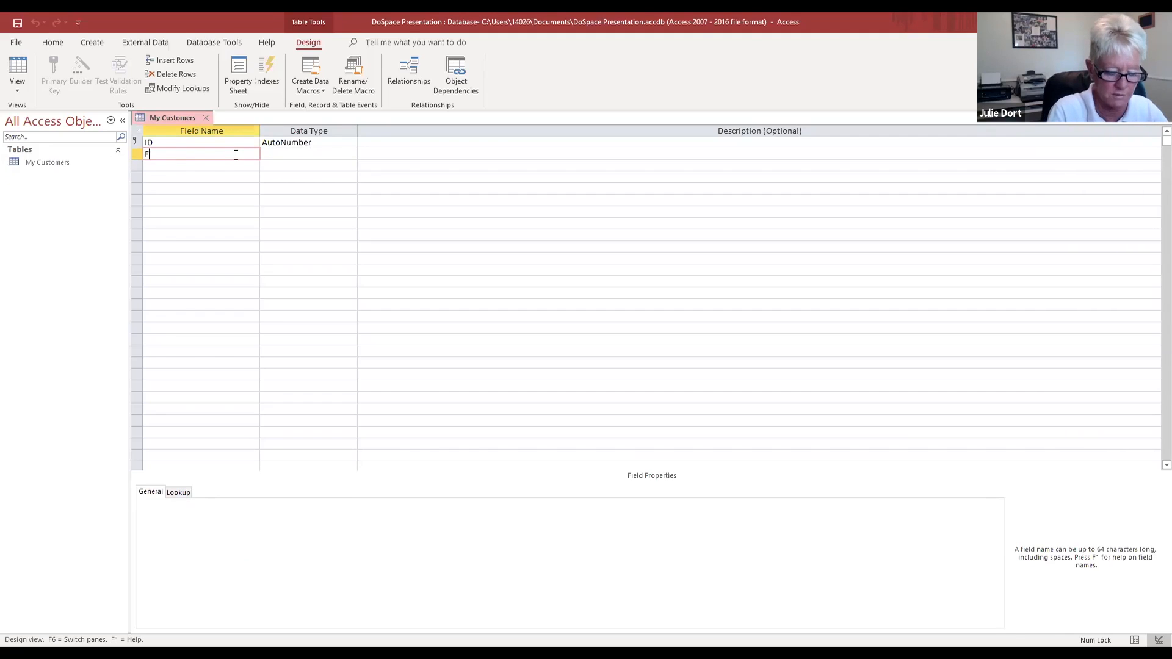
pyautogui.write('irst Name')
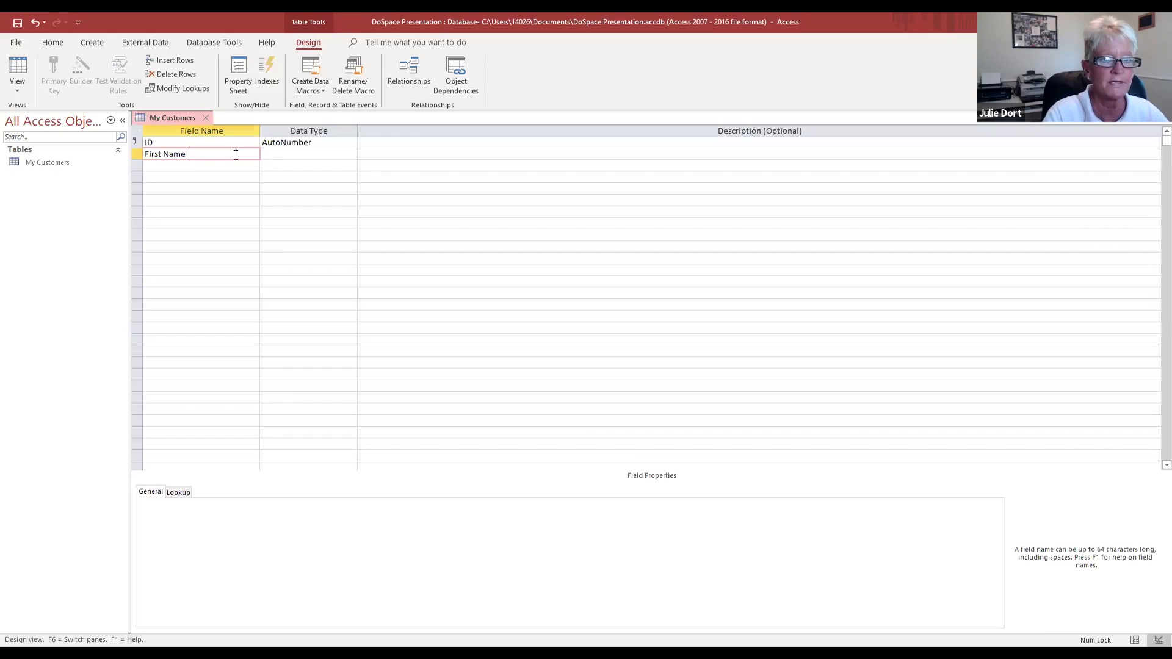
pyautogui.click(282, 156)
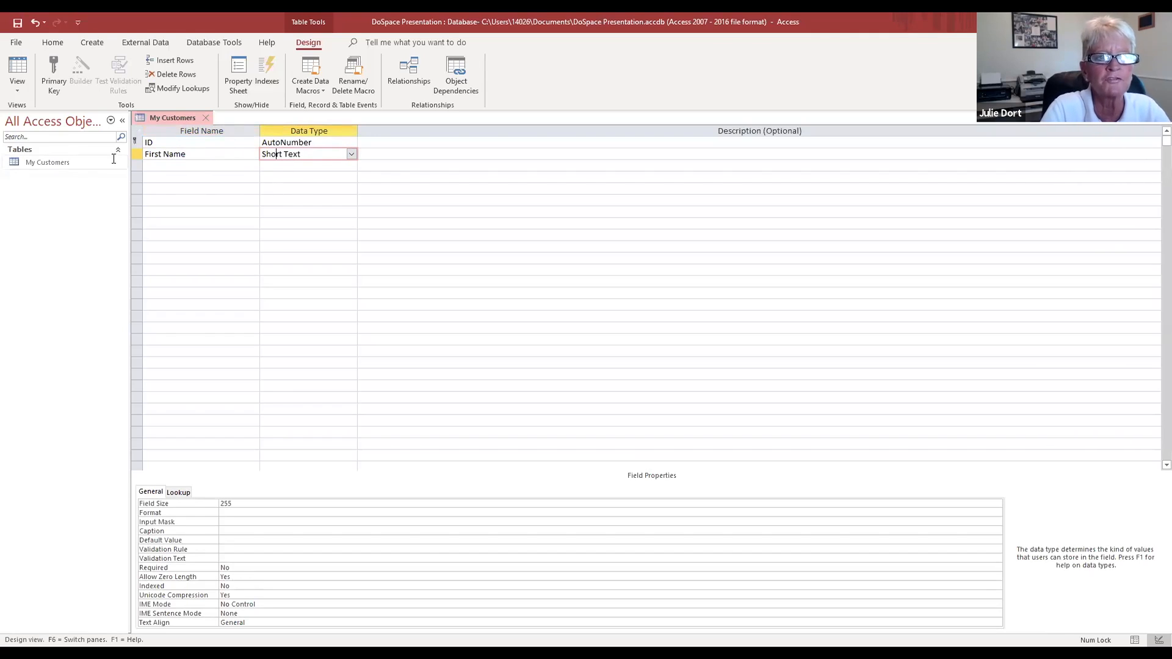
pyautogui.click(352, 156)
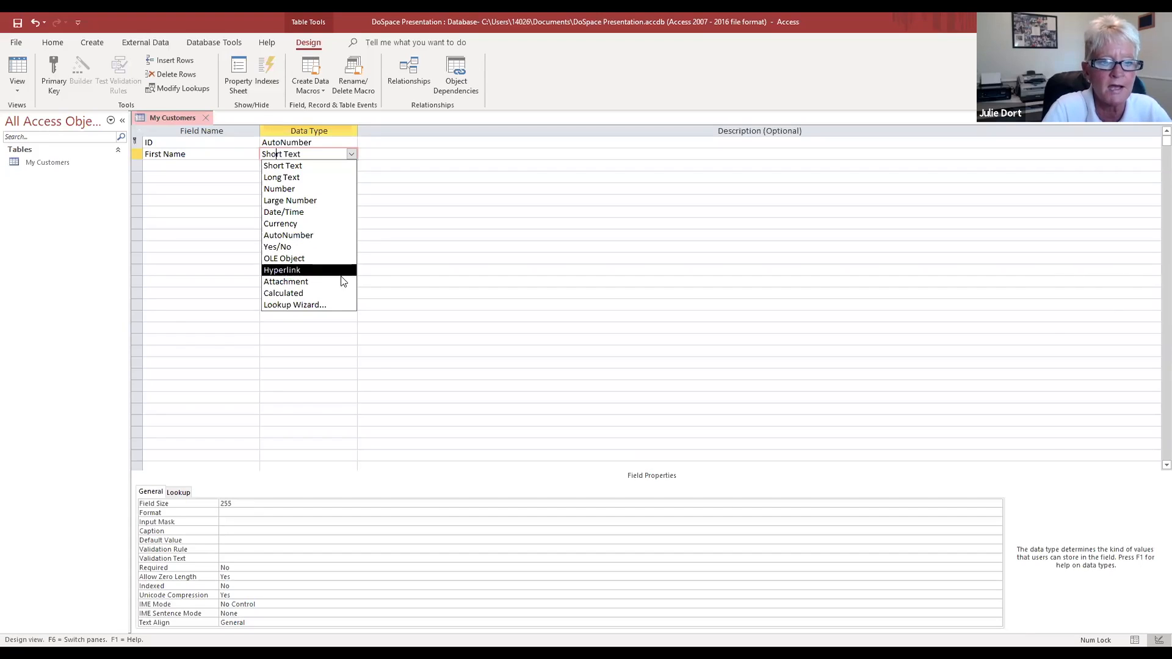
pyautogui.click(200, 165)
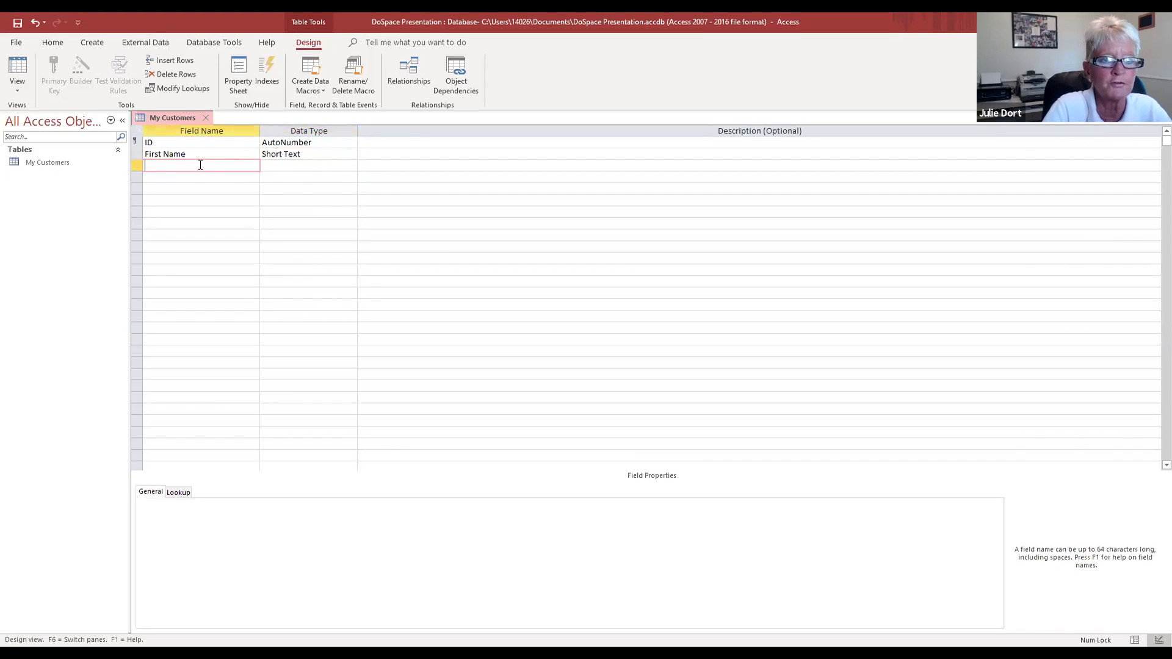
pyautogui.click(351, 154)
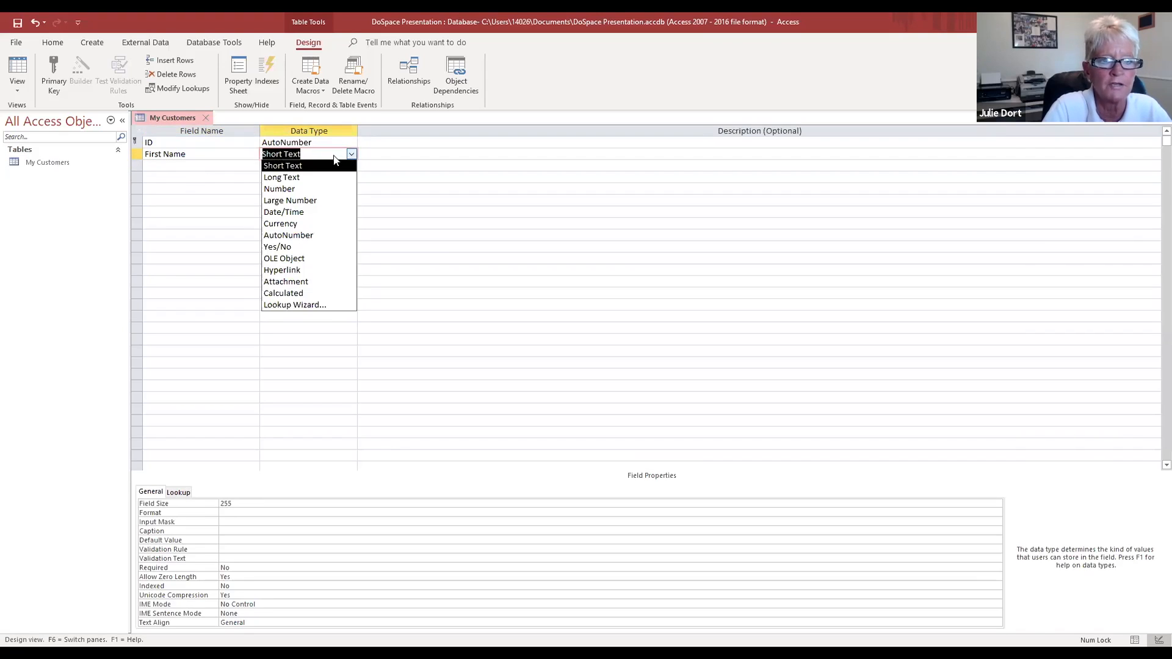
# Step: Add a Last Name field with the Short Text data type below First Name, leaving its description empty
pyautogui.click(184, 168)
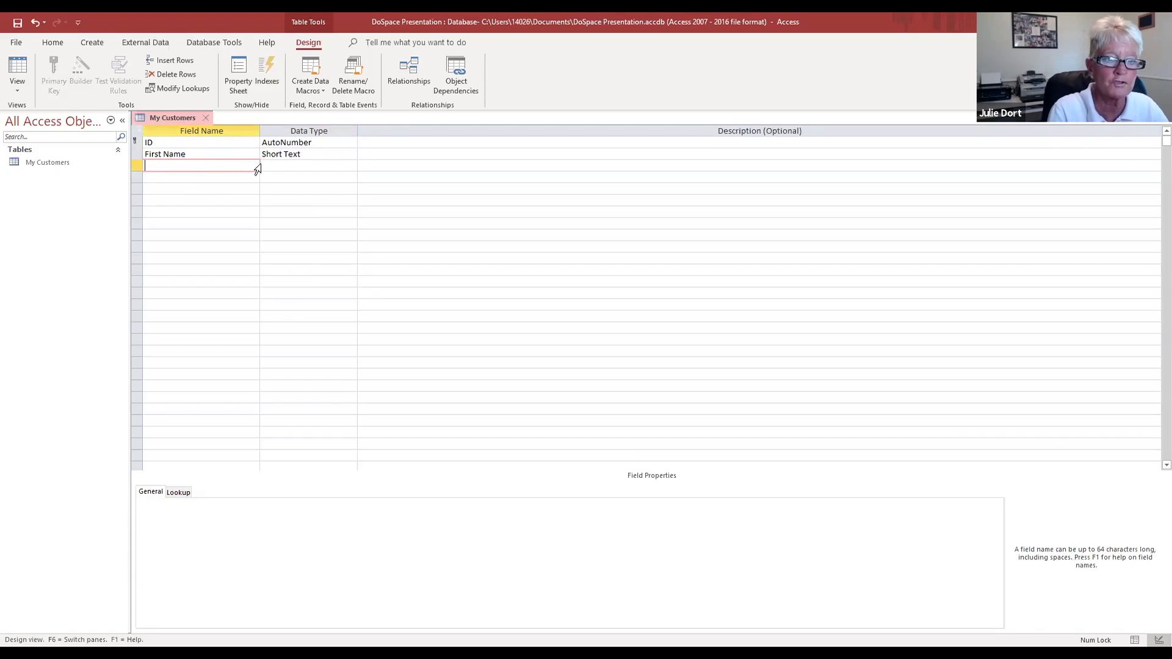
pyautogui.write('L')
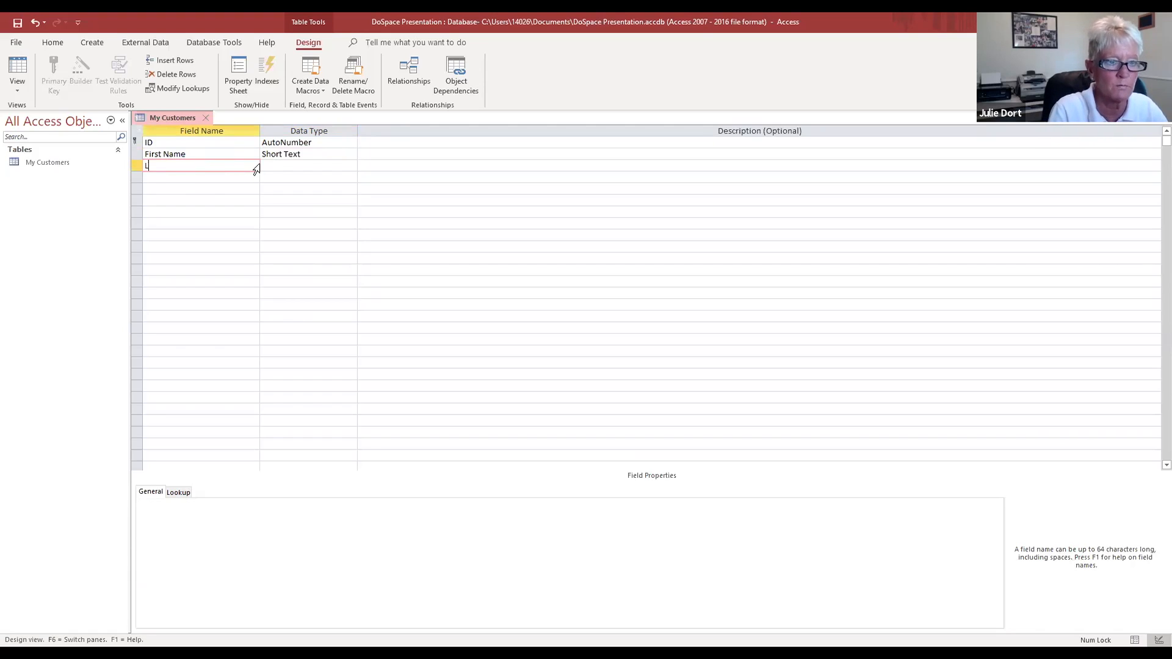
pyautogui.write('ast Name')
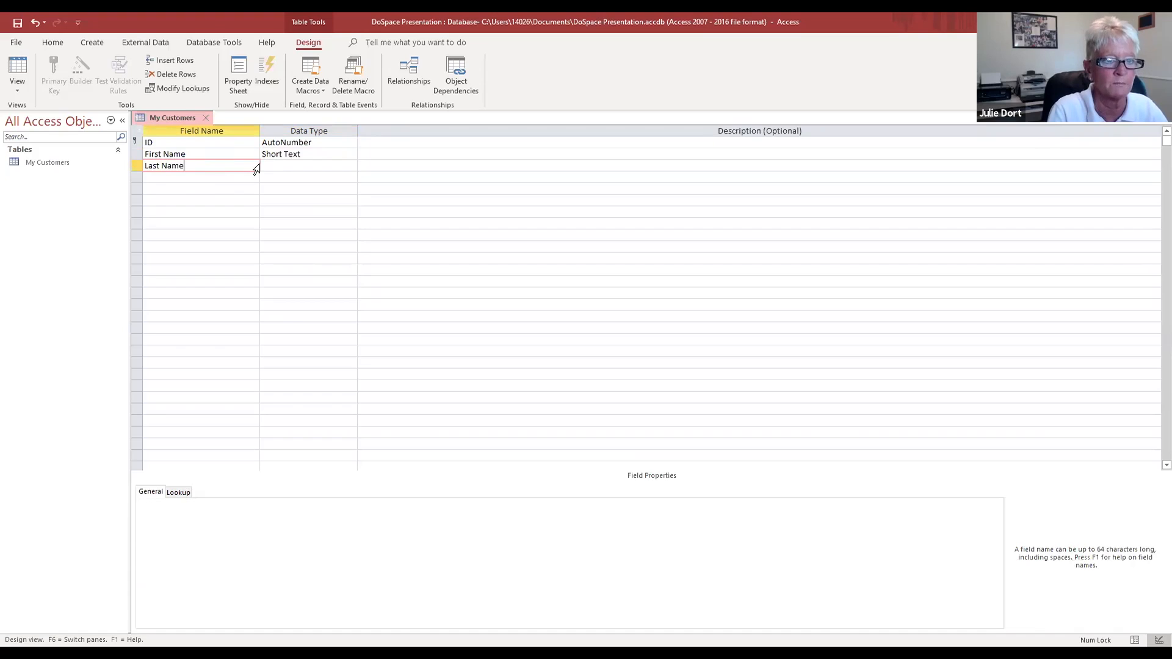
pyautogui.press('Tab')
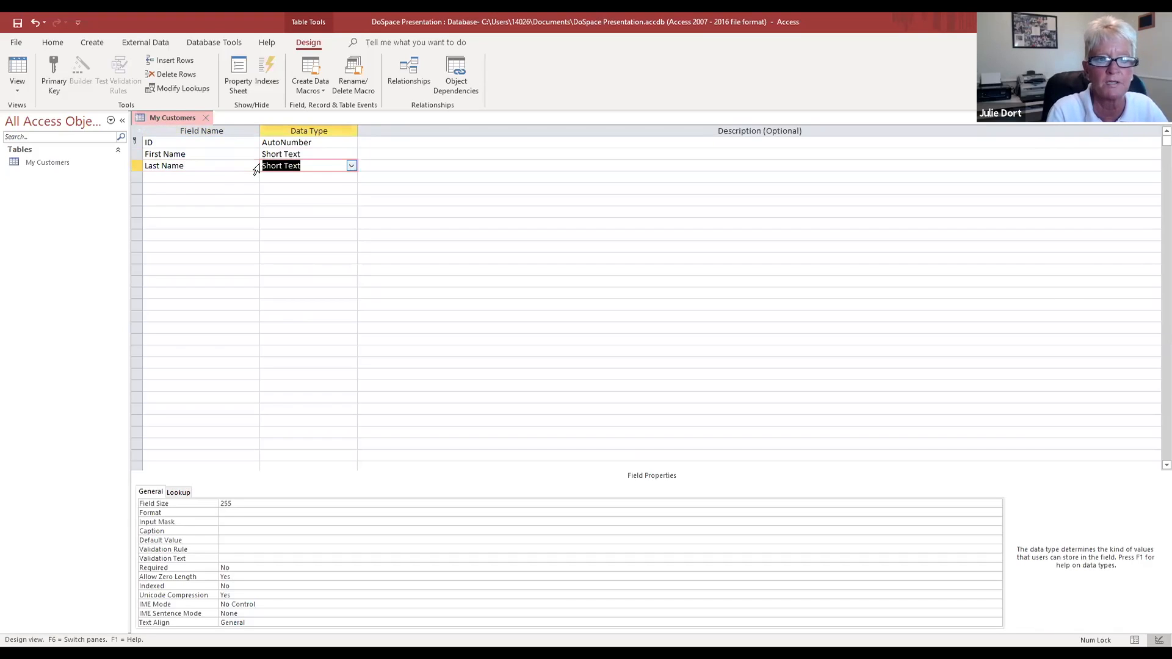
pyautogui.press('Tab')
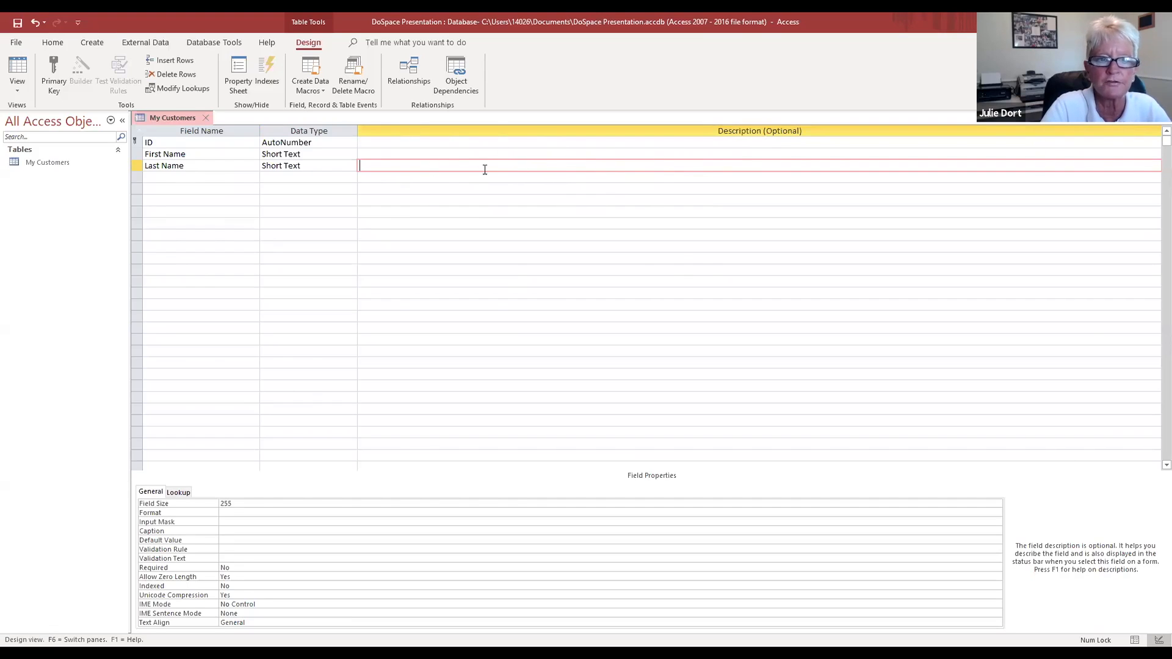
# Step: Add an Address field with the Short Text data type below Last Name, leaving its description empty
pyautogui.click(188, 179)
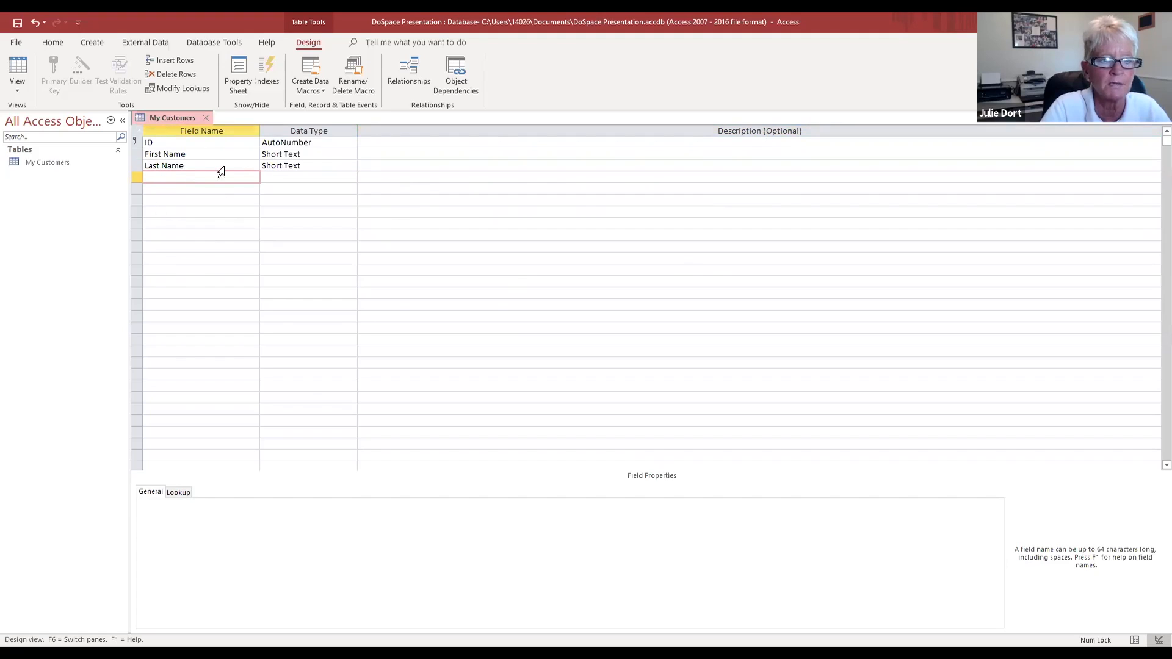
pyautogui.write('Add')
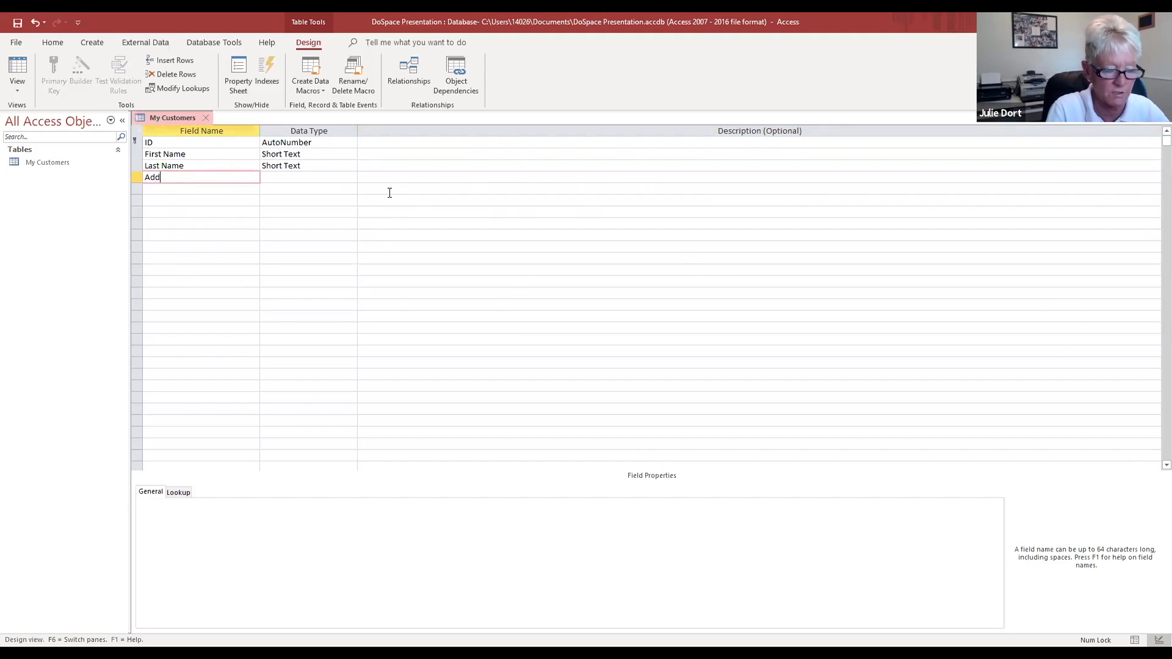
pyautogui.write('ress')
pyautogui.press('Tab')
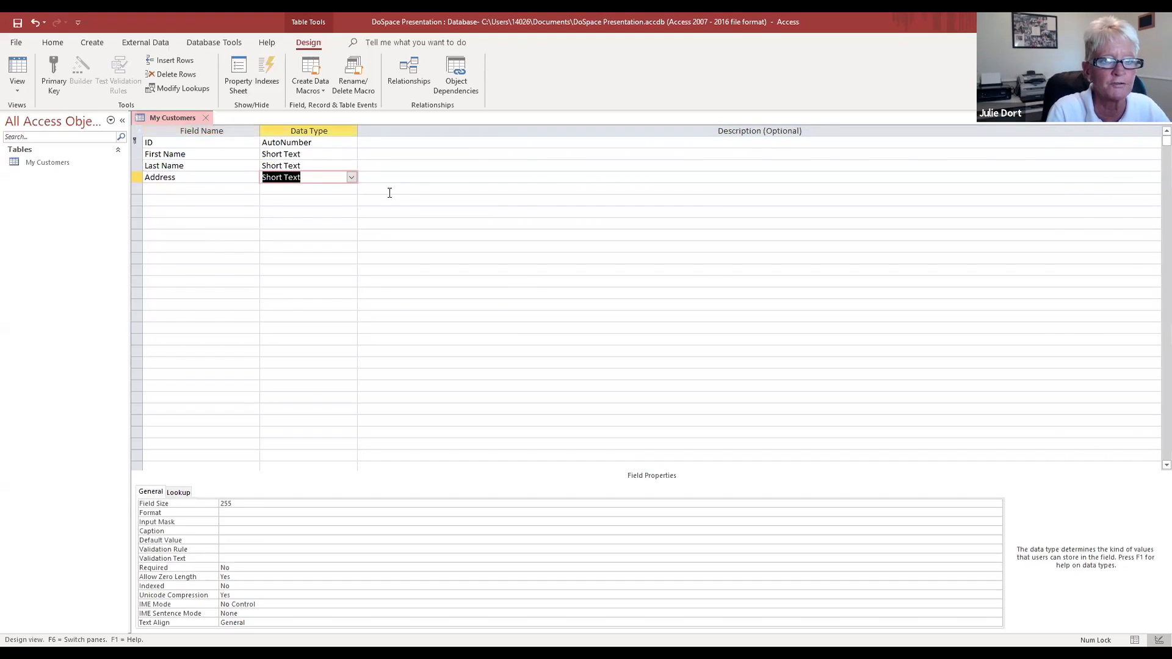
pyautogui.press('Tab')
pyautogui.press('Tab')
# Step: Add a City field with the Short Text data type below Address, leaving its description empty
pyautogui.press('capslock')
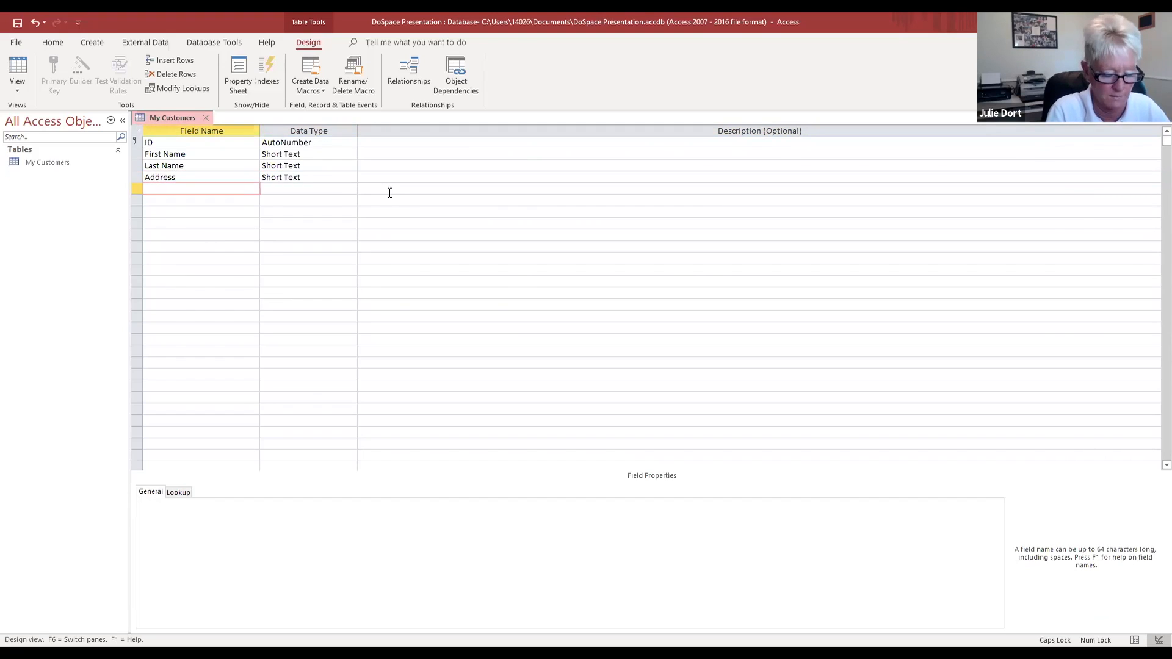
pyautogui.press('capslock')
pyautogui.write('City')
pyautogui.press('Tab')
pyautogui.press('Tab')
pyautogui.press('Tab')
# Step: Add a State field with the Short Text data type below City, leaving its description empty
pyautogui.write('State')
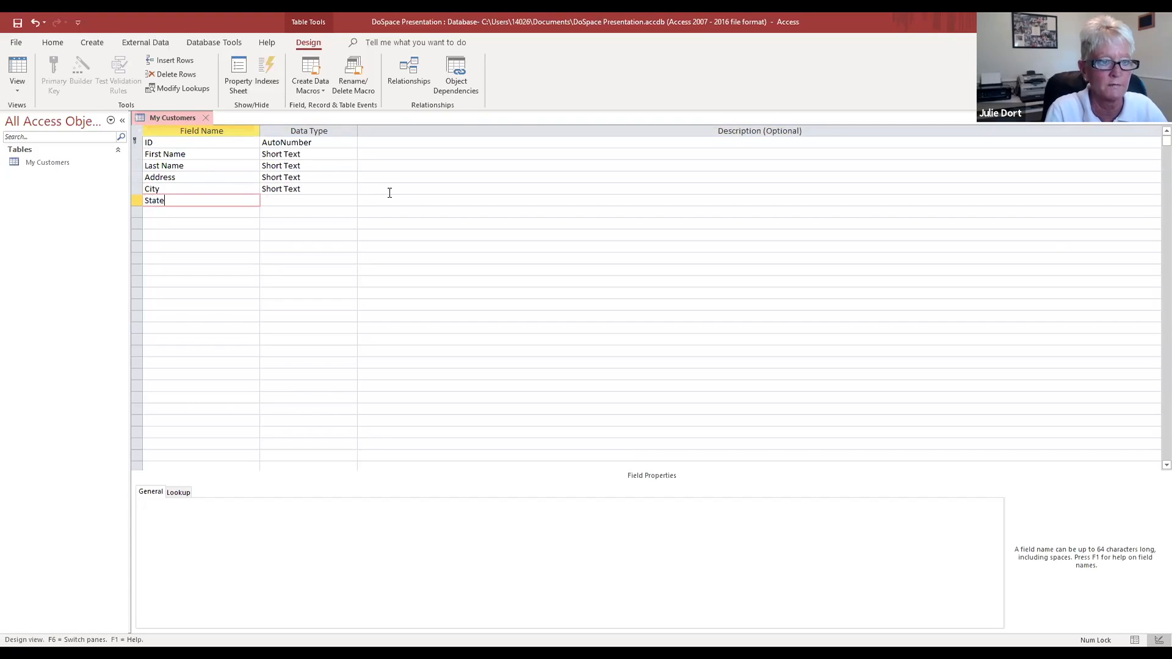
pyautogui.press('Tab')
pyautogui.press('Tab')
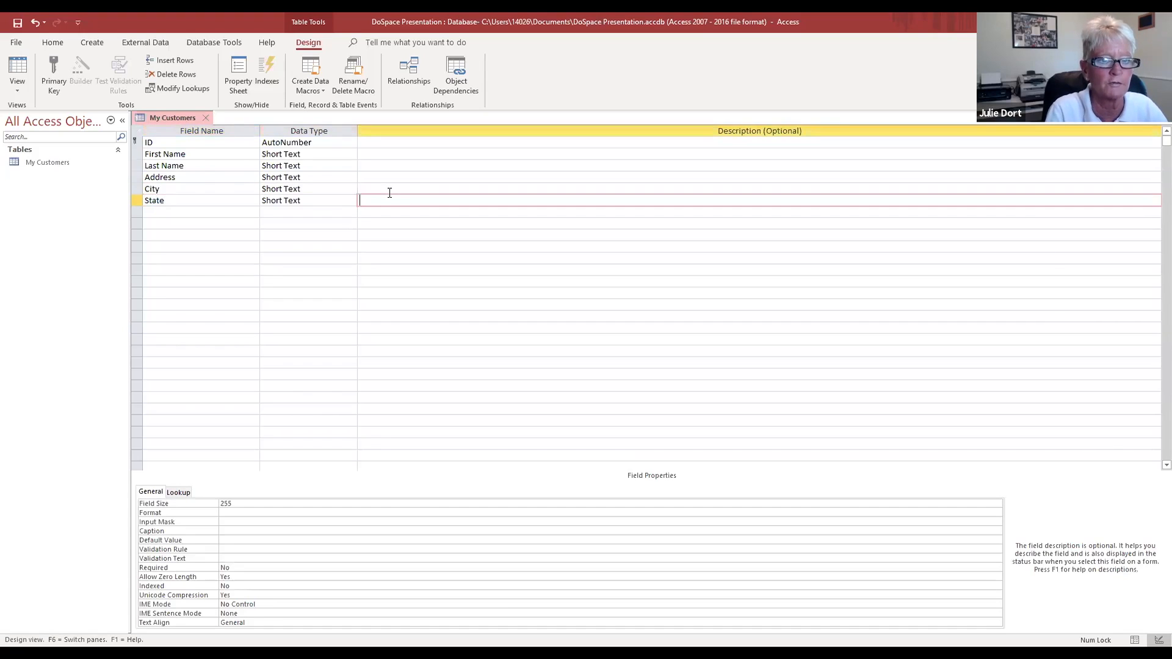
pyautogui.press('Tab')
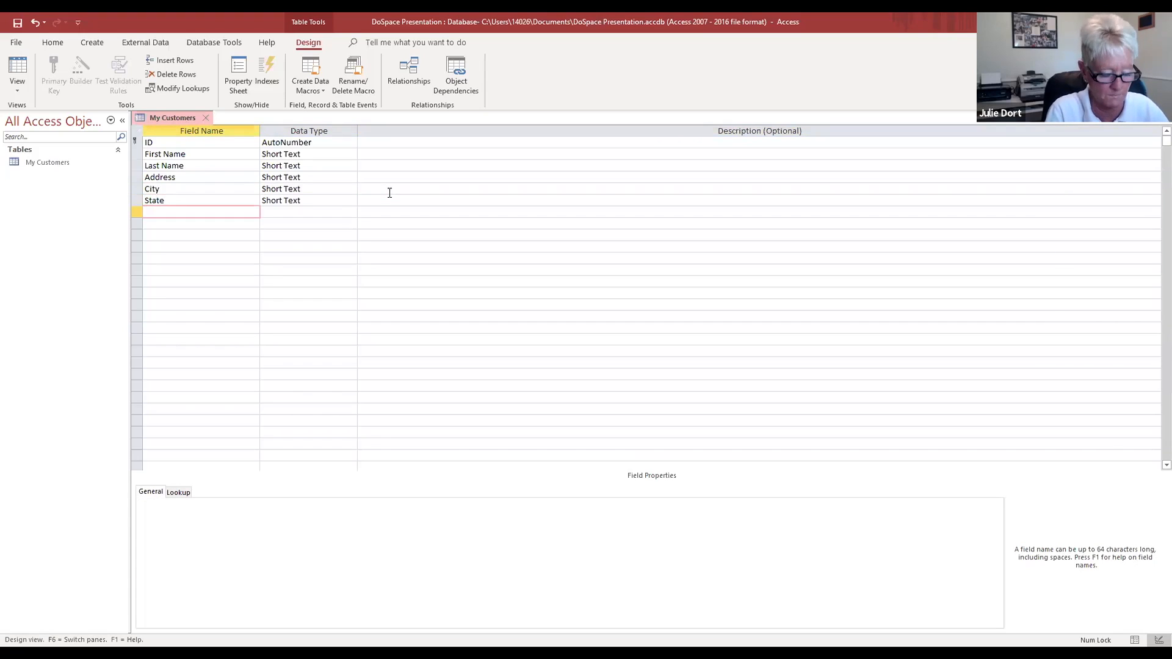
# Step: Add a Zip field with the Short Text data type below State, leaving its description empty
pyautogui.write('Zip')
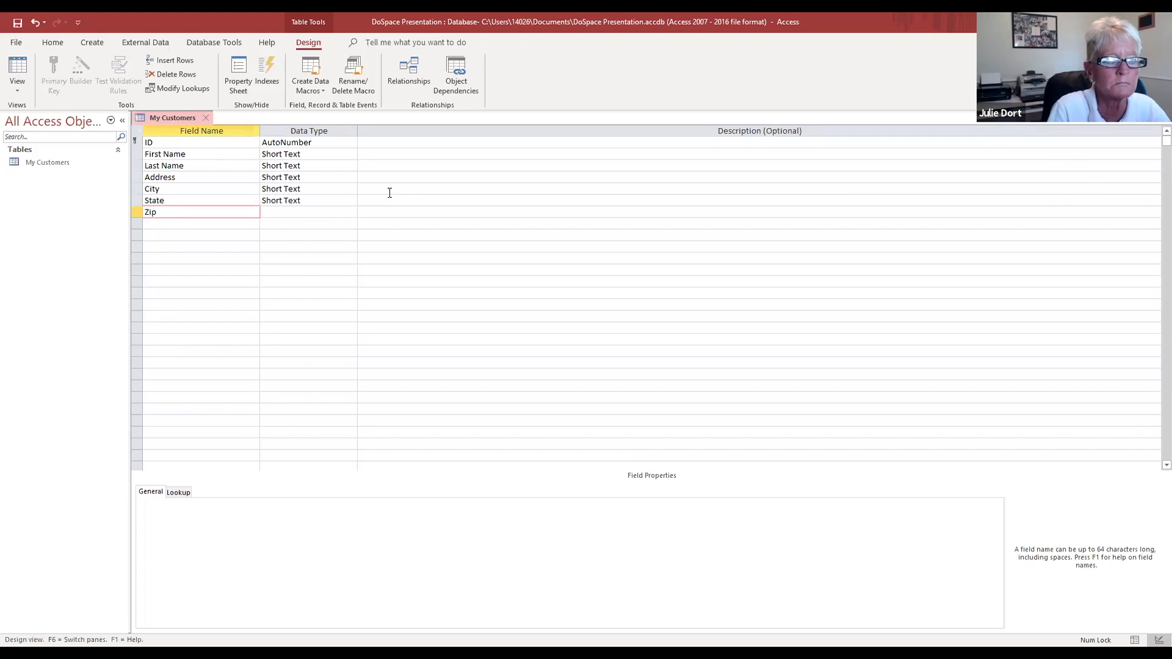
pyautogui.press('Tab')
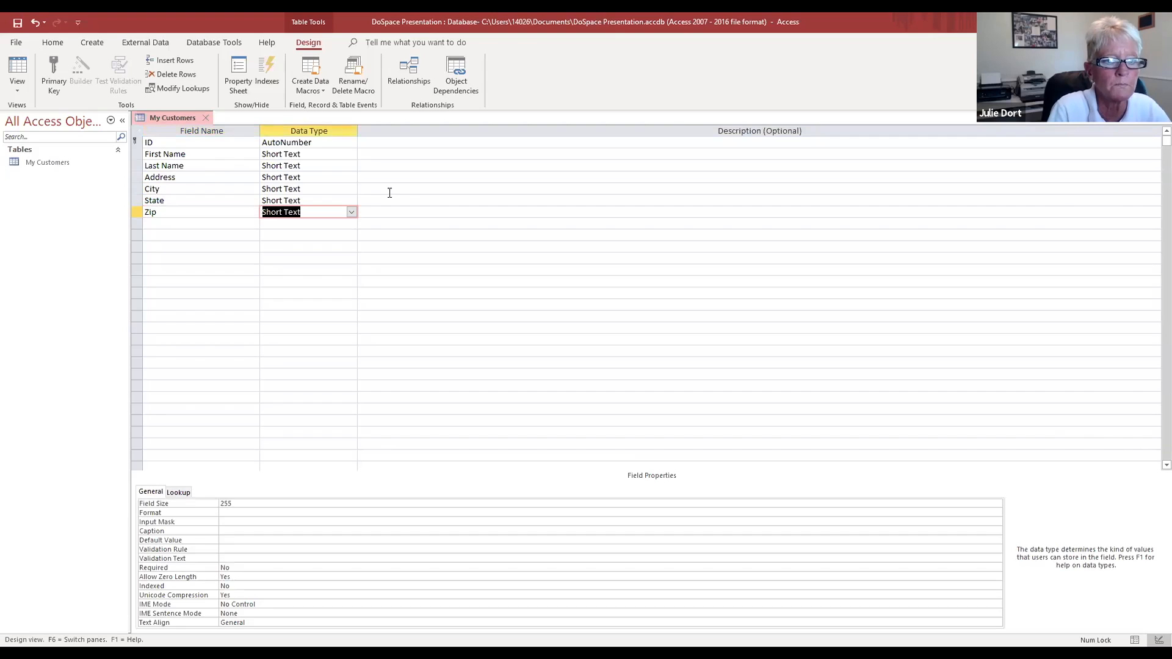
pyautogui.press('Tab')
pyautogui.press('Tab')
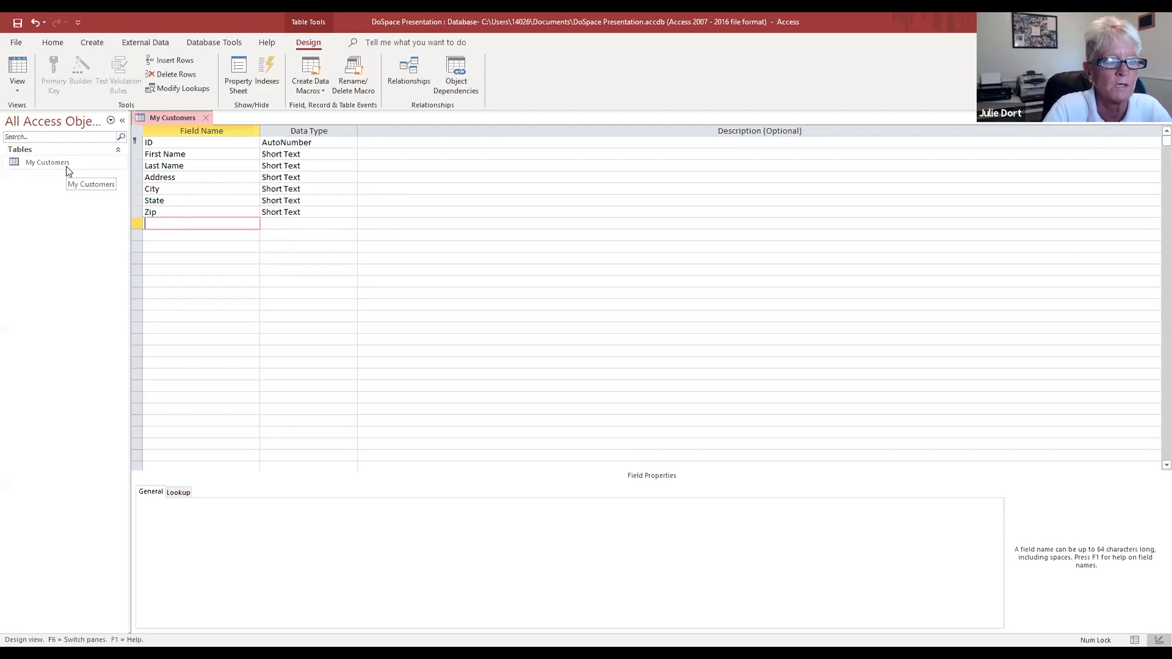
# Step: Save the My Customers table design and switch the table to Datasheet View
pyautogui.click(18, 90)
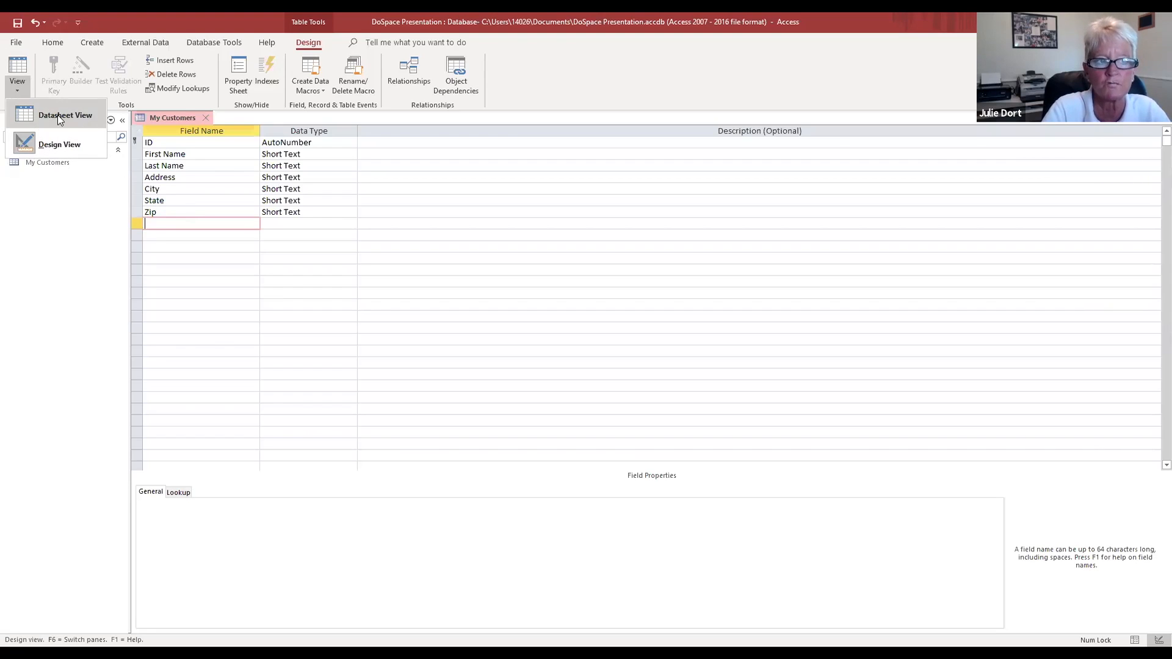
pyautogui.click(17, 23)
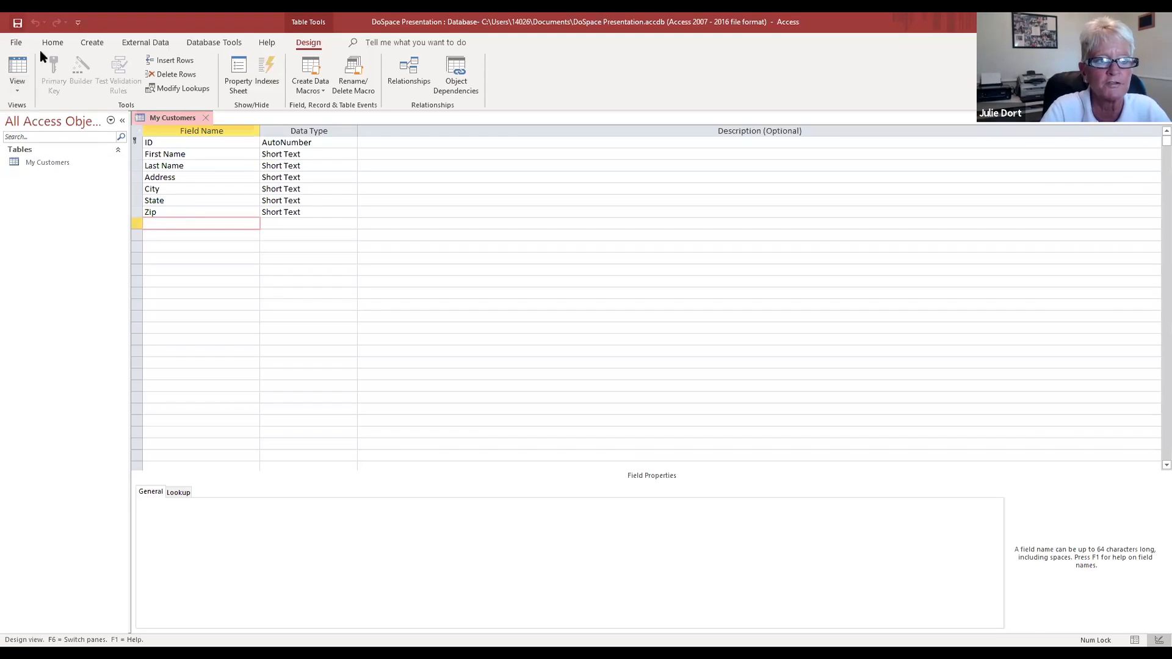
pyautogui.click(18, 93)
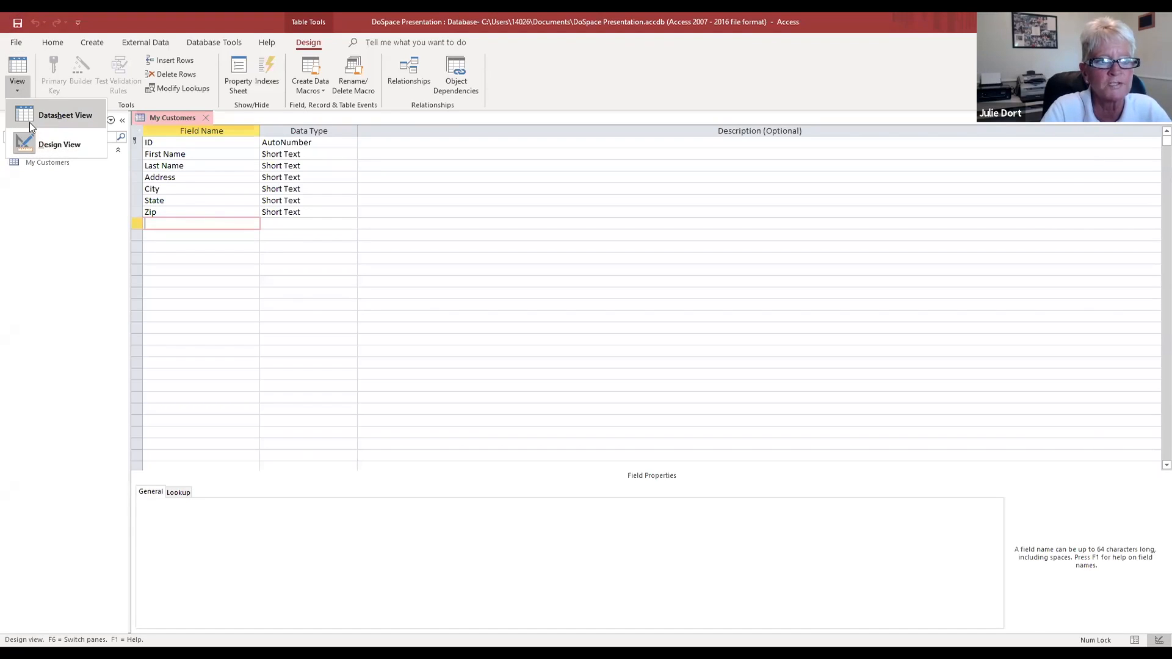
pyautogui.click(29, 122)
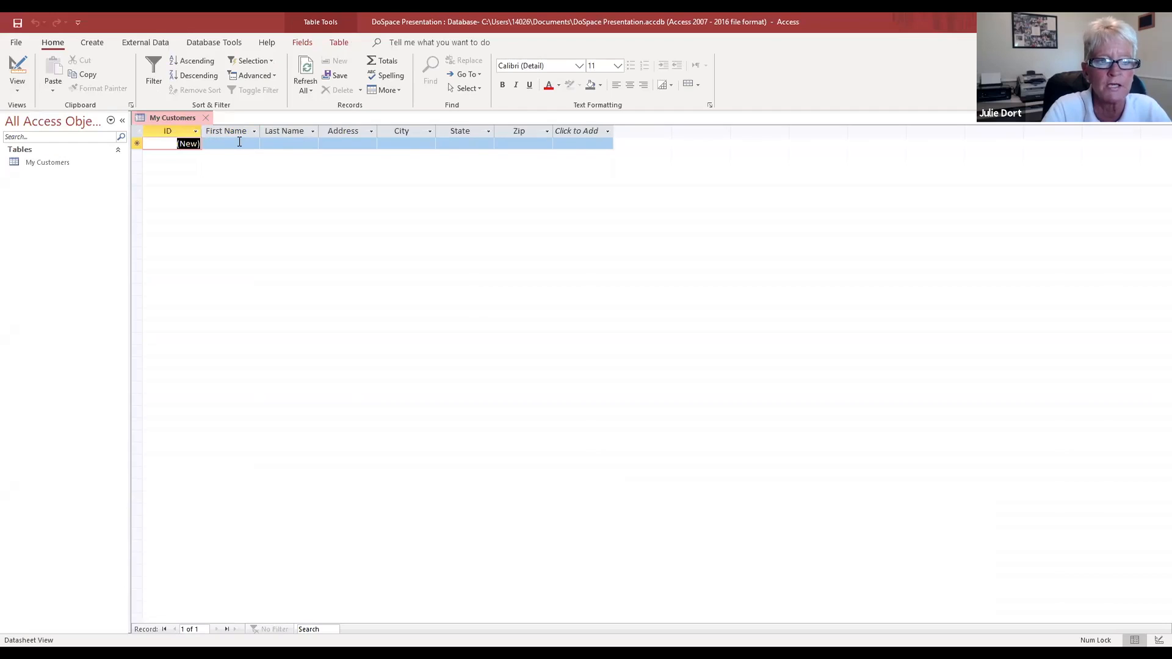
# Step: Enter the first customer's first name, last name and street address in the first record
pyautogui.click(239, 141)
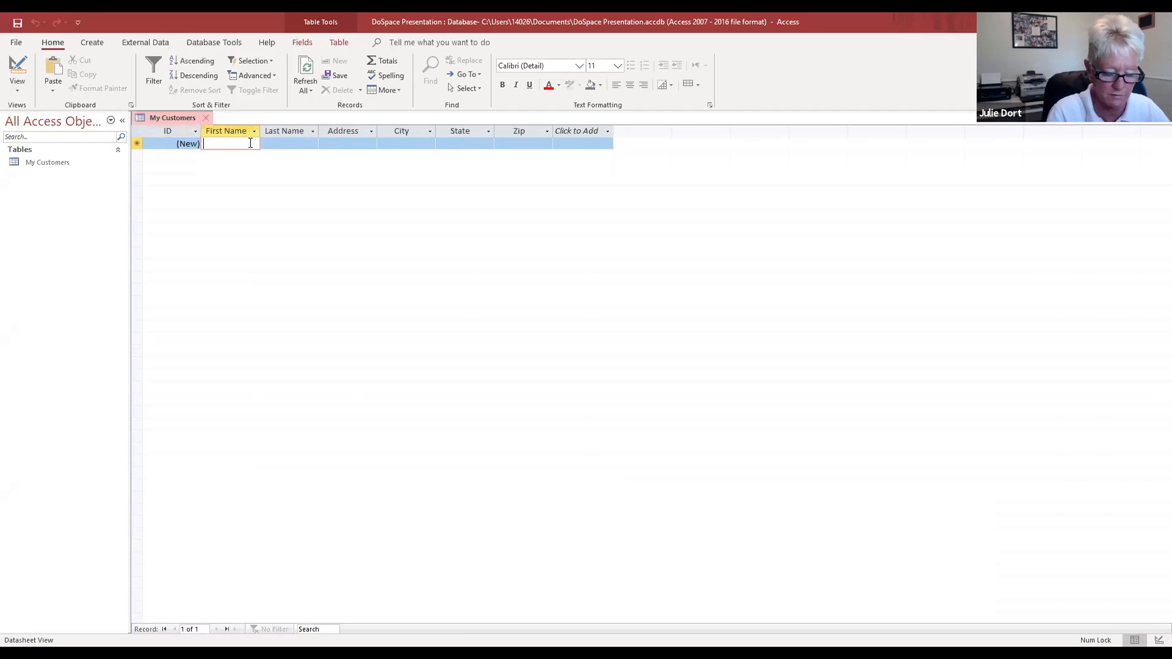
pyautogui.write('Julie')
pyautogui.press('Tab')
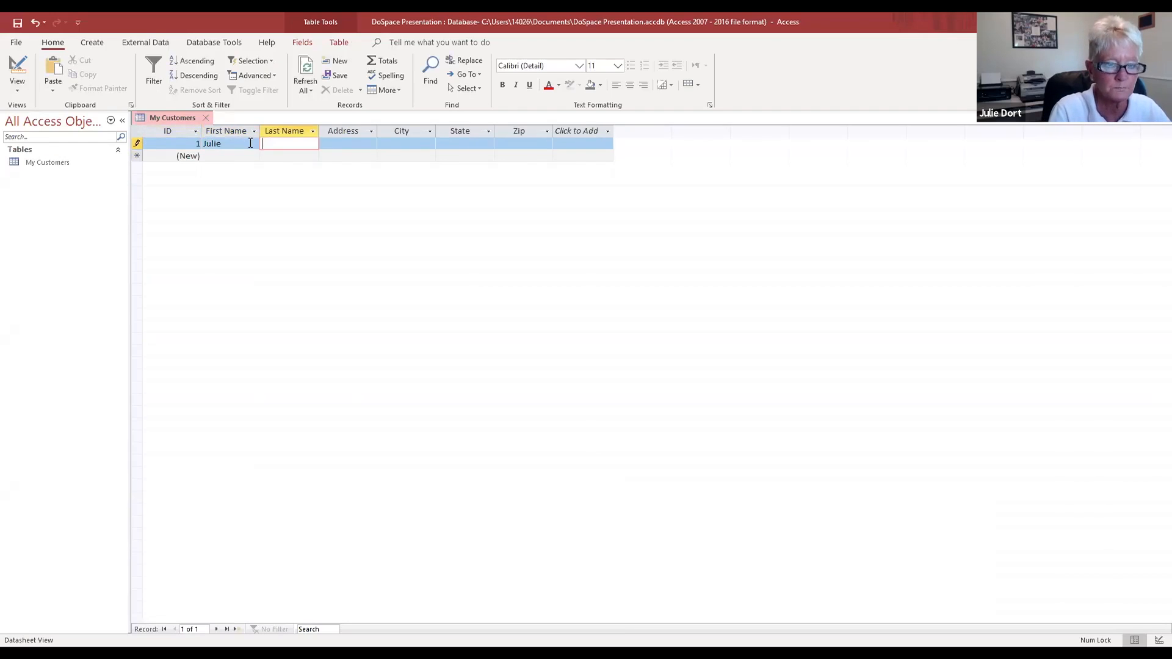
pyautogui.write('Dort')
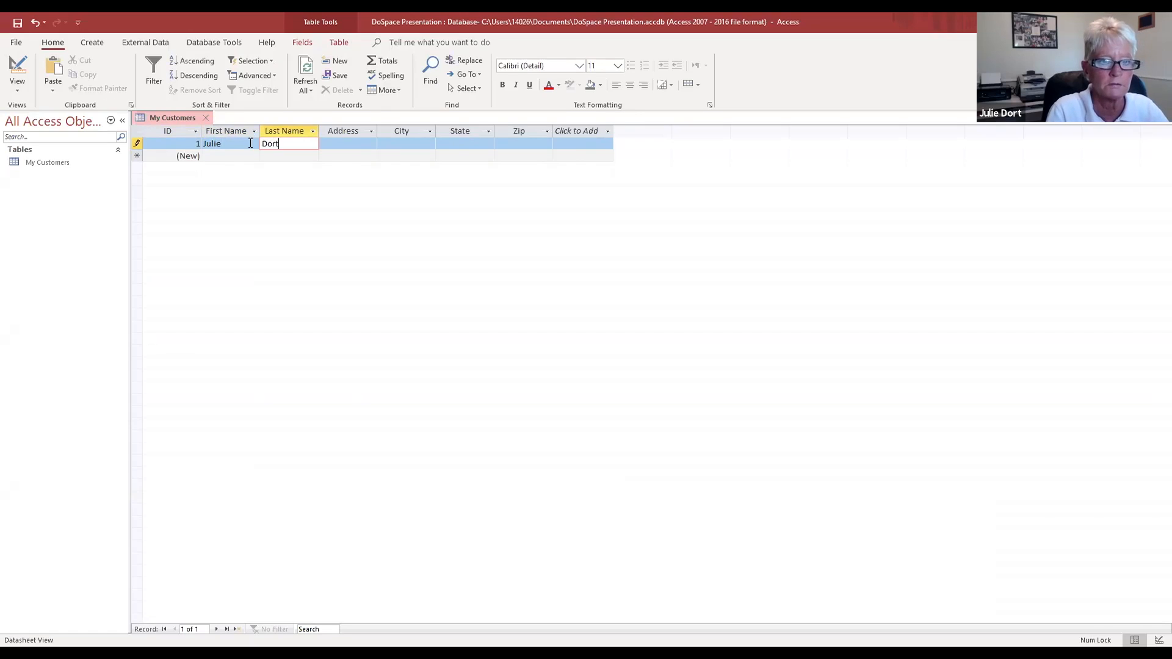
pyautogui.press('Tab')
pyautogui.write('555 ')
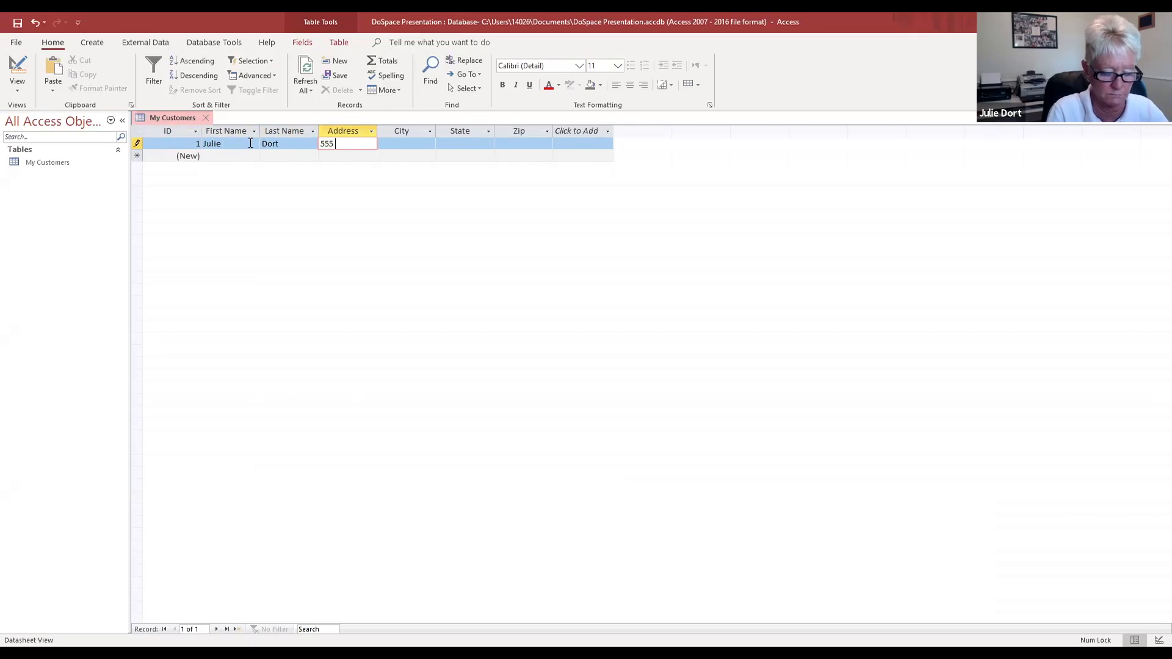
pyautogui.write('66th ')
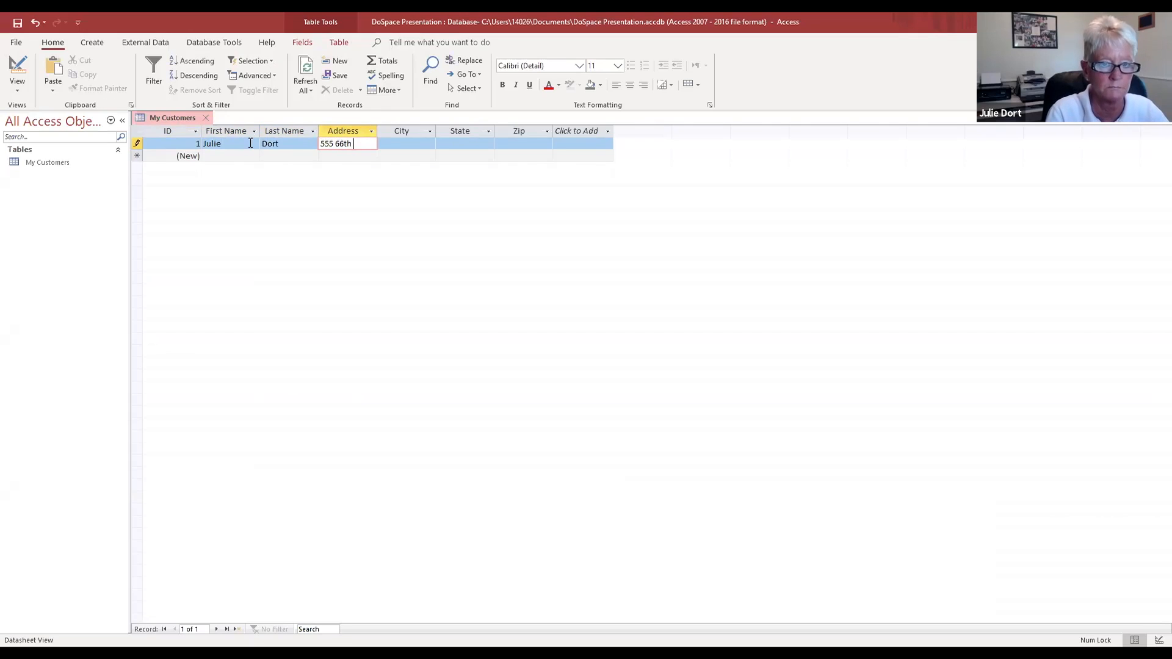
pyautogui.write('Ave')
pyautogui.press('Tab')
# Step: Fill in the first customer's city, state abbreviation and five-digit zip code
pyautogui.write('Omaha')
pyautogui.press('Tab')
pyautogui.write('NE')
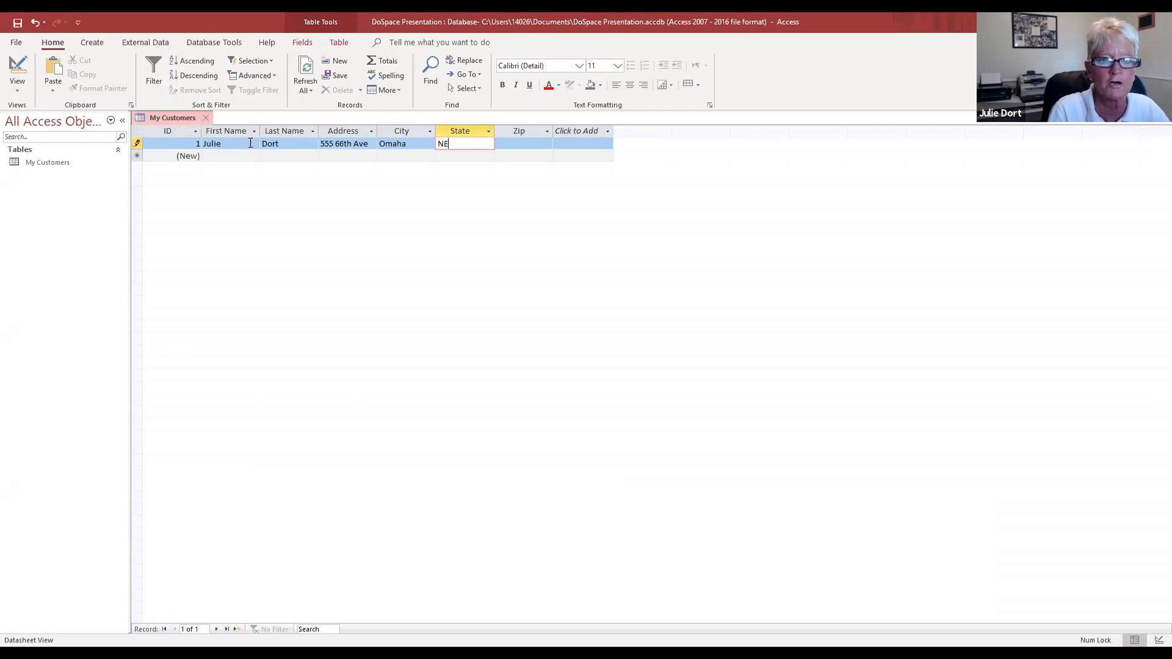
pyautogui.press('Tab')
pyautogui.write('776543')
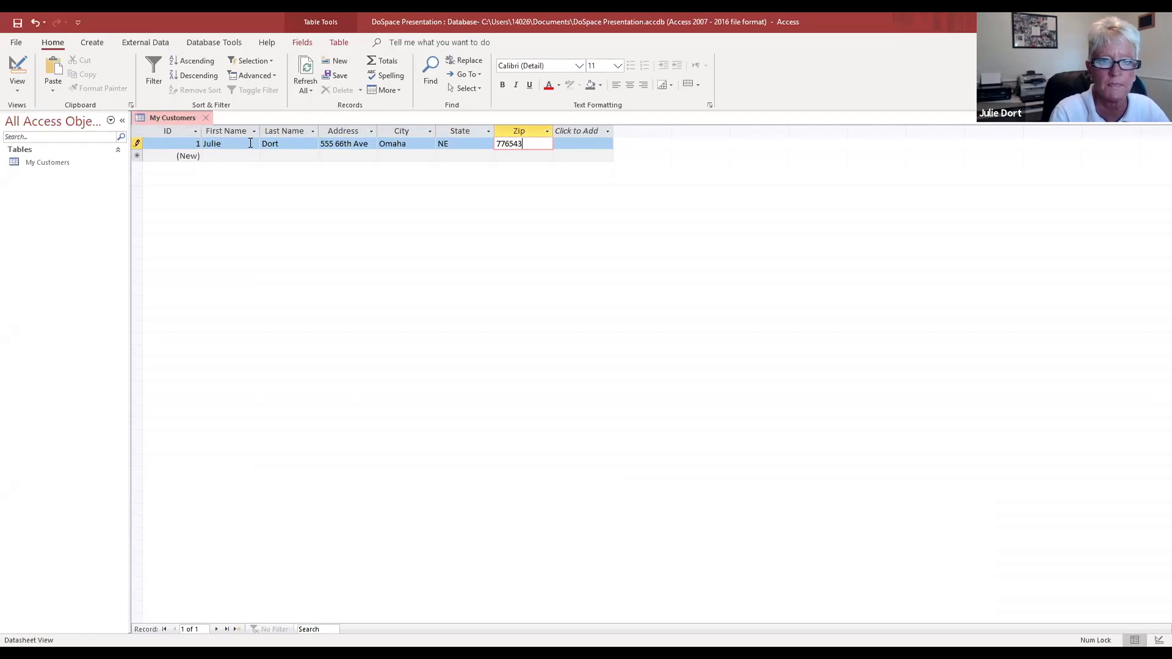
pyautogui.press('BackSpace')
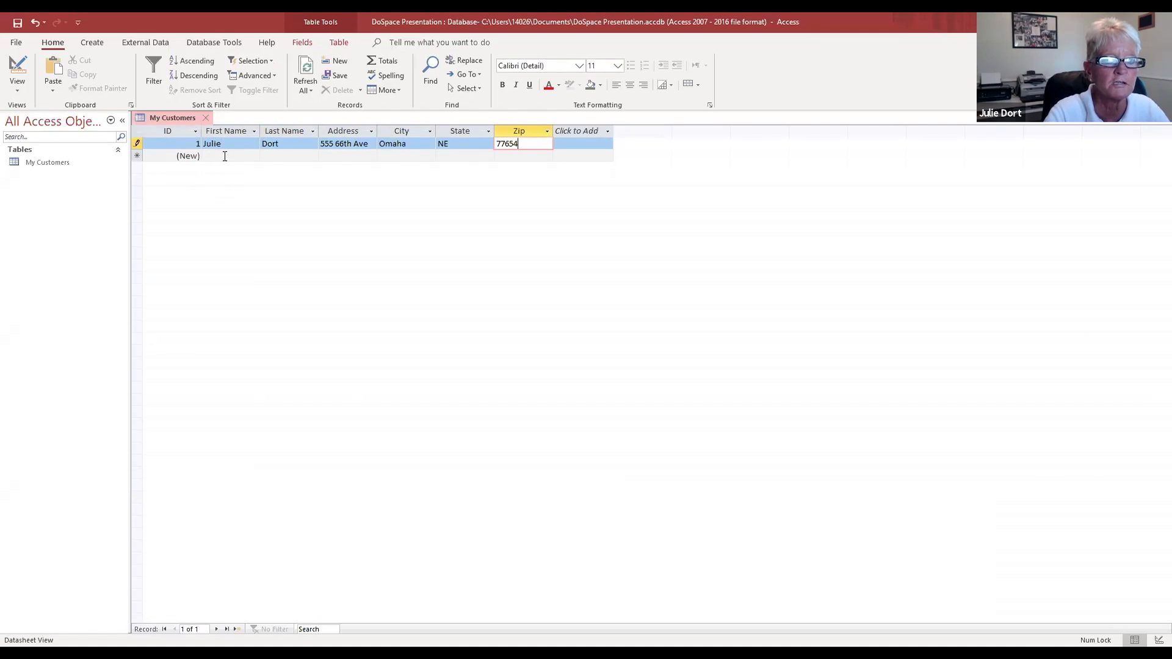
# Step: Enter the second customer's first name, last name and street address in a new record
pyautogui.click(224, 157)
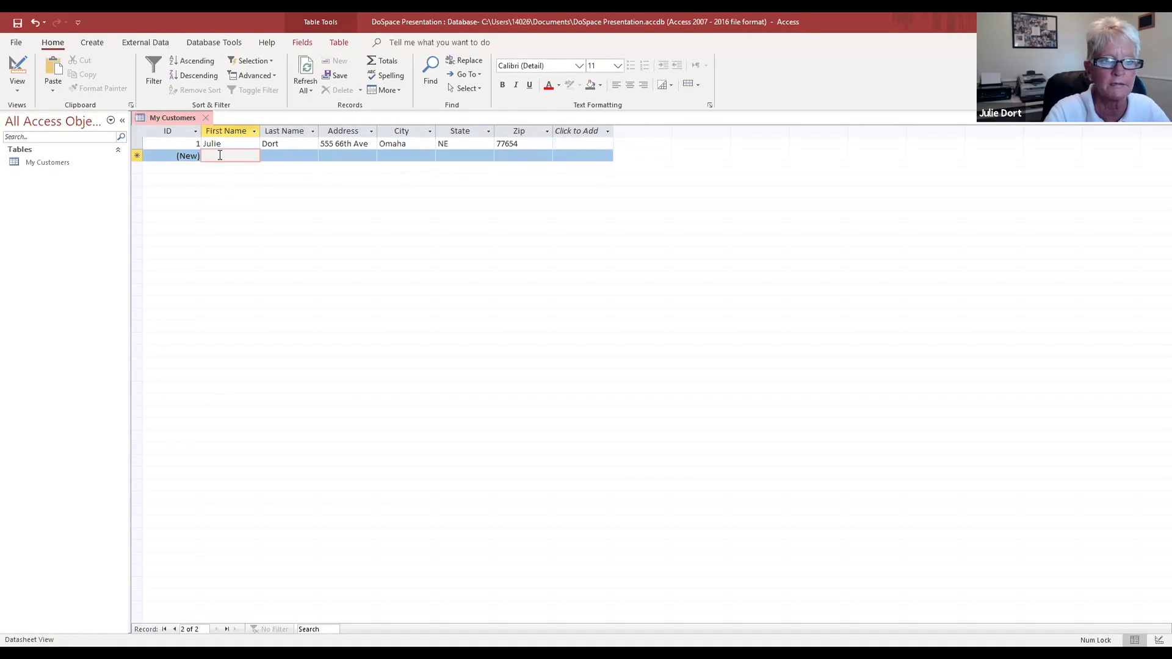
pyautogui.click(588, 143)
pyautogui.press('Tab')
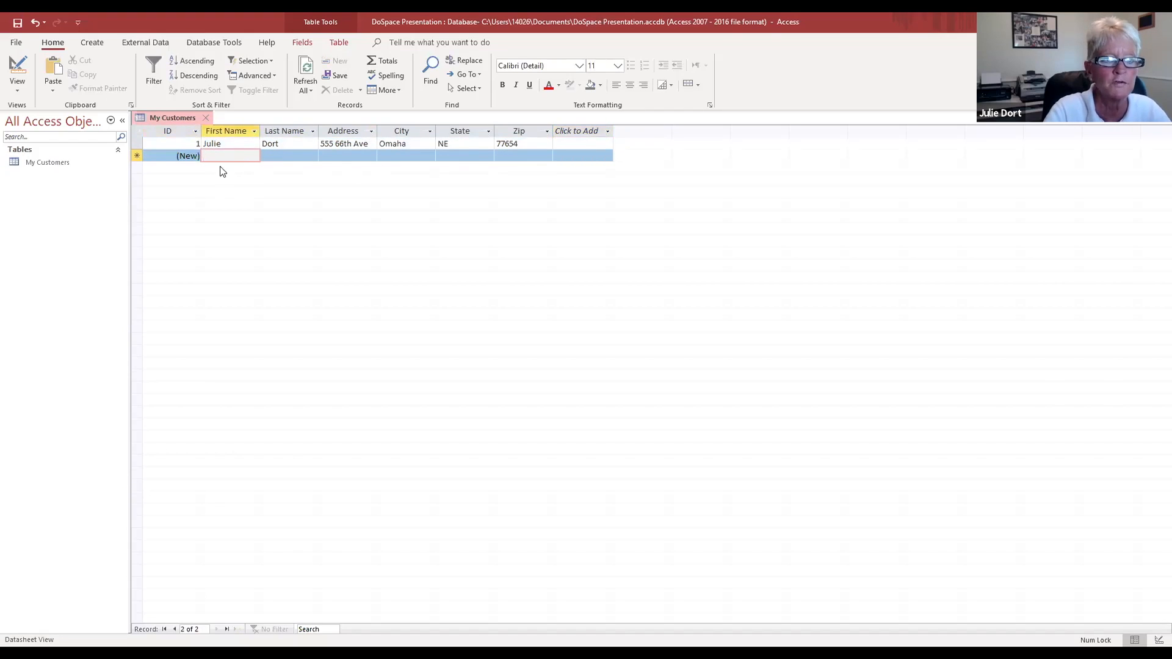
pyautogui.write('Pat')
pyautogui.press('Tab')
pyautogui.write('Maas')
pyautogui.press('Tab')
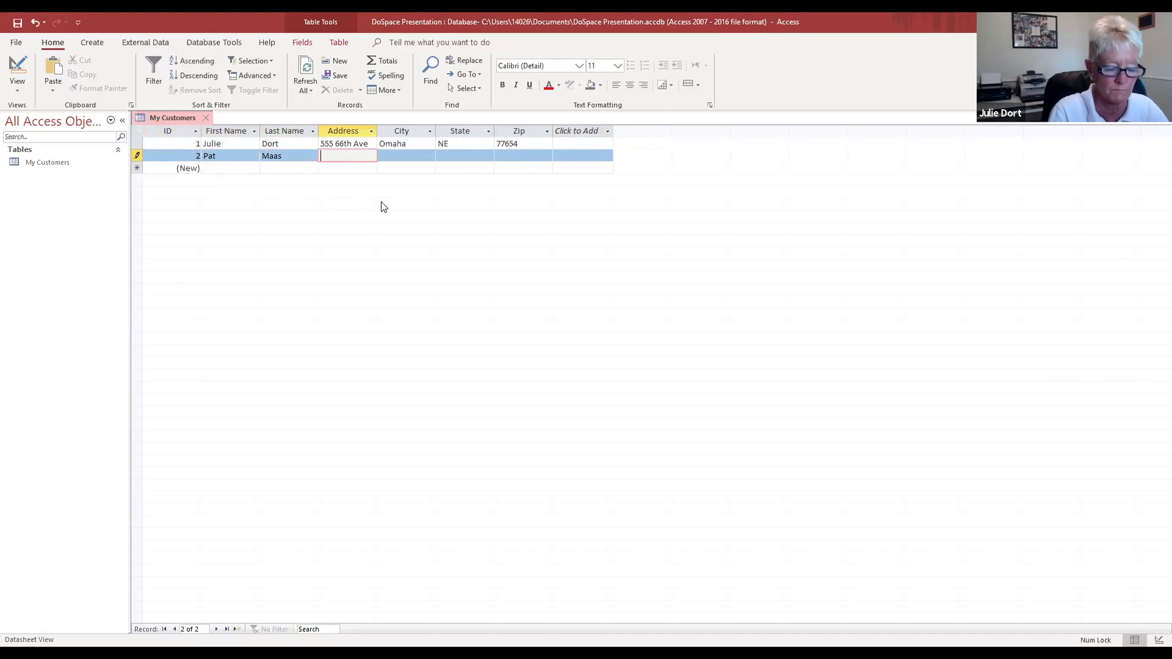
pyautogui.write('2')
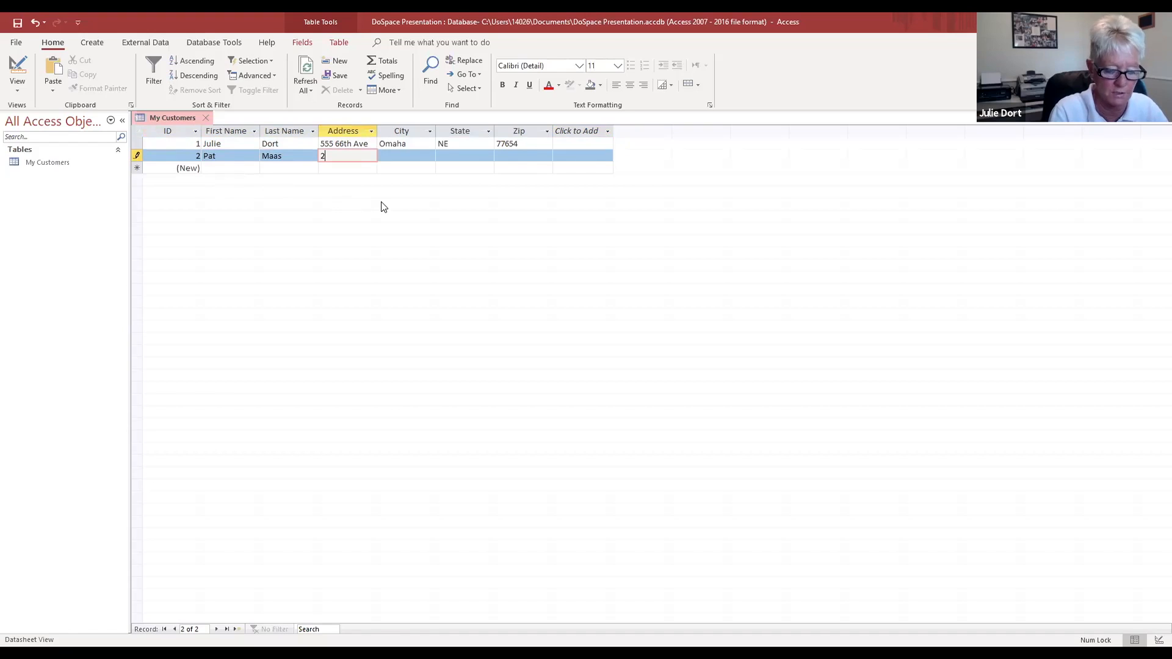
pyautogui.write('01 Mathies')
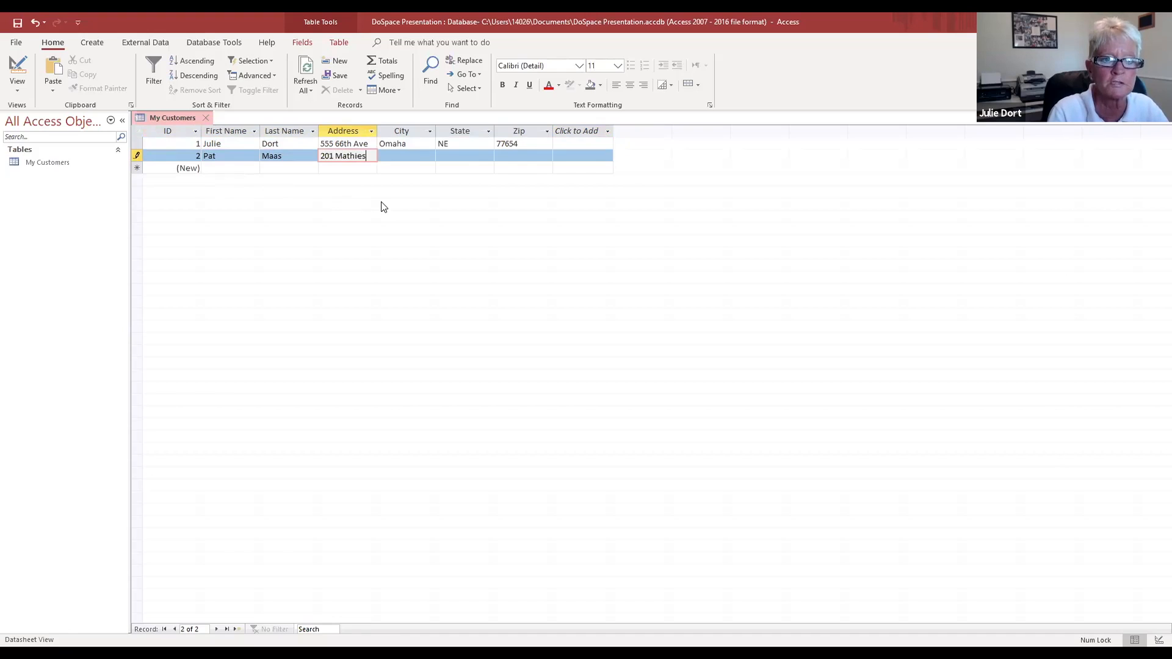
# Step: Fill in the second customer's city, state abbreviation and zip code, and move on to a new record
pyautogui.press('Tab')
pyautogui.write('P')
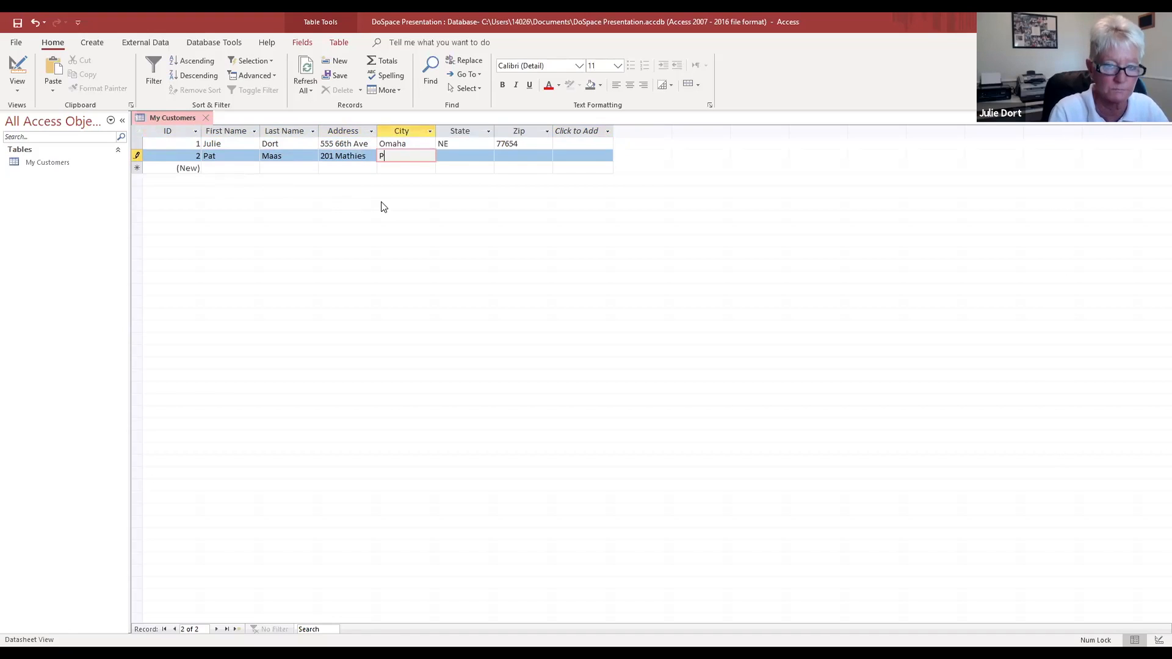
pyautogui.write('apillion')
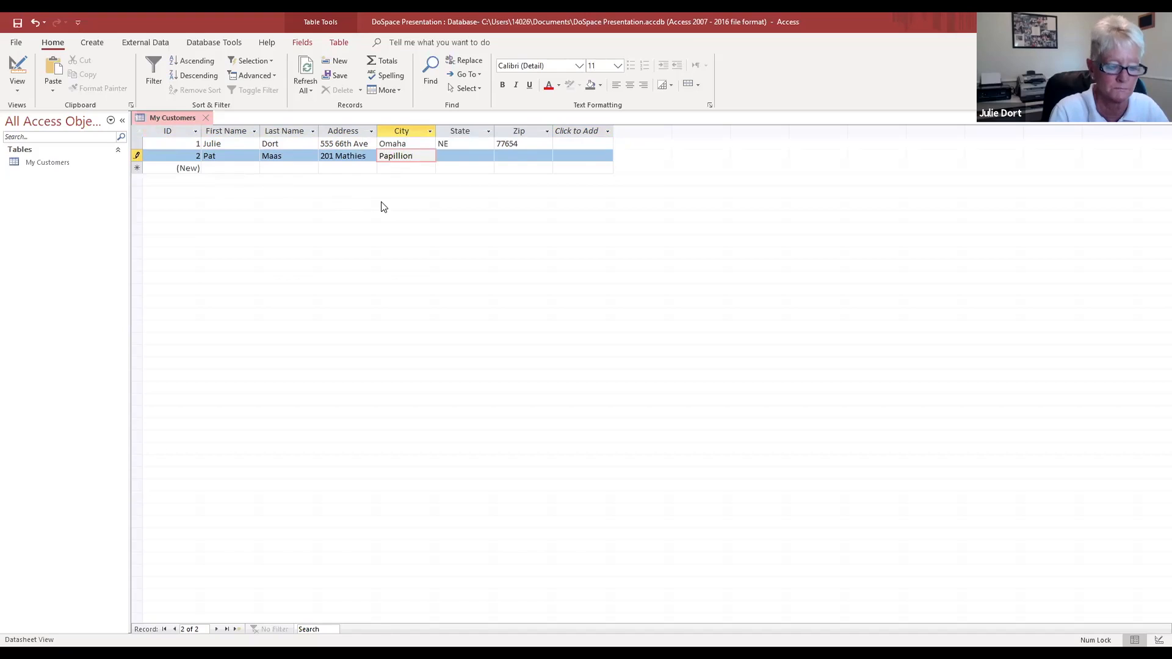
pyautogui.press('Tab')
pyautogui.write('NE')
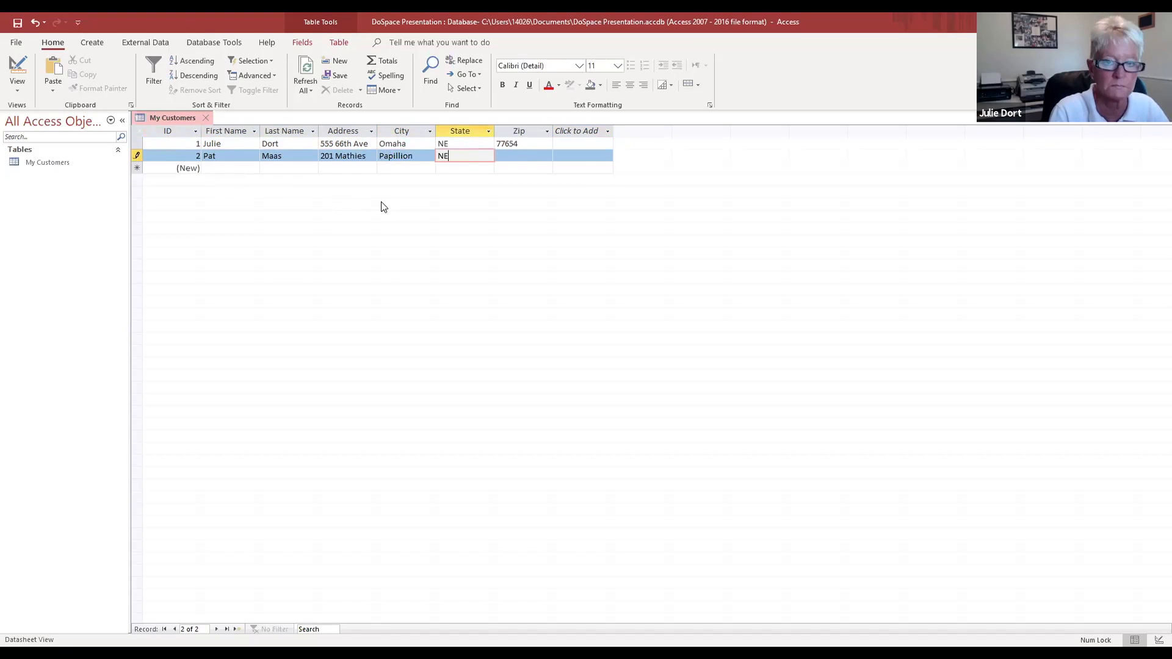
pyautogui.press('Tab')
pyautogui.write('6')
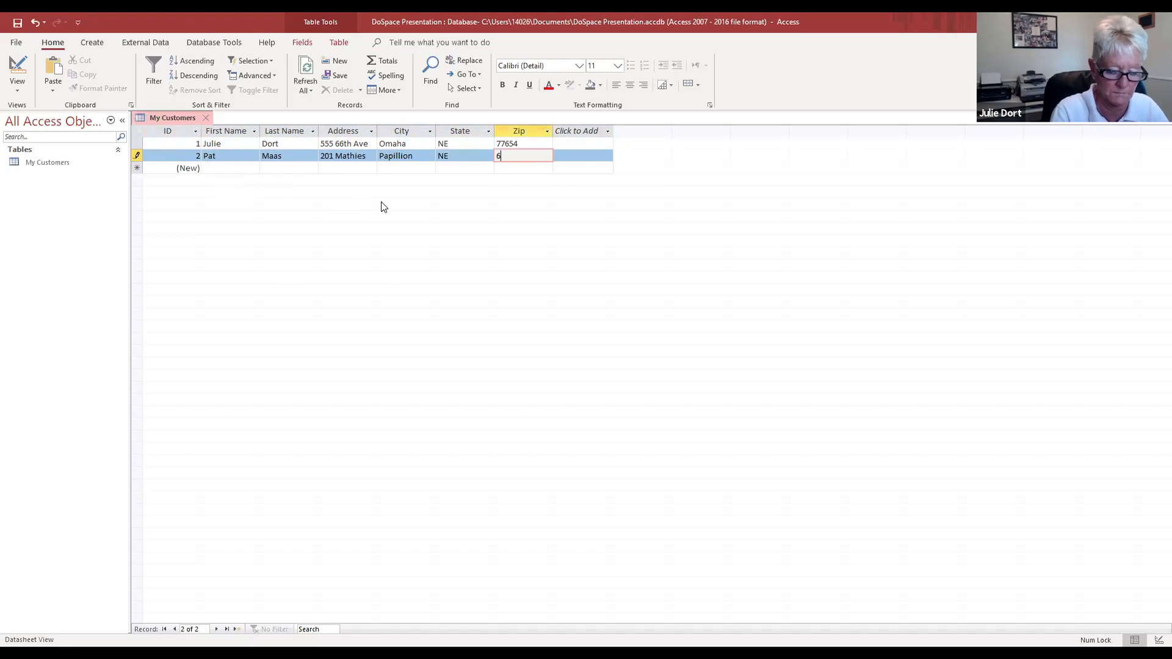
pyautogui.write('8046')
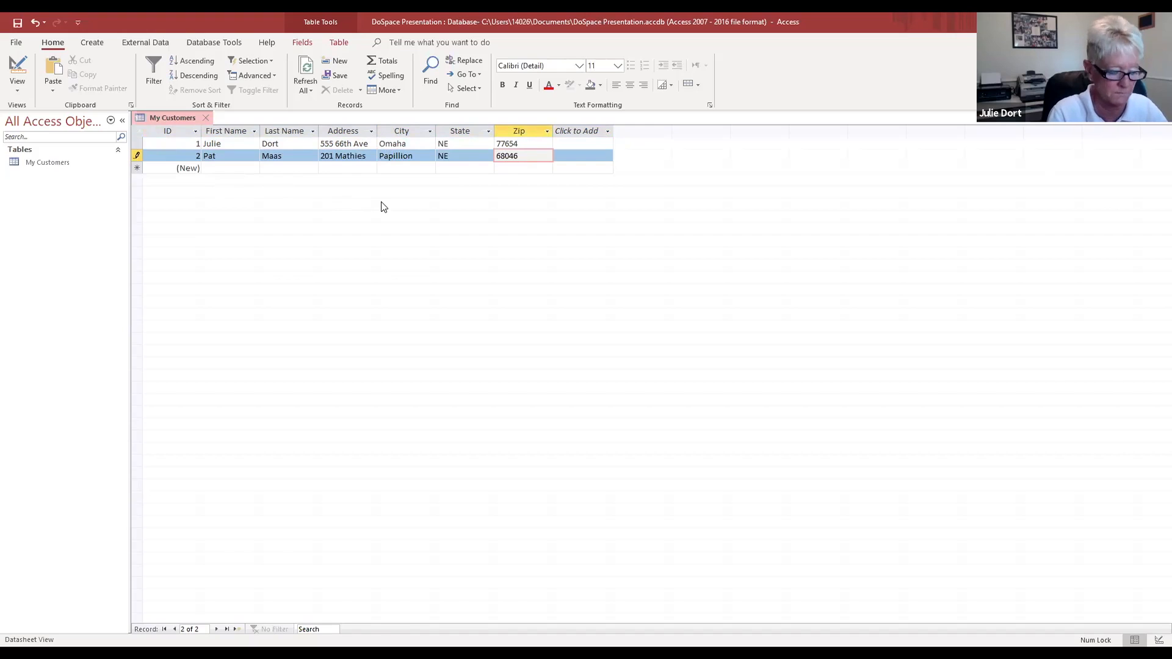
pyautogui.press('Tab')
pyautogui.press('Tab')
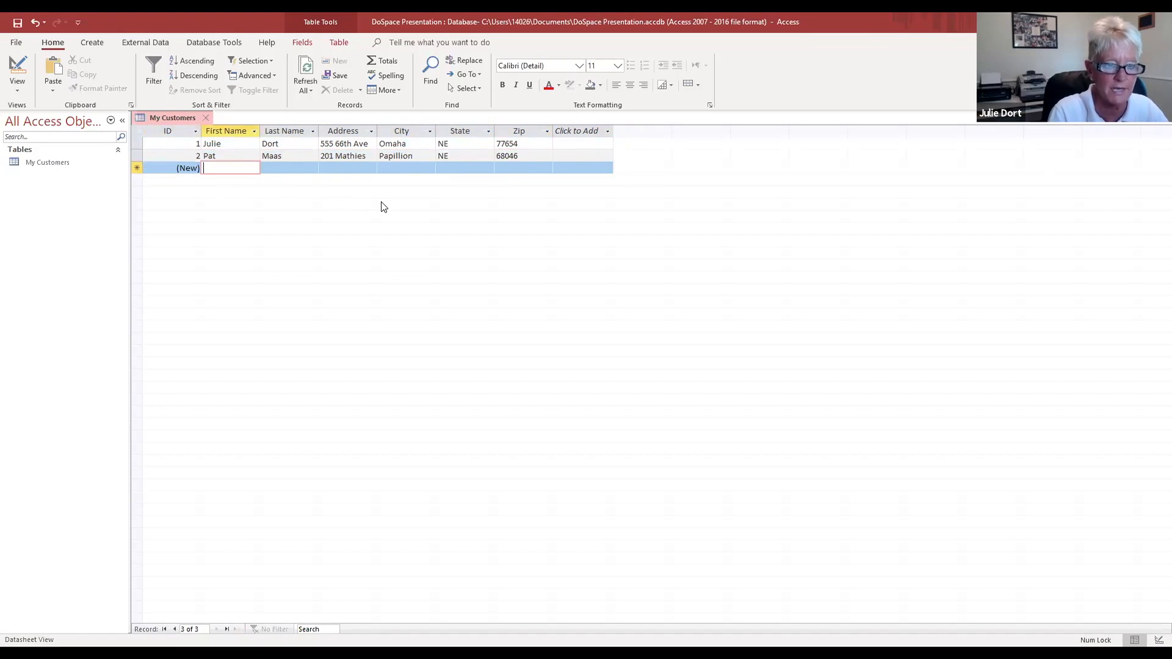
# Step: Enter the third customer's first name, last name and street address in the new record
pyautogui.write('Steve')
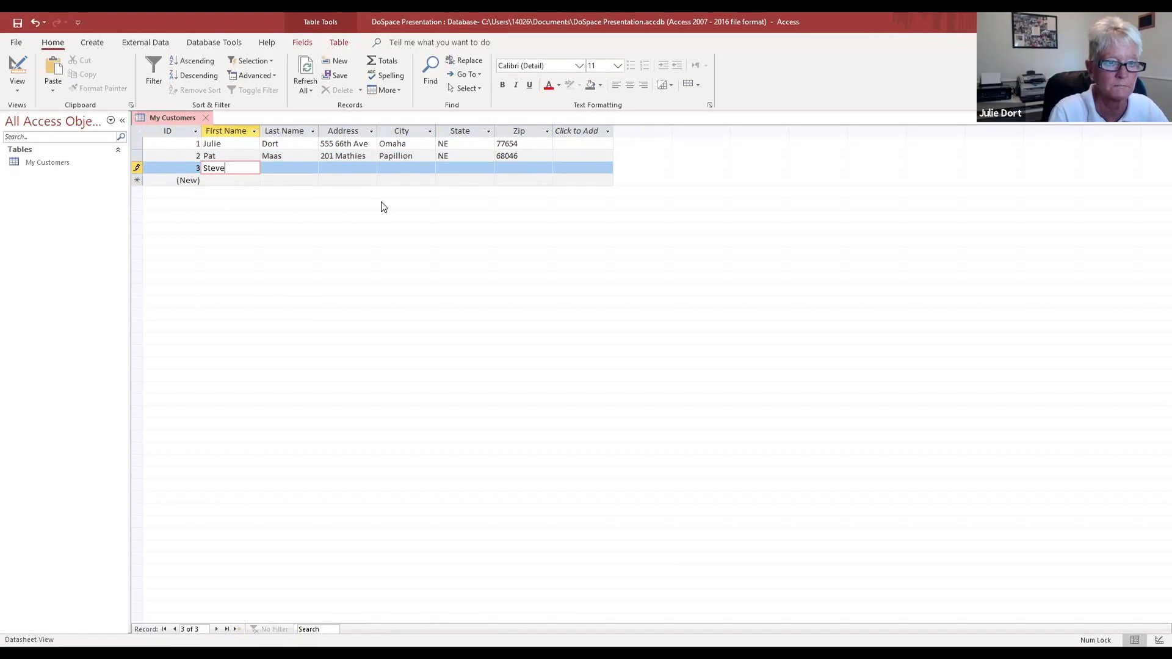
pyautogui.press('Tab')
pyautogui.write('Is')
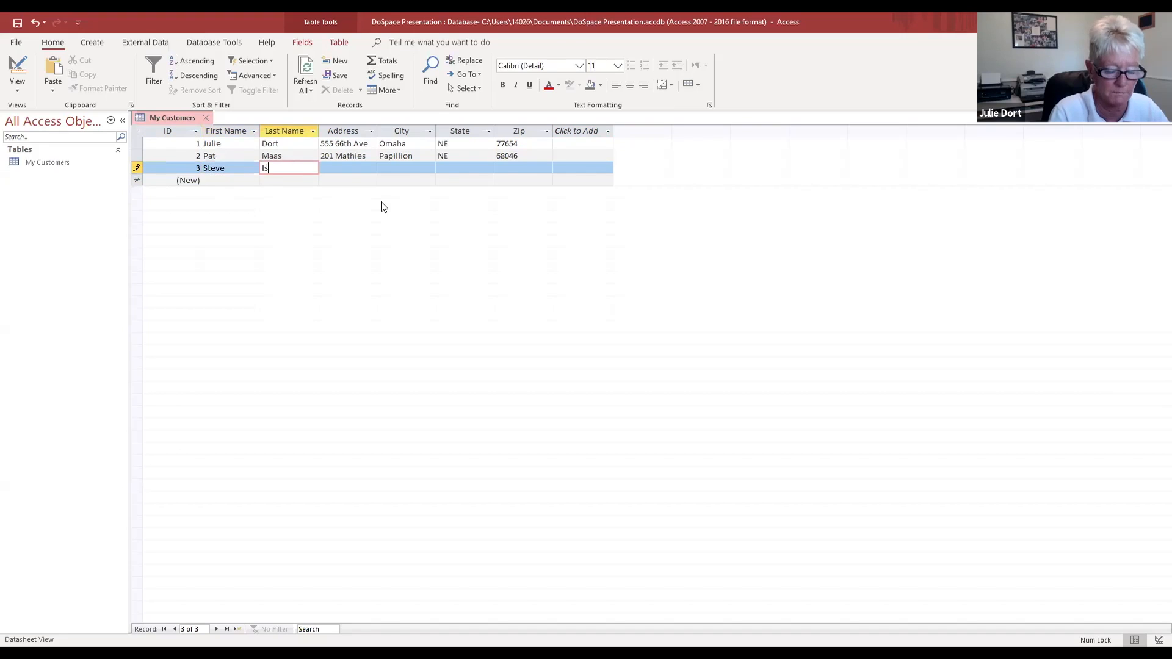
pyautogui.write('aac')
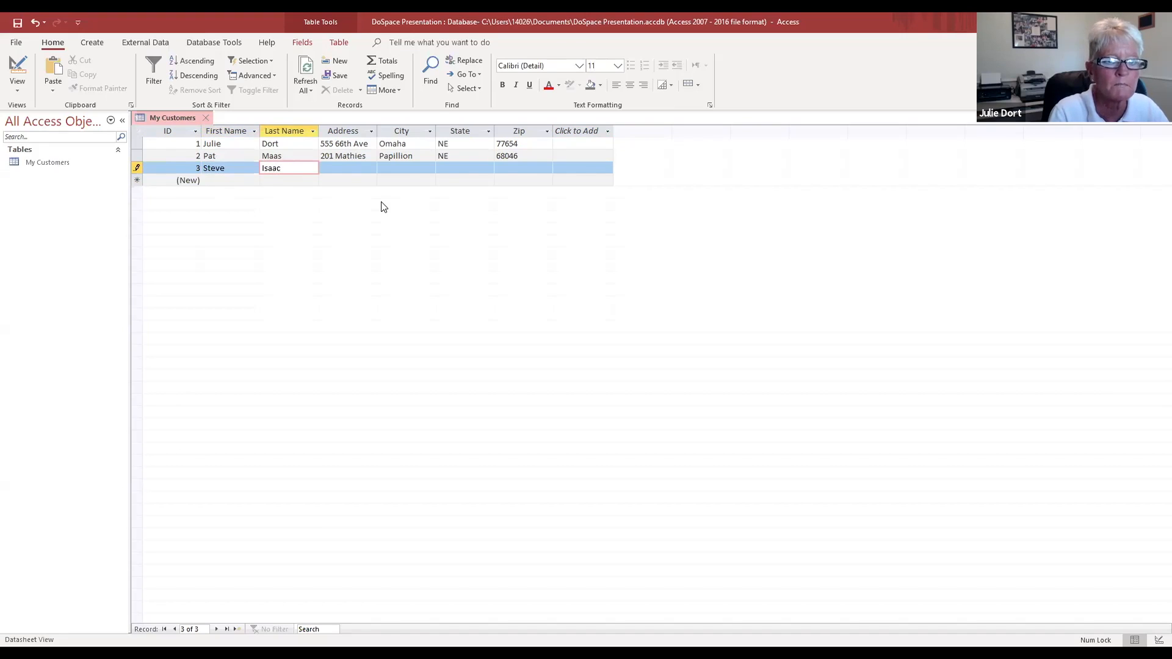
pyautogui.press('Tab')
pyautogui.write('6')
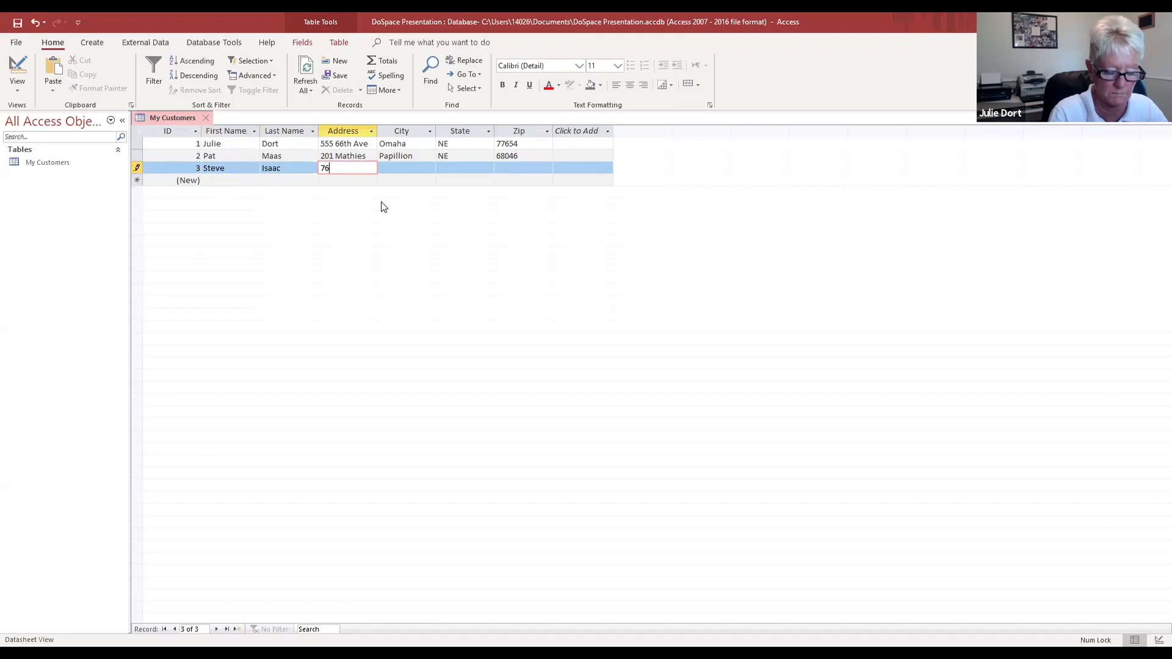
pyautogui.write(' Main ')
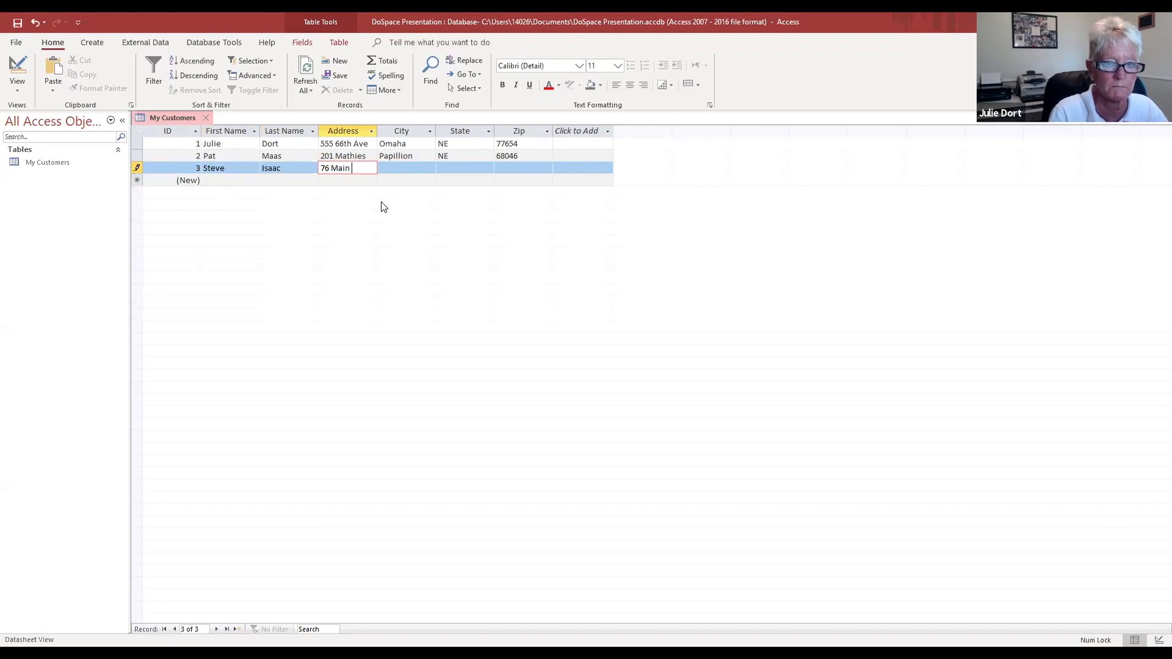
pyautogui.write('Ridge Road')
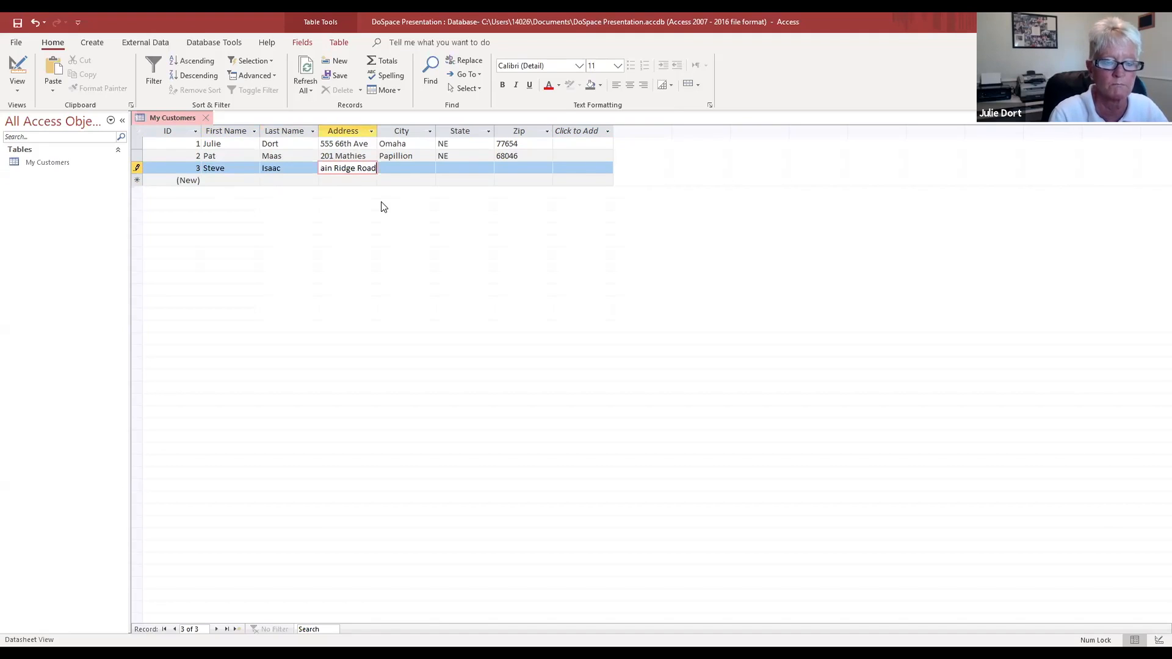
pyautogui.press('Tab')
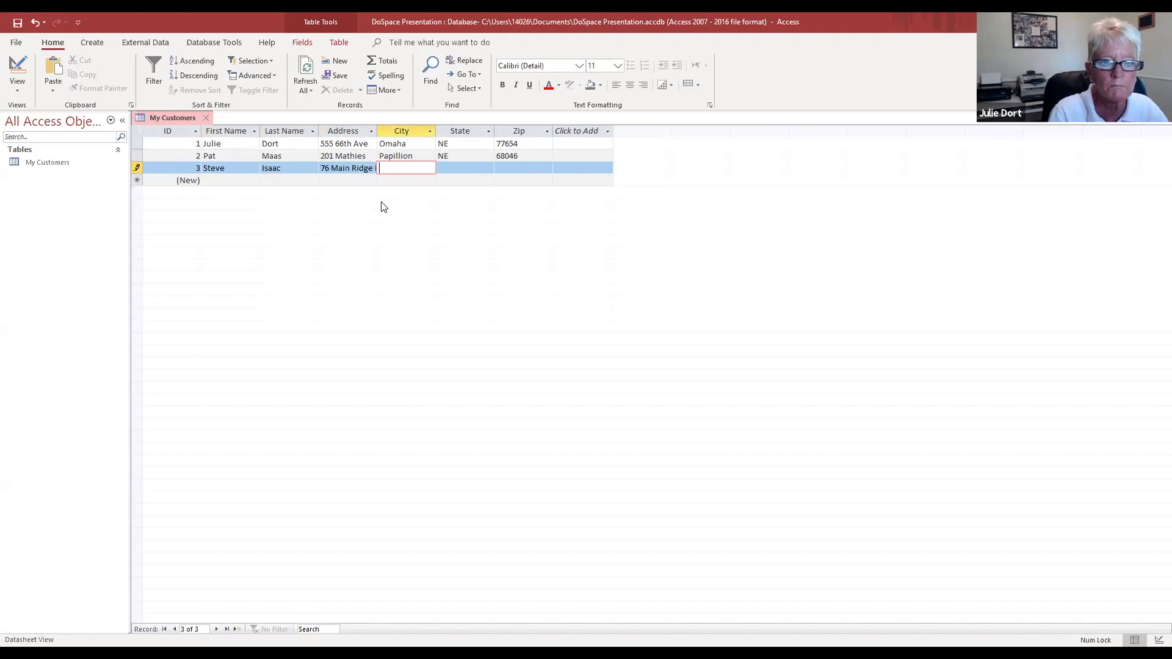
# Step: Fill in the third customer's city, state abbreviation and five-digit zip code, and move on to a new record
pyautogui.write('L')
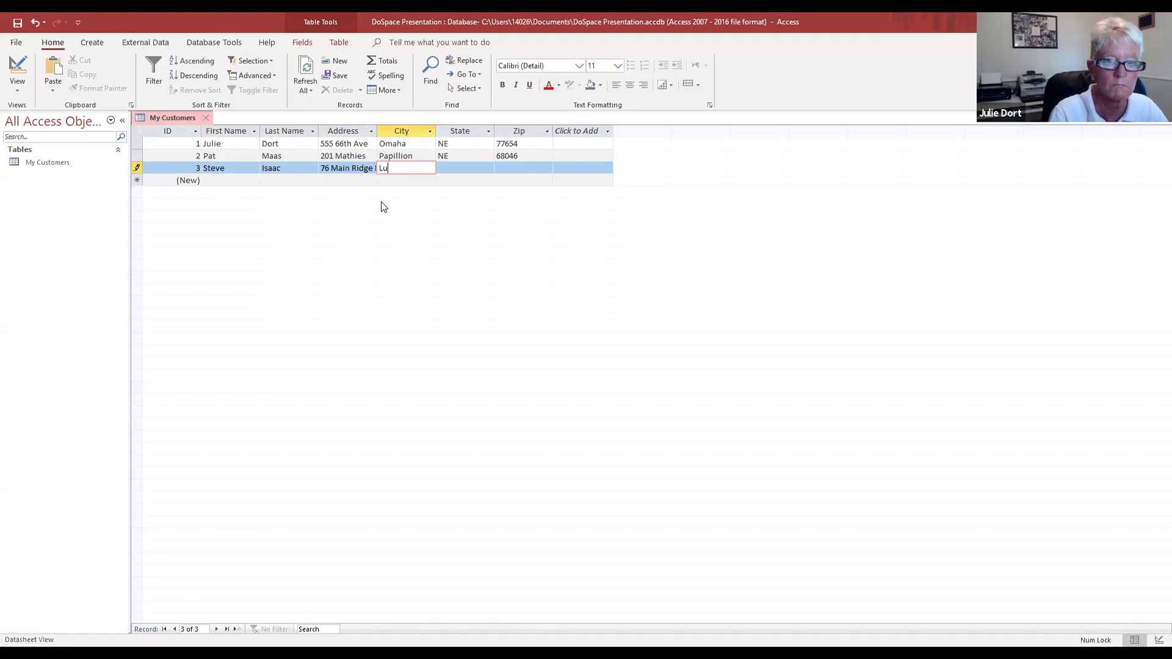
pyautogui.write('aughlin')
pyautogui.press('Tab')
pyautogui.write('NV')
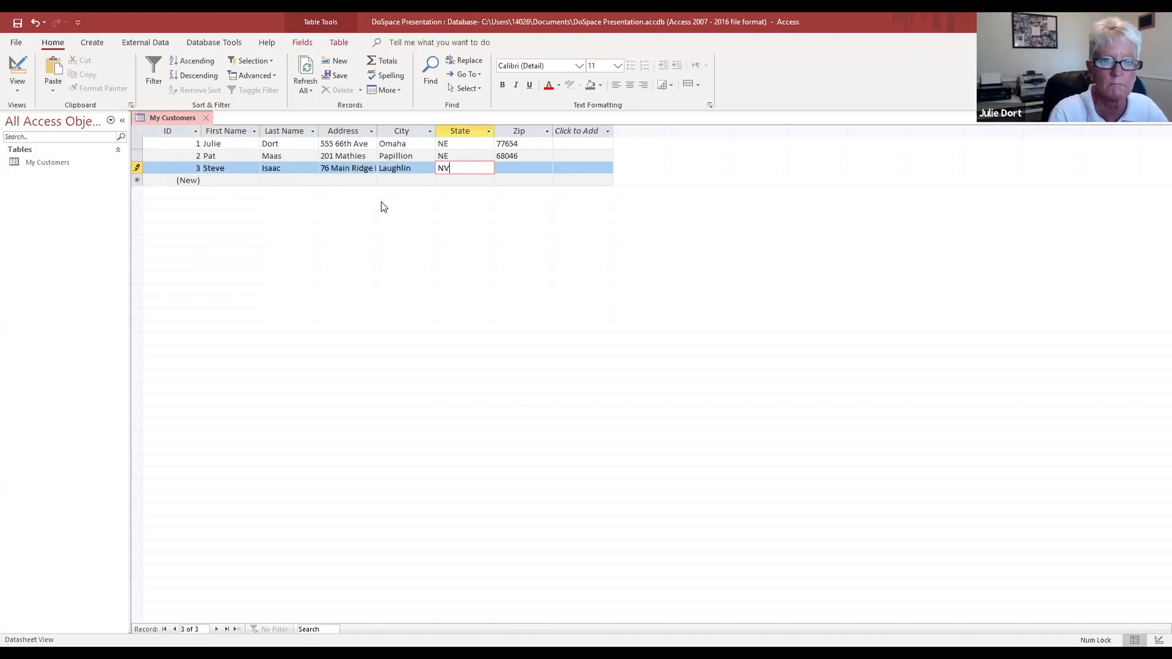
pyautogui.press('Tab')
pyautogui.write('99987')
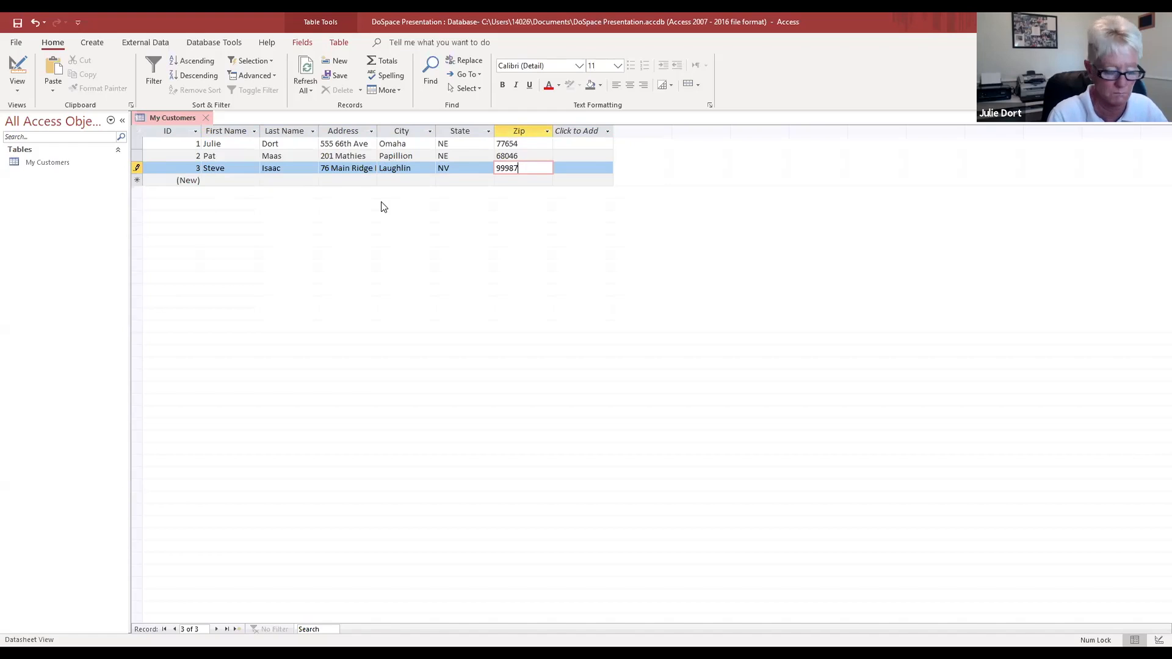
pyautogui.press('Tab')
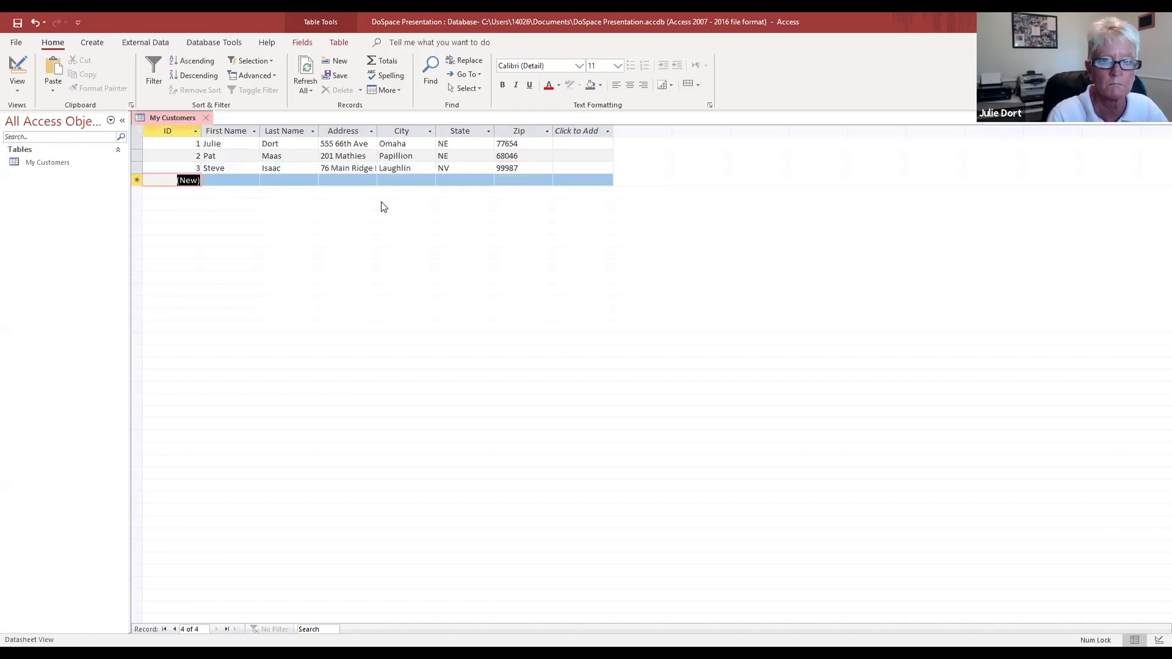
# Step: Enter the fourth customer's first name, last name and street address in the new record
pyautogui.write('Mike')
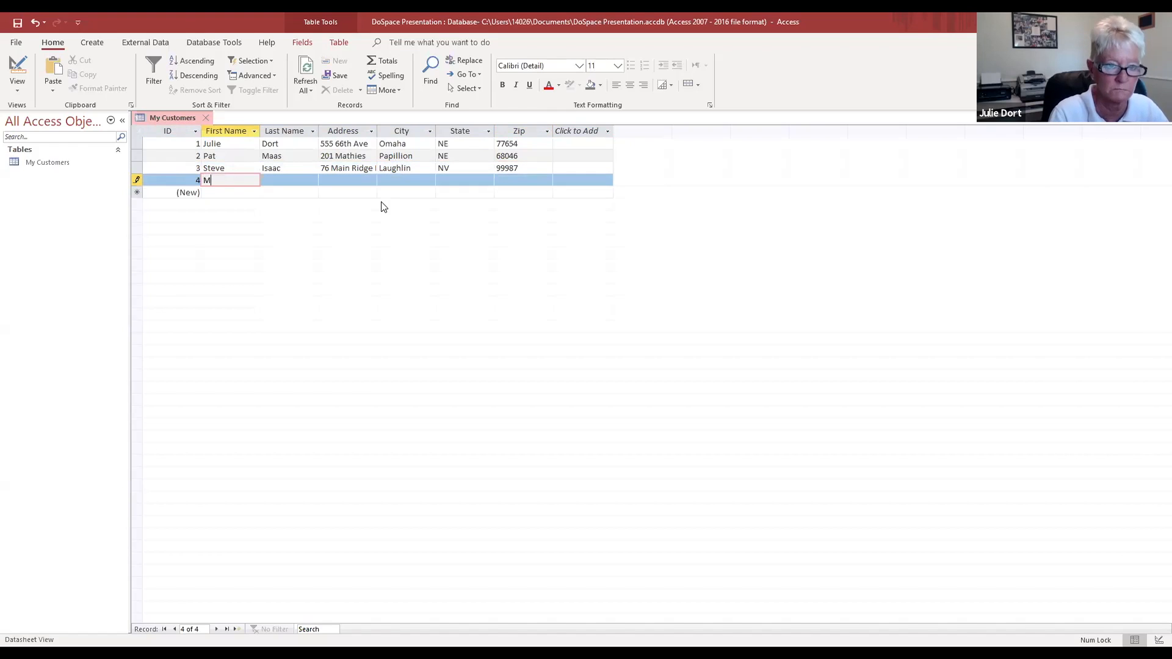
pyautogui.press('Tab')
pyautogui.write('Hamilton')
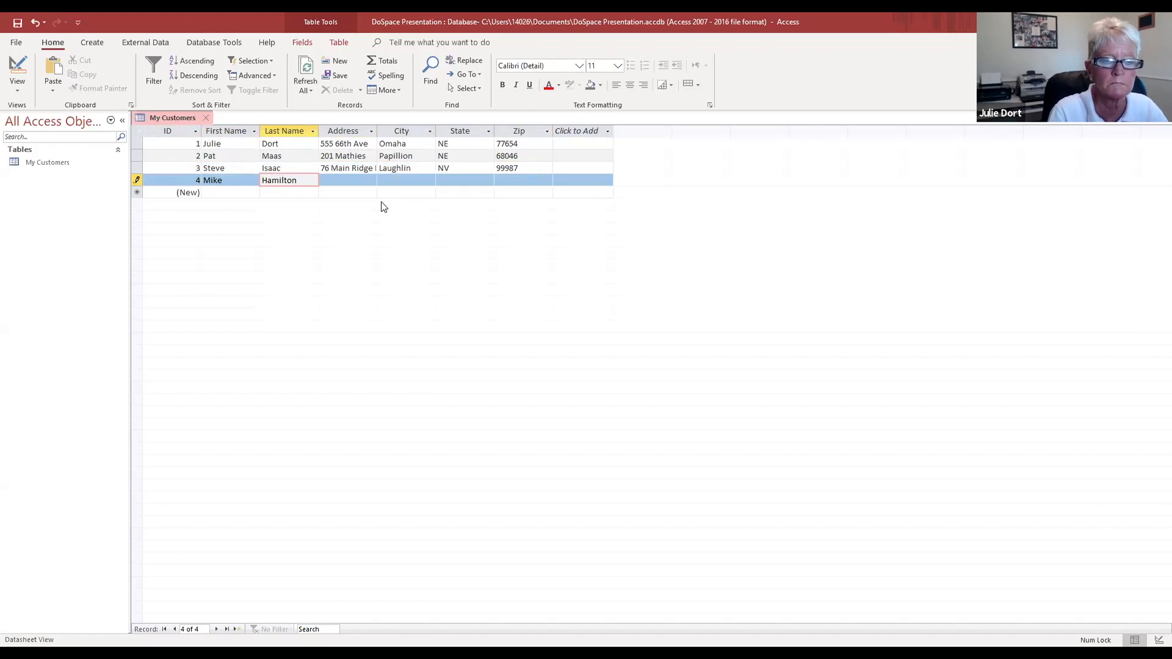
pyautogui.press('Tab')
pyautogui.write('675 ')
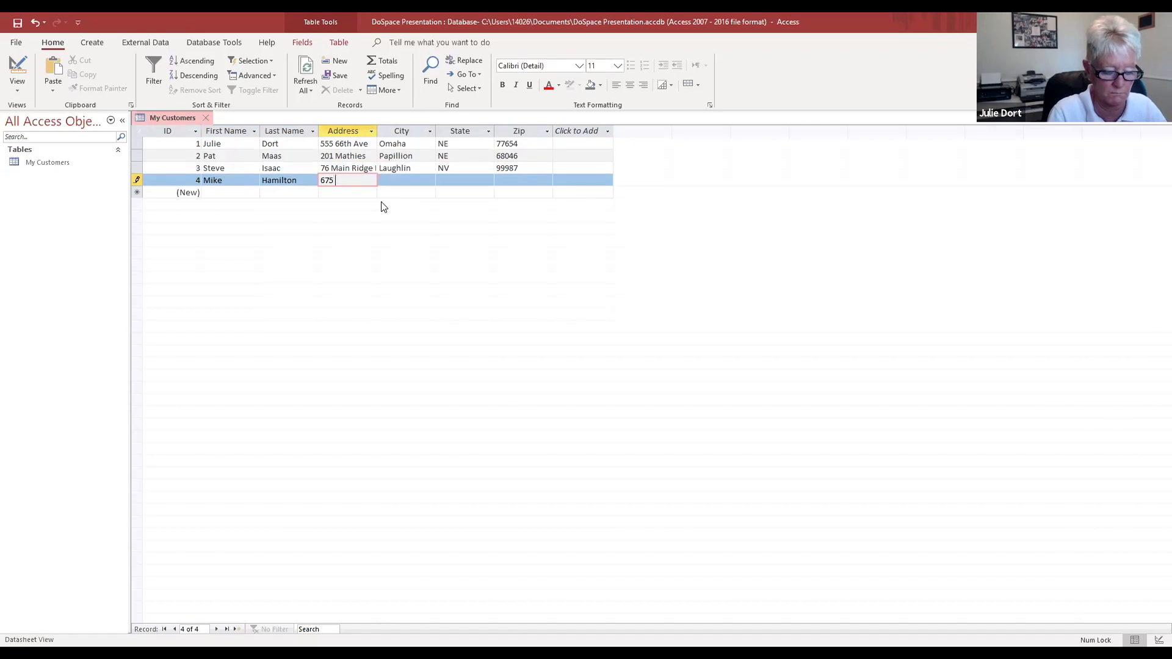
pyautogui.write('1st')
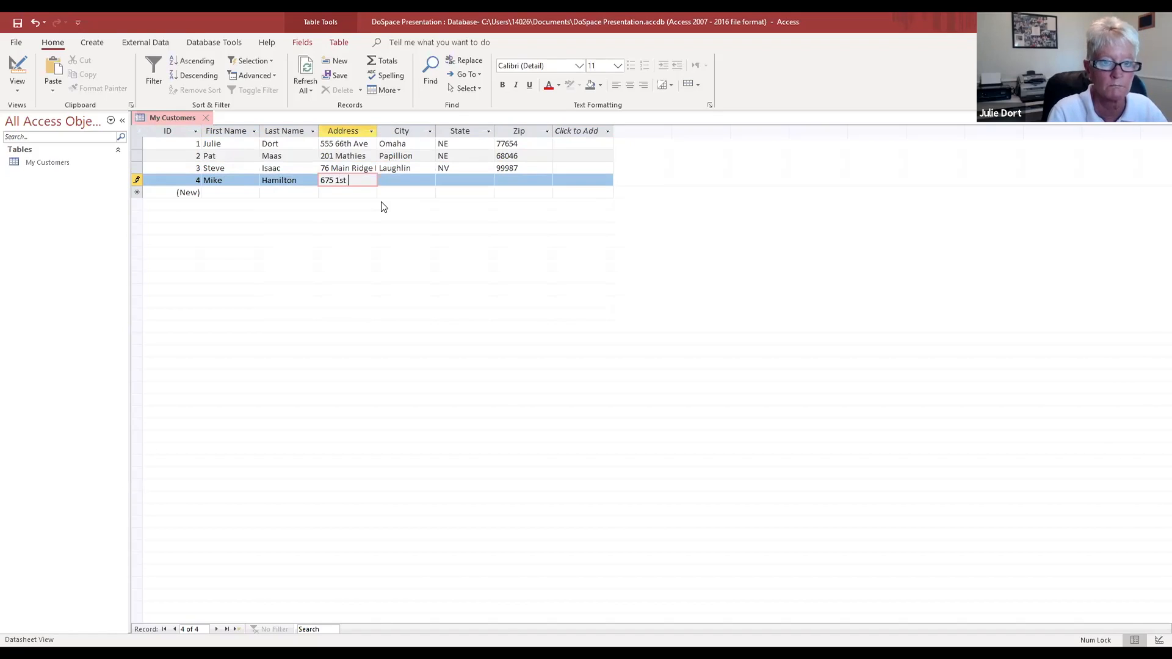
pyautogui.write(' St')
pyautogui.press('Tab')
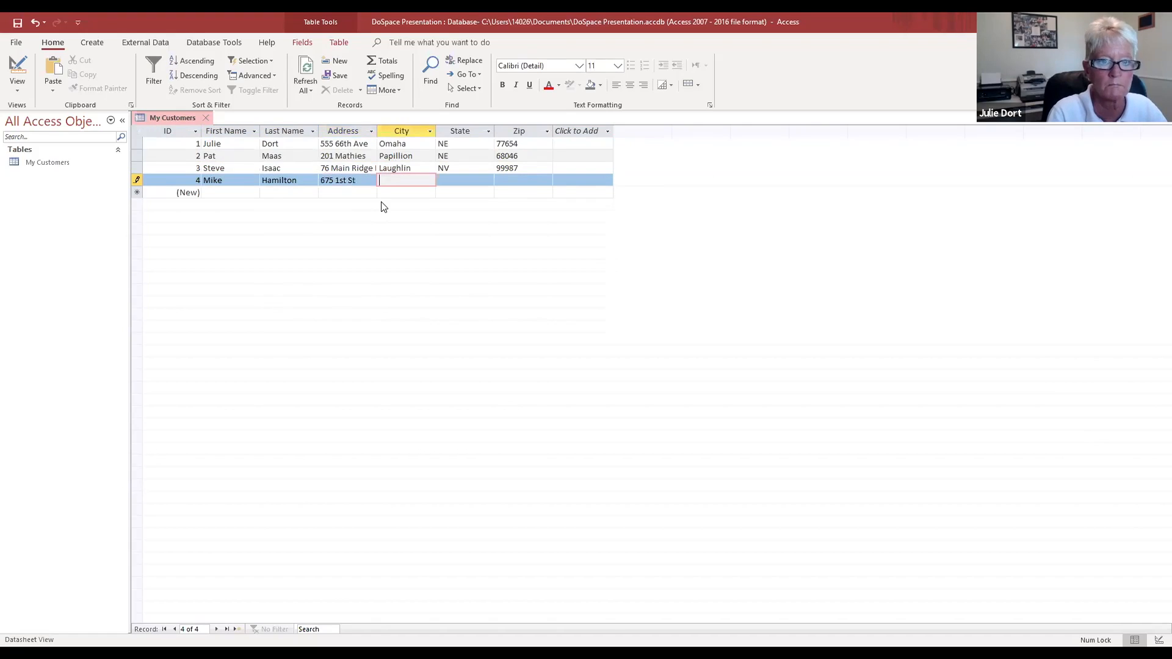
# Step: Fill in the fourth customer's city, state abbreviation and zip code, and move on to the next new record
pyautogui.write('Robins')
pyautogui.press('Tab')
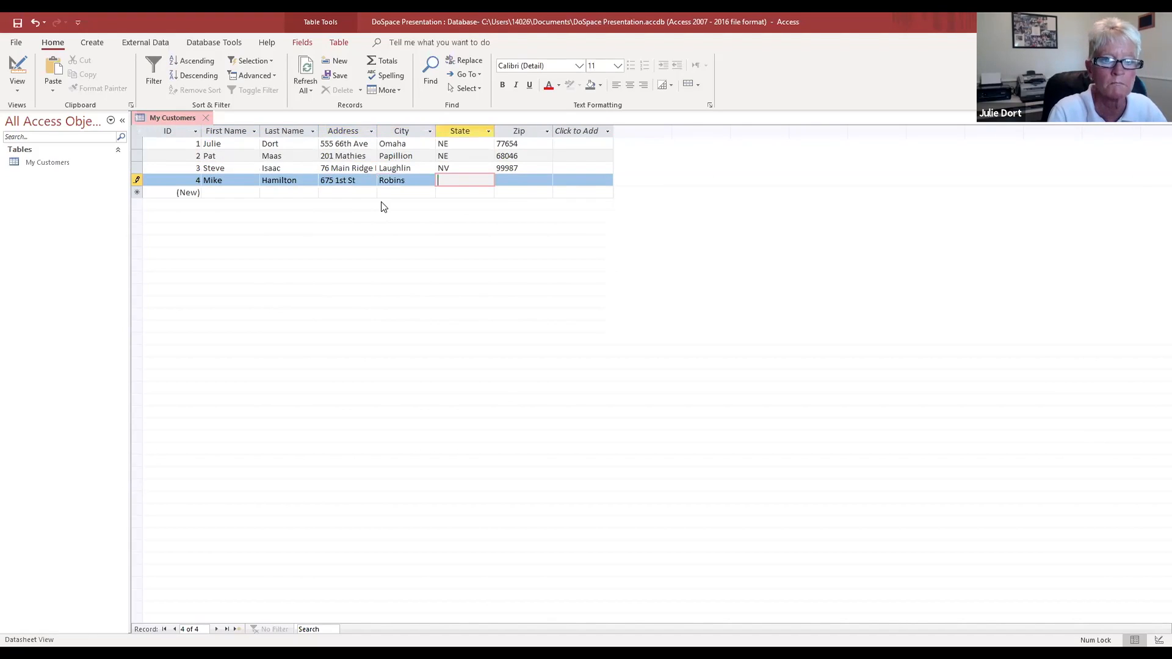
pyautogui.write('IA')
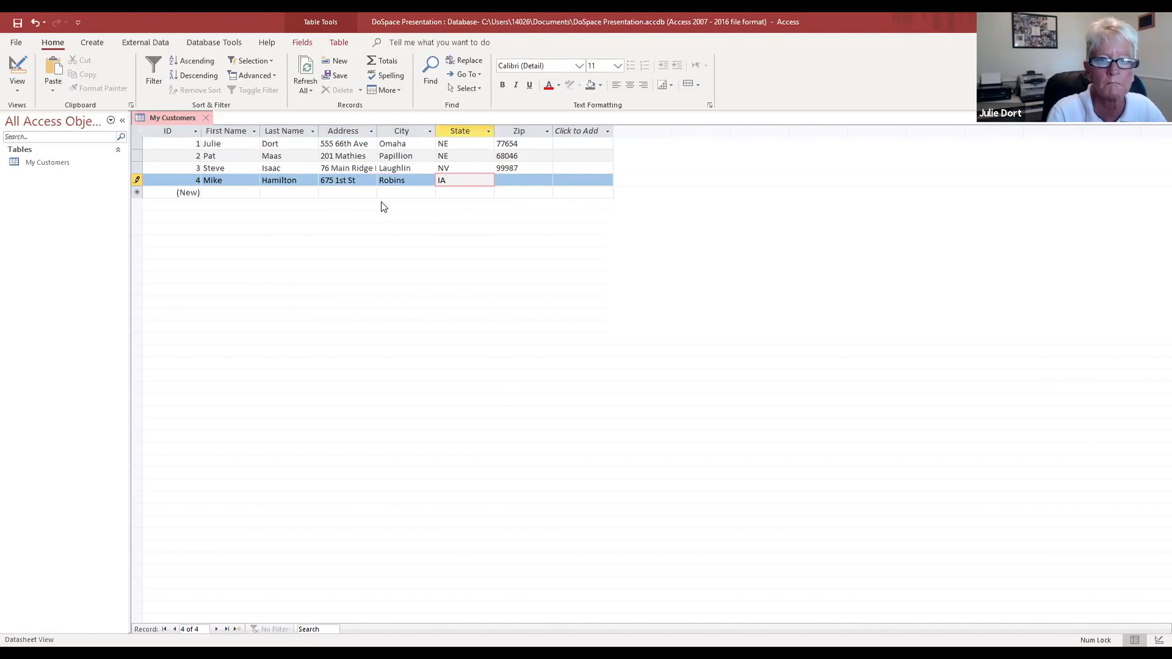
pyautogui.press('Tab')
pyautogui.write('5')
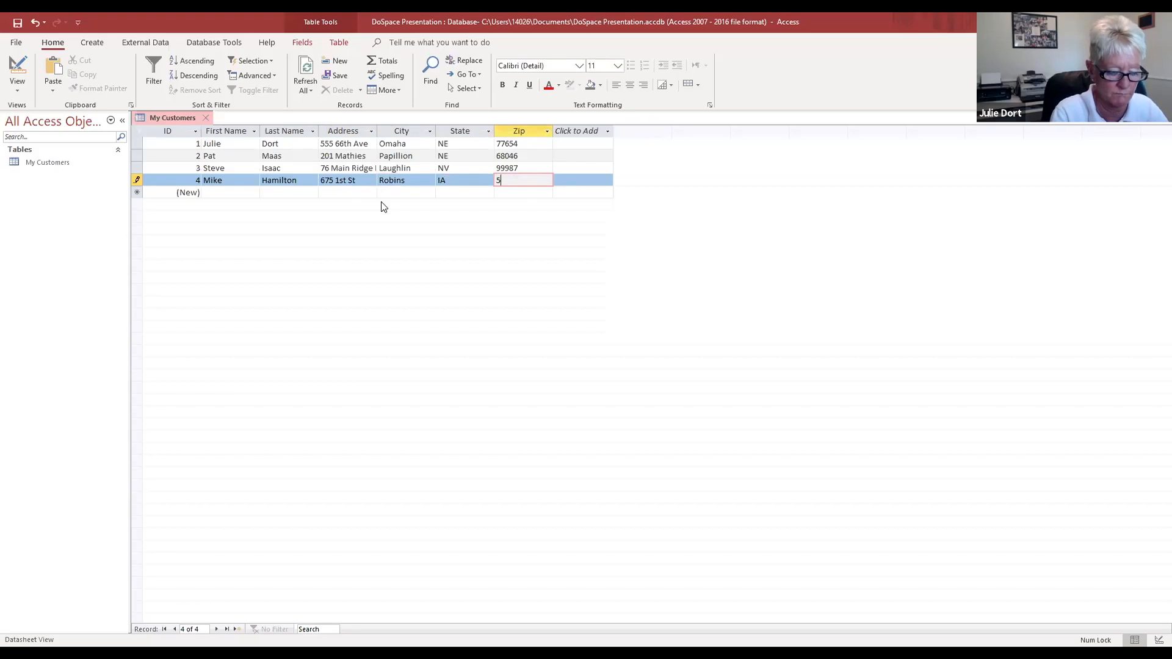
pyautogui.write('2214')
pyautogui.press('Tab')
pyautogui.press('Tab')
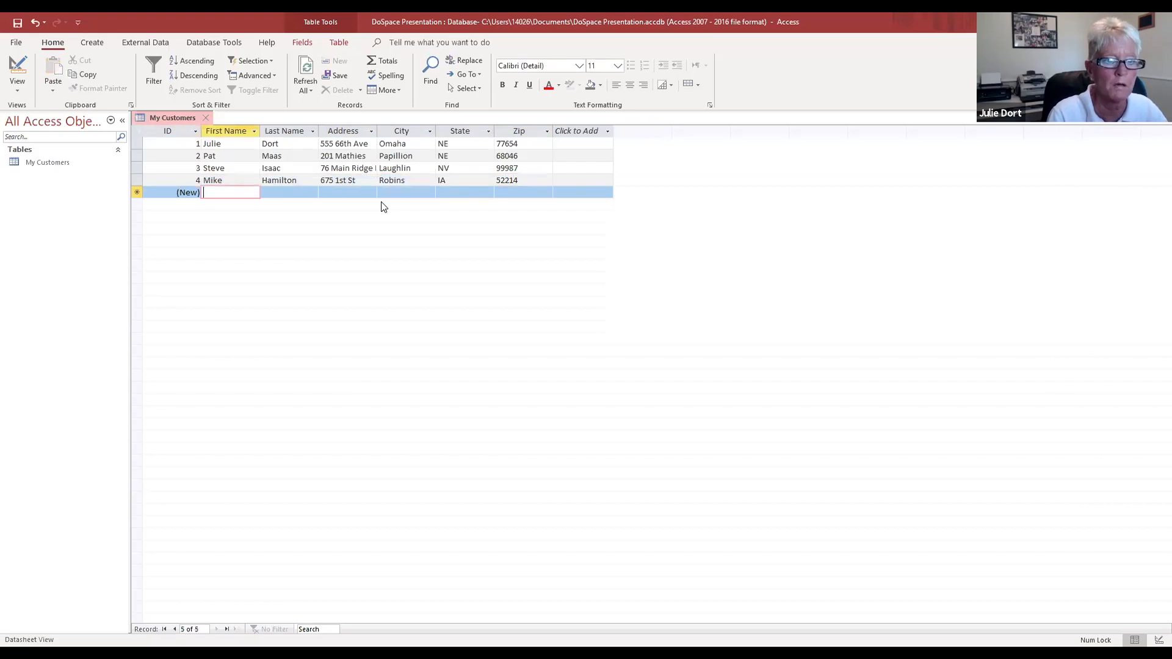
# Step: Enter the fifth customer's first name, last name and street address in the new record
pyautogui.write('Mary')
pyautogui.press('Tab')
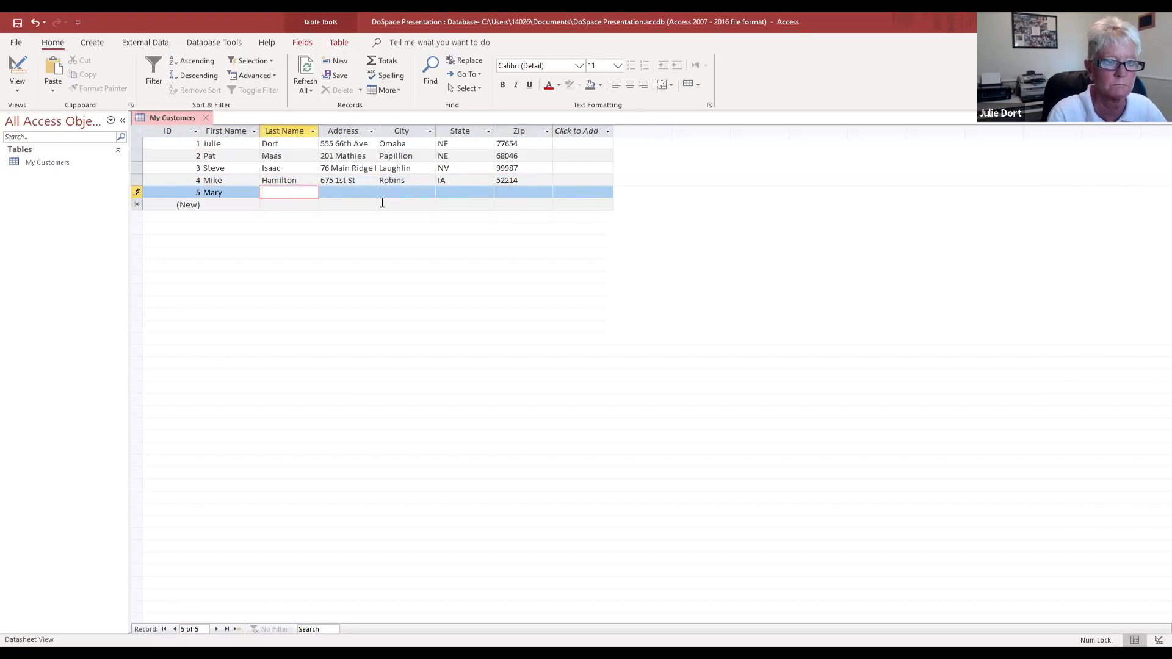
pyautogui.write('Carpen')
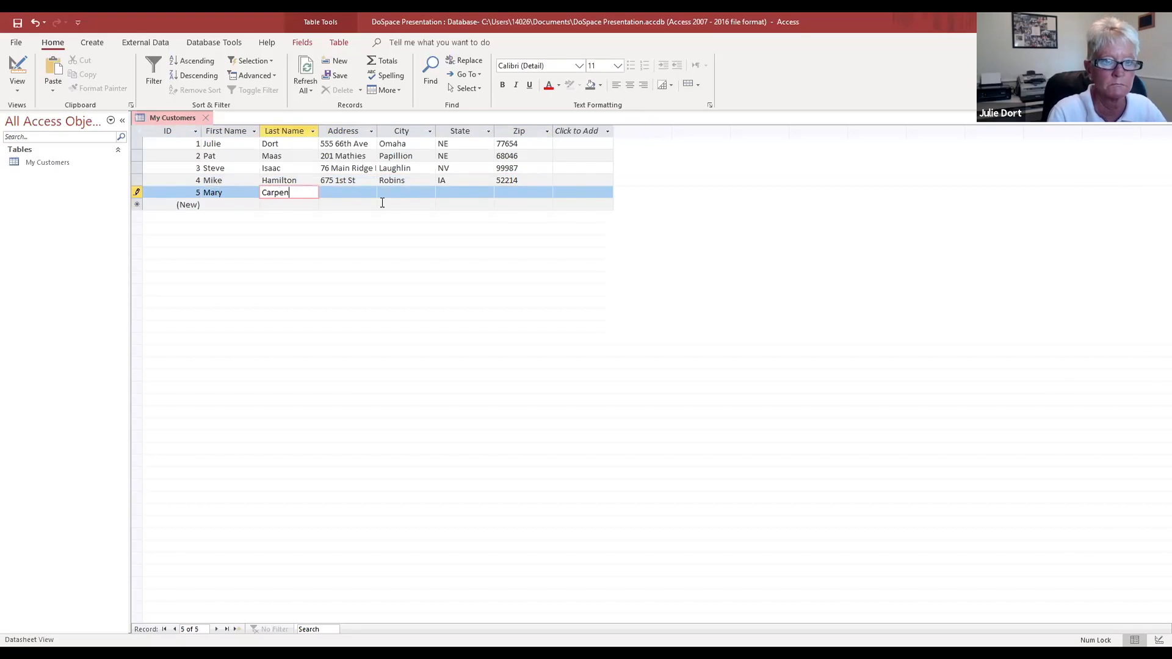
pyautogui.write('ter')
pyautogui.press('Tab')
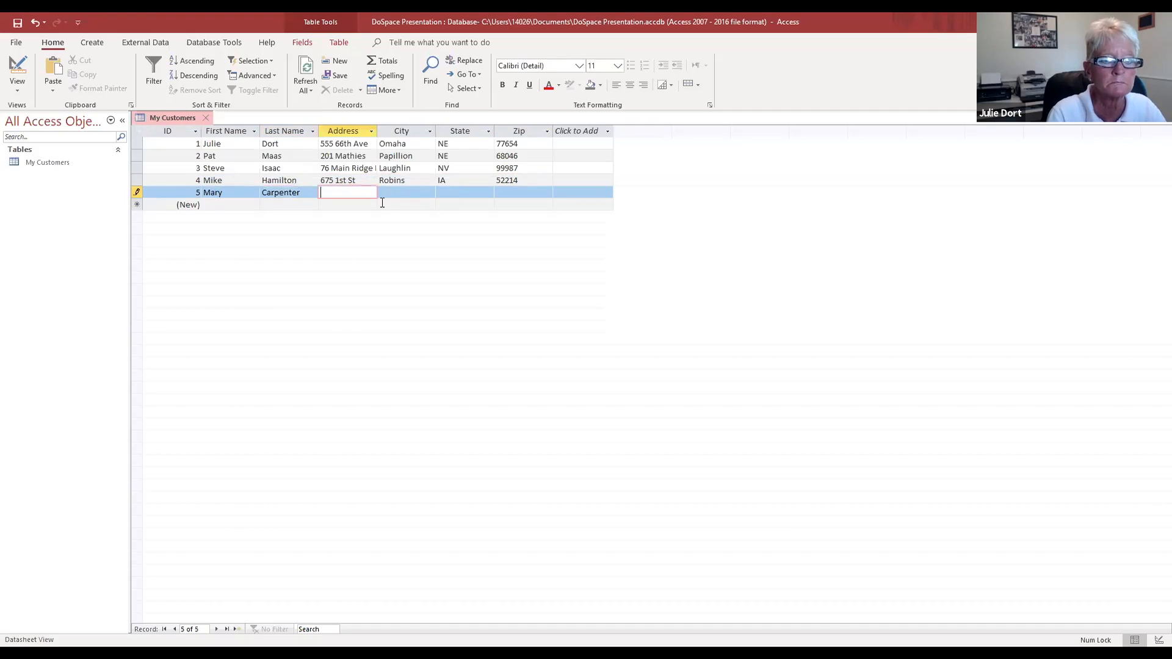
pyautogui.write('78')
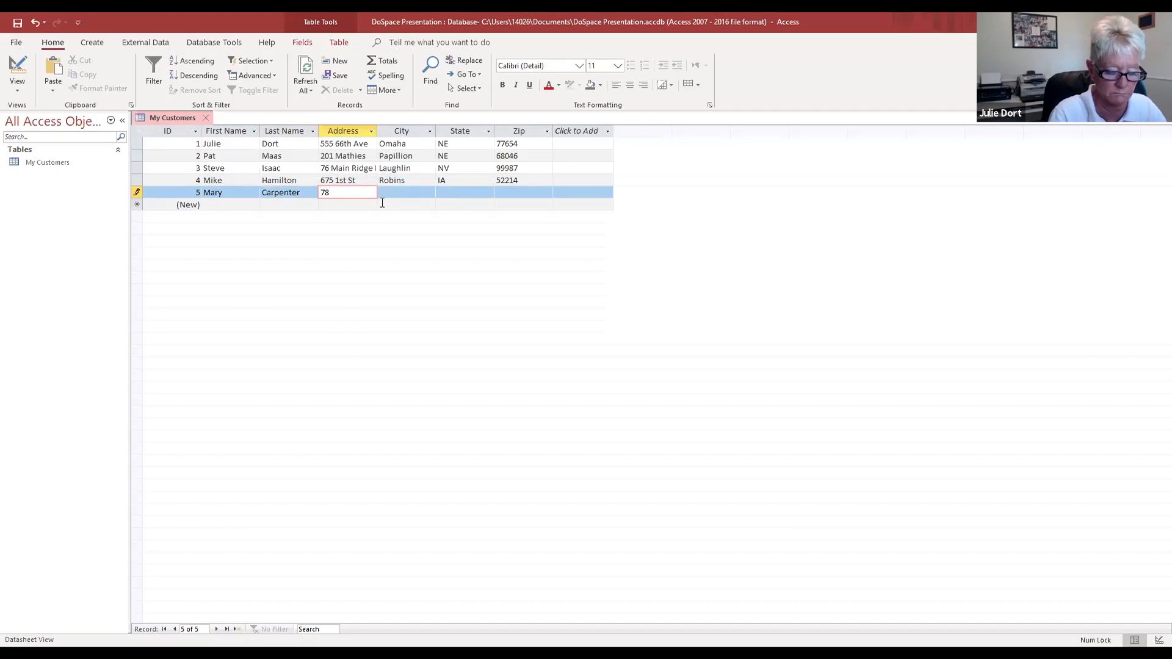
pyautogui.write(' 1st St')
pyautogui.press('Tab')
# Step: Fill in the fifth customer's city, state abbreviation and five-digit zip code
pyautogui.write('Central')
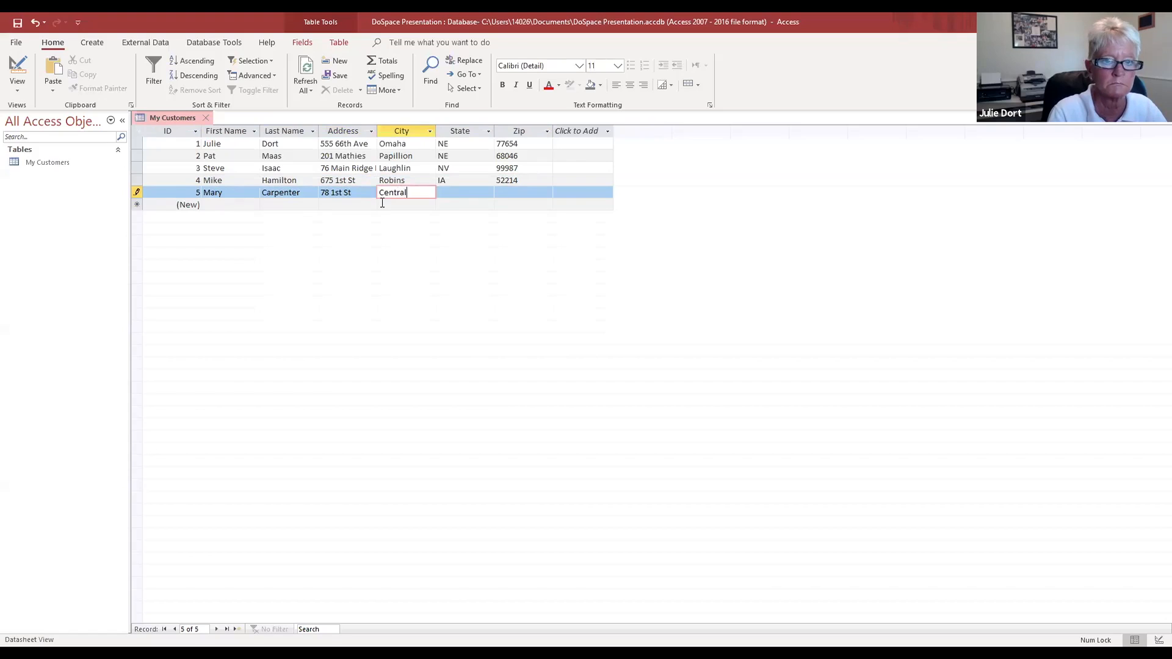
pyautogui.press('Tab')
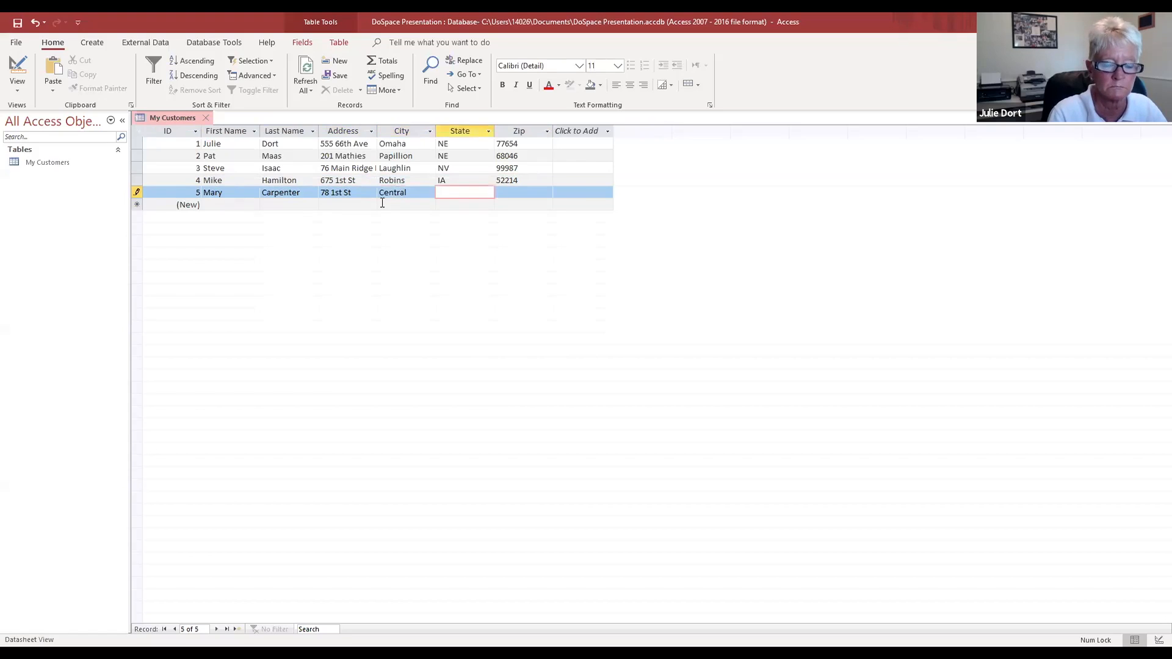
pyautogui.write('IA')
pyautogui.press('Tab')
pyautogui.write('5')
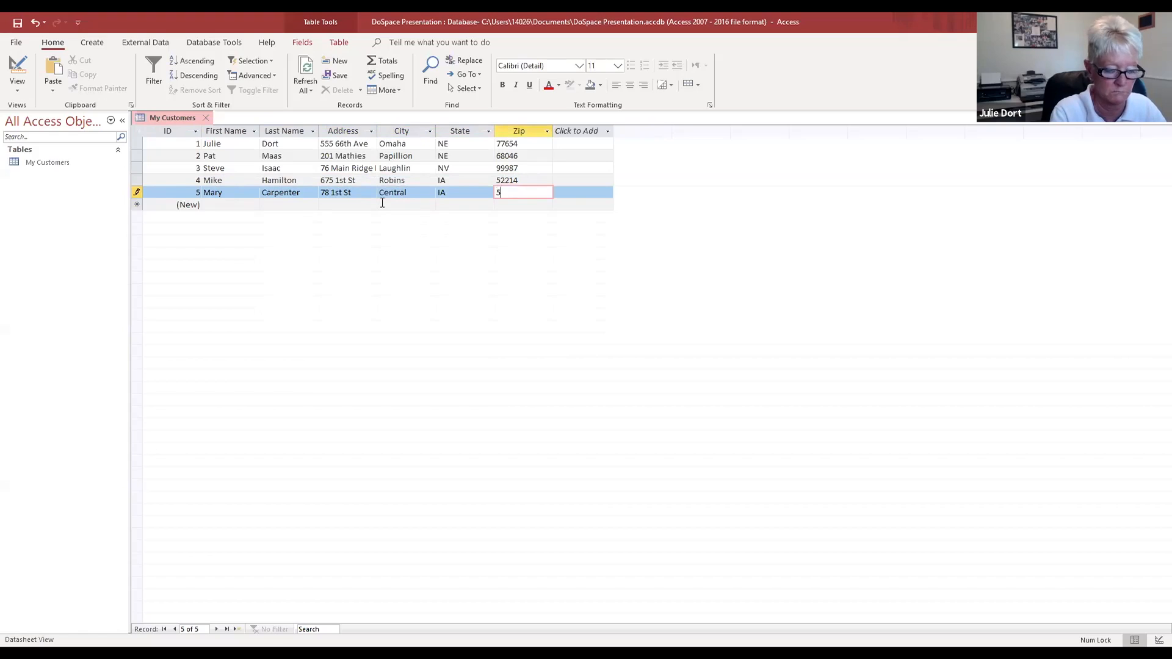
pyautogui.write('2214')
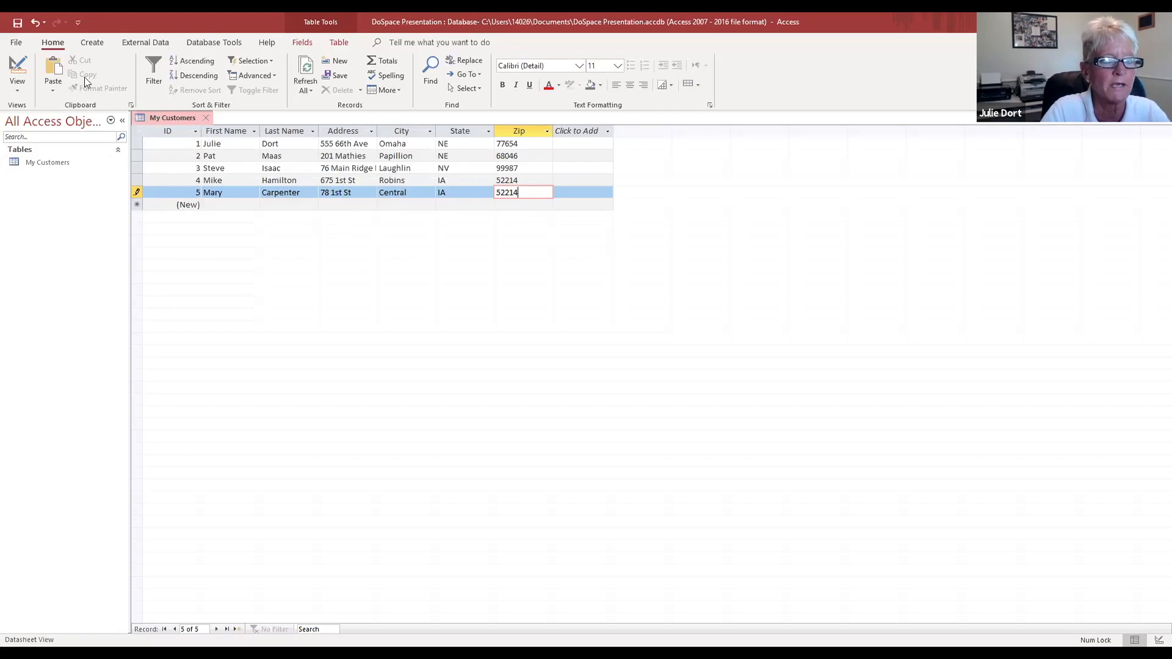
# Step: Create a basic form from the My Customers table and switch it to Form View
pyautogui.click(92, 44)
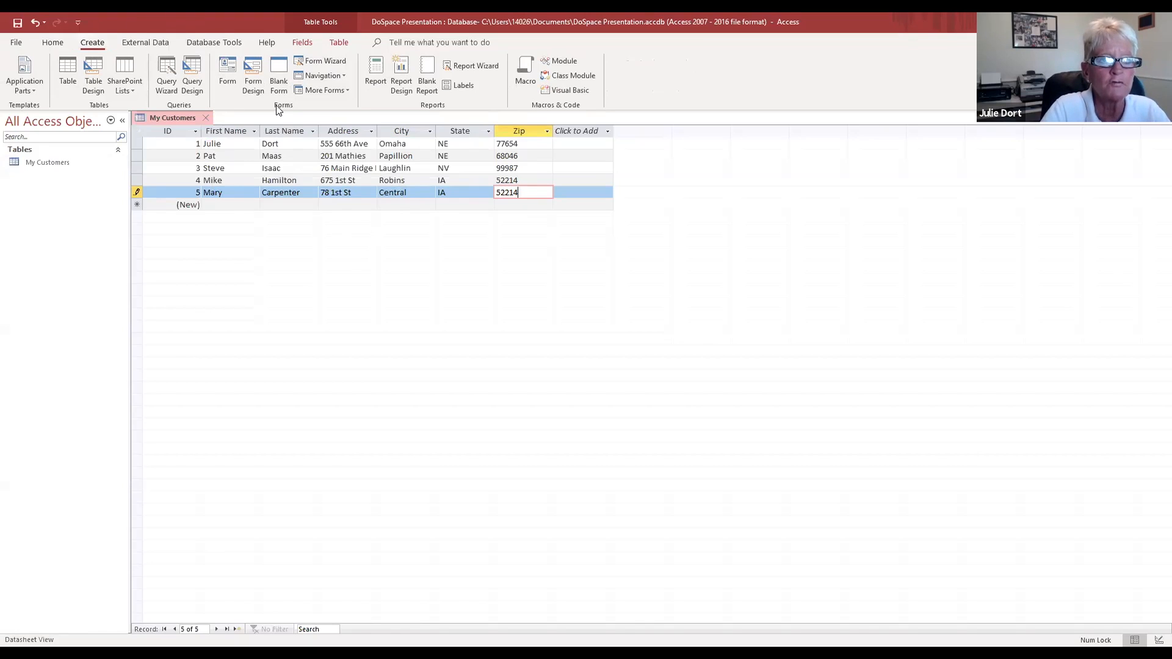
pyautogui.click(228, 64)
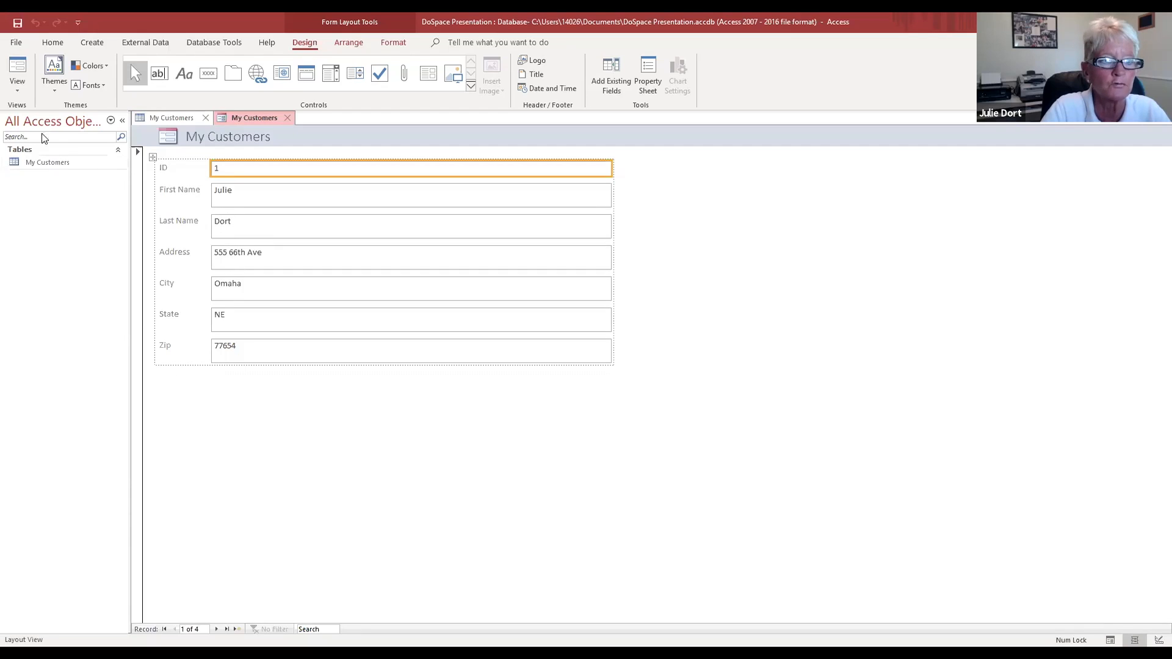
pyautogui.click(17, 95)
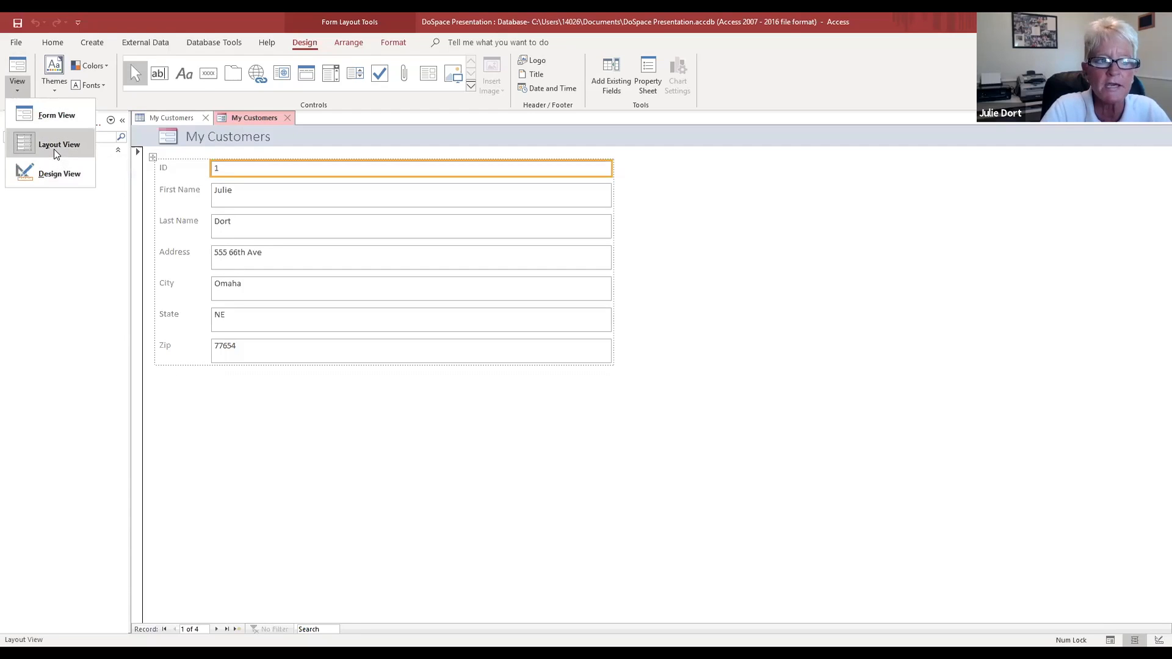
pyautogui.click(52, 116)
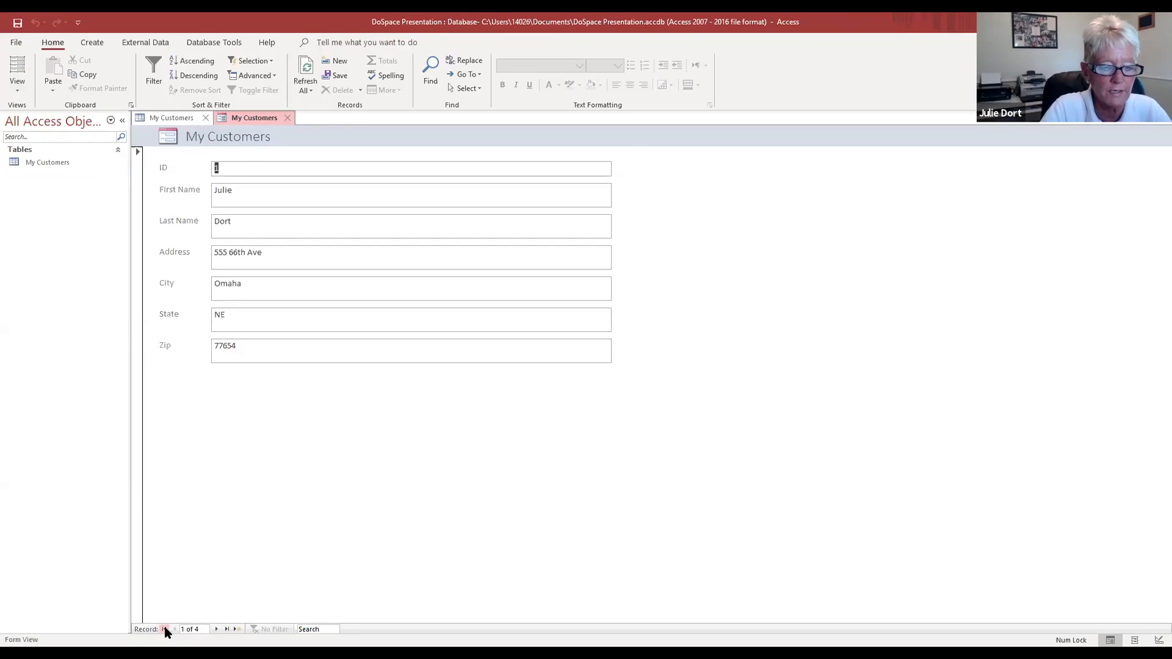
# Step: Browse forward through the customer records in the My Customers form, up to the blank new record
pyautogui.click(217, 630)
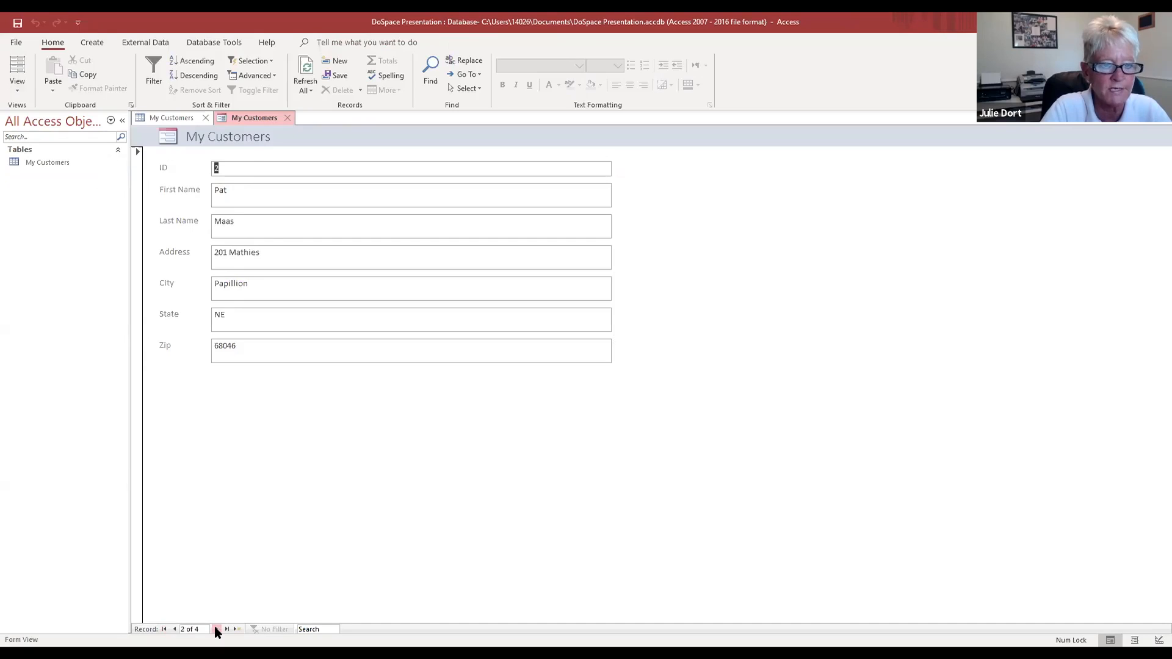
pyautogui.click(217, 629)
pyautogui.click(216, 629)
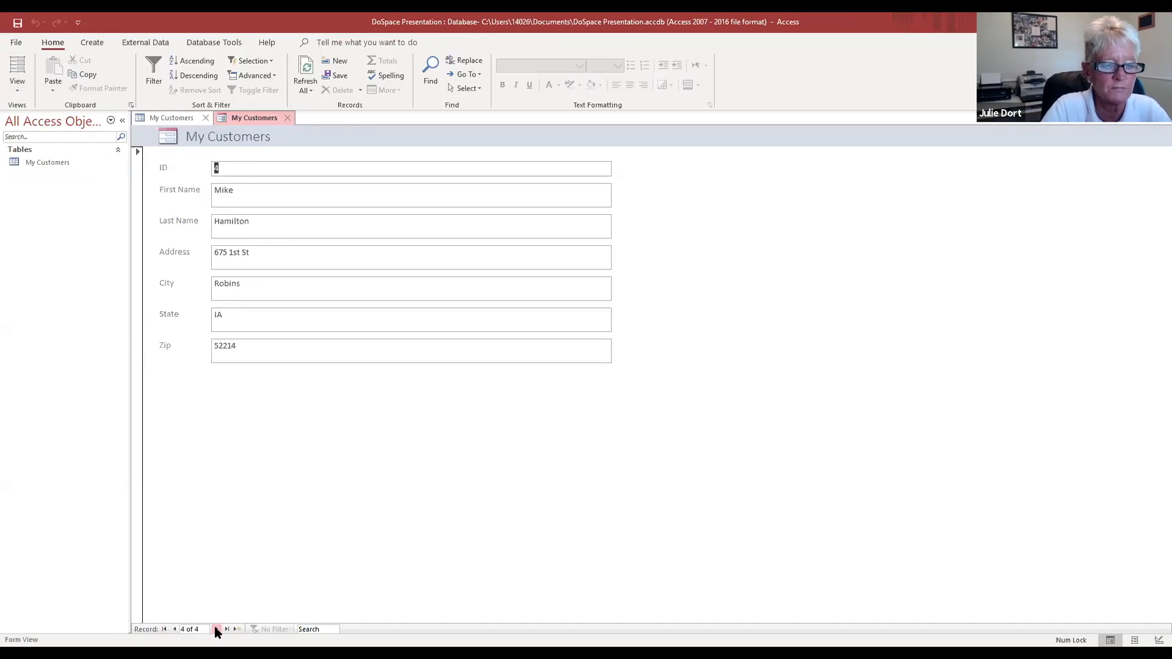
pyautogui.click(217, 629)
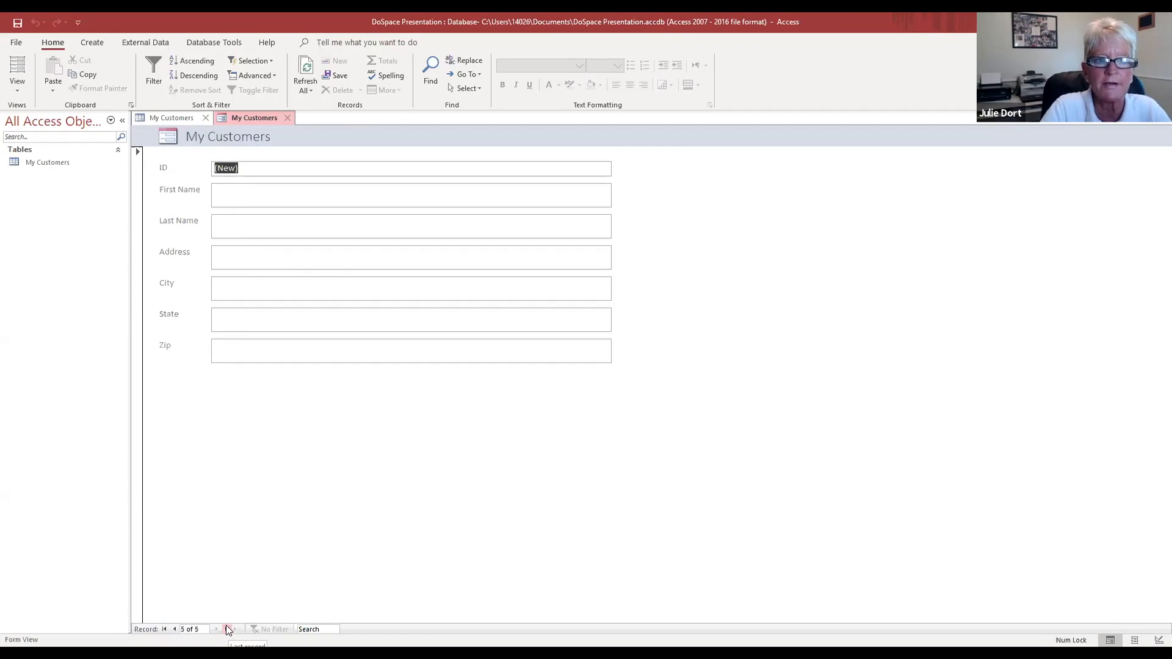
# Step: Enter the sixth customer's first name, last name and street address in the form's blank new record
pyautogui.click(235, 196)
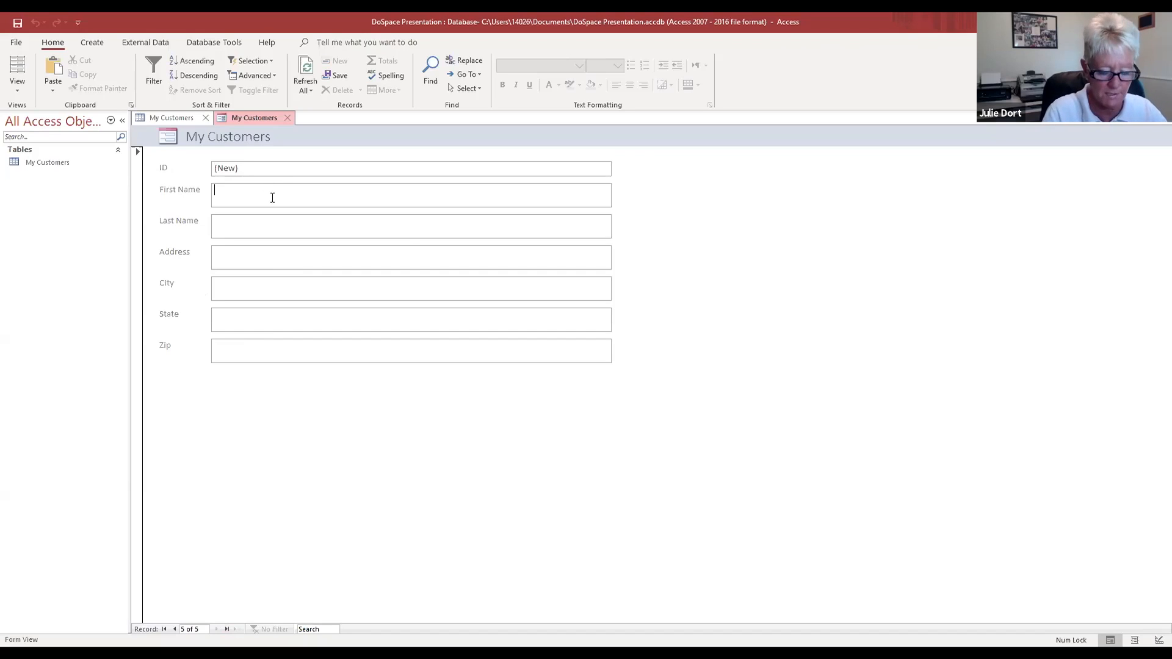
pyautogui.write('Joe')
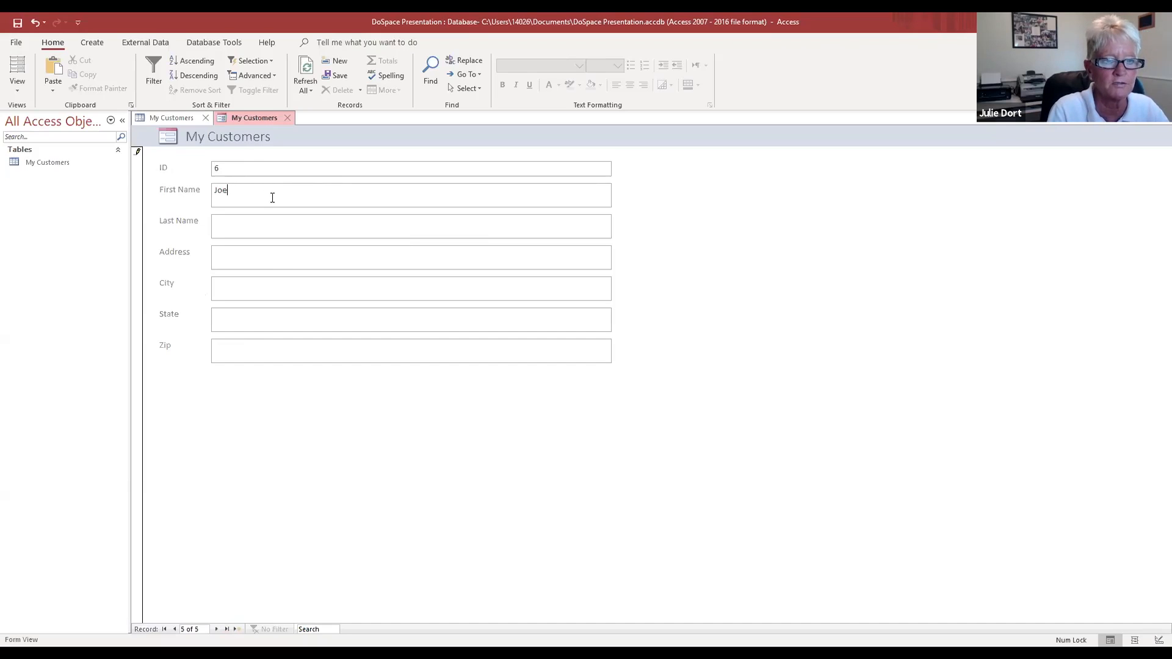
pyautogui.press('Tab')
pyautogui.write('Dr')
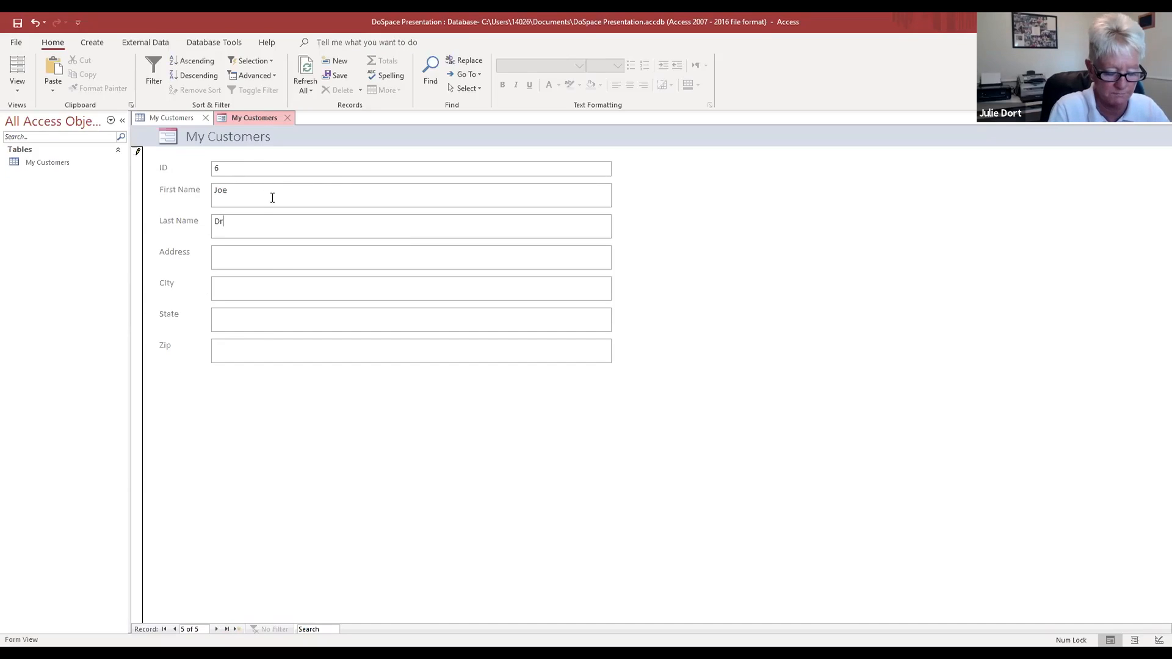
pyautogui.write('exler')
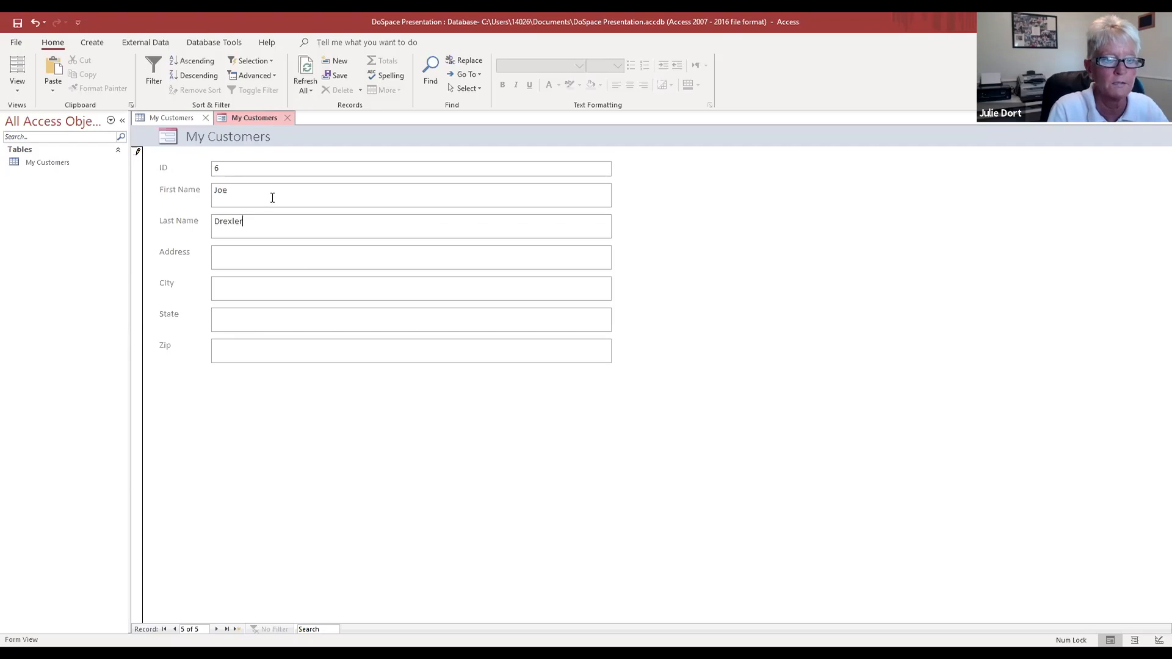
pyautogui.write('7865 ')
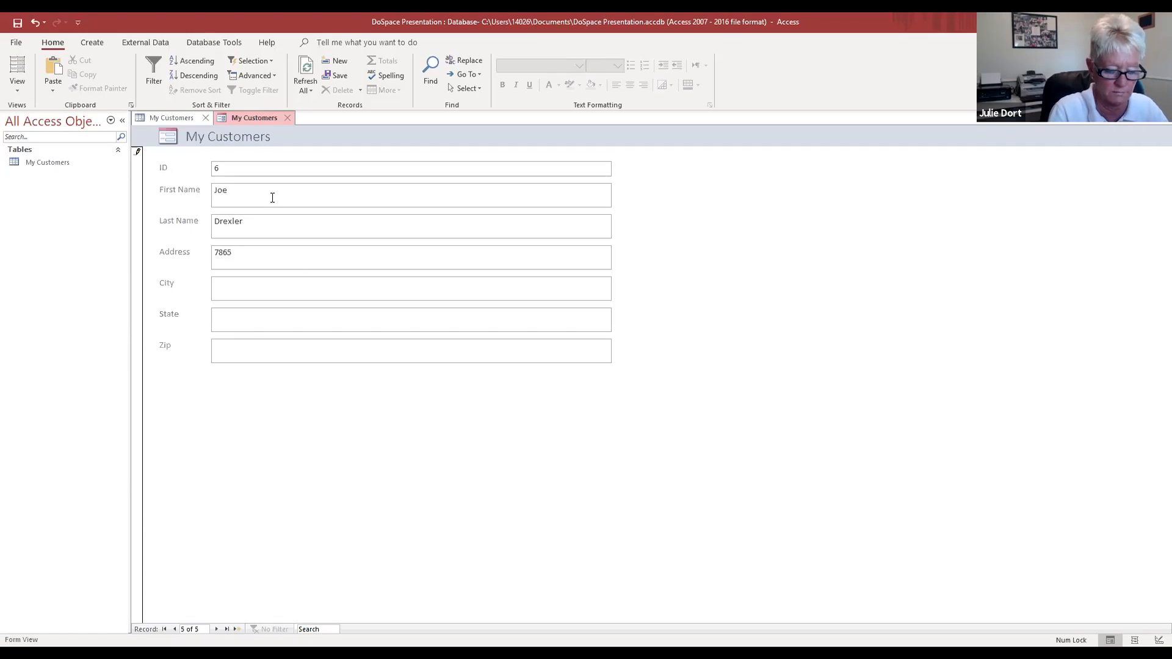
pyautogui.write('8th Ave')
# Step: Fill in the new customer's city, state abbreviation and five-digit zip code in the form
pyautogui.press('Tab')
pyautogui.write('Dexter')
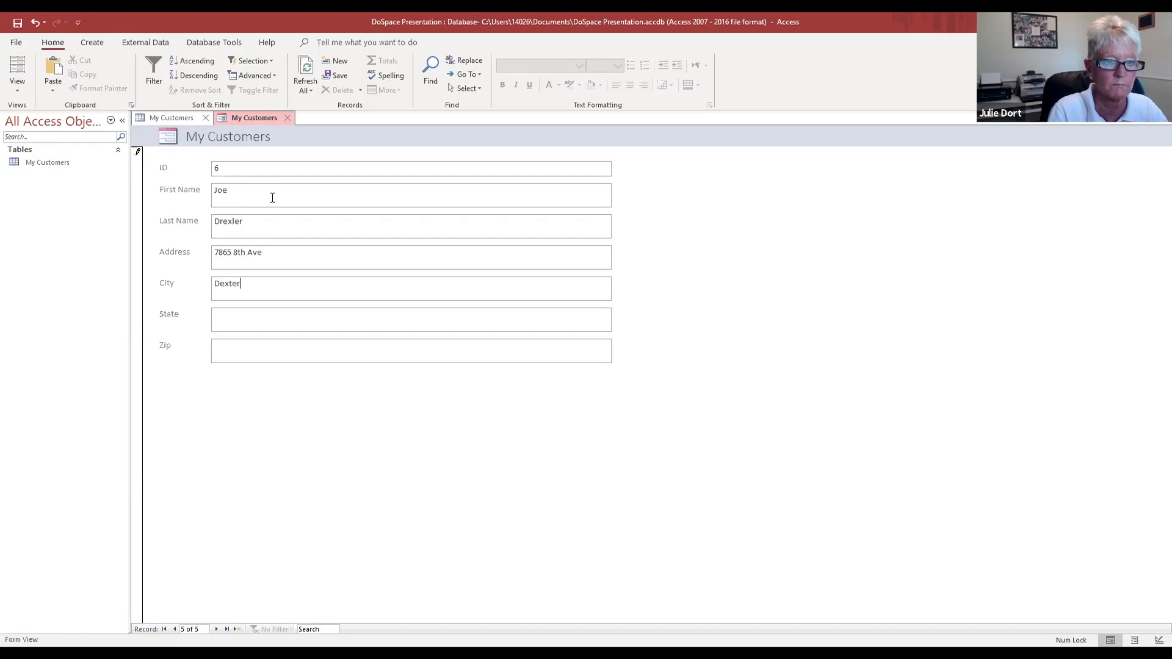
pyautogui.write('IA')
pyautogui.write('76758')
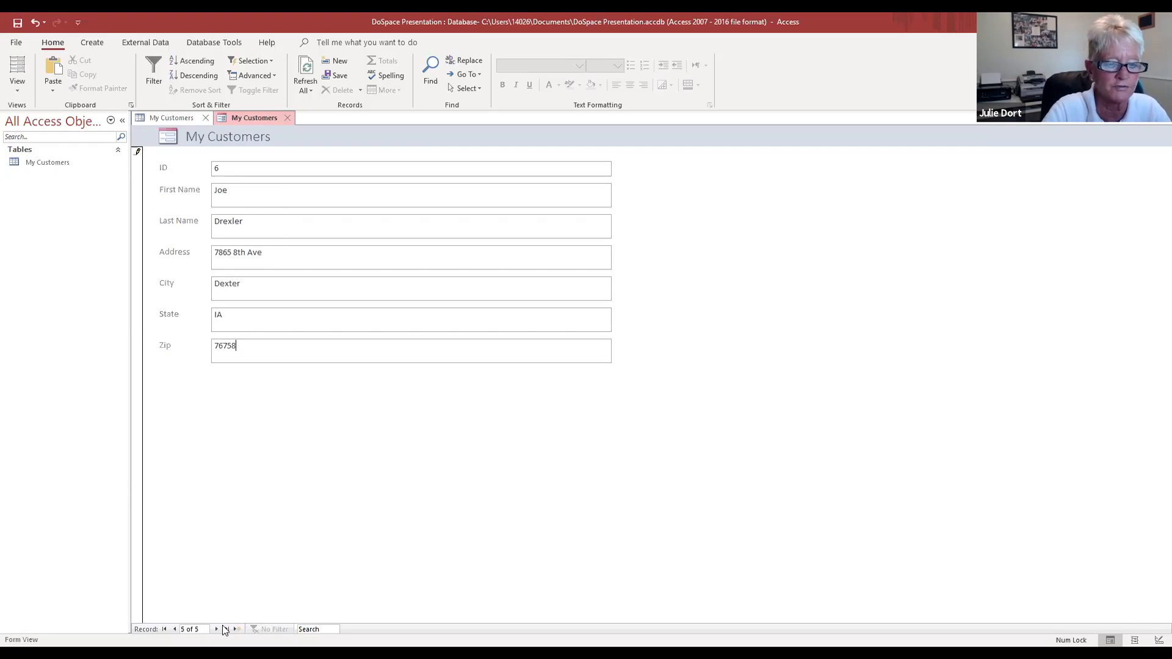
# Step: Browse the customer records back to the first one and forward again, up to a blank new record
pyautogui.click(175, 629)
pyautogui.click(176, 628)
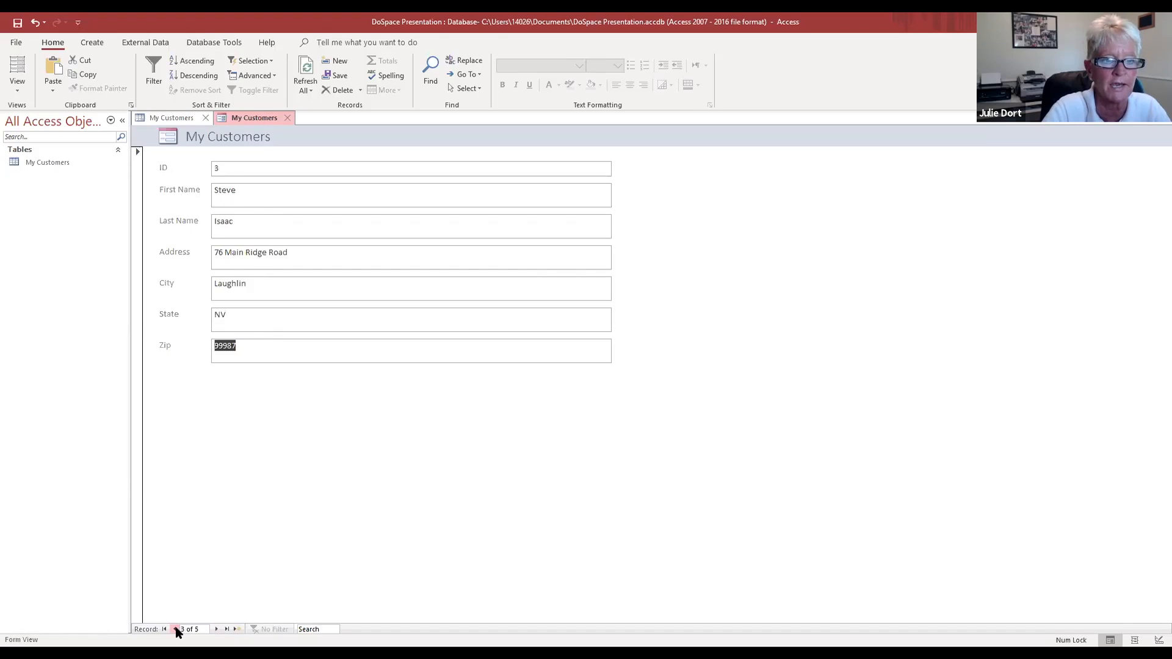
pyautogui.click(176, 629)
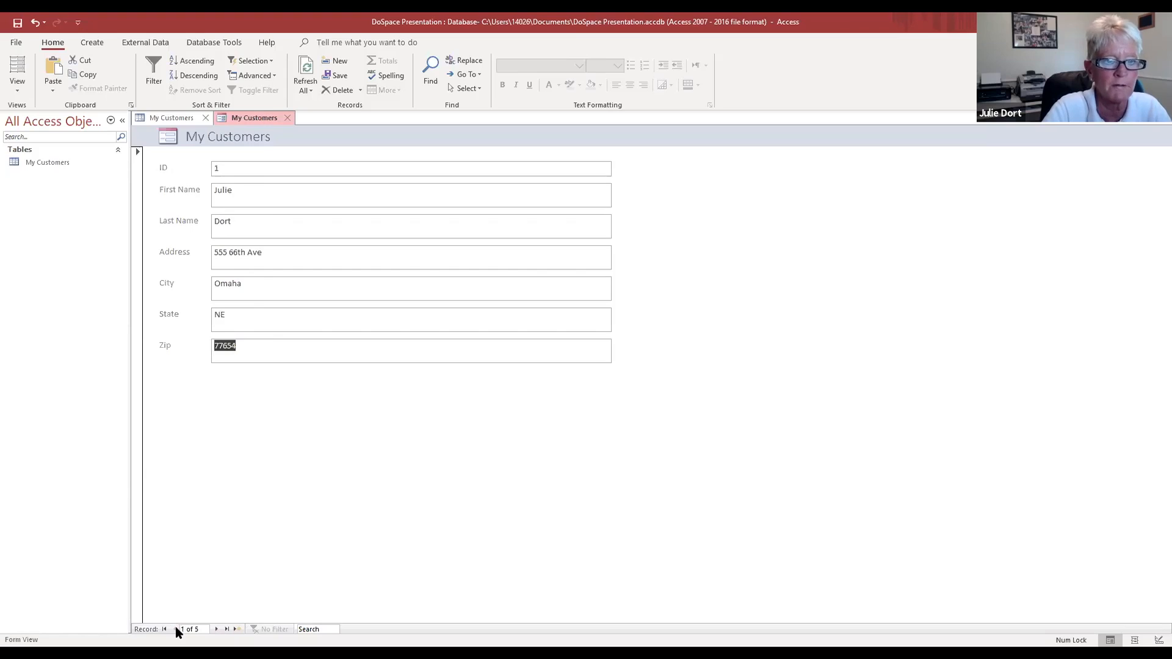
pyautogui.click(215, 630)
pyautogui.click(175, 629)
pyautogui.click(216, 629)
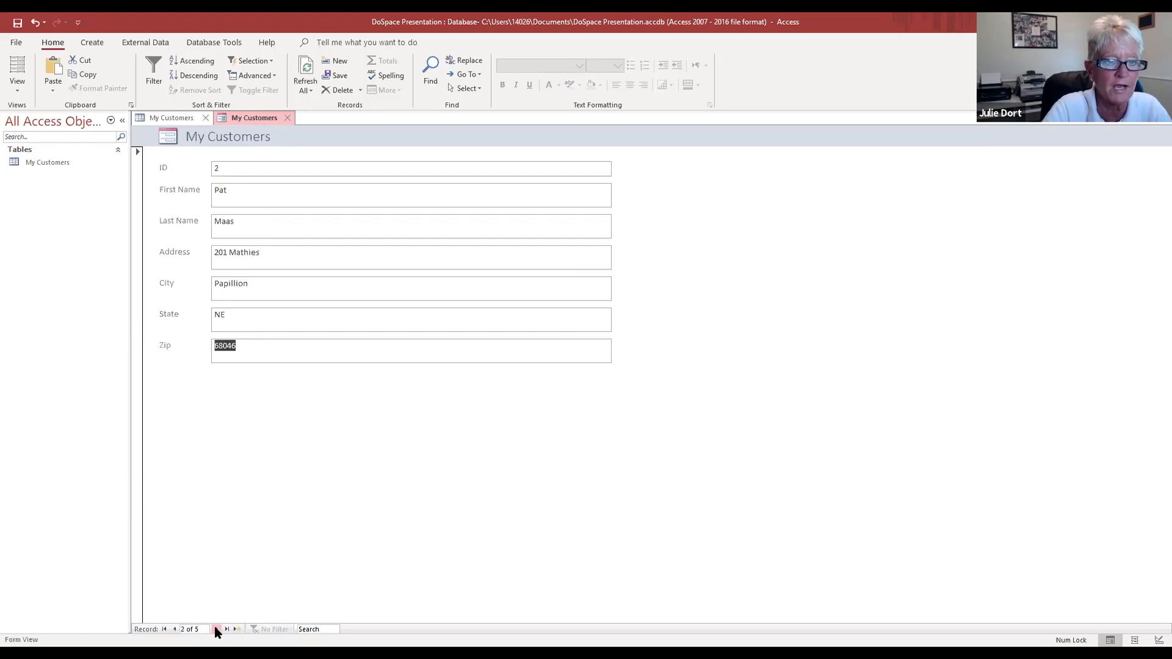
pyautogui.click(215, 629)
pyautogui.click(215, 630)
pyautogui.click(215, 630)
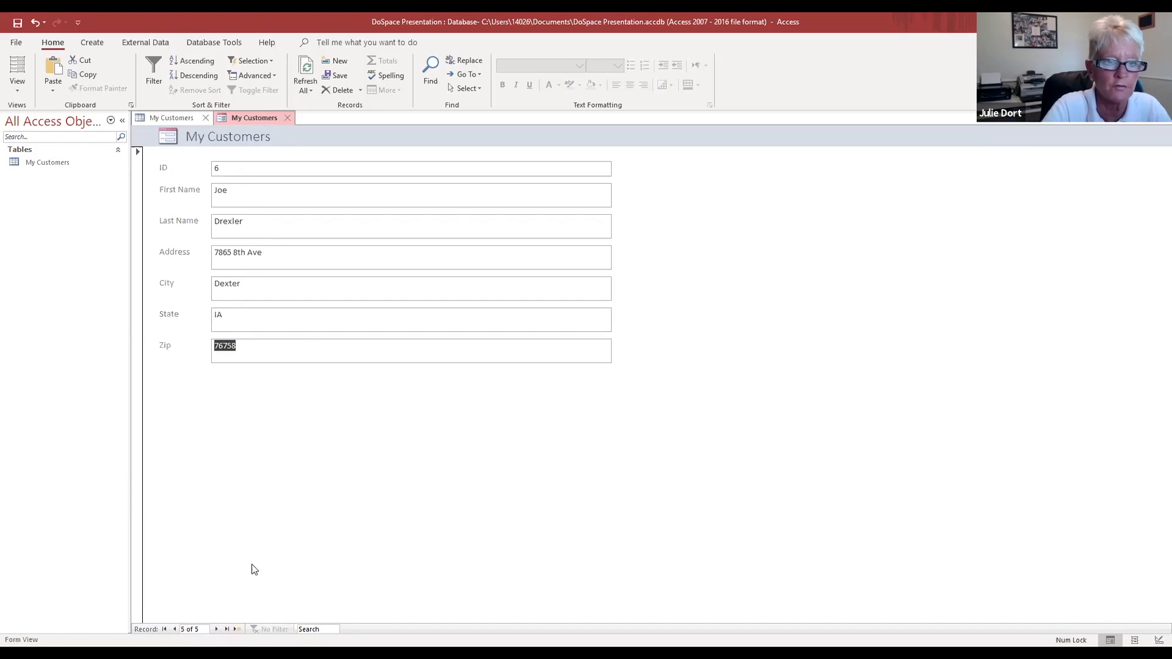
pyautogui.click(236, 630)
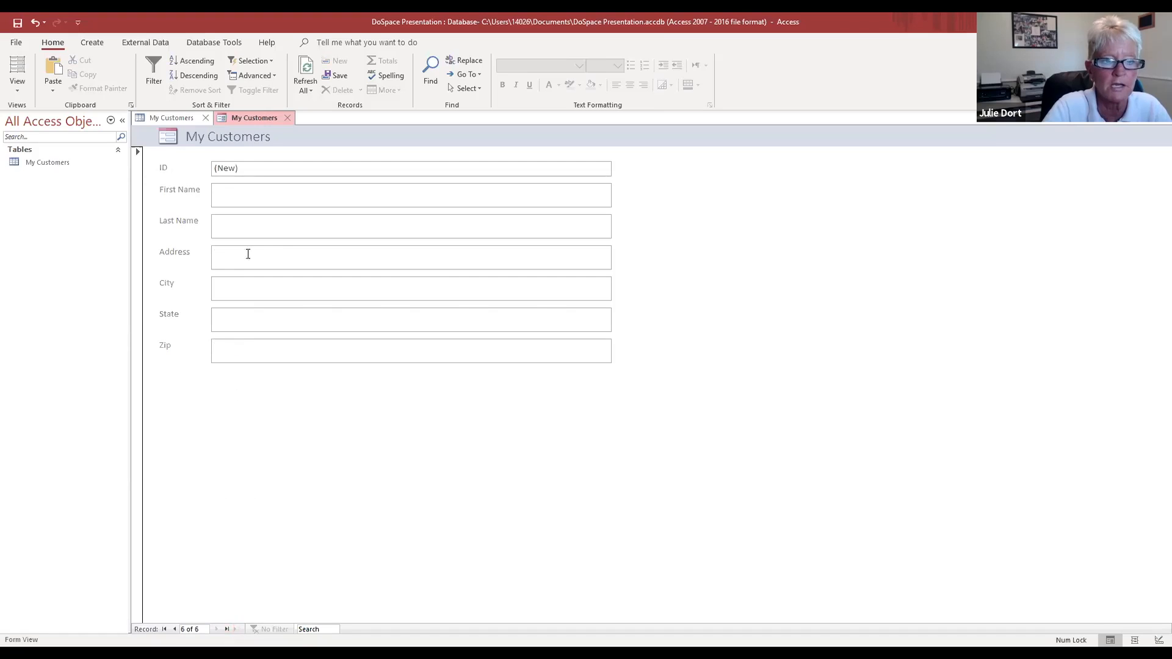
pyautogui.click(233, 191)
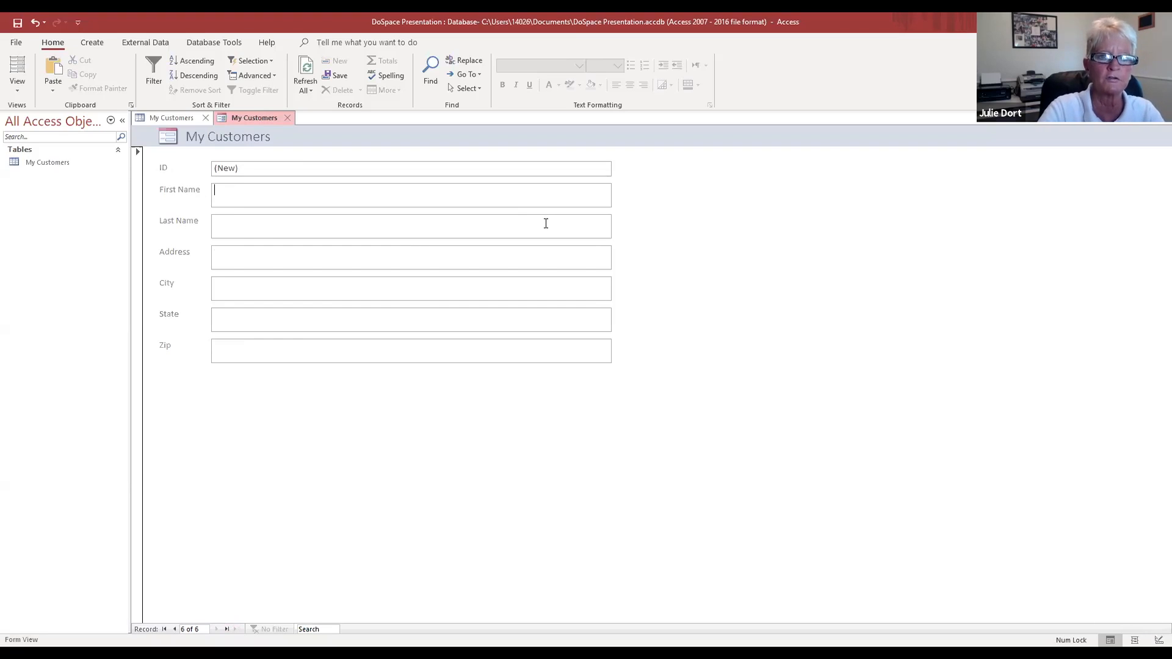
# Step: Show the My Customers form in Design View and switch it to Layout View
pyautogui.click(21, 89)
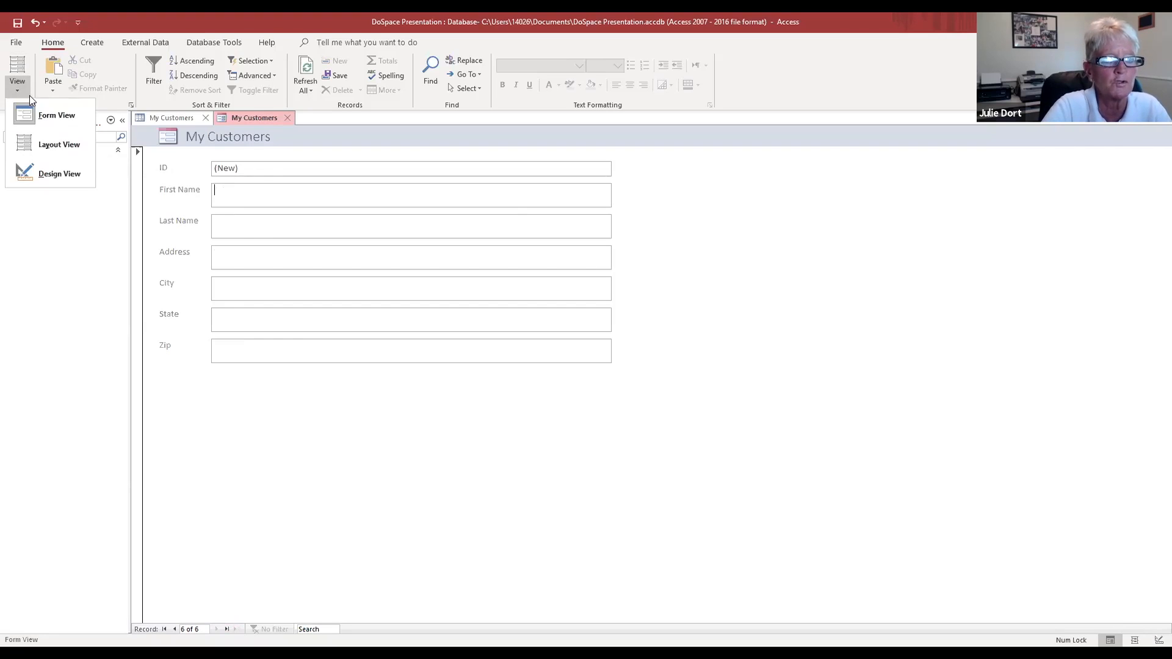
pyautogui.click(48, 173)
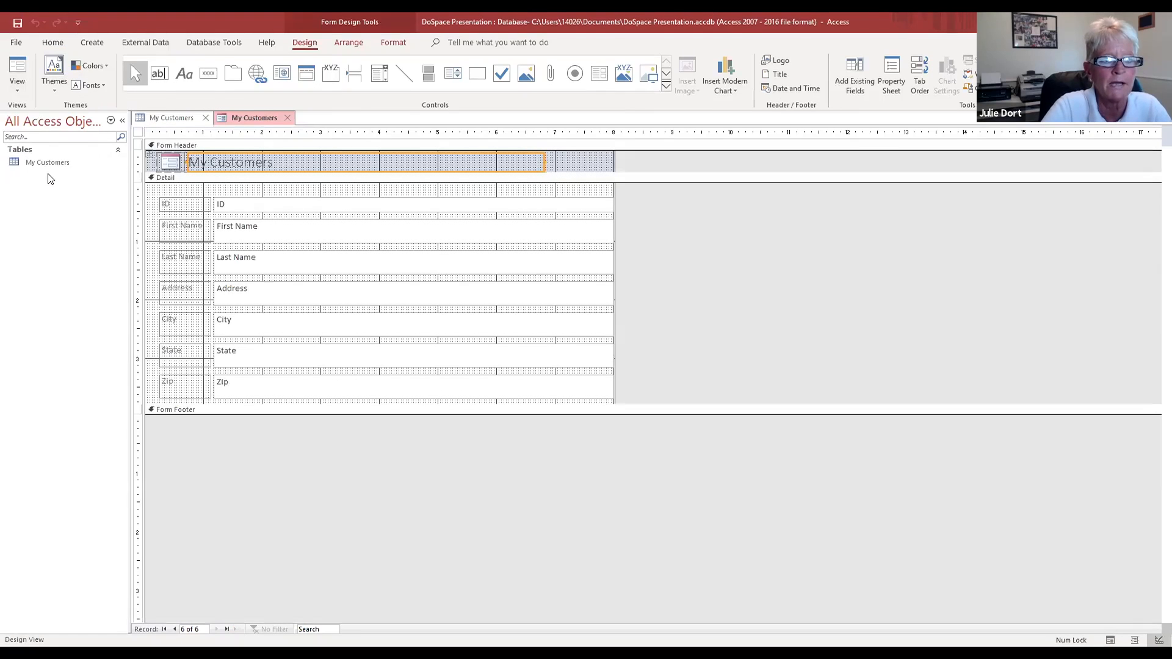
pyautogui.click(25, 88)
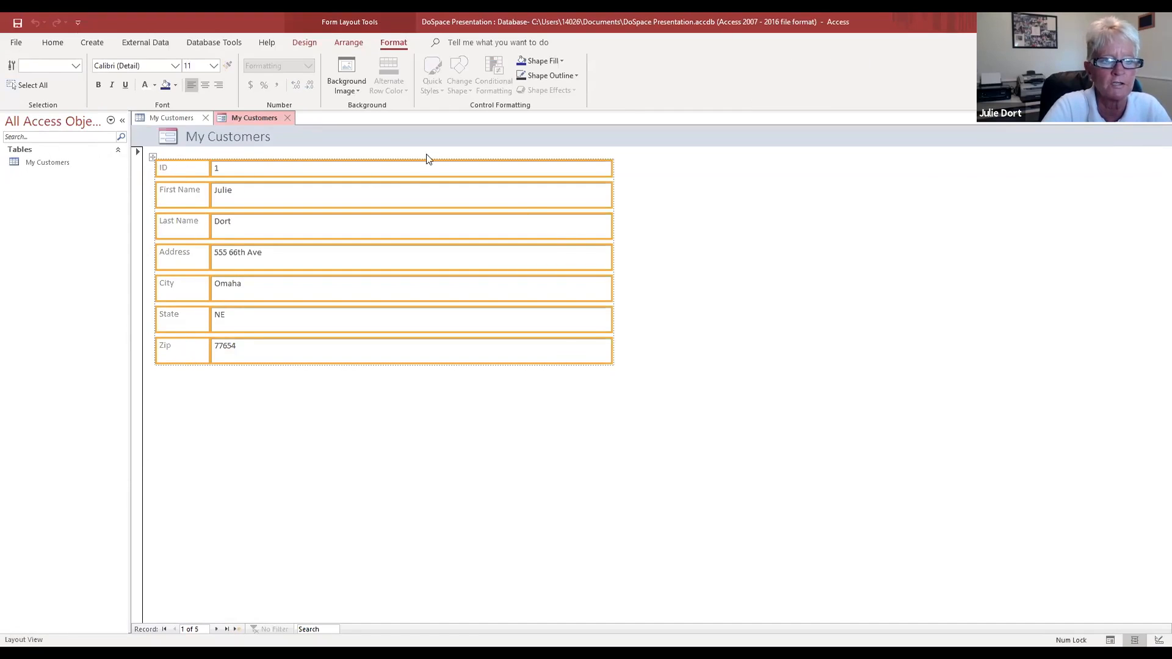
# Step: Give all of the form's labels and fields a dark blue background and white text
pyautogui.click(622, 177)
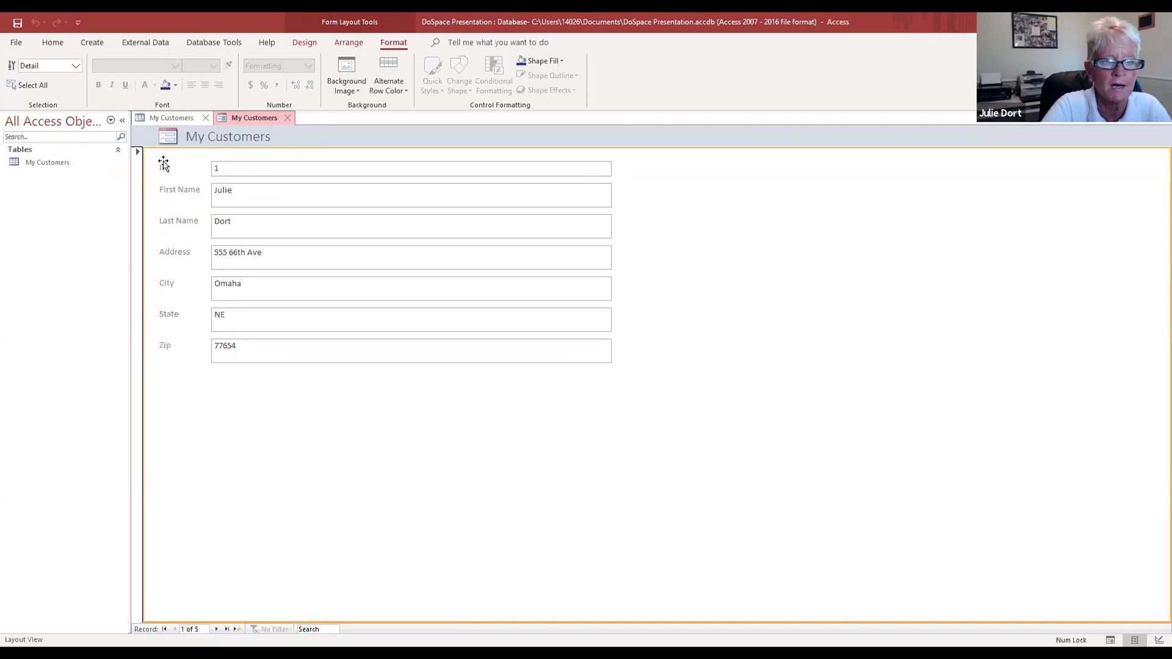
pyautogui.click(159, 162)
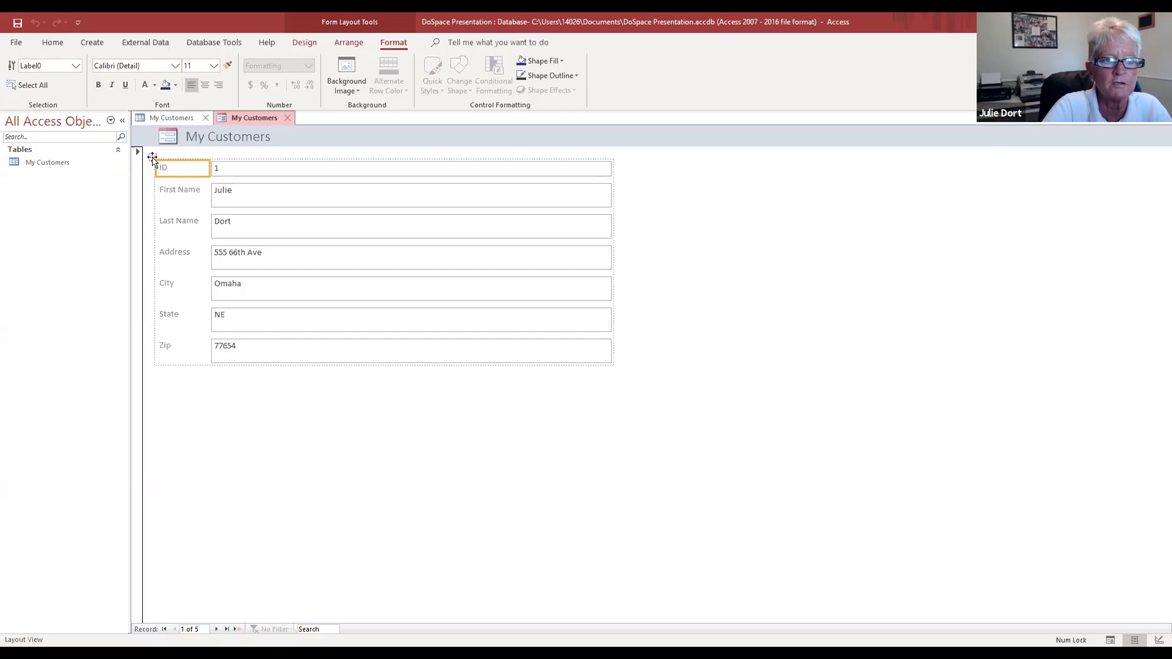
pyautogui.click(151, 155)
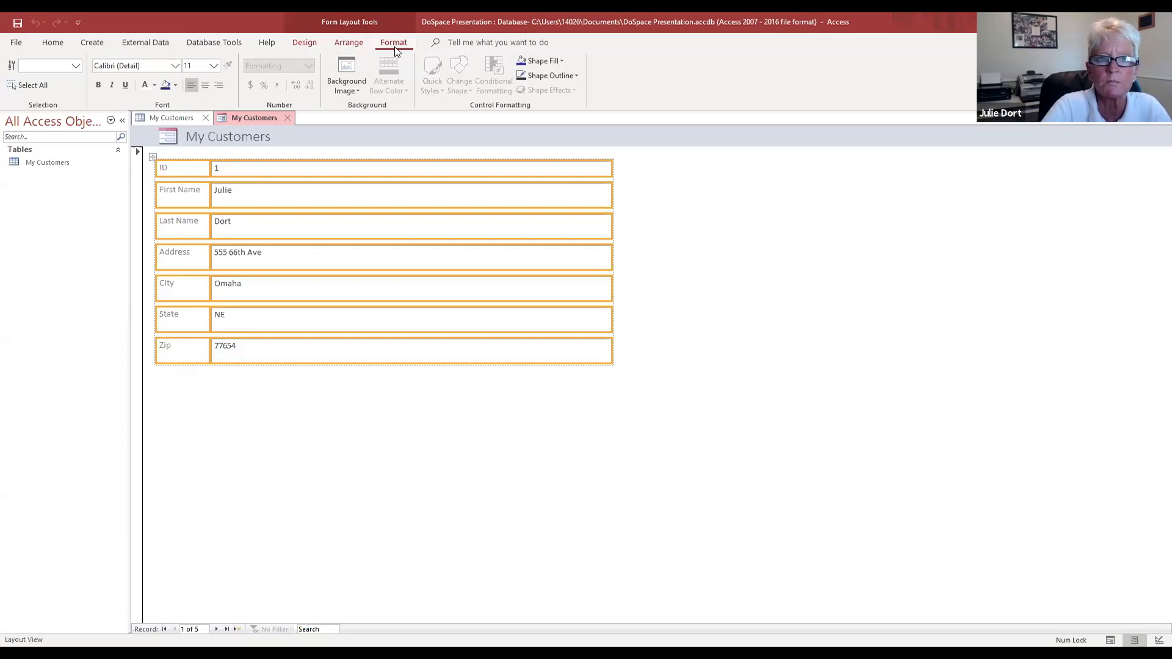
pyautogui.click(176, 85)
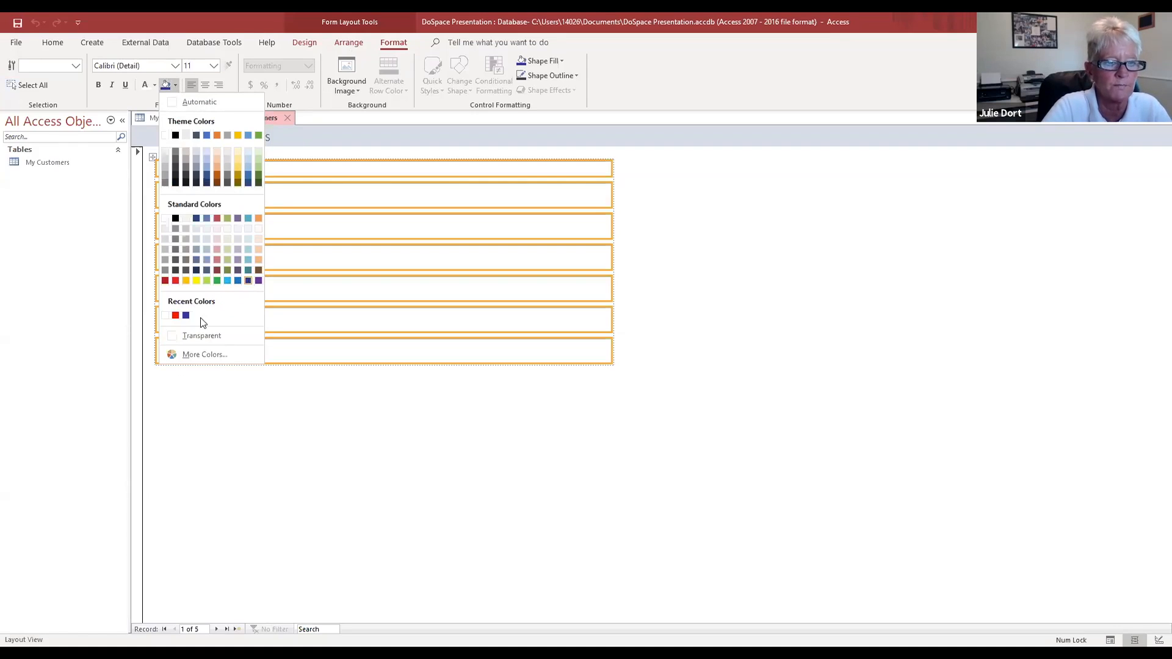
pyautogui.click(247, 280)
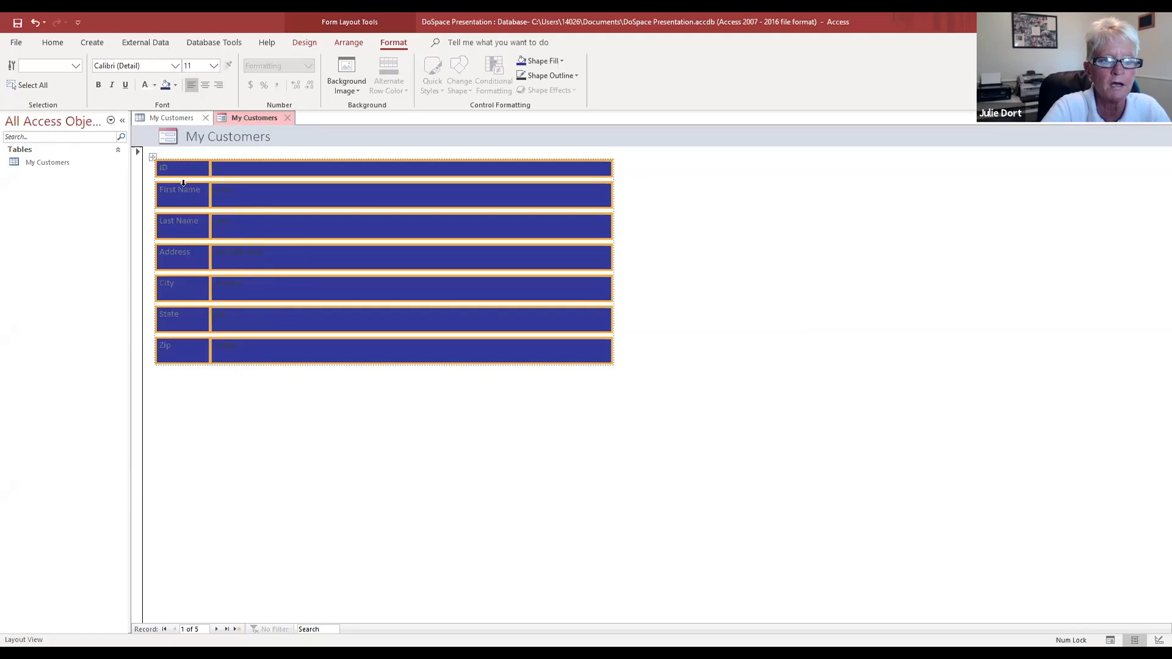
pyautogui.click(156, 86)
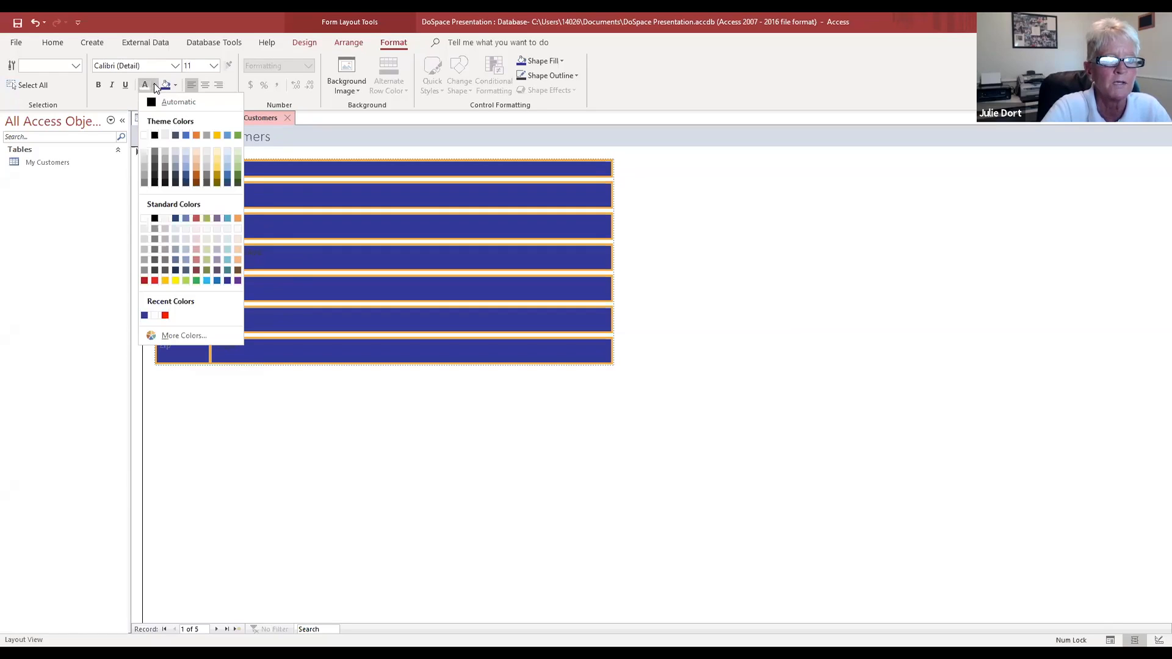
pyautogui.click(145, 135)
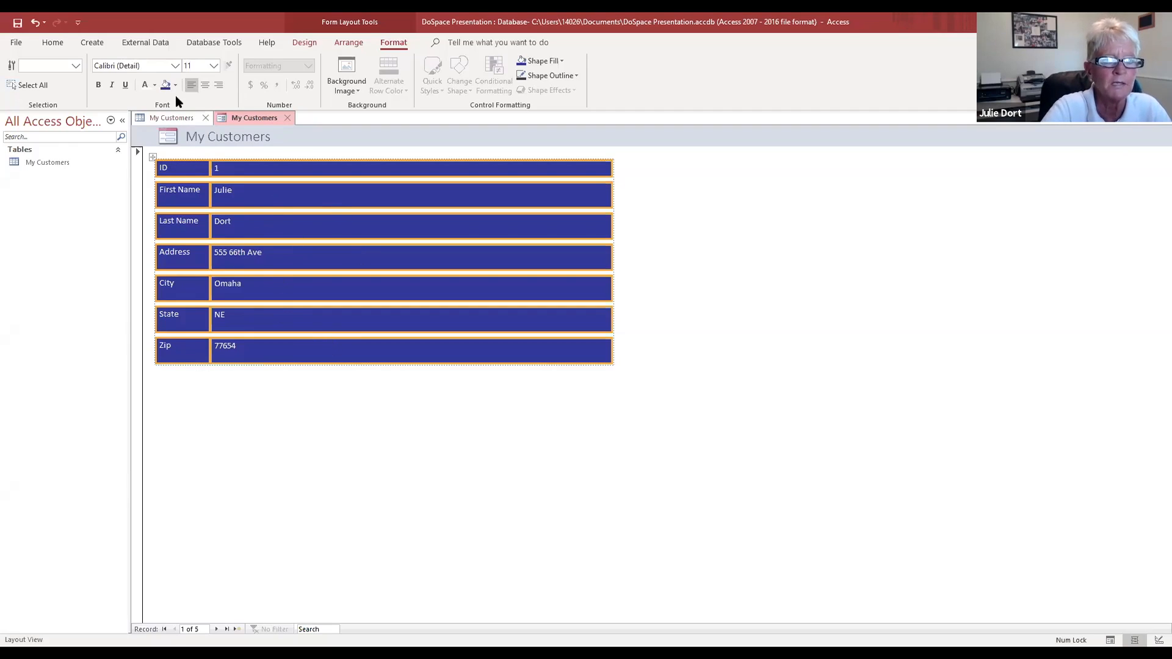
# Step: Try font sizes 16 and 20 on all the form's labels and fields, and settle on 18
pyautogui.click(213, 66)
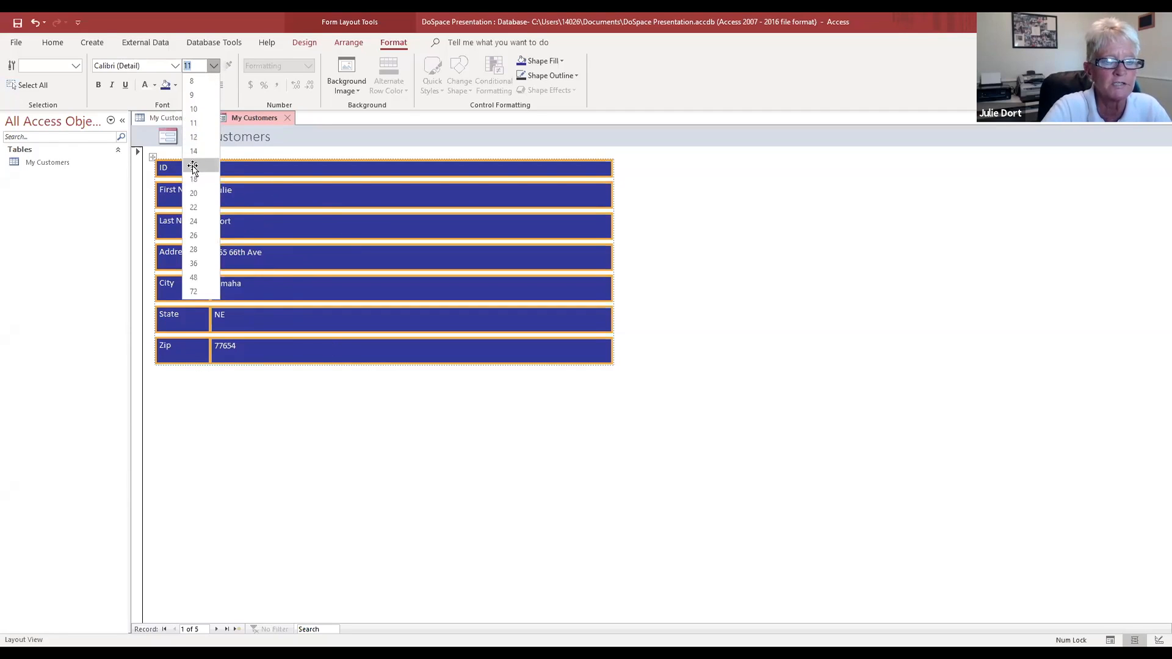
pyautogui.click(193, 165)
pyautogui.click(213, 65)
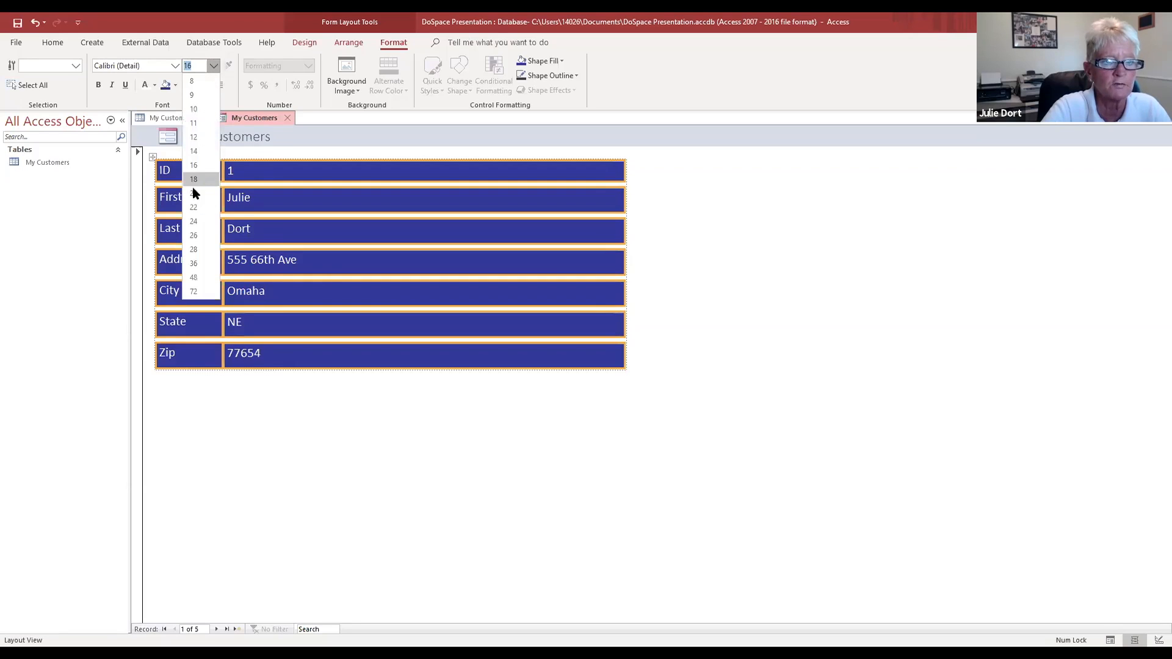
pyautogui.click(193, 193)
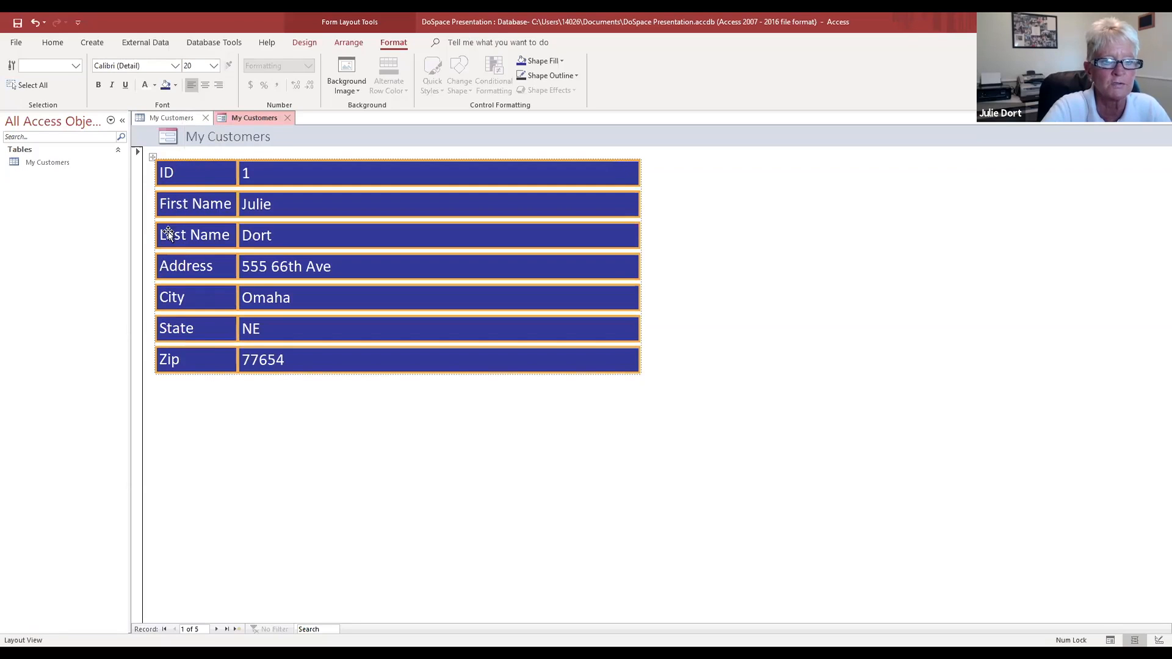
pyautogui.click(215, 66)
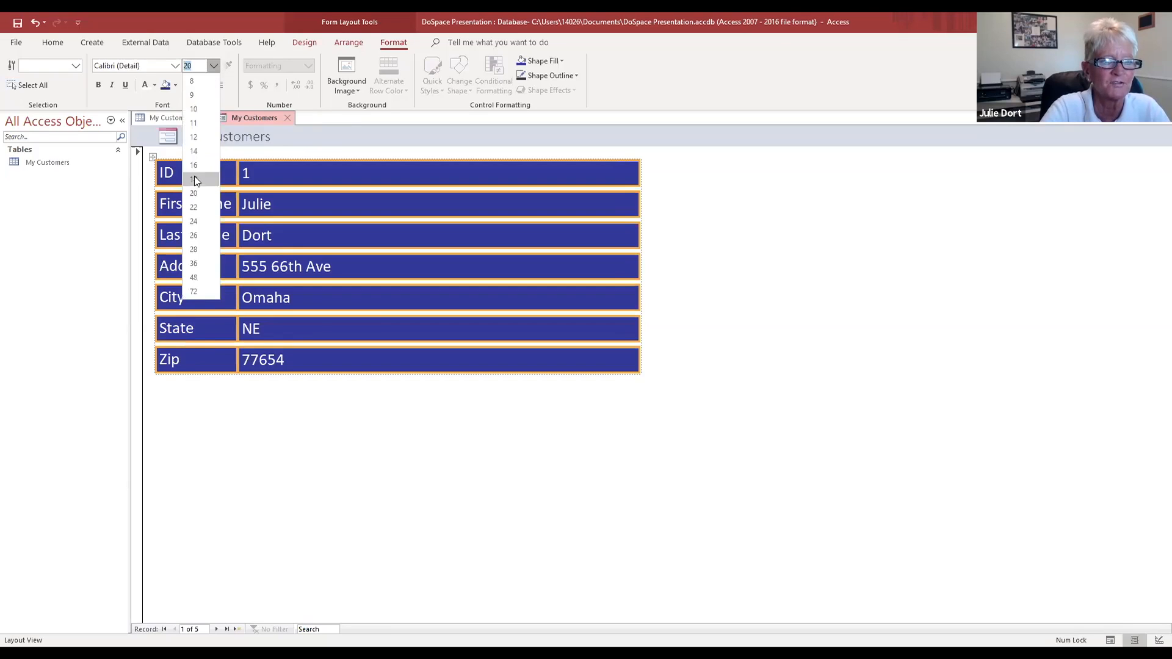
pyautogui.click(201, 169)
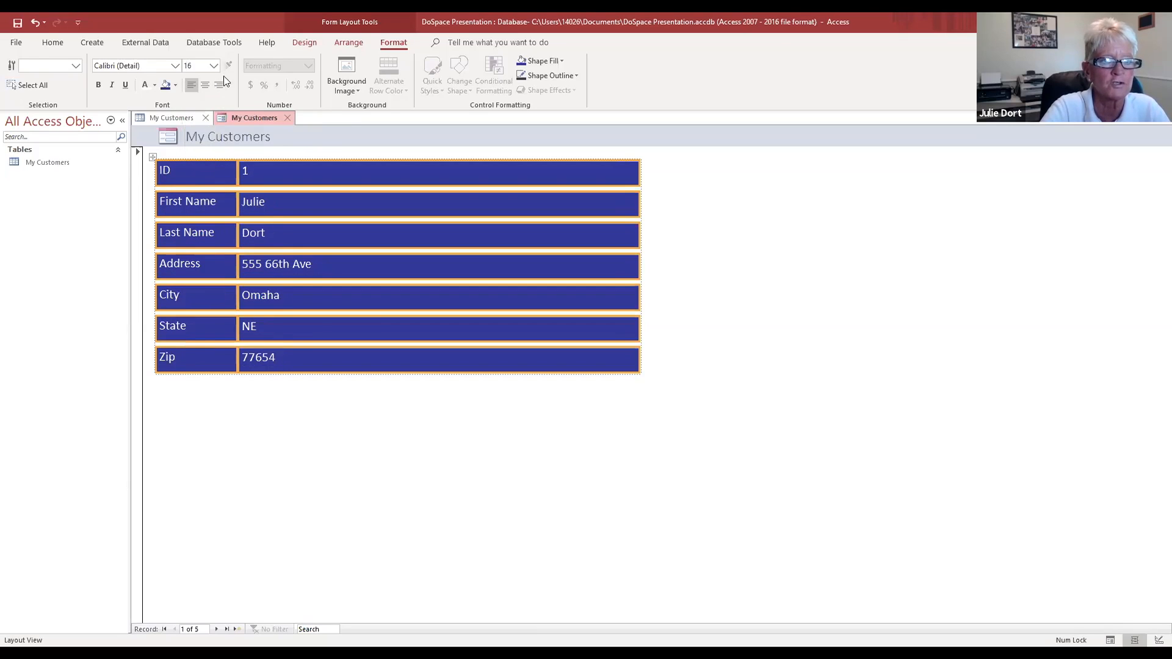
pyautogui.click(208, 66)
pyautogui.click(199, 180)
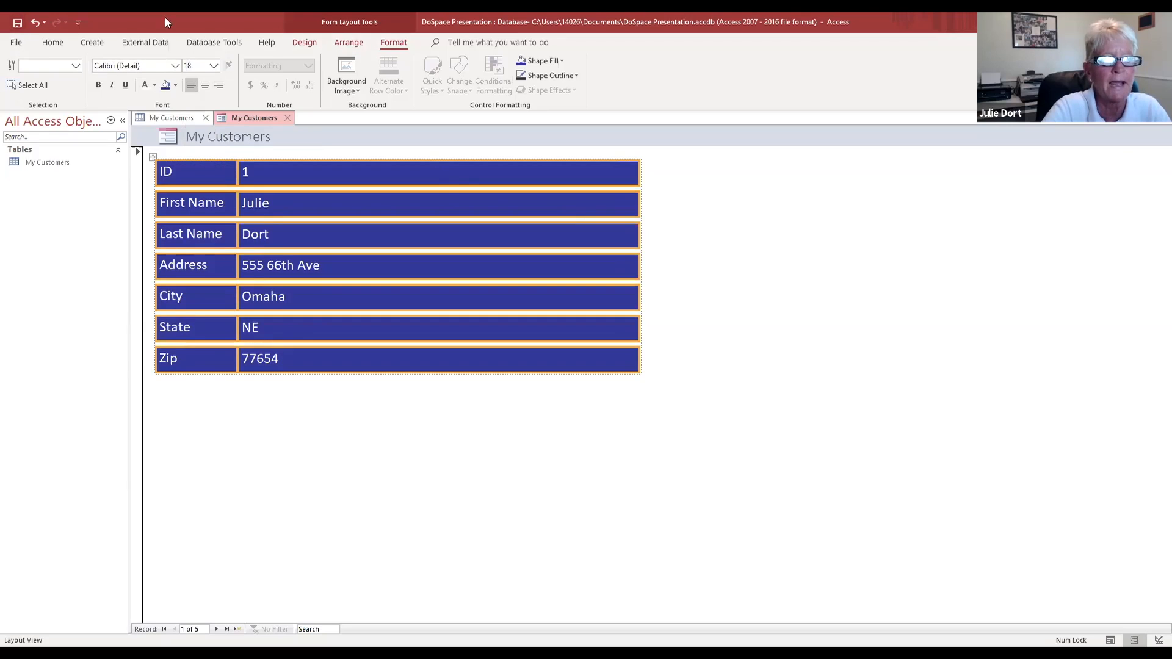
# Step: Switch the form to Form View and browse forward through the customer records to the blank new record
pyautogui.click(307, 44)
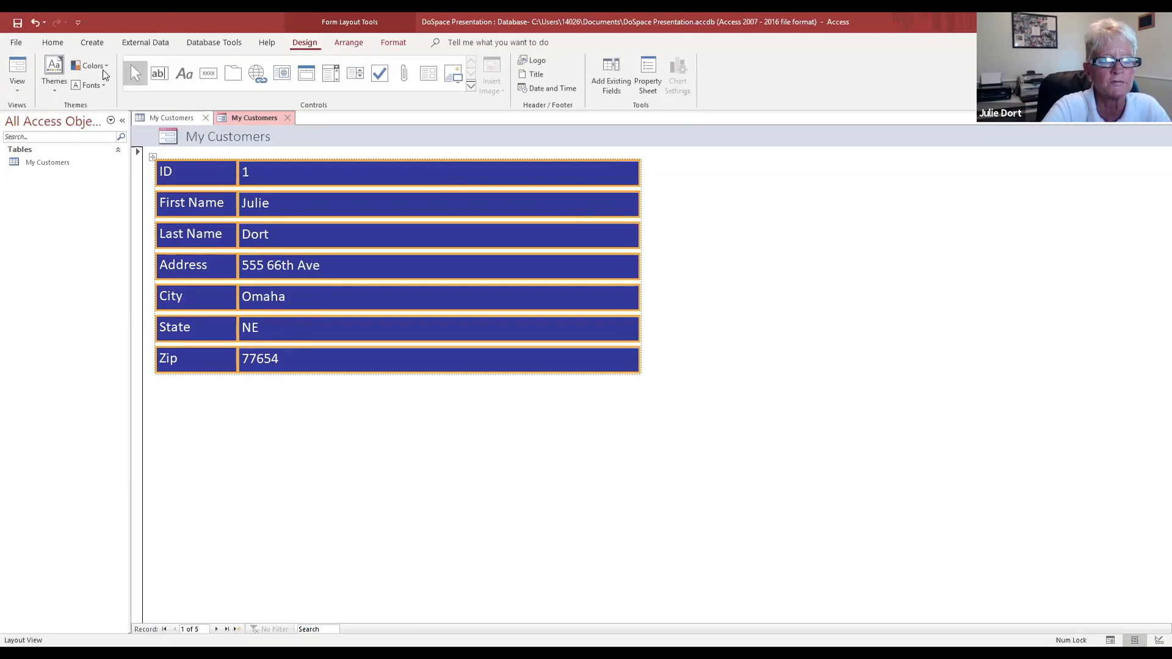
pyautogui.click(19, 90)
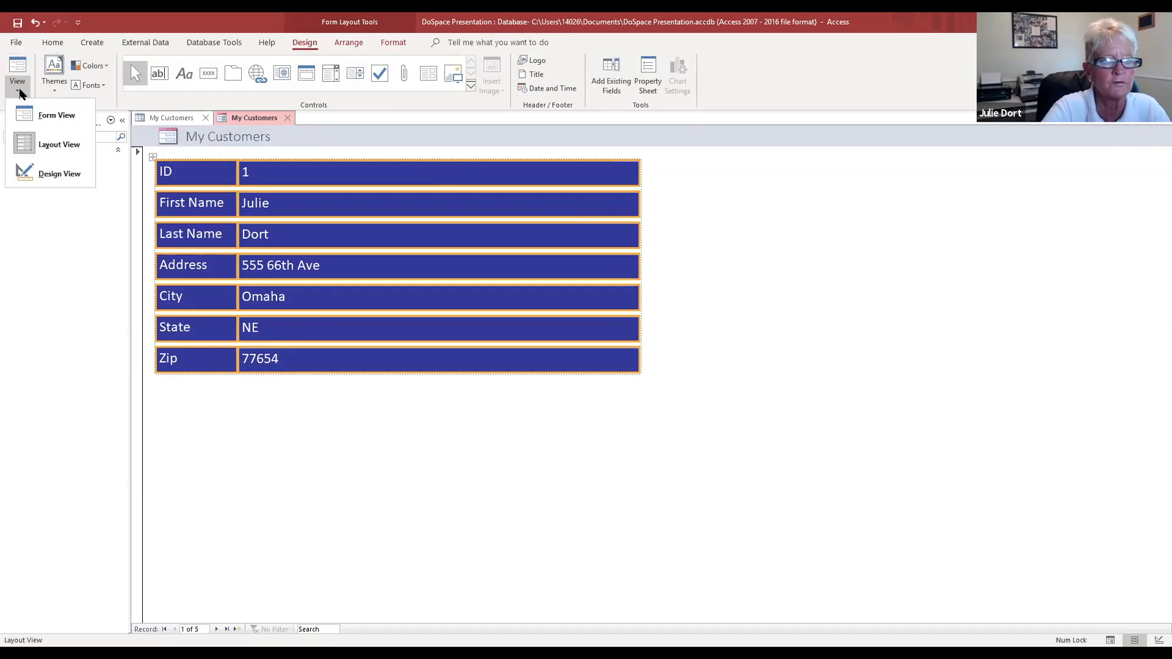
pyautogui.click(56, 116)
pyautogui.click(325, 367)
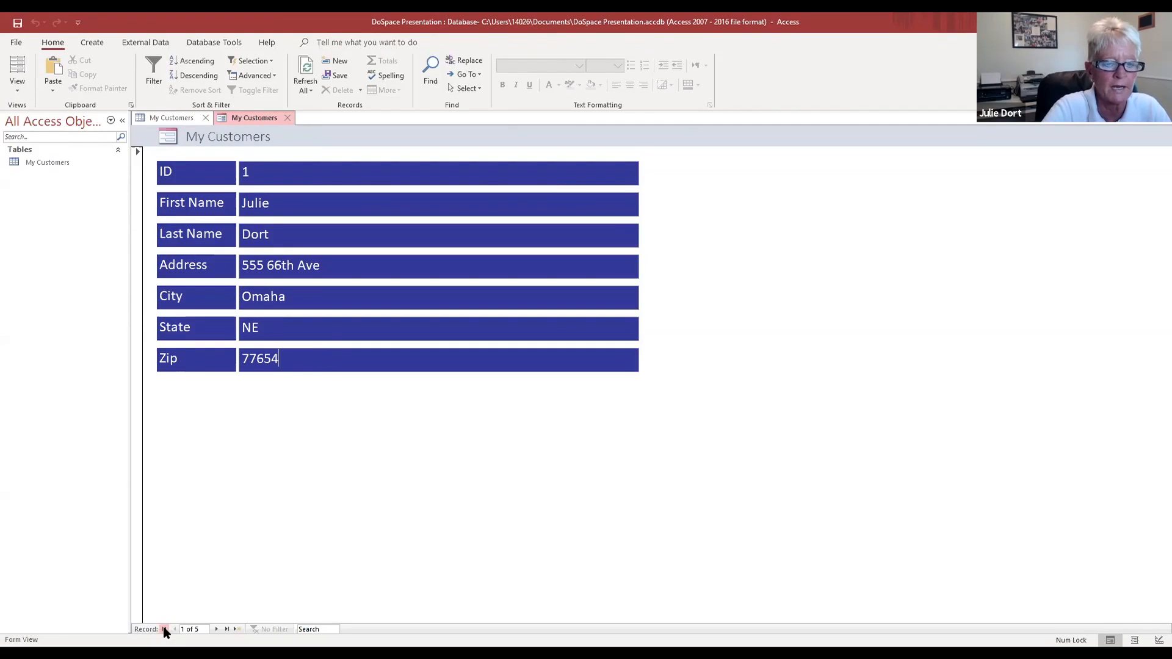
pyautogui.click(215, 628)
pyautogui.click(215, 627)
pyautogui.click(215, 628)
pyautogui.click(215, 627)
pyautogui.click(215, 629)
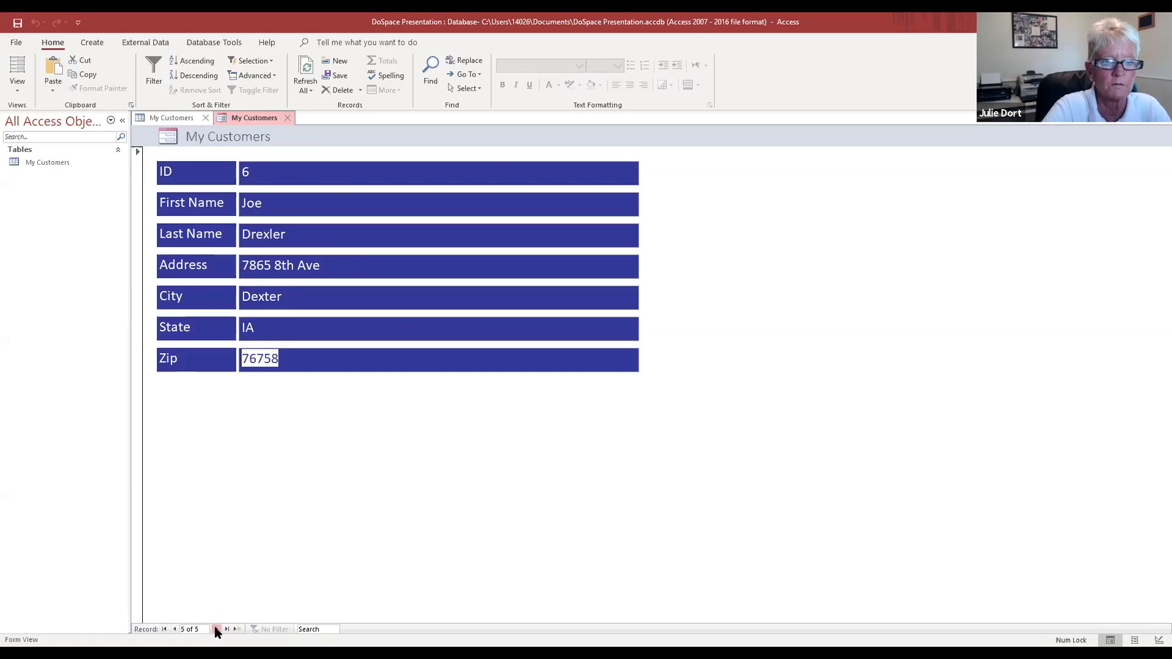
# Step: Enter the new customer's first name, last name and street address in the form's blank record
pyautogui.click(272, 207)
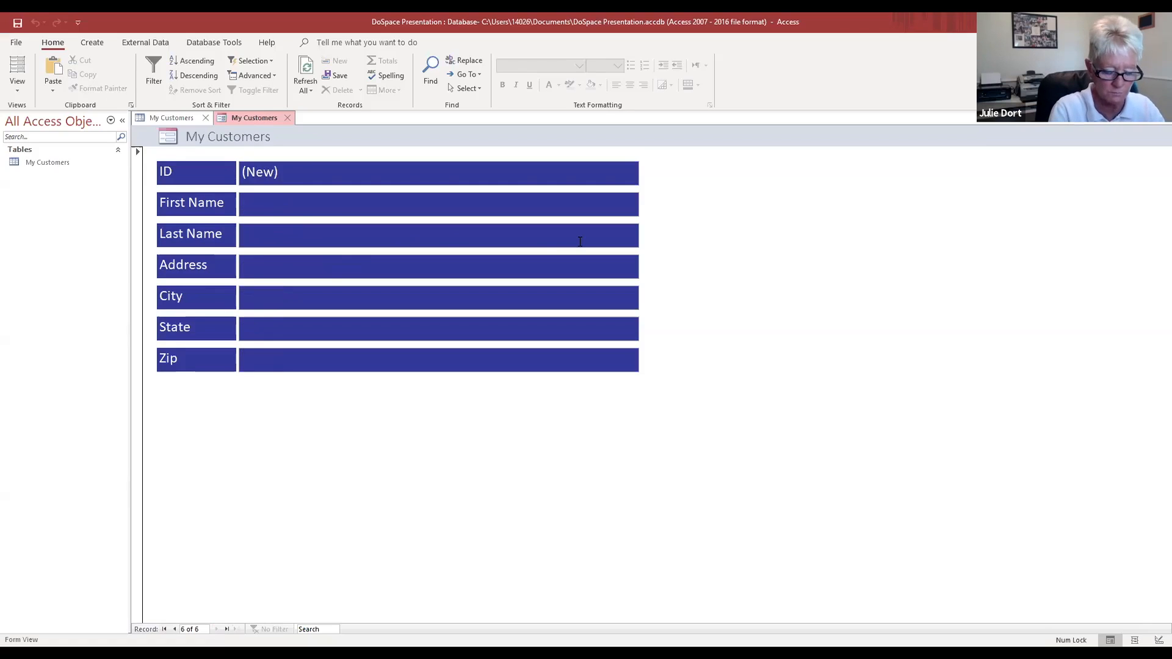
pyautogui.write('Charl')
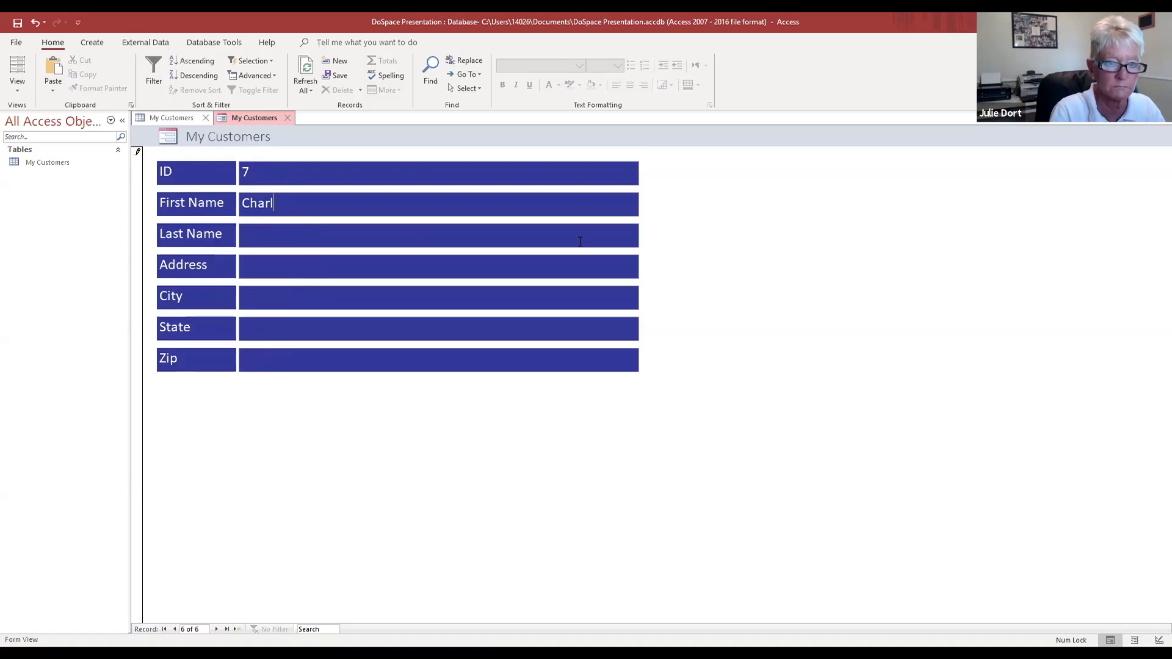
pyautogui.write('iePierce')
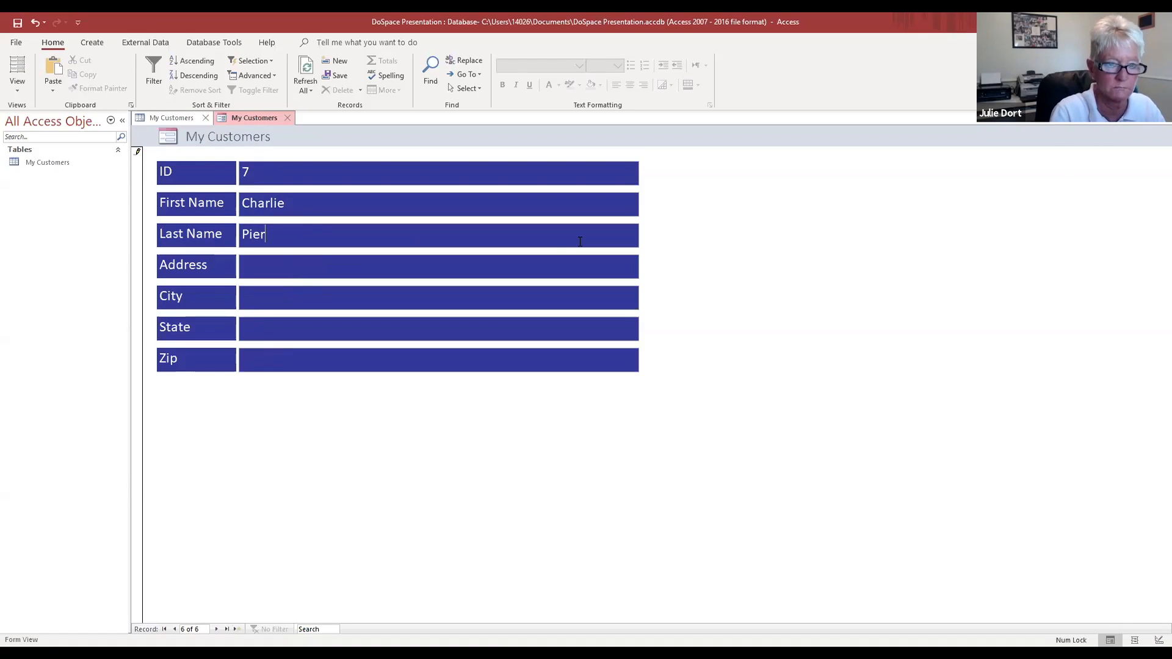
pyautogui.press('Tab')
pyautogui.write('77798')
pyautogui.press('BackSpace')
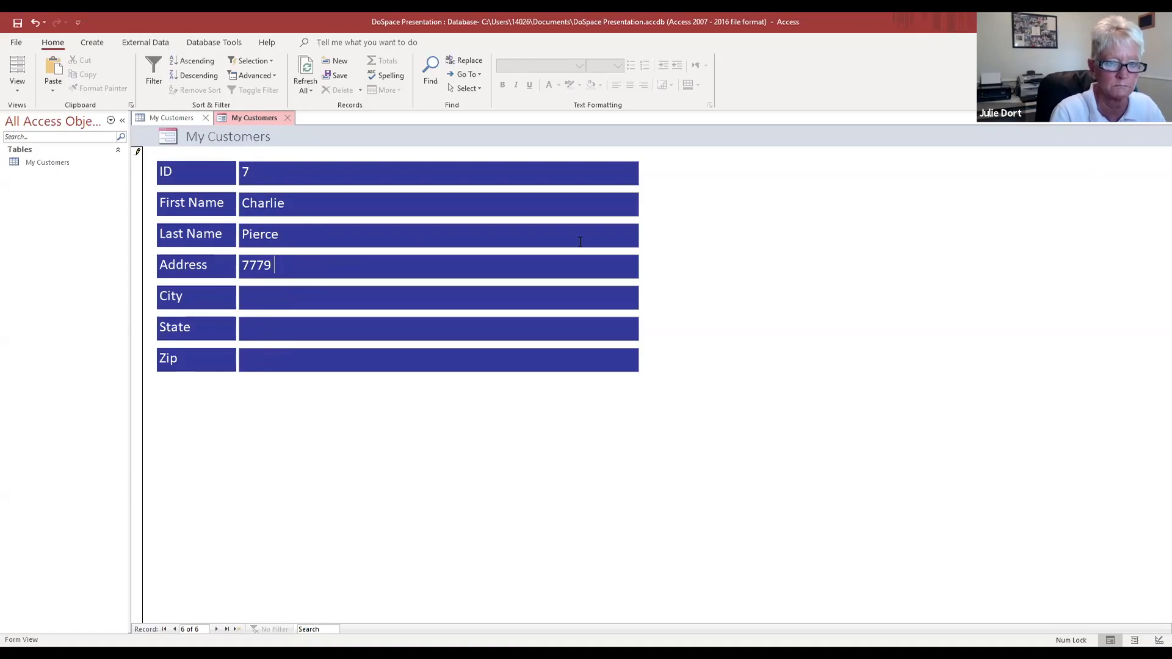
pyautogui.write('89th')
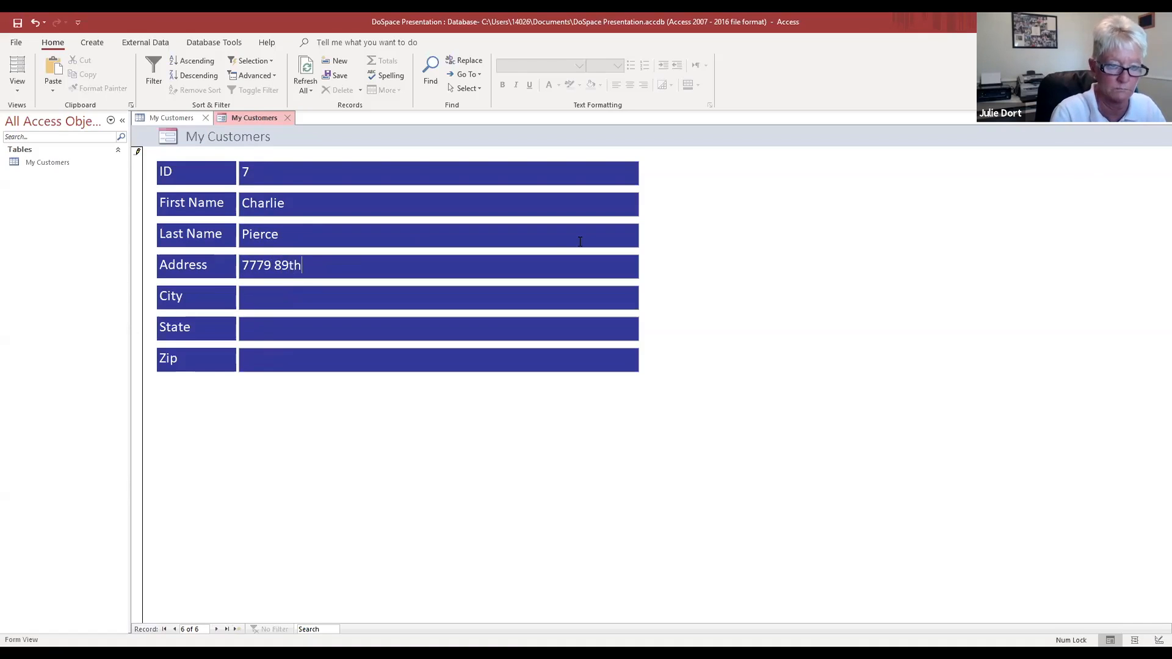
pyautogui.write(' St')
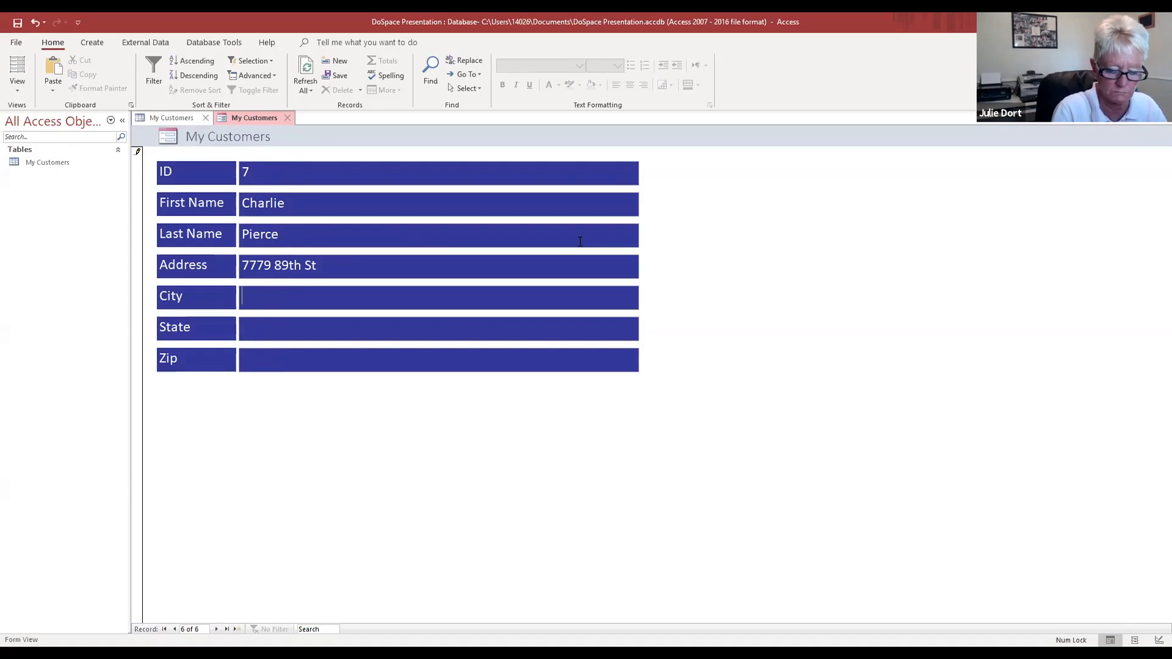
# Step: Fill in the city, state and zip code for the new customer record
pyautogui.write('Ced')
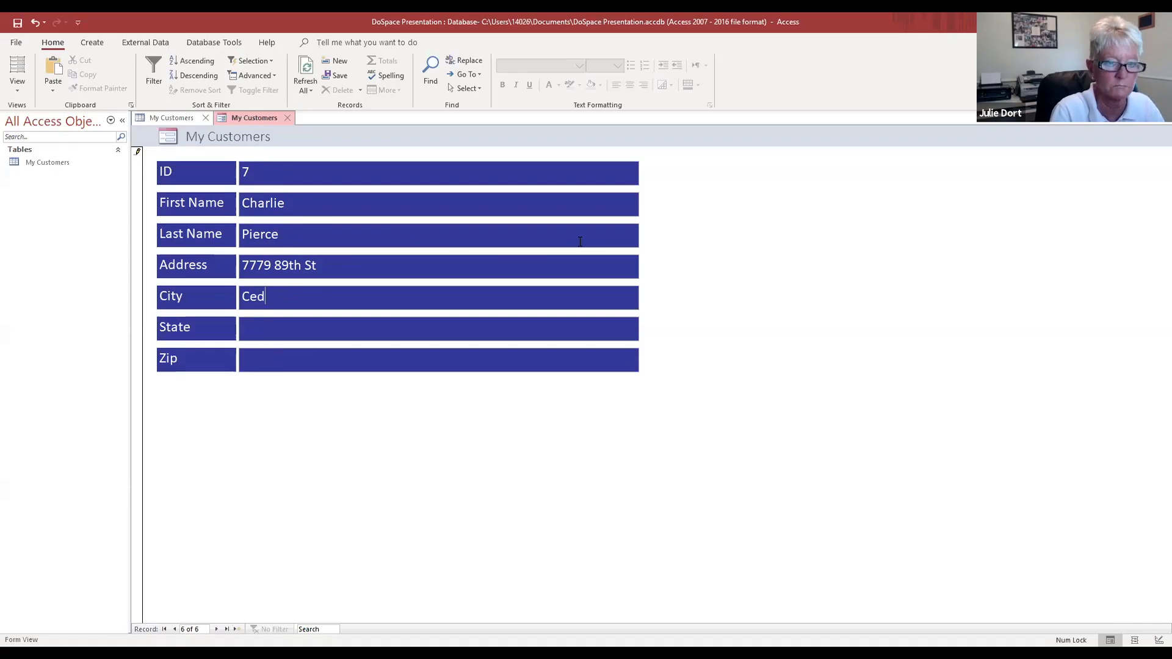
pyautogui.write('ar Rpaid')
pyautogui.press('BackSpace')
pyautogui.press('BackSpace')
pyautogui.press('BackSpace')
pyautogui.press('BackSpace')
pyautogui.write('apid')
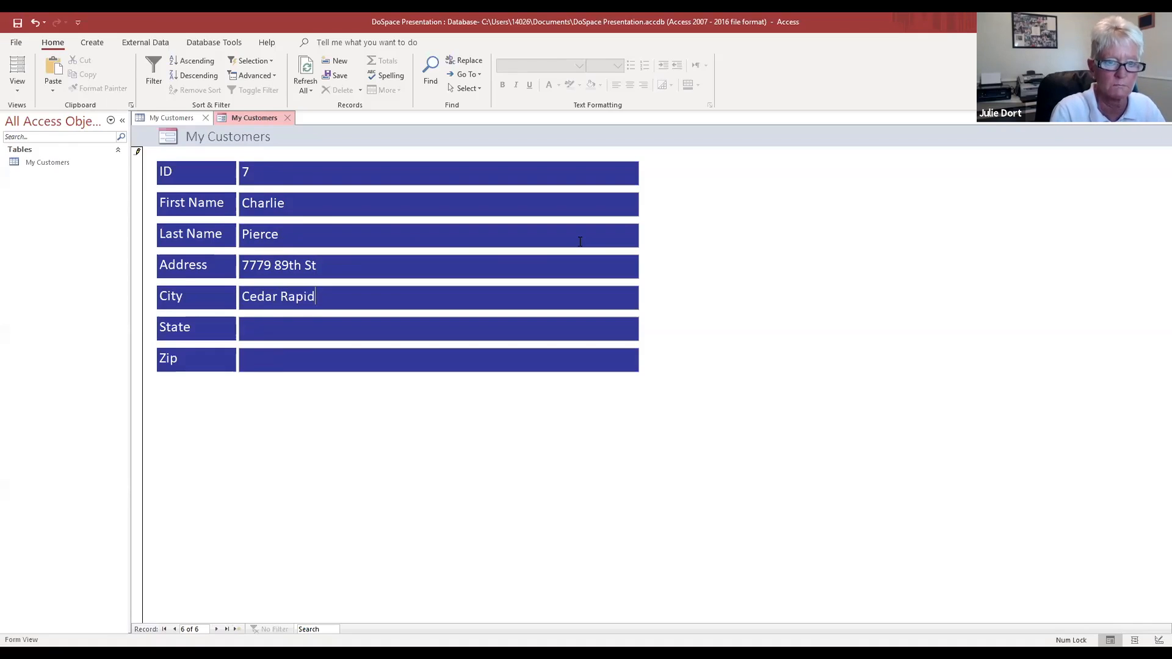
pyautogui.write('s')
pyautogui.press('Tab')
pyautogui.write('IA')
pyautogui.write('5')
pyautogui.write('2214')
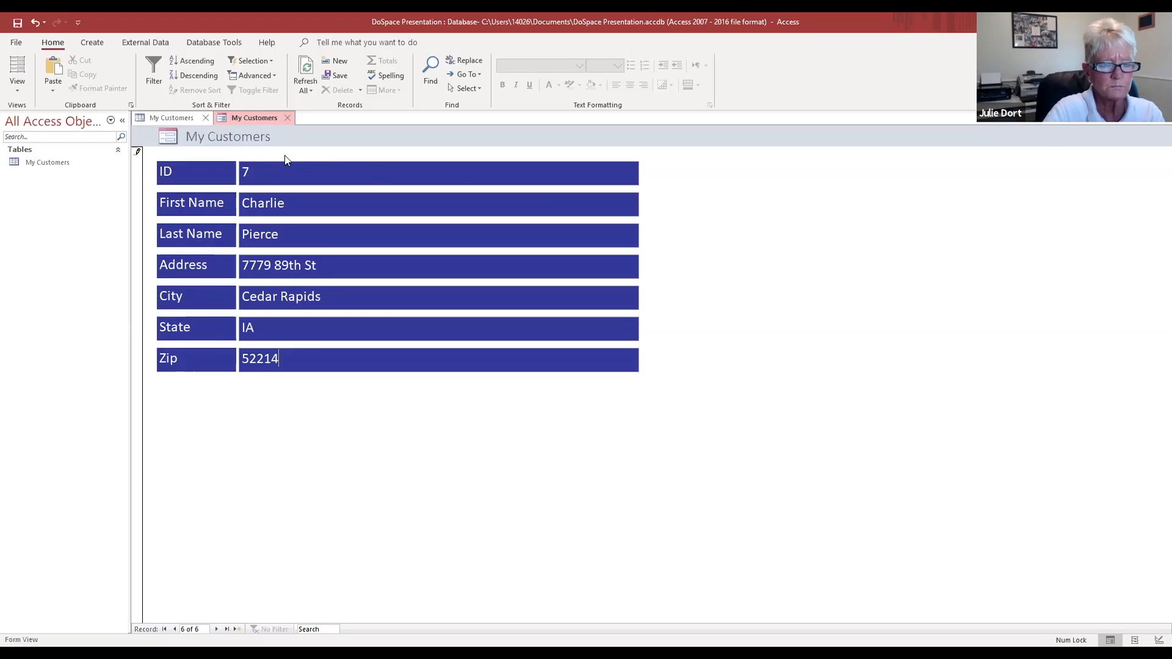
# Step: Save the form under the name "Customers_June 2020"
pyautogui.rightClick(258, 118)
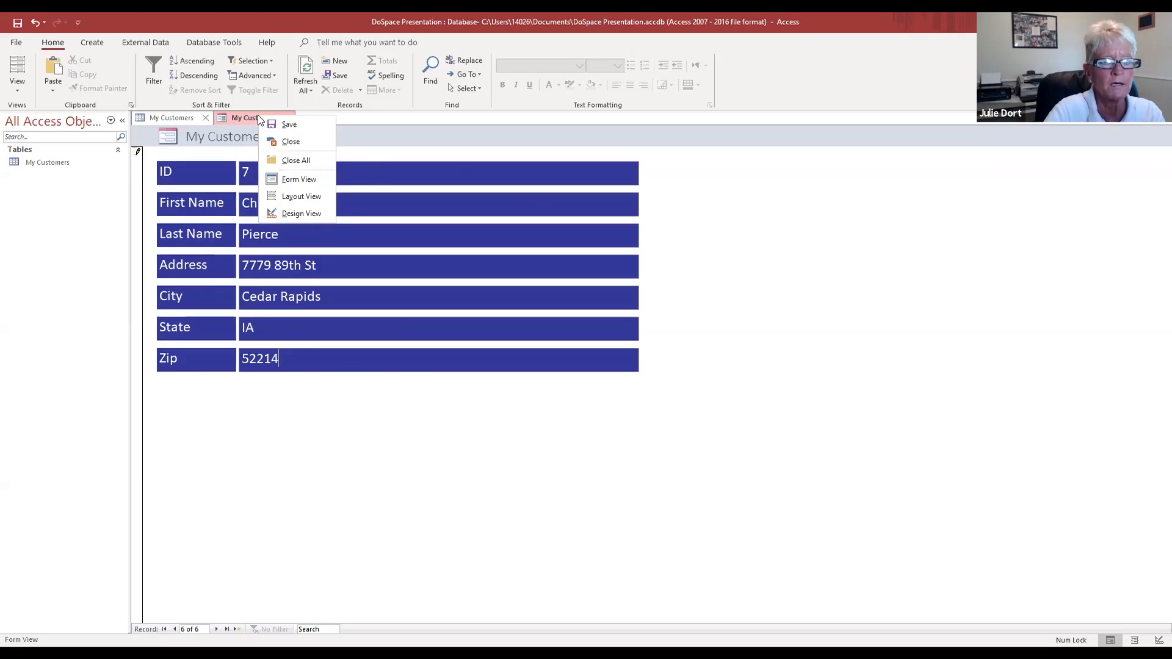
pyautogui.click(284, 125)
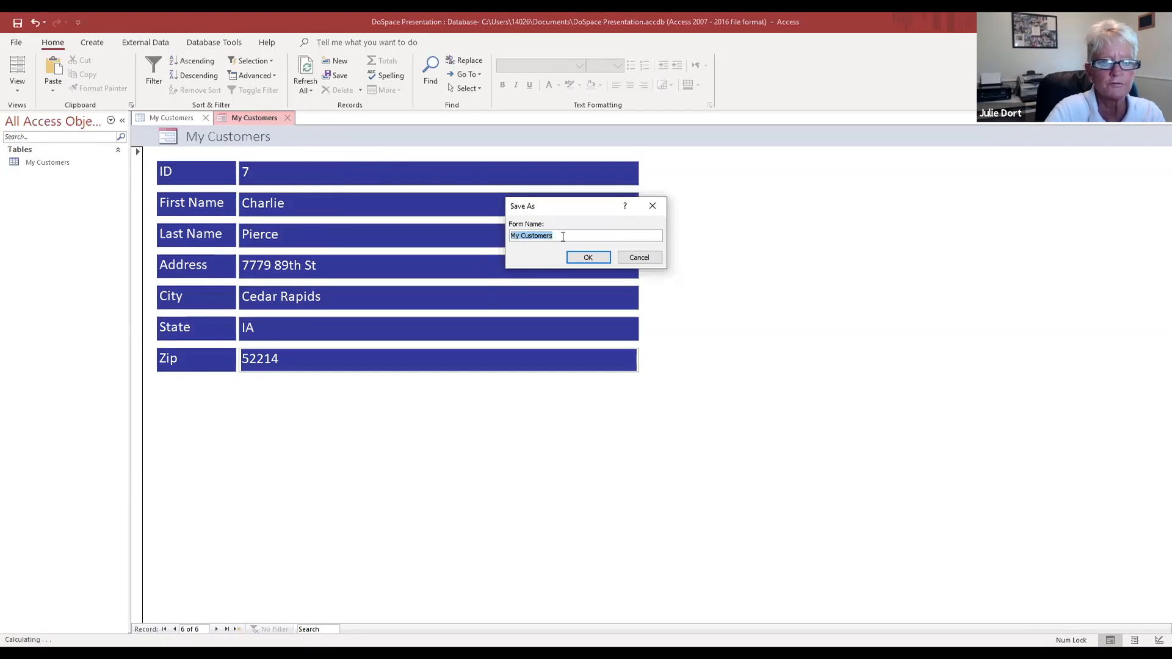
pyautogui.click(522, 235)
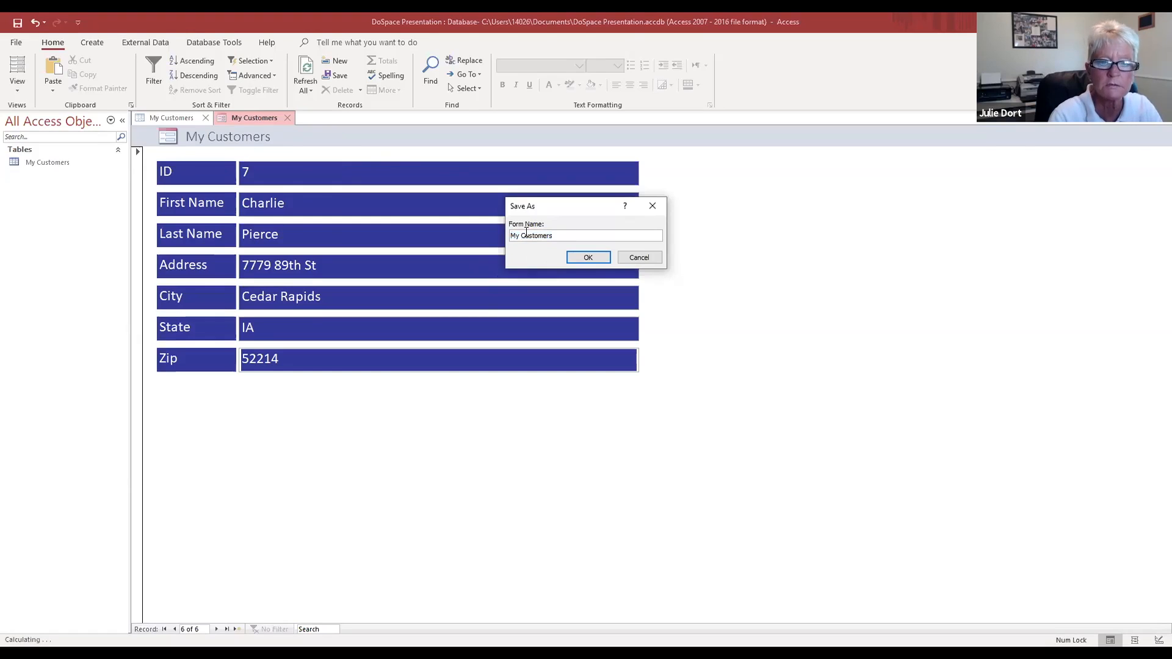
pyautogui.press('BackSpace')
pyautogui.press('BackSpace')
pyautogui.press('BackSpace')
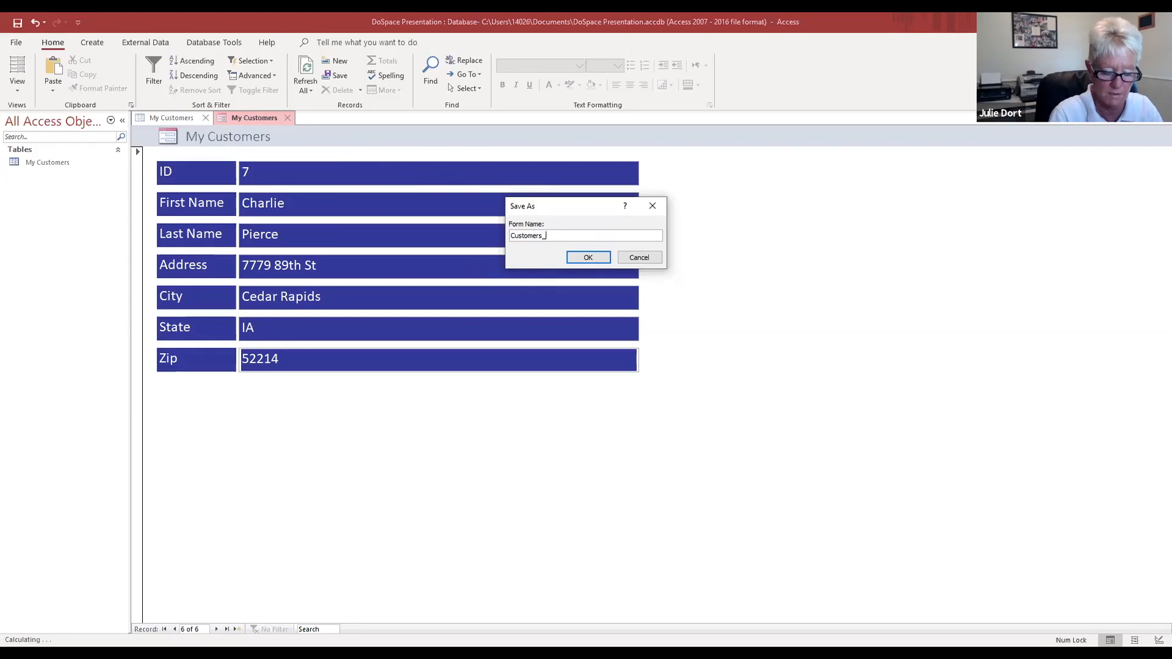
pyautogui.write('une')
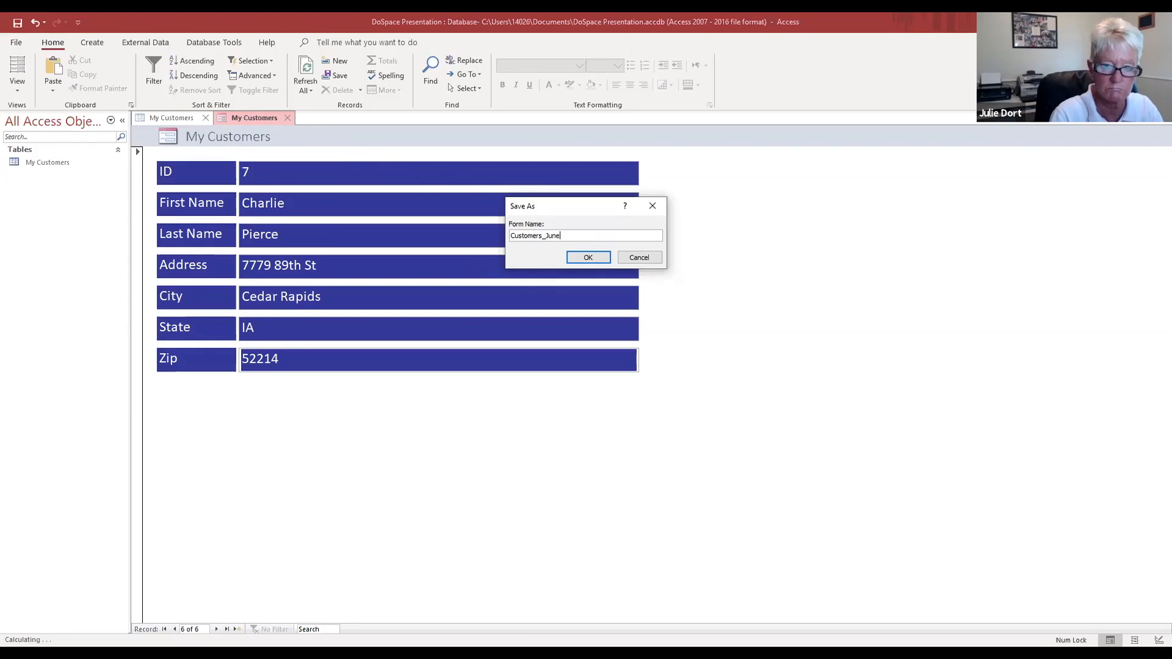
pyautogui.write(' 2020')
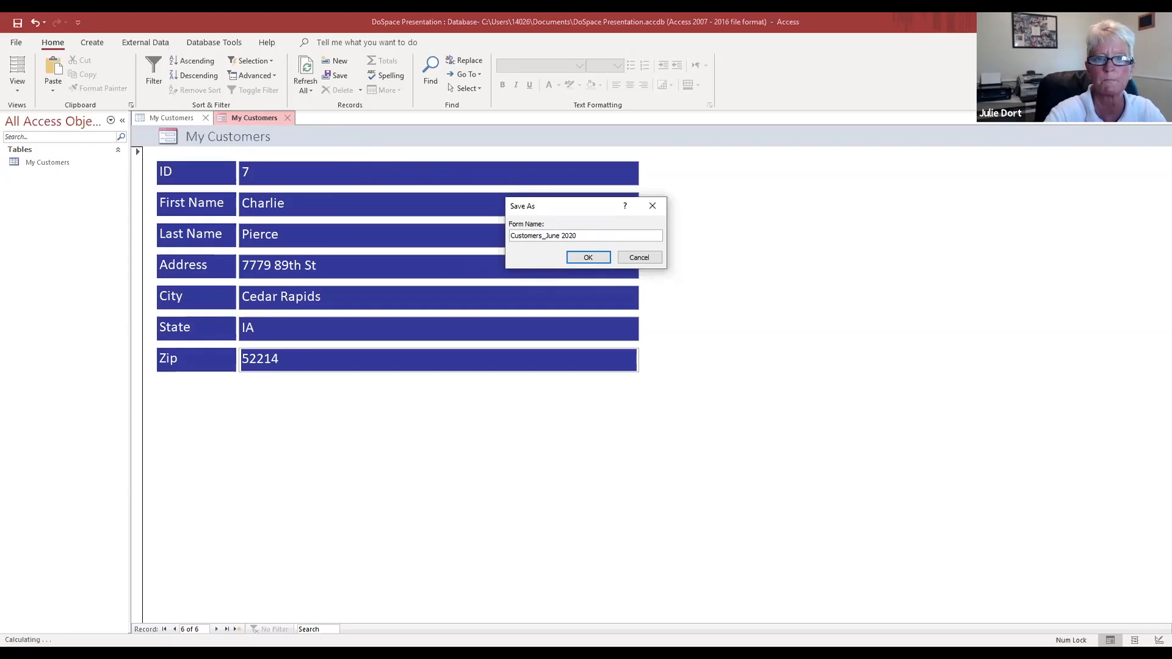
pyautogui.click(587, 257)
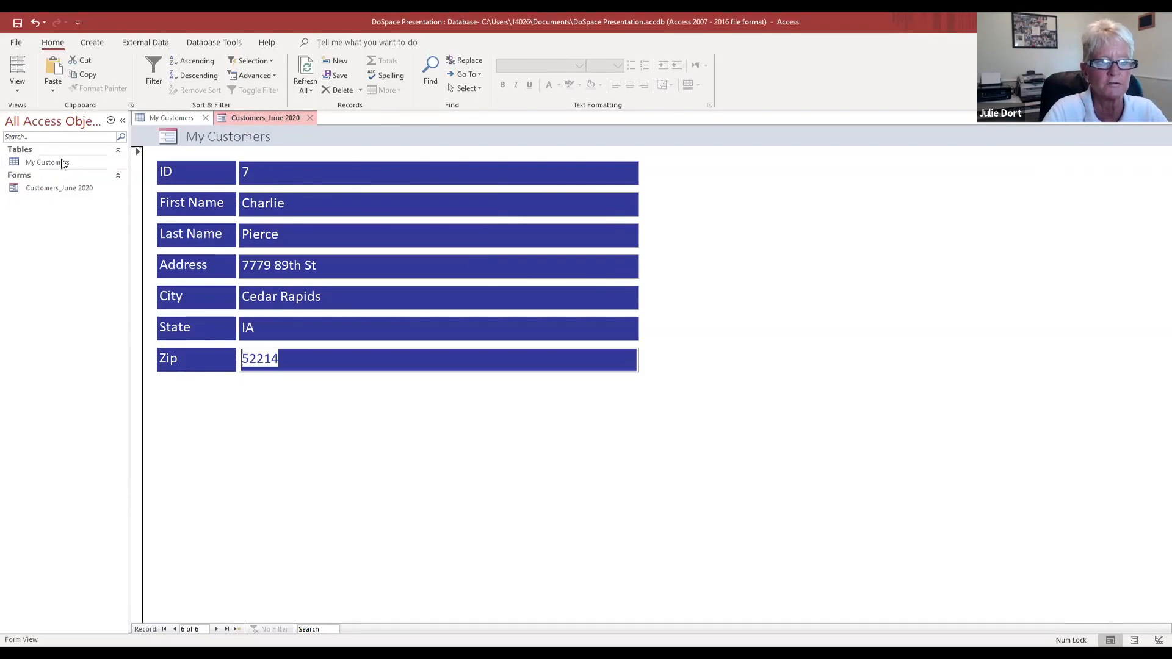
# Step: Open the My Customers table, view its design as read-only, and return it to Datasheet View
pyautogui.click(46, 161)
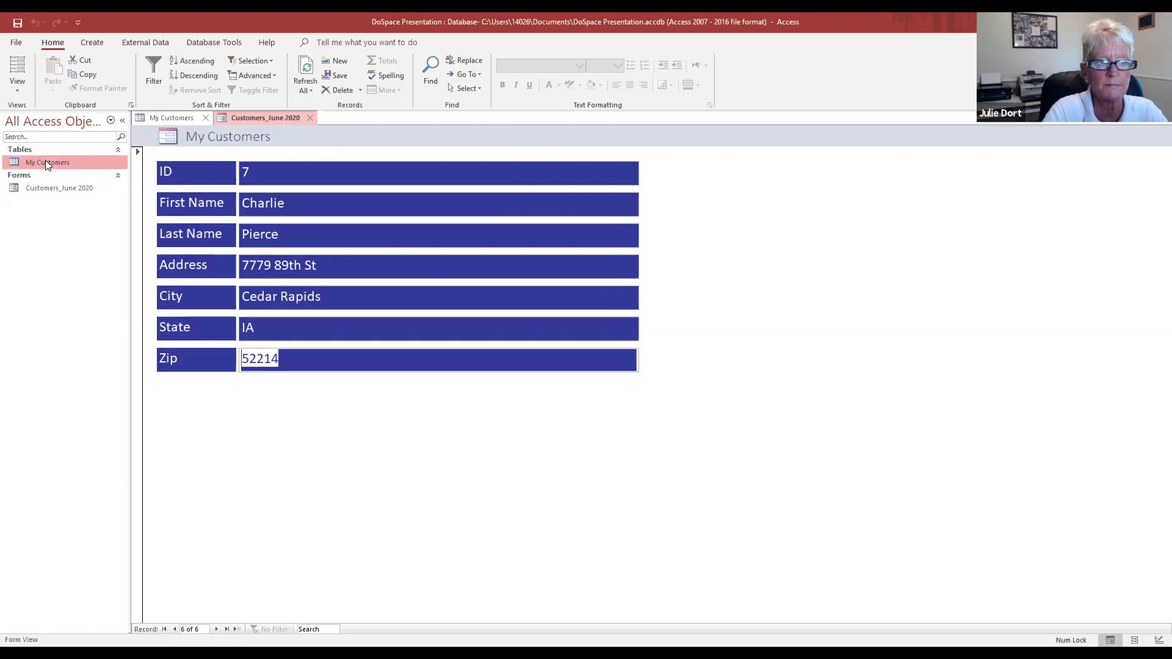
pyautogui.doubleClick(46, 162)
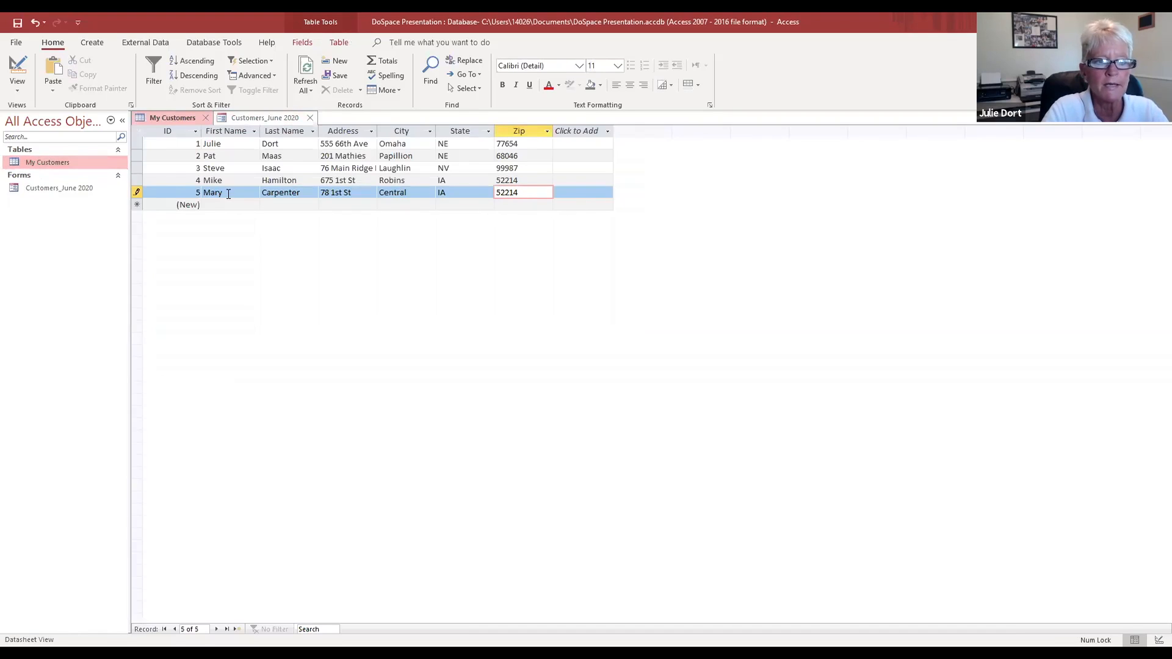
pyautogui.click(19, 89)
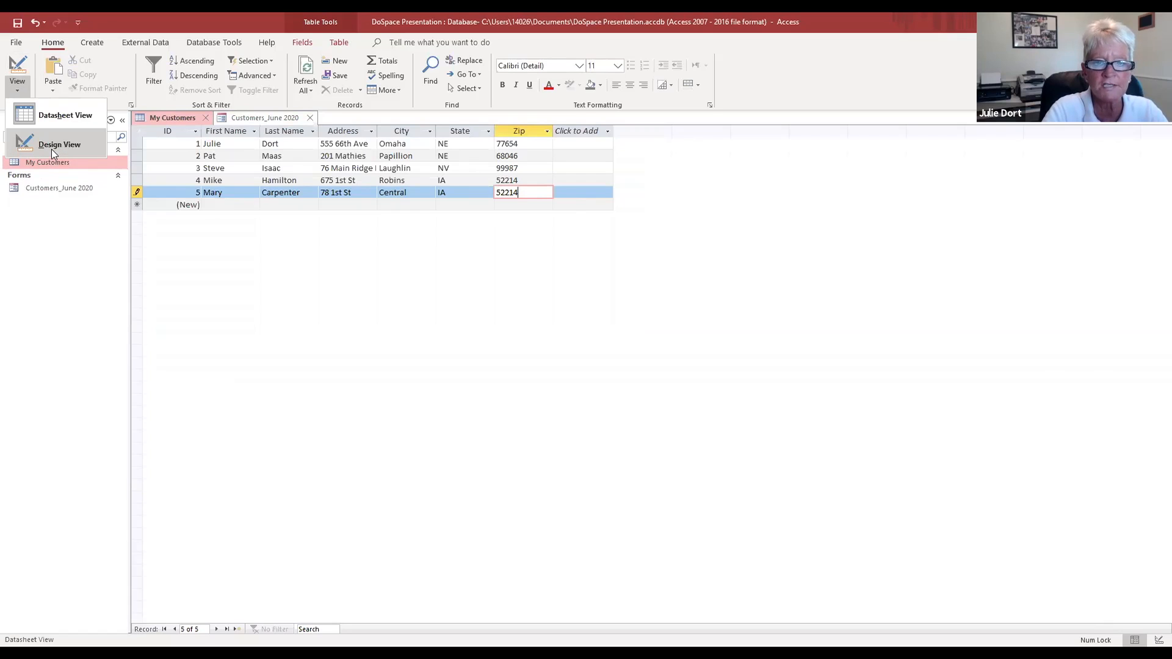
pyautogui.click(52, 149)
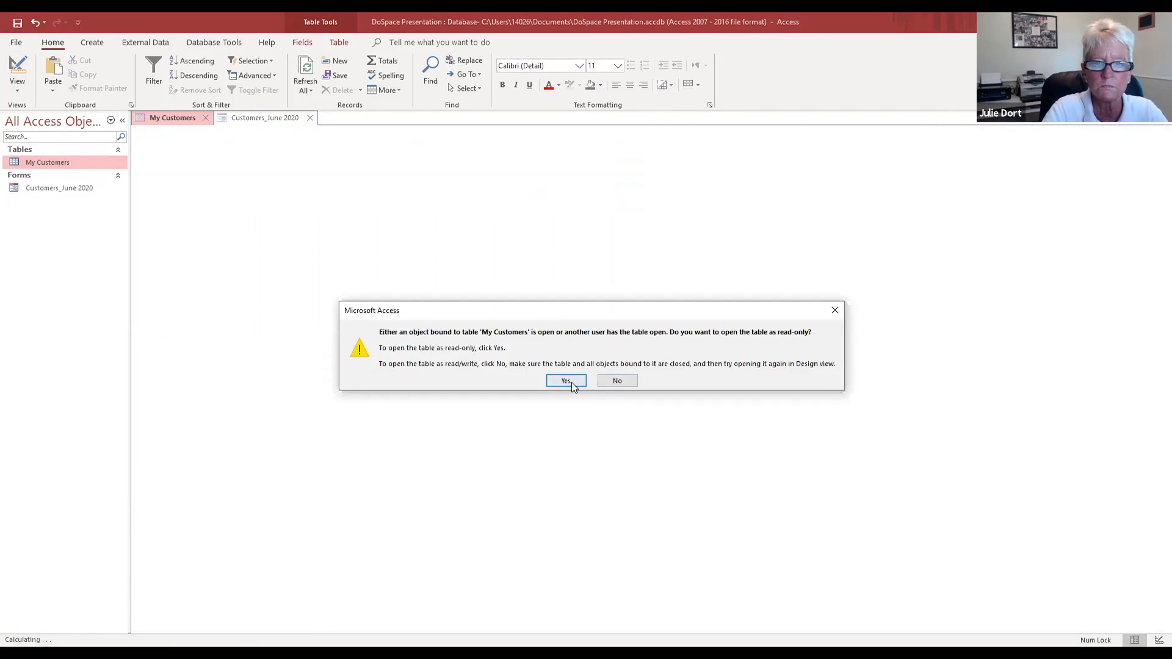
pyautogui.click(566, 381)
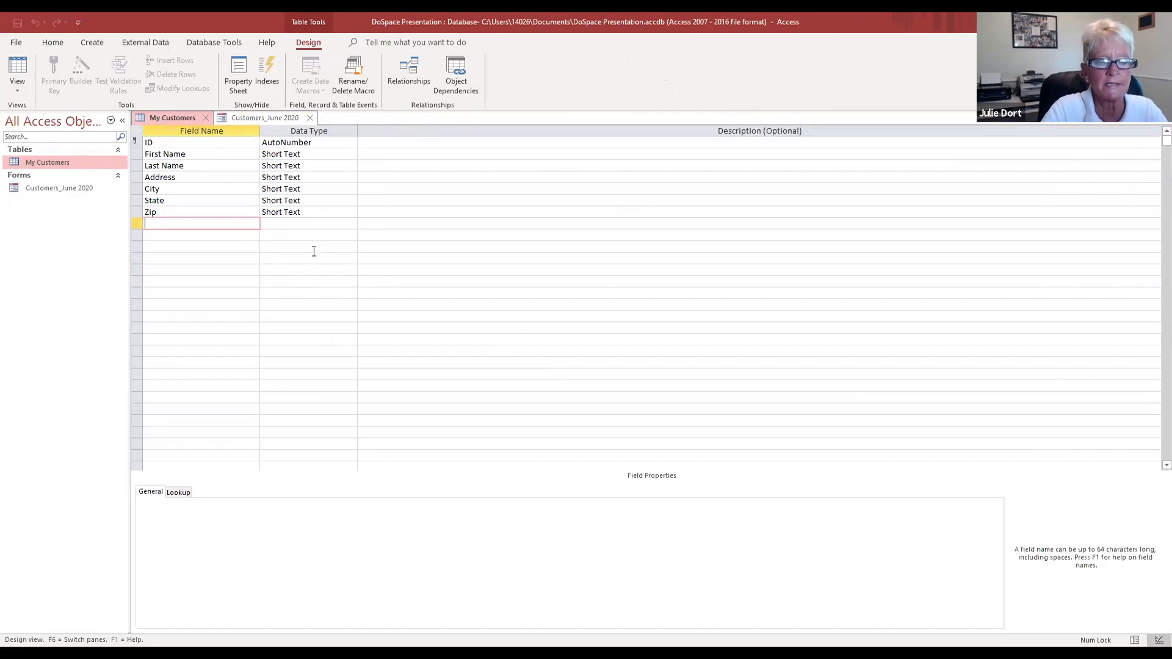
pyautogui.click(21, 92)
pyautogui.click(43, 119)
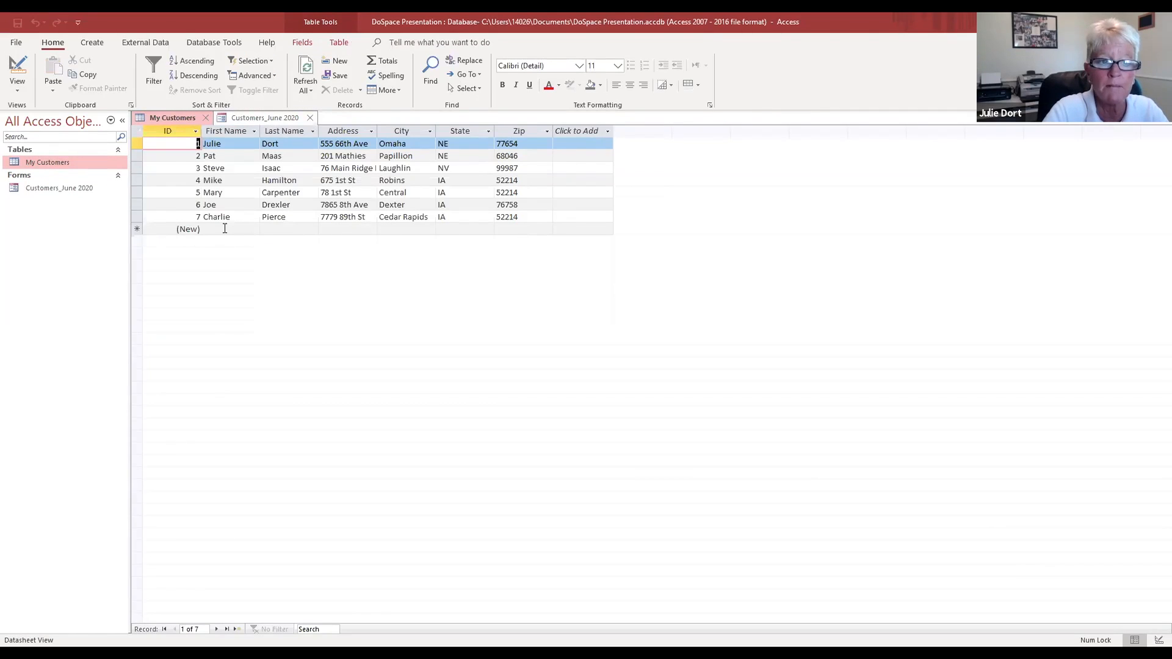
pyautogui.click(544, 221)
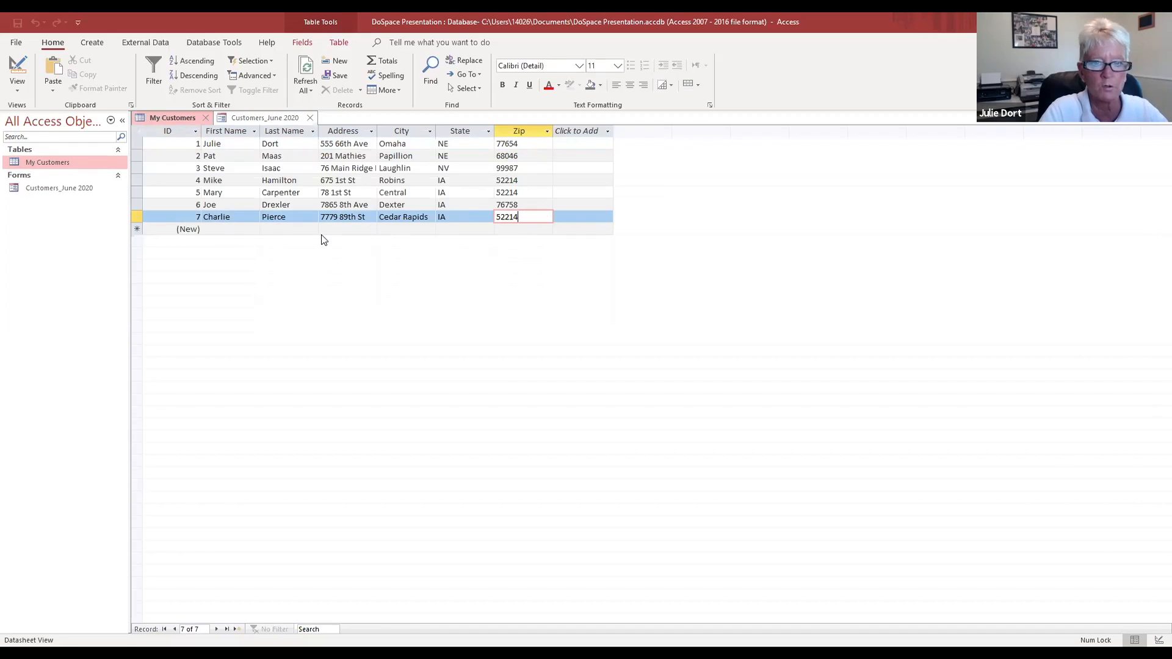
pyautogui.click(245, 219)
pyautogui.click(242, 227)
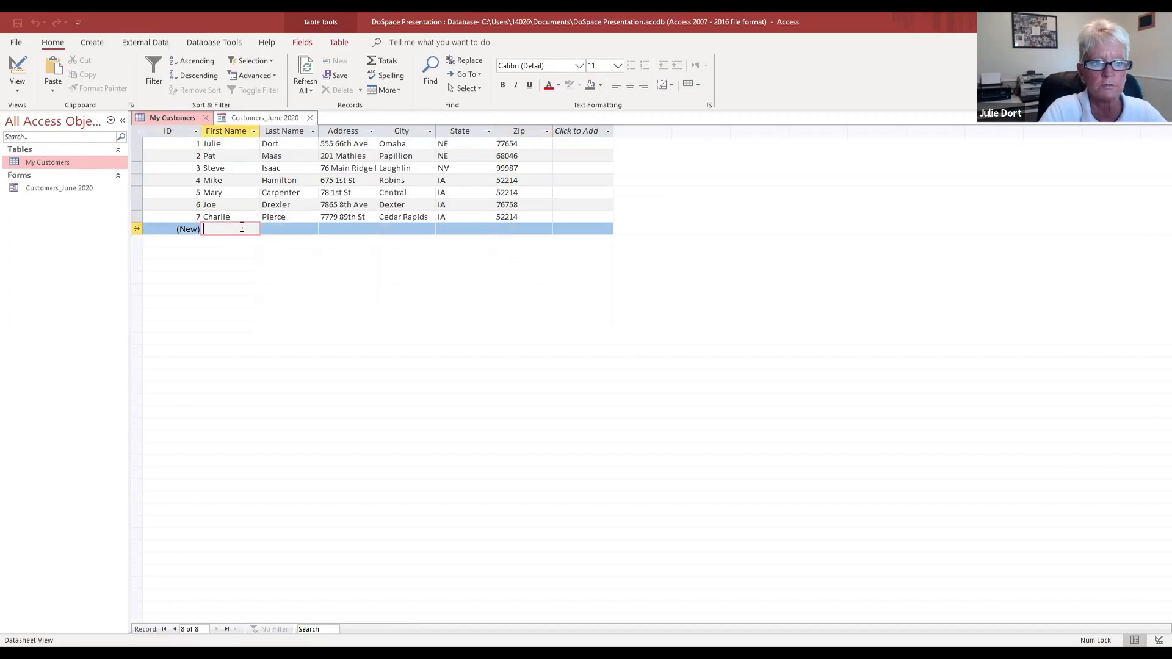
pyautogui.click(529, 217)
pyautogui.click(574, 218)
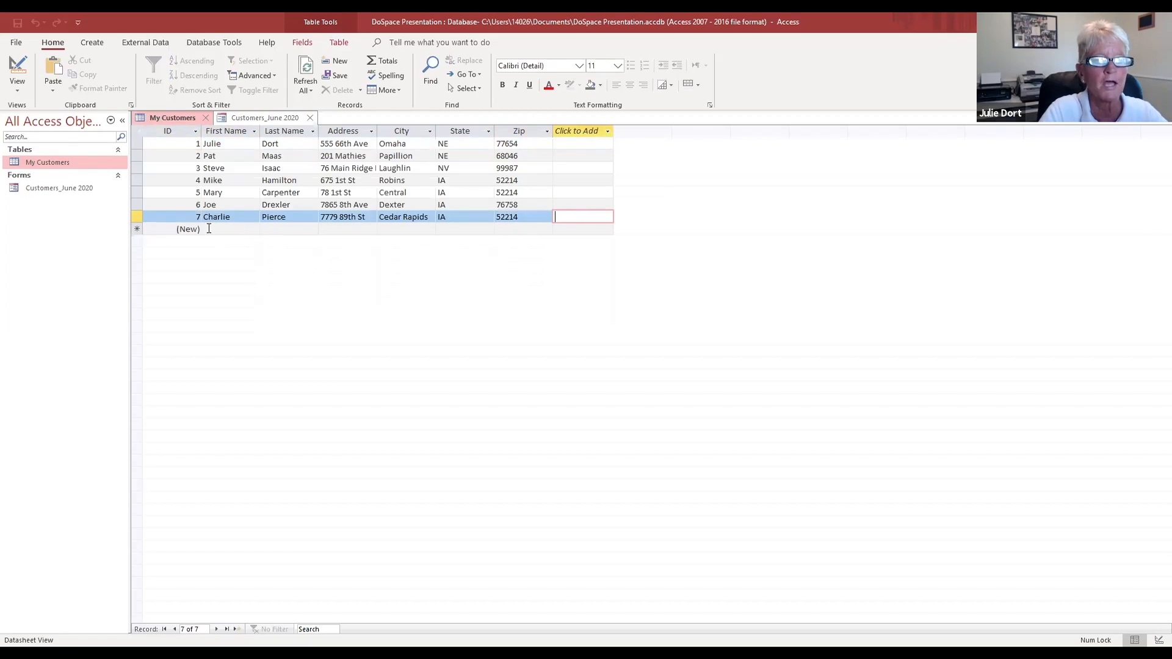
# Step: Try to add a field below Zip in the table's read-only Design View, and return to the datasheet
pyautogui.click(23, 89)
pyautogui.click(568, 380)
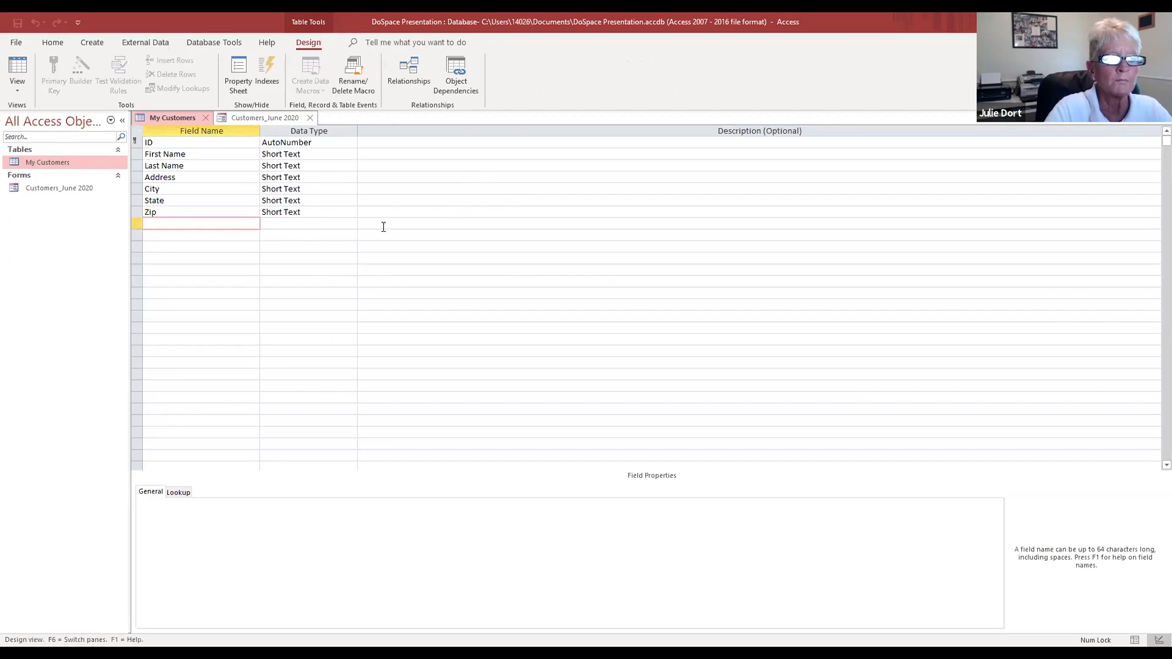
pyautogui.click(214, 234)
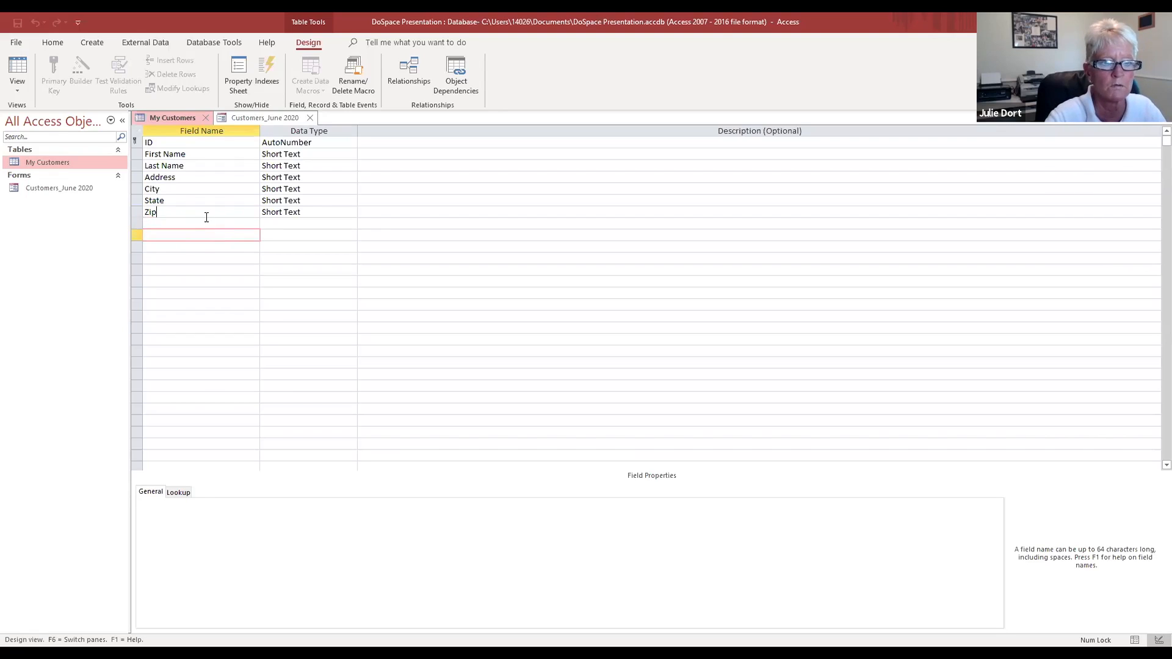
pyautogui.click(206, 217)
pyautogui.click(192, 233)
pyautogui.click(184, 224)
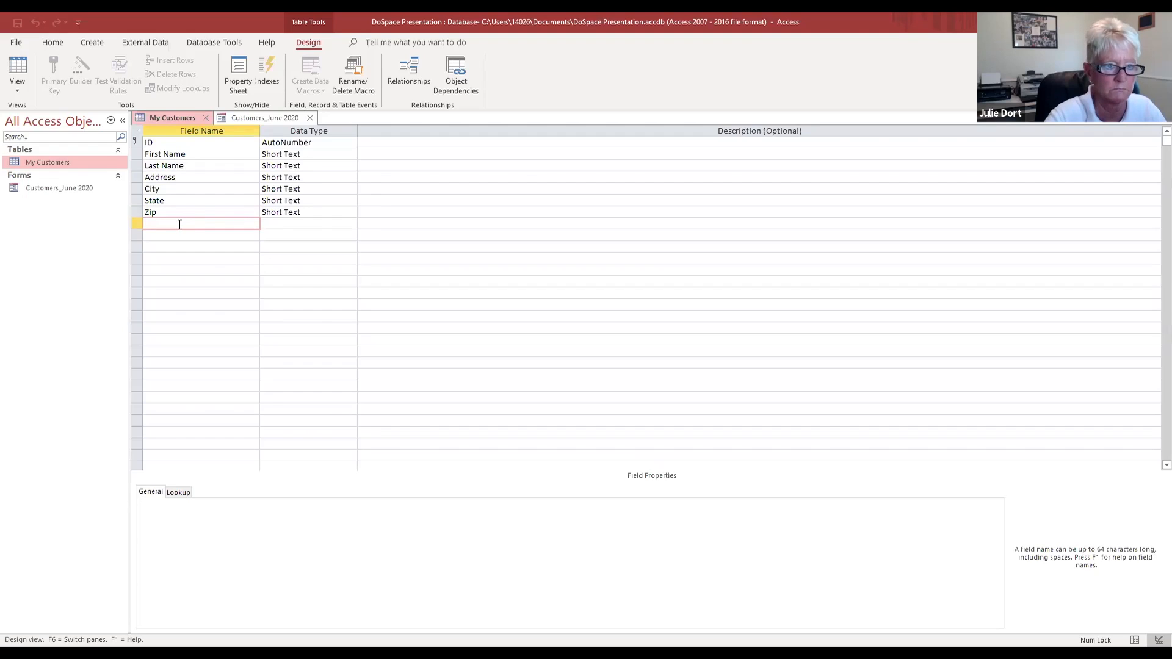
pyautogui.click(21, 89)
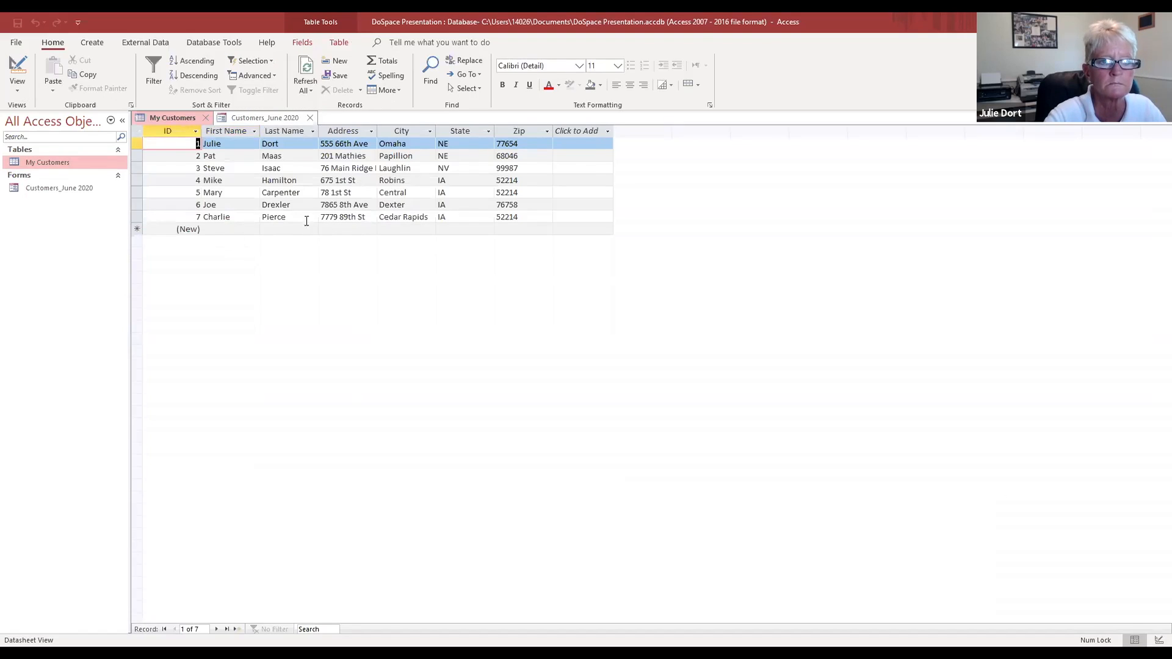
pyautogui.click(243, 219)
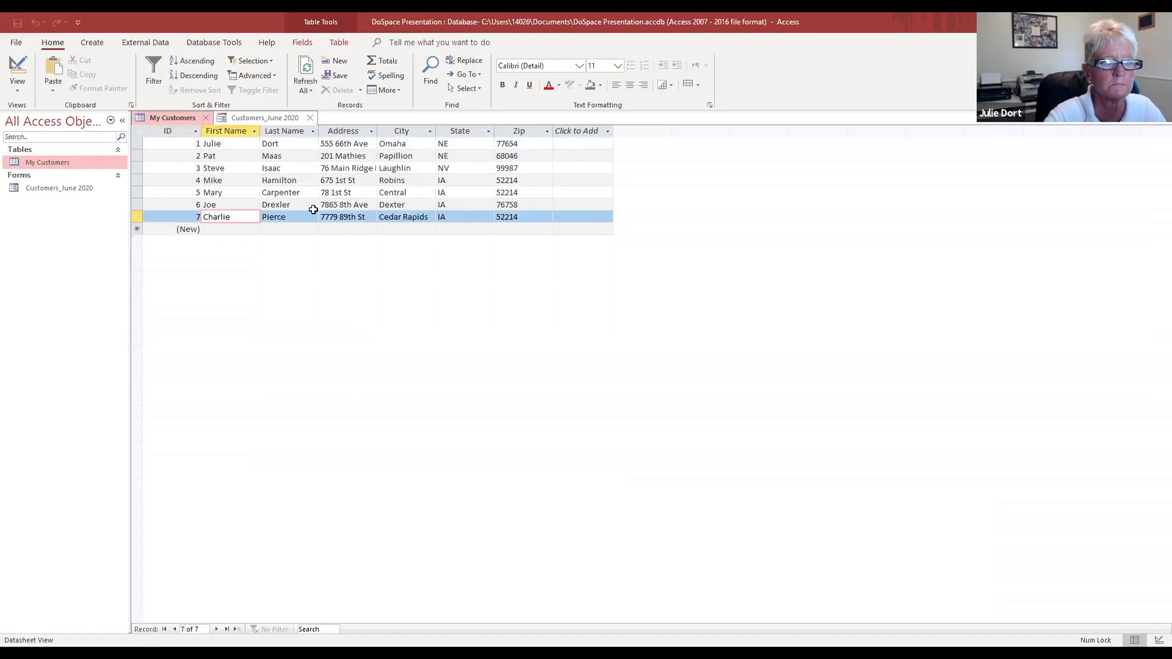
pyautogui.click(570, 209)
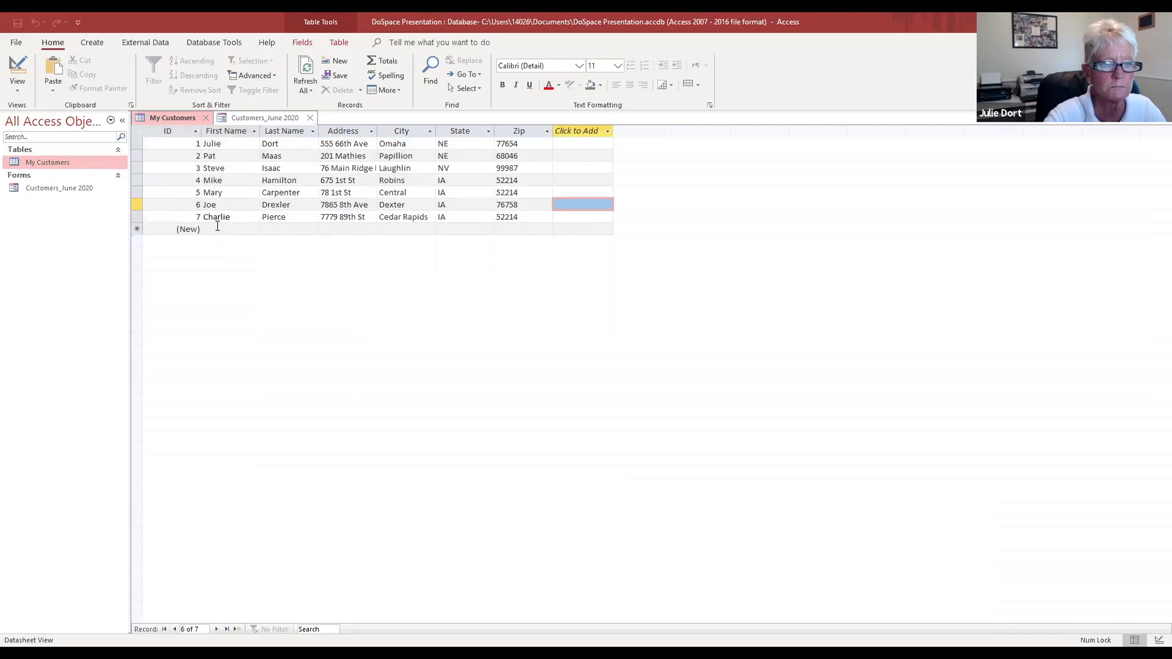
# Step: Close the Customers_June 2020 form and the My Customers table, and reopen the table on its own
pyautogui.click(309, 118)
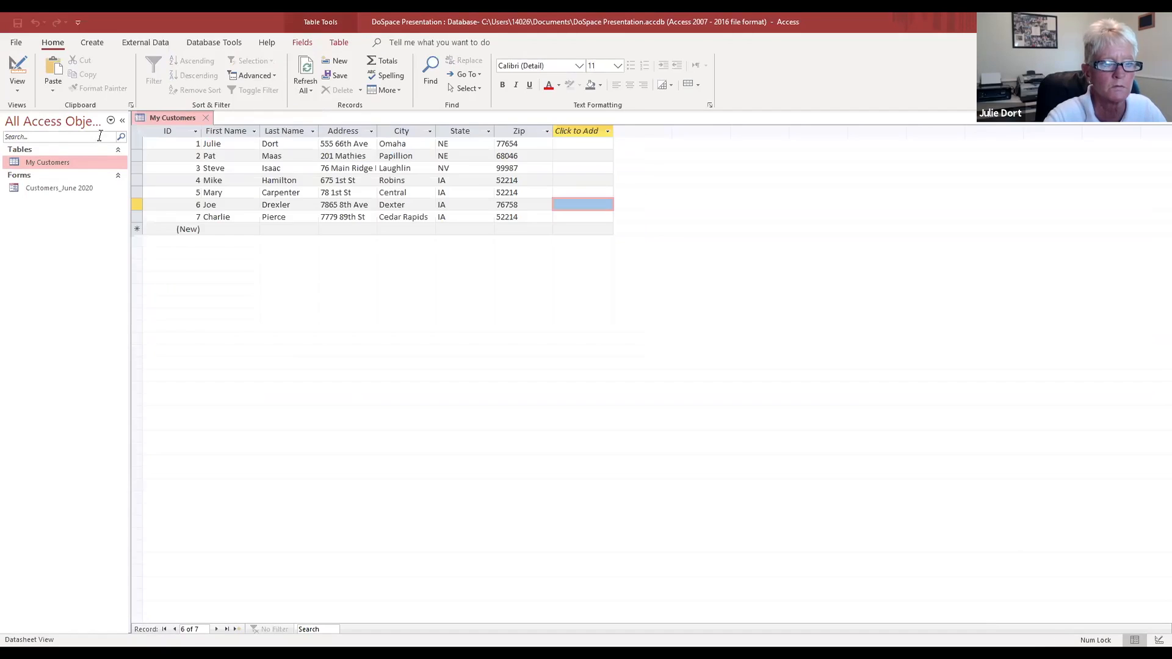
pyautogui.click(206, 118)
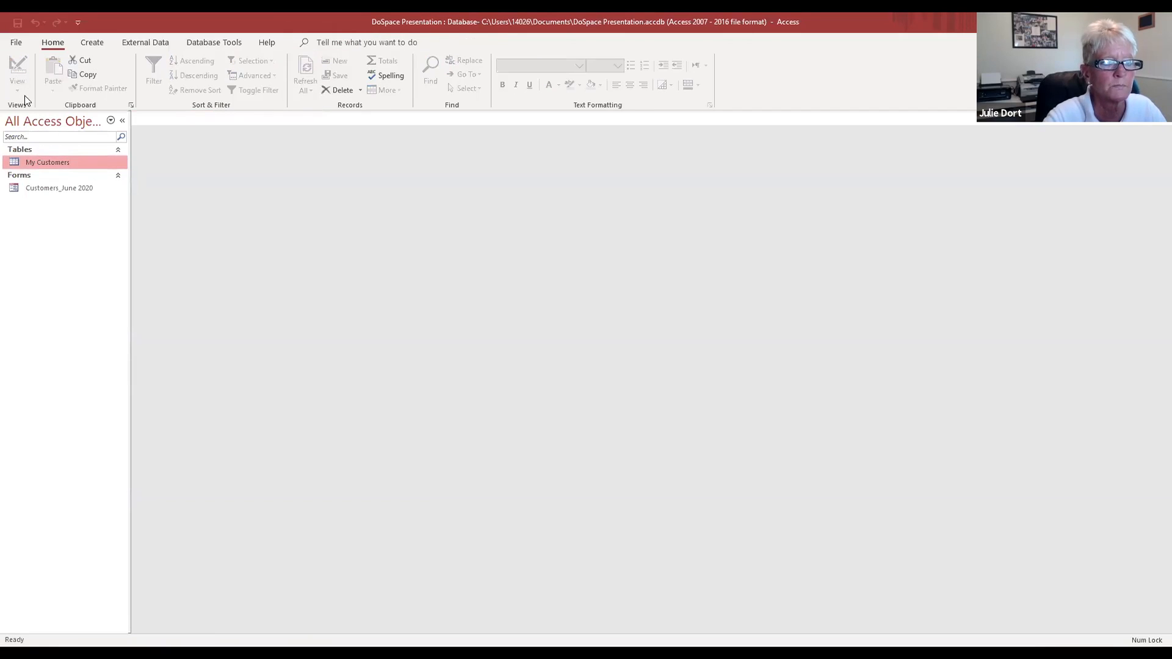
pyautogui.doubleClick(28, 160)
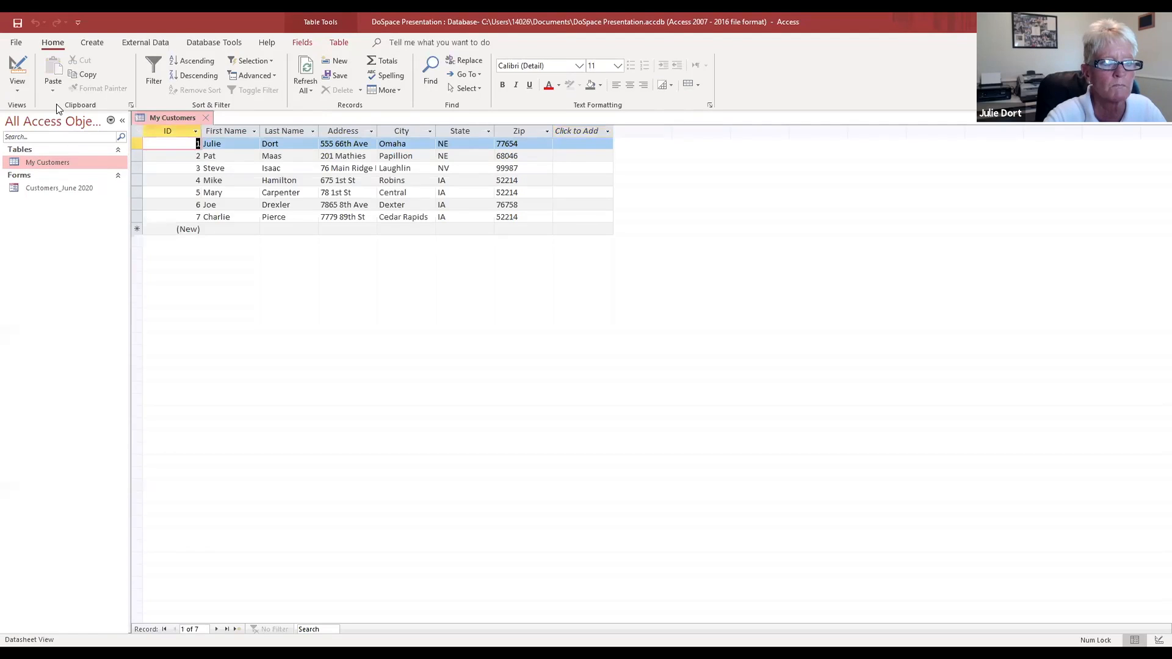
# Step: Switch the My Customers table to Design View and add an Allergies field below Zip with the Long Text data type
pyautogui.click(18, 92)
pyautogui.click(165, 224)
pyautogui.write('ff')
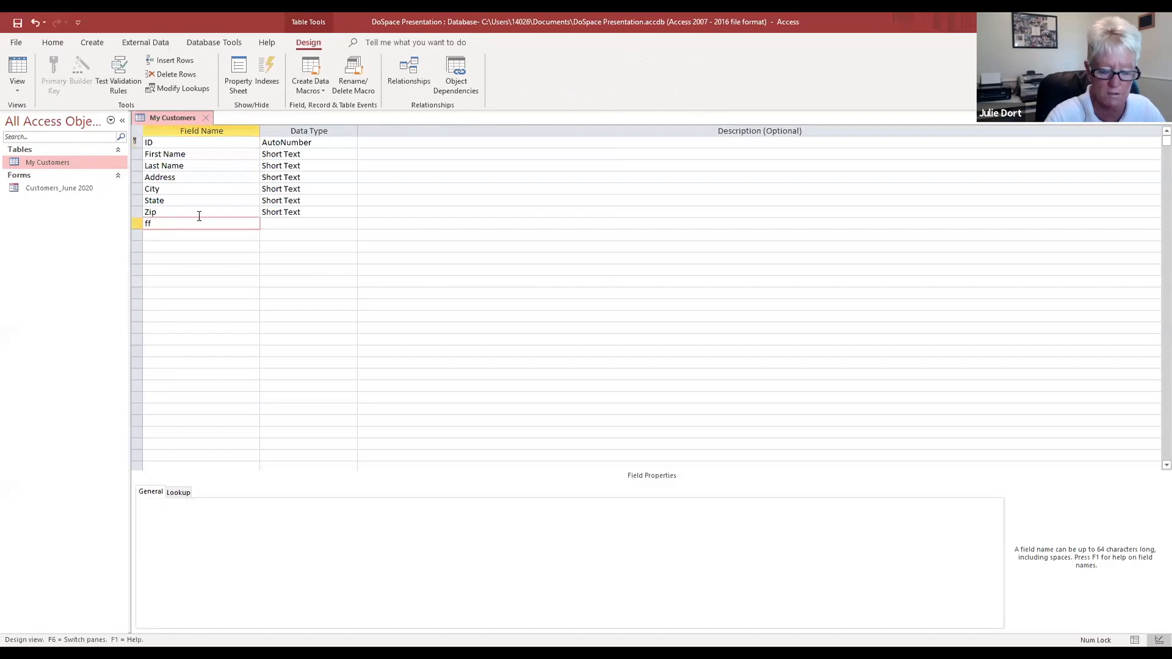
pyautogui.write('Allergies')
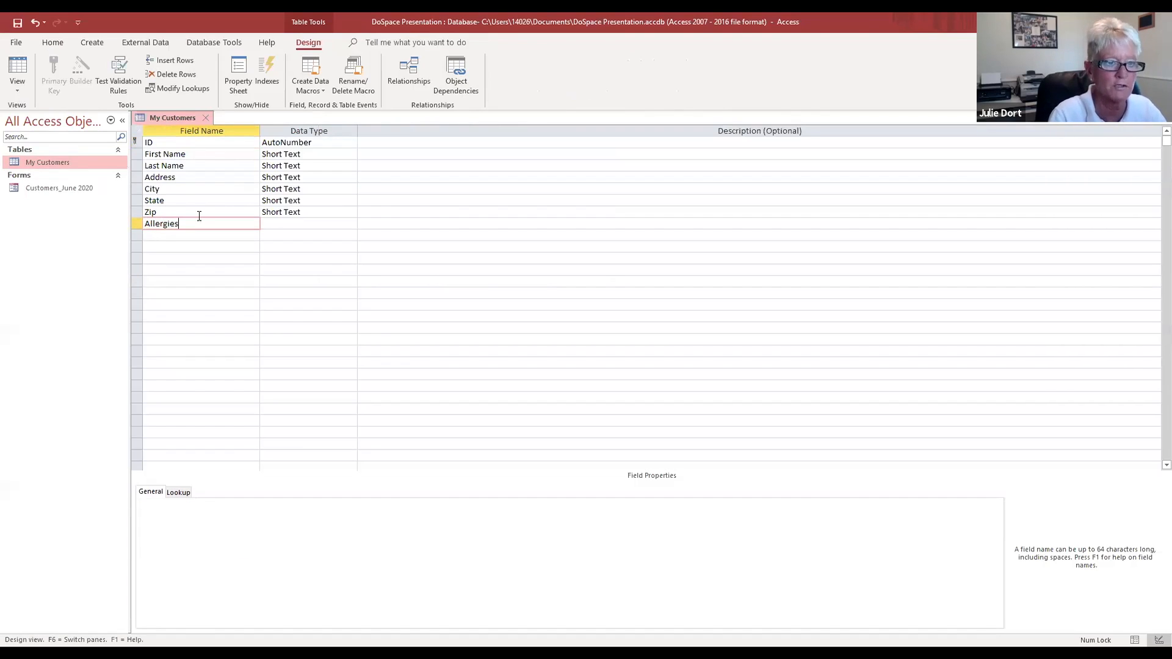
pyautogui.click(281, 224)
pyautogui.click(352, 224)
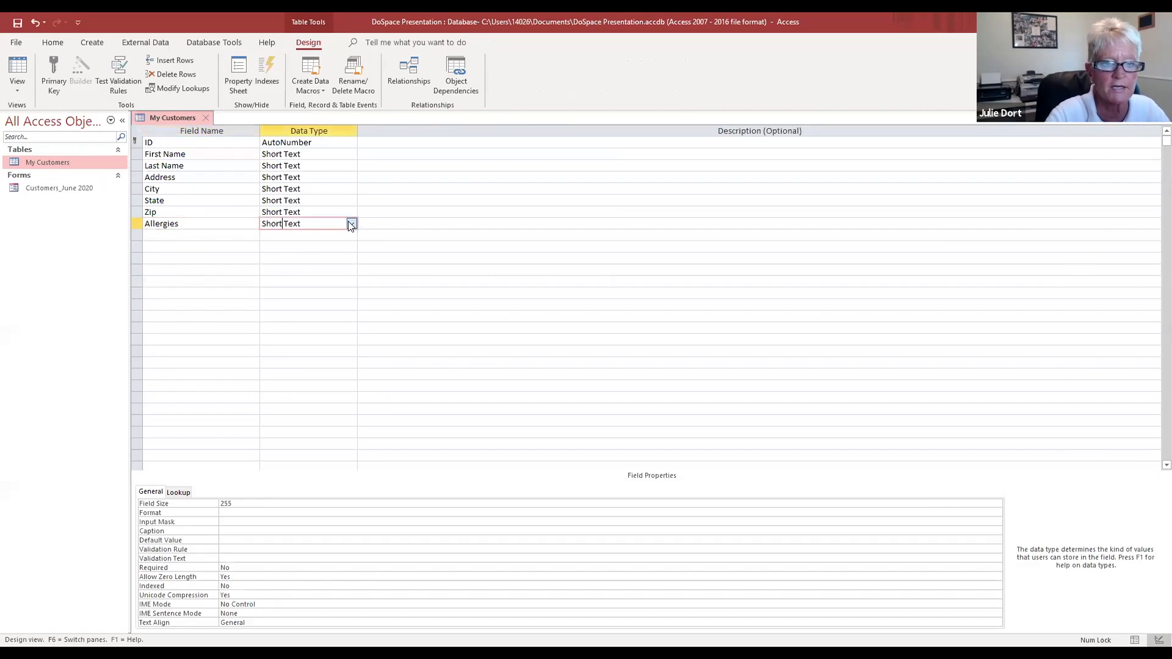
pyautogui.click(335, 248)
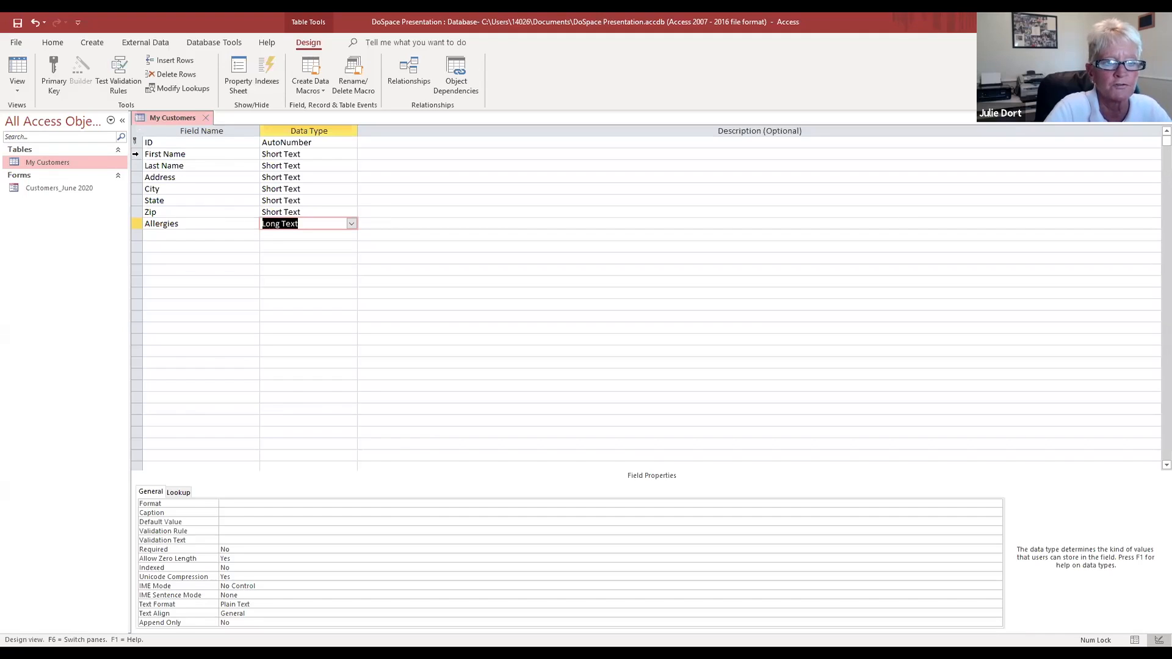
# Step: Insert a Birthday field above First Name and set its data type to Date/Time
pyautogui.click(135, 154)
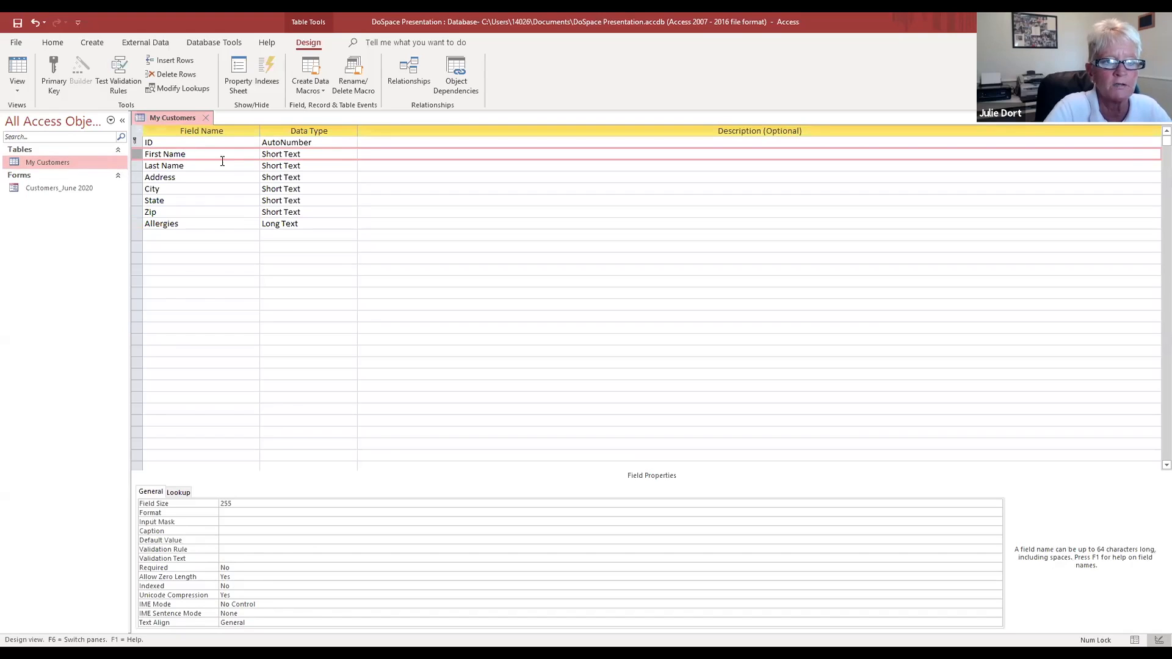
pyautogui.rightClick(135, 156)
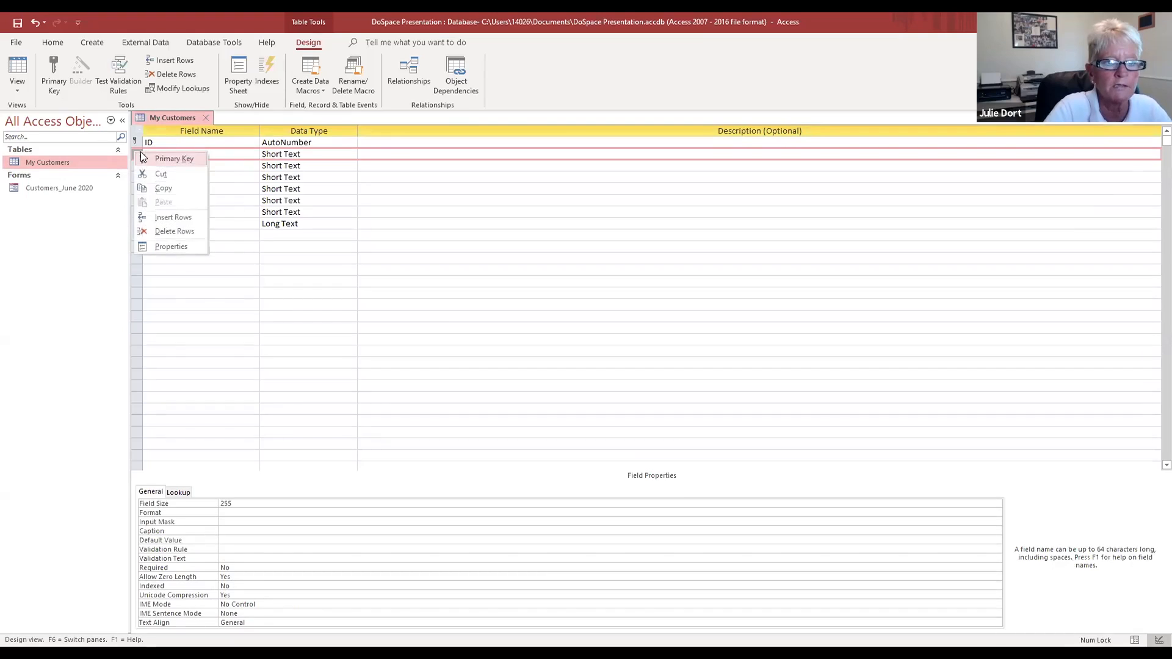
pyautogui.click(174, 218)
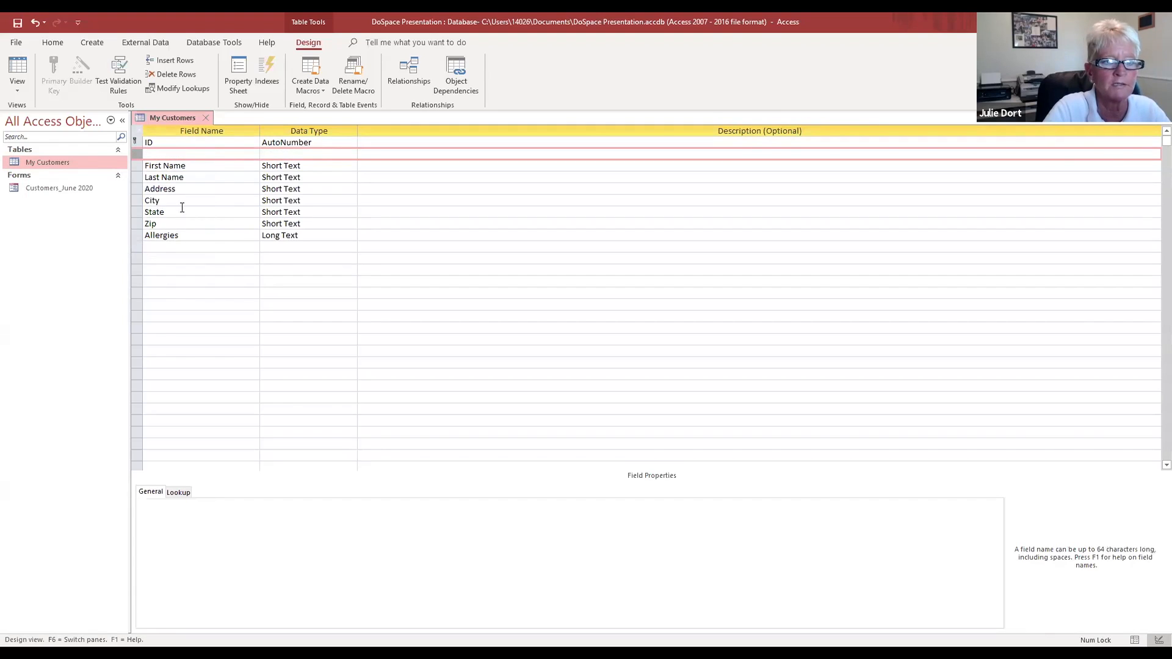
pyautogui.click(181, 154)
pyautogui.write('Birthday')
pyautogui.click(276, 156)
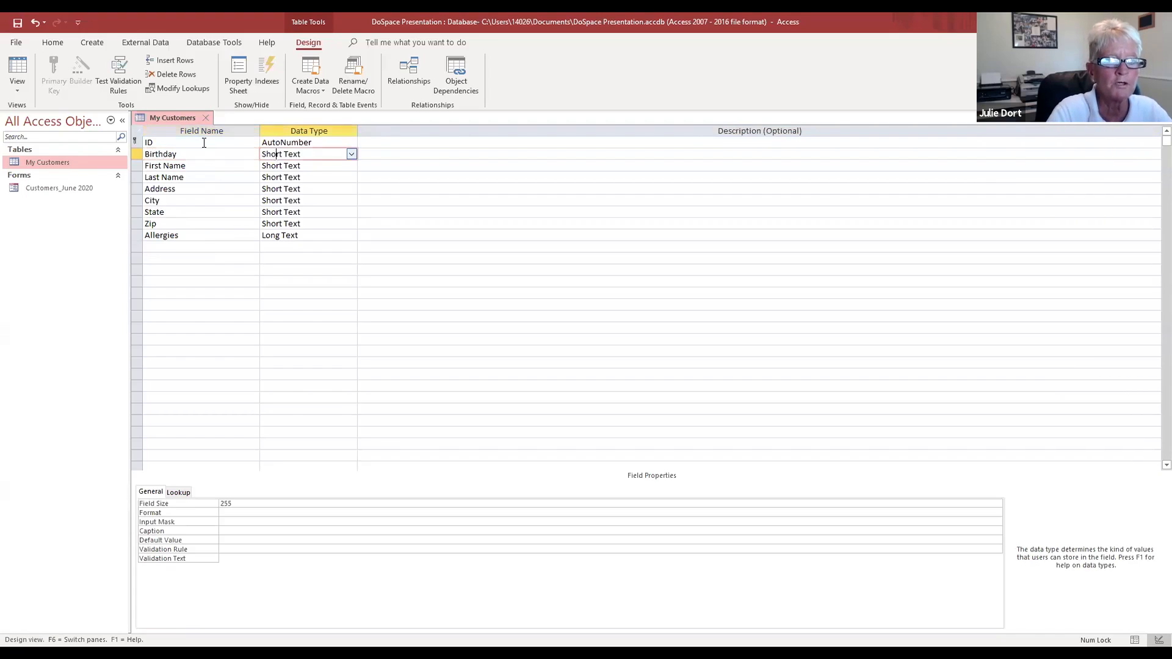
pyautogui.click(352, 155)
pyautogui.click(327, 212)
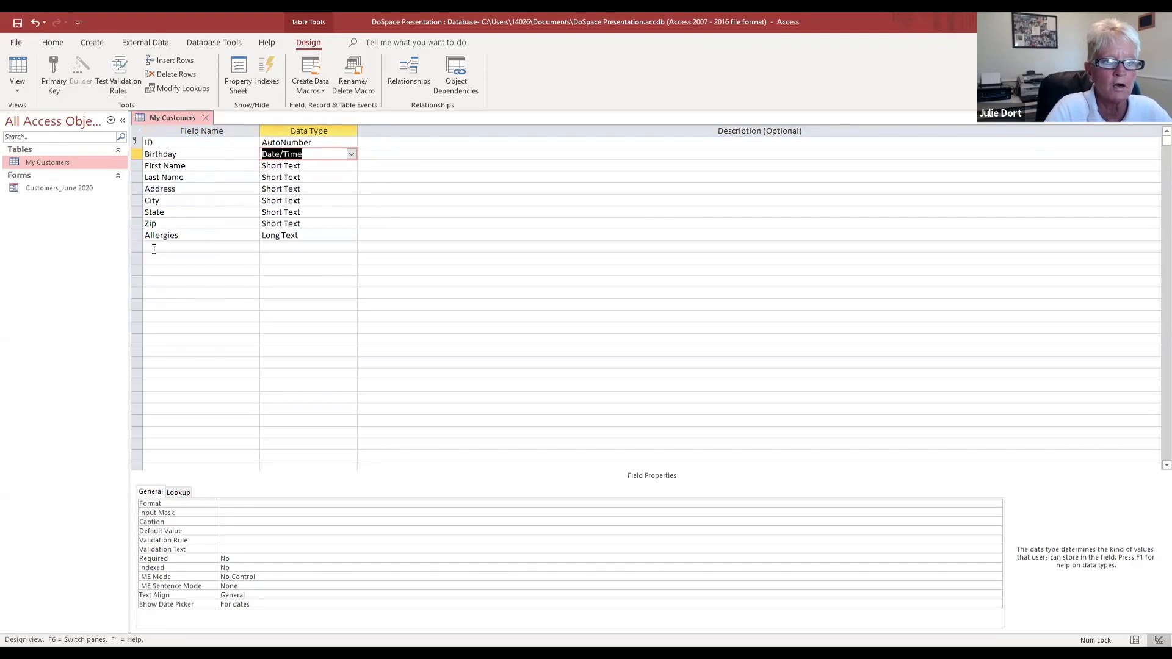
# Step: Save the table design changes and return the My Customers table to Datasheet View
pyautogui.click(17, 90)
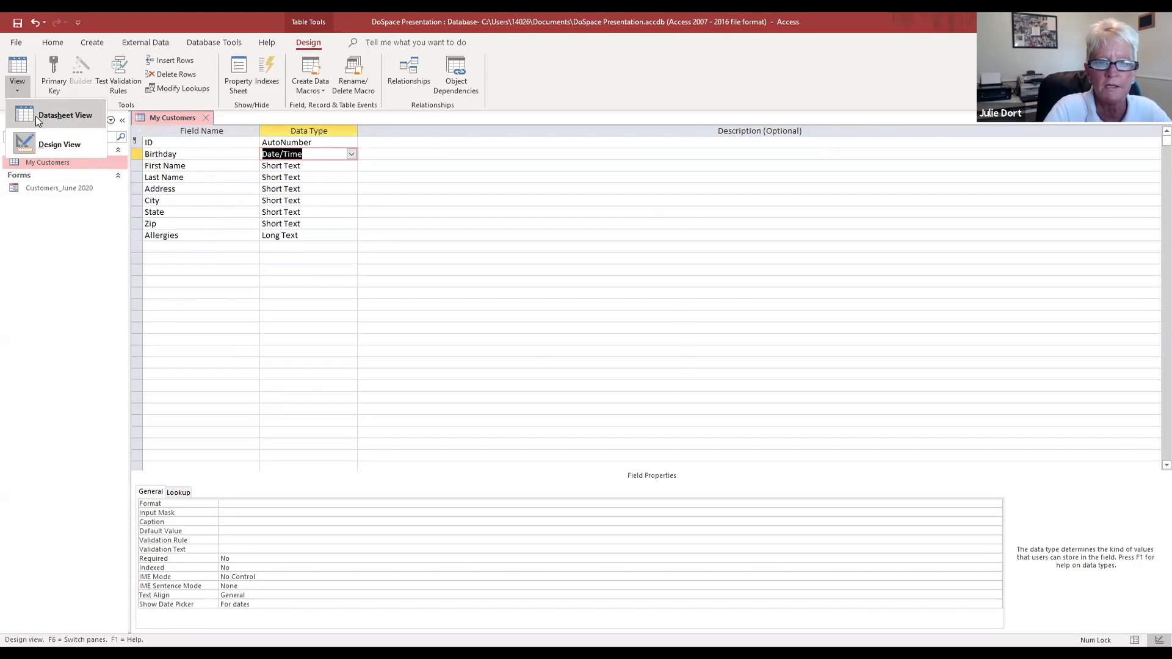
pyautogui.click(36, 116)
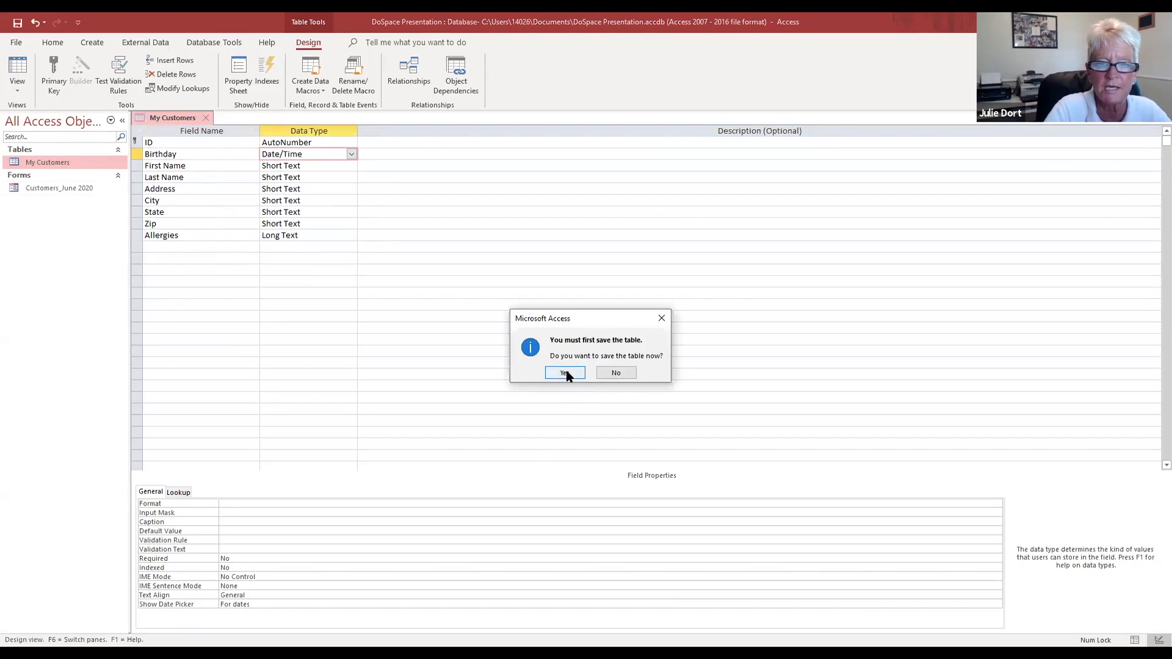
pyautogui.click(567, 373)
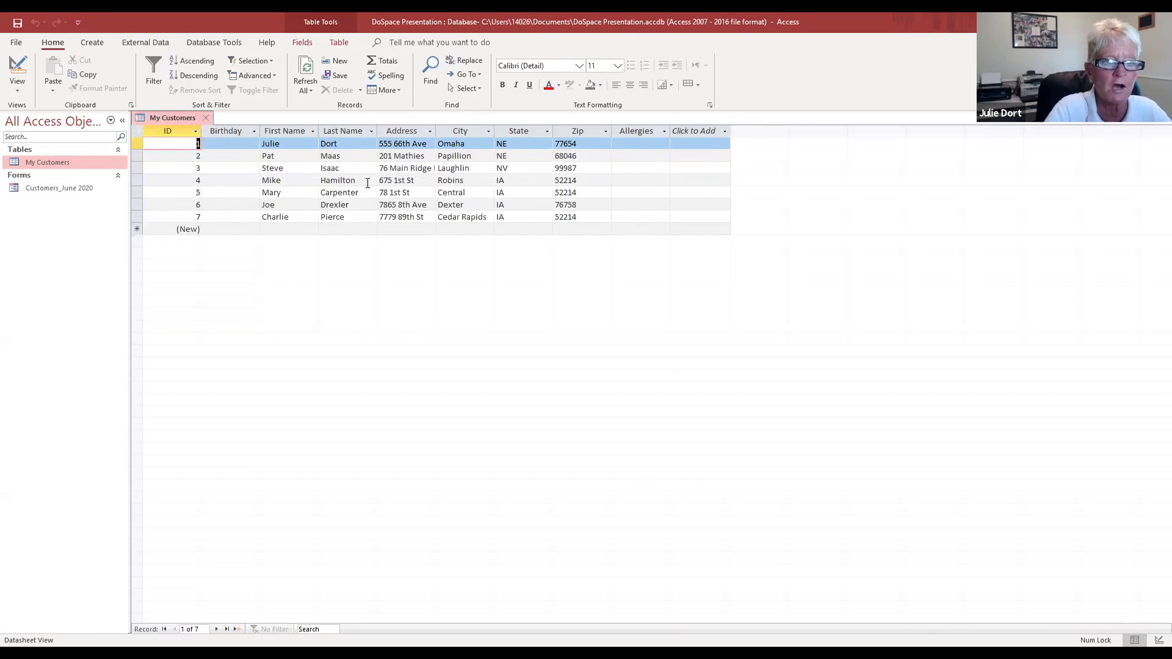
# Step: Fill in the first customer's date of birth in the Birthday field using the date picker calendar
pyautogui.click(246, 144)
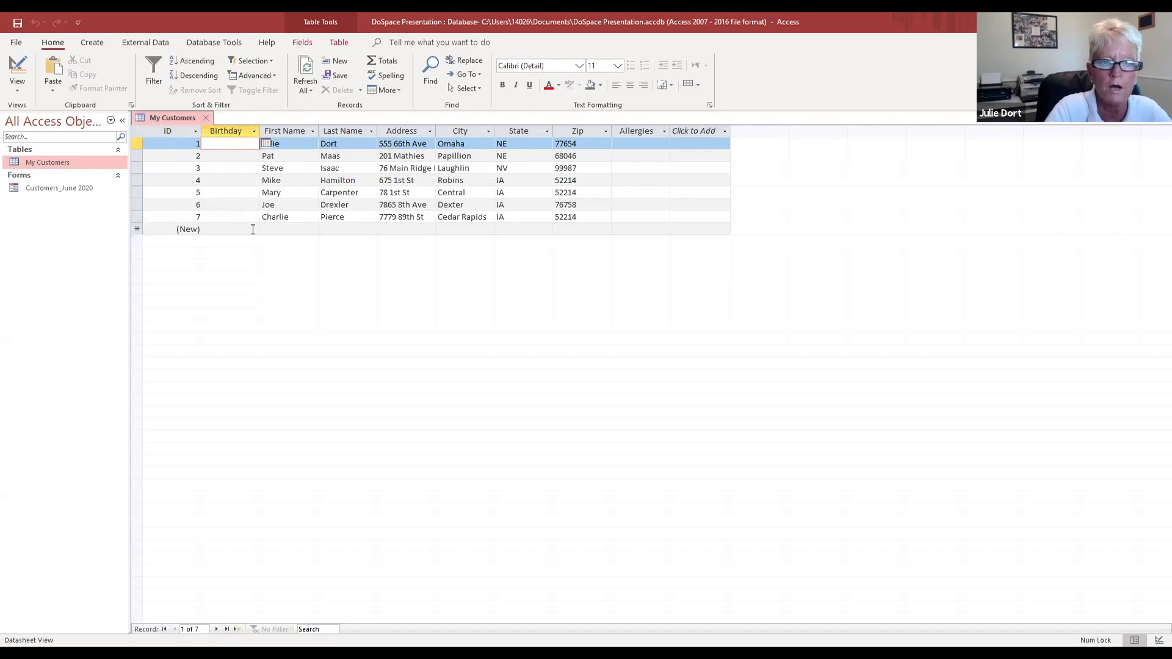
pyautogui.click(226, 155)
pyautogui.click(245, 148)
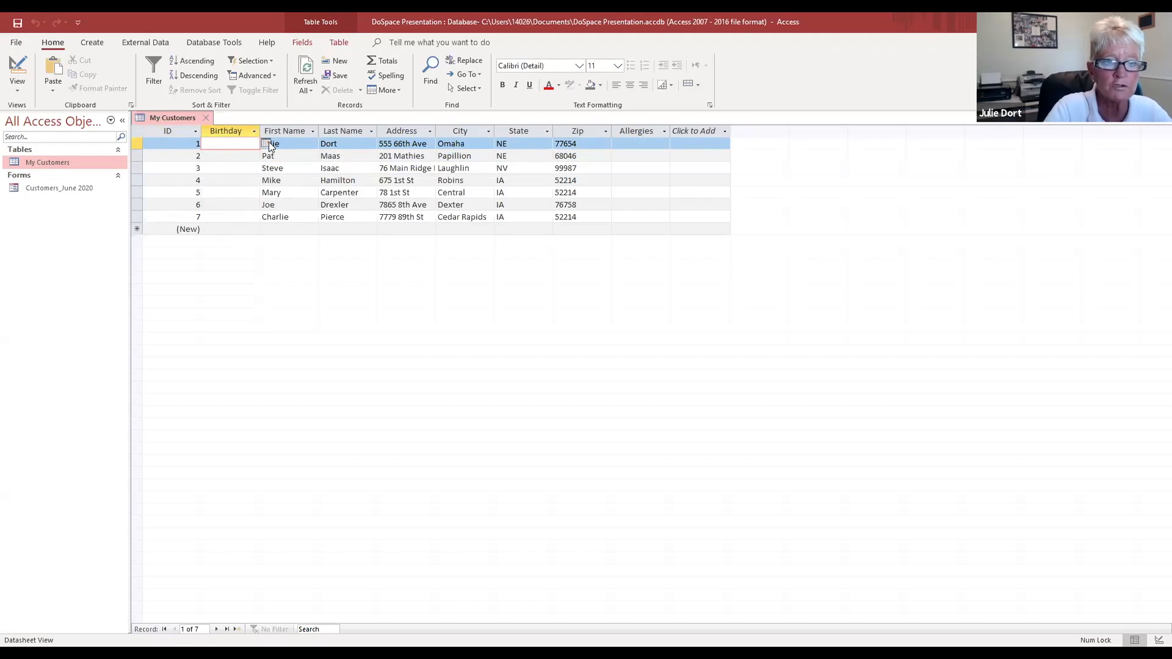
pyautogui.click(267, 143)
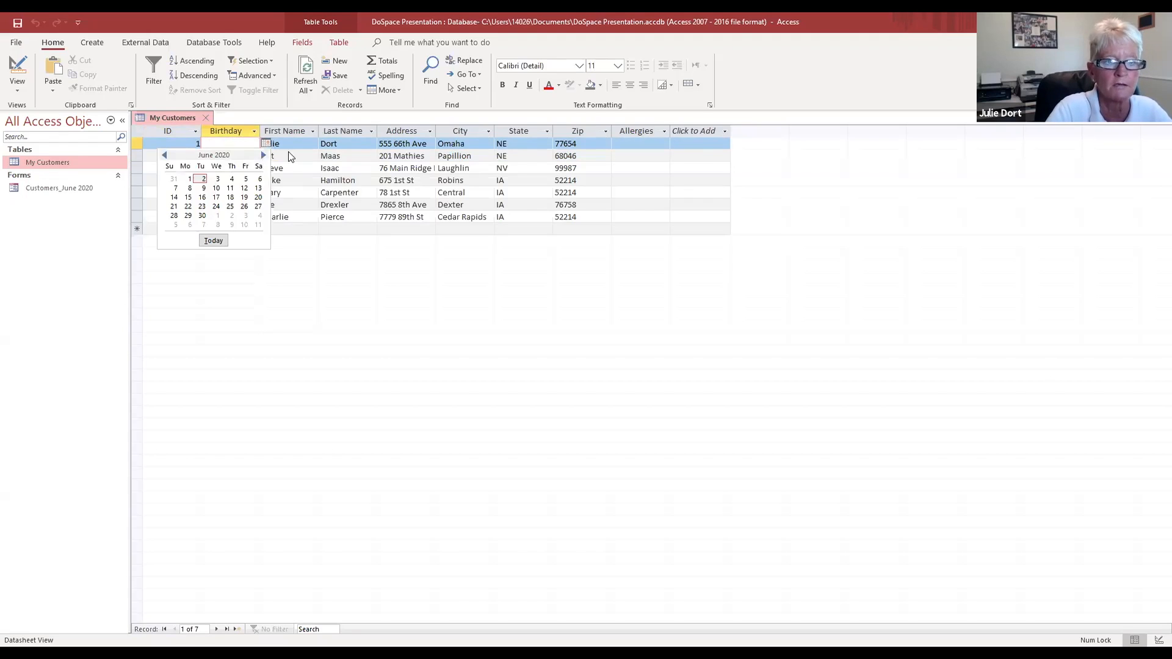
pyautogui.click(166, 155)
pyautogui.click(166, 155)
pyautogui.click(166, 155)
pyautogui.click(166, 155)
pyautogui.click(165, 155)
pyautogui.click(165, 155)
pyautogui.tripleClick(166, 155)
pyautogui.tripleClick(166, 155)
pyautogui.tripleClick(166, 155)
pyautogui.doubleClick(165, 156)
pyautogui.tripleClick(165, 156)
pyautogui.click(165, 156)
pyautogui.doubleClick(165, 155)
pyautogui.doubleClick(166, 156)
pyautogui.doubleClick(166, 156)
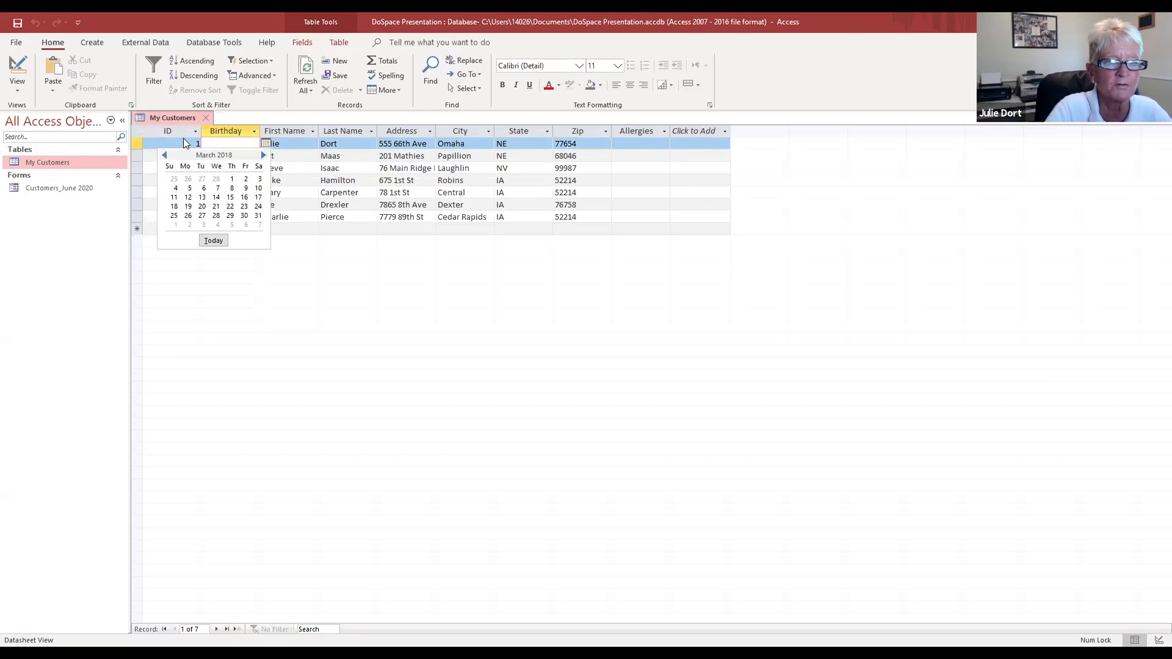
pyautogui.doubleClick(165, 156)
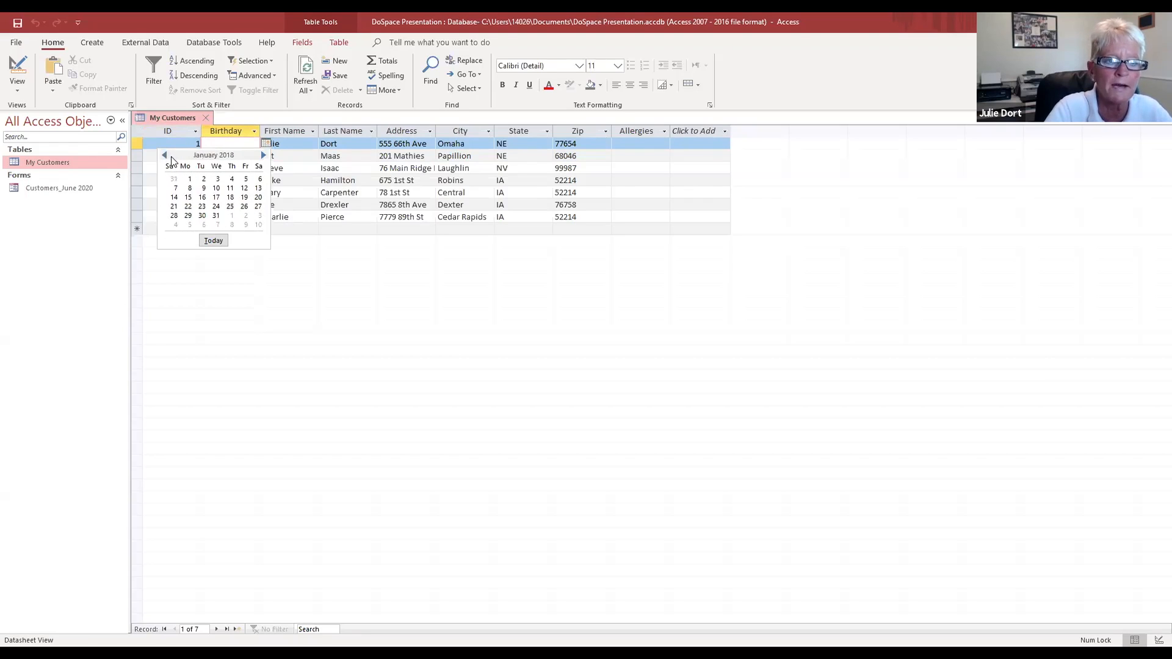
pyautogui.click(218, 179)
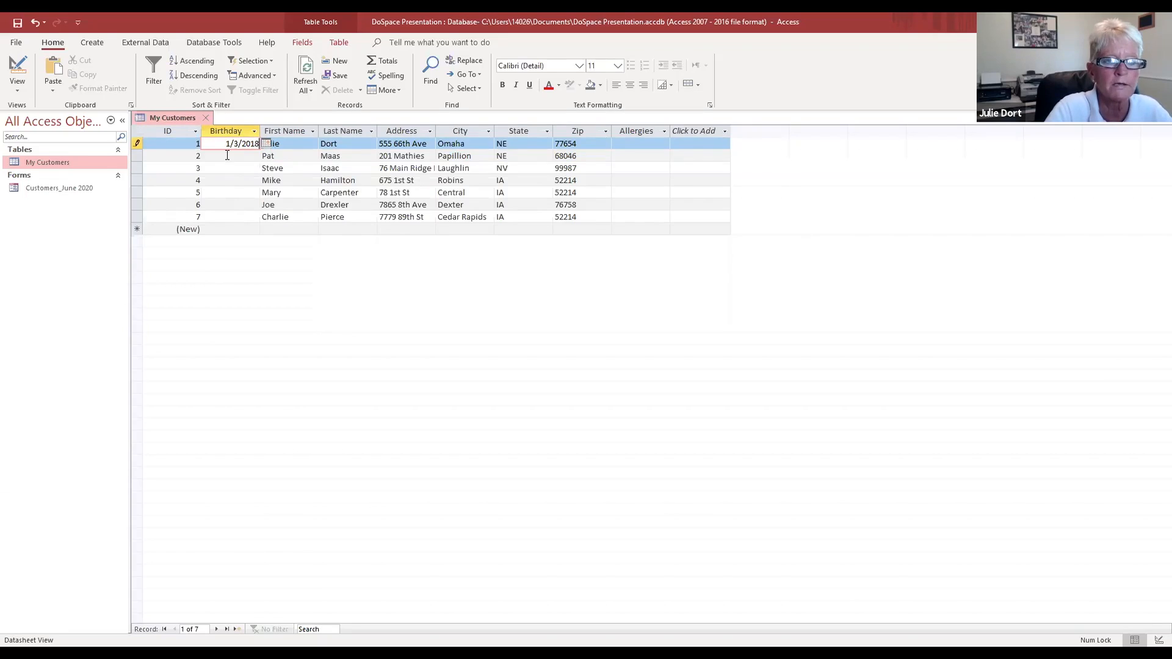
# Step: Enter the dates of birth for the second and third customer records in the Birthday field
pyautogui.click(227, 155)
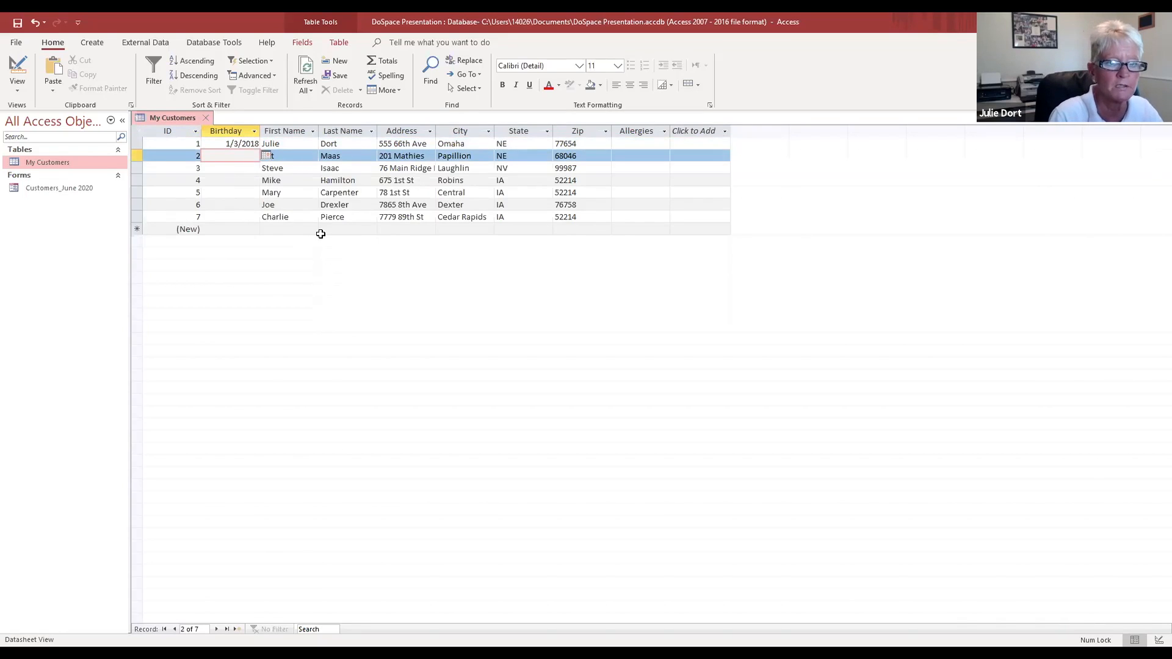
pyautogui.write('11/14/')
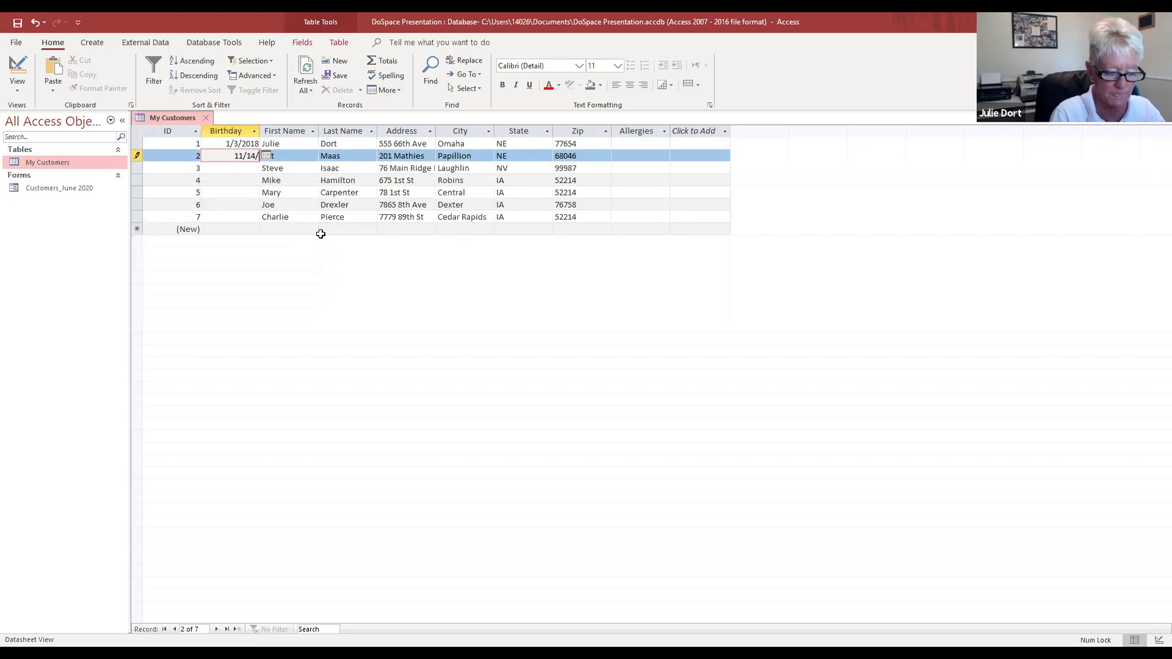
pyautogui.write('47')
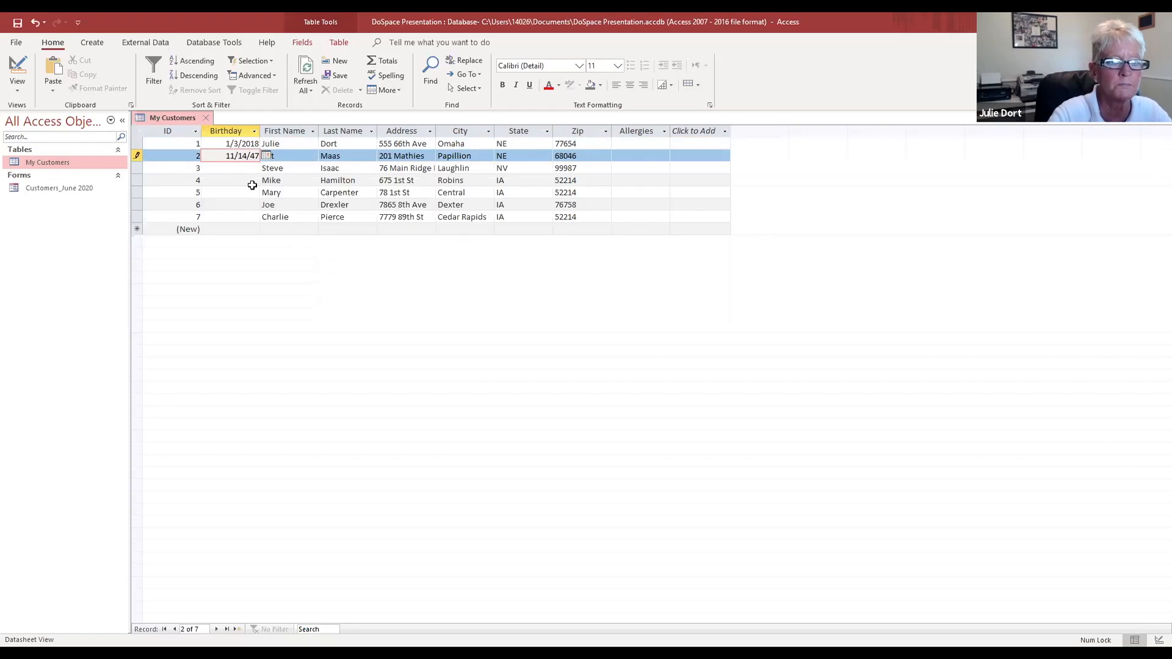
pyautogui.click(240, 165)
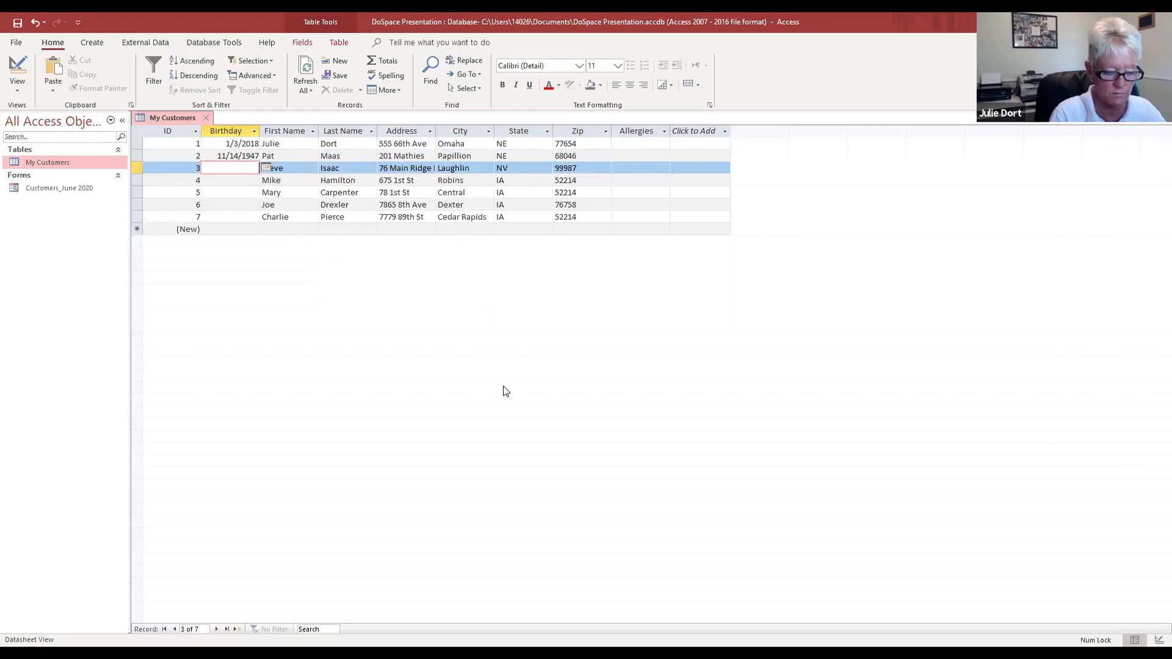
pyautogui.write('03/')
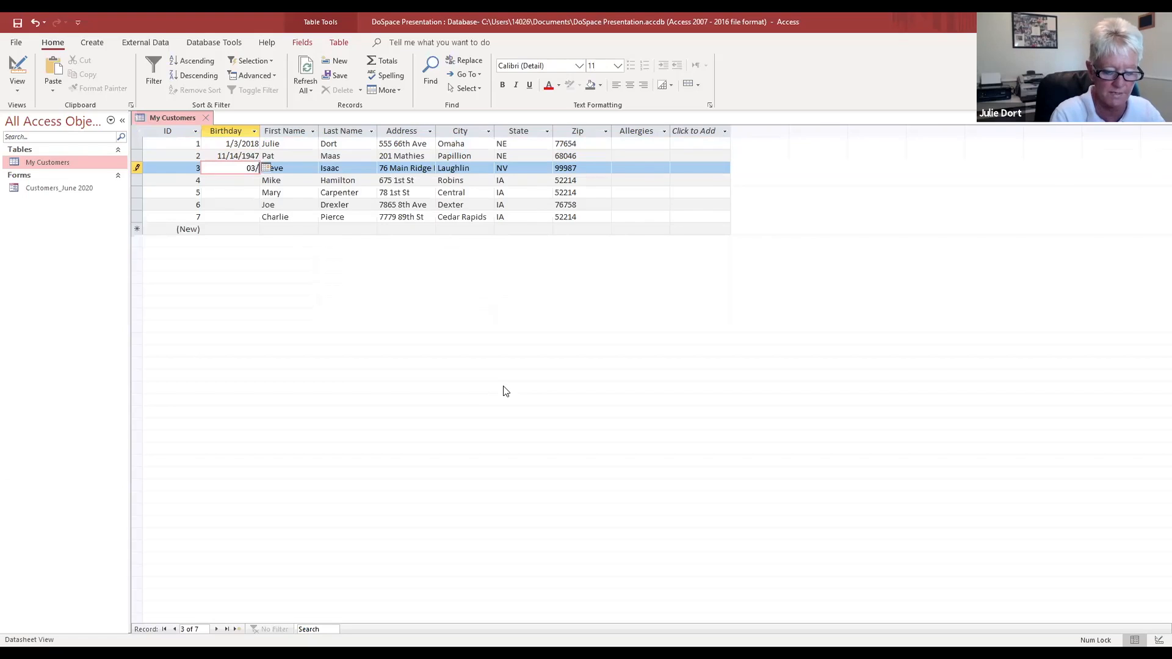
pyautogui.write('07')
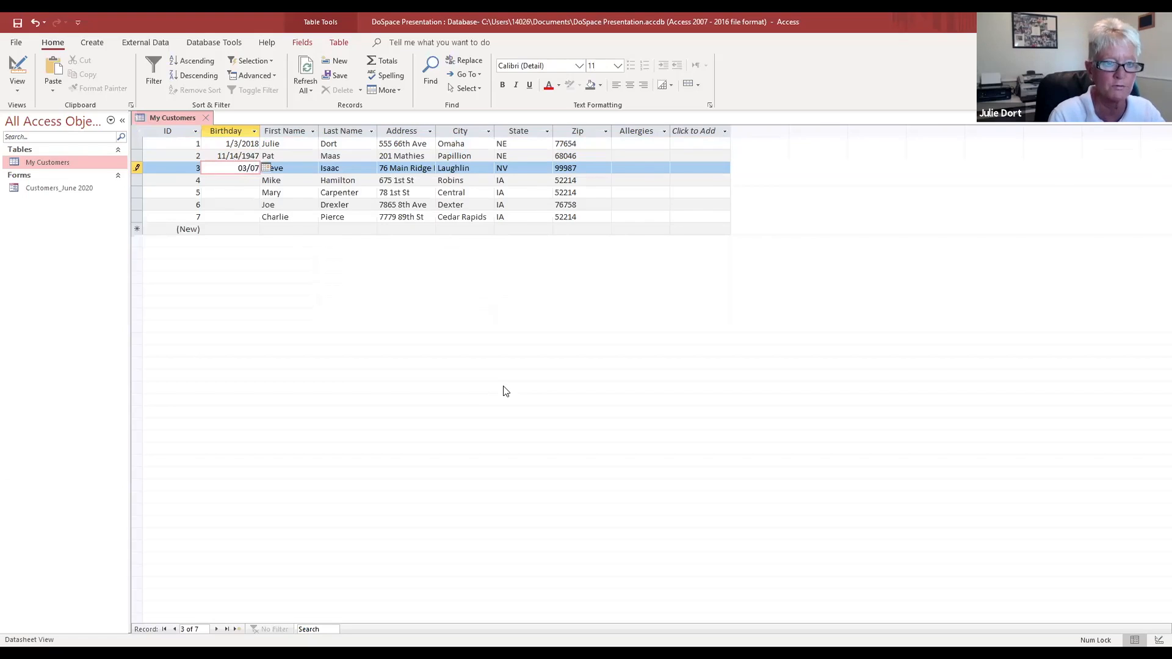
pyautogui.write('/')
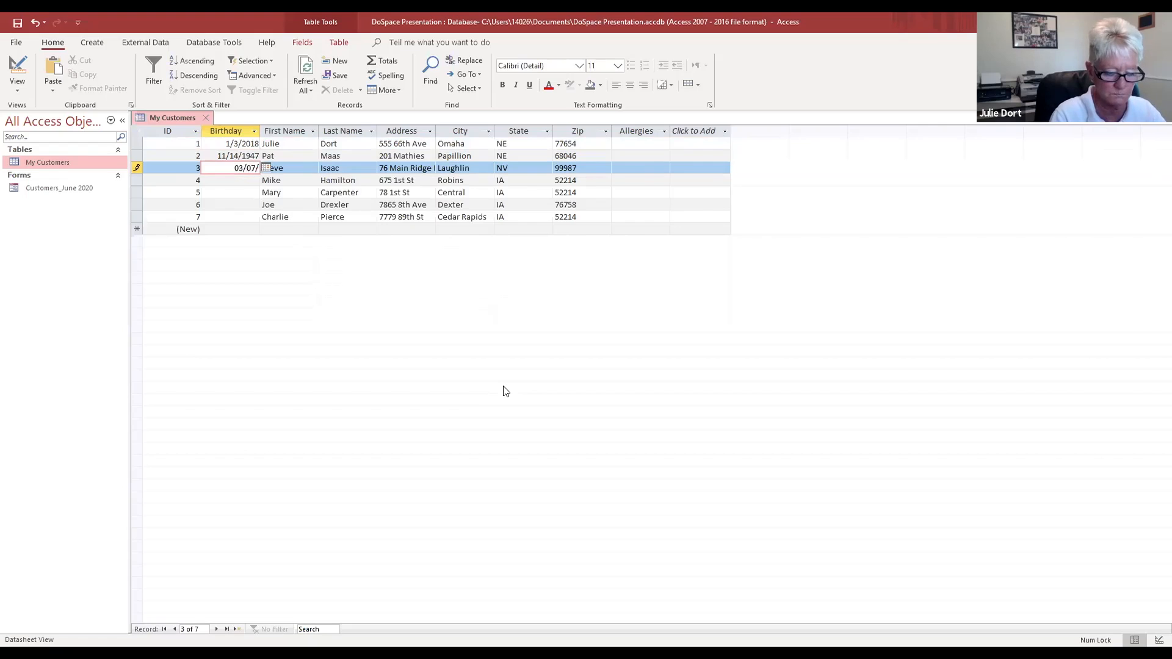
pyautogui.write('1997')
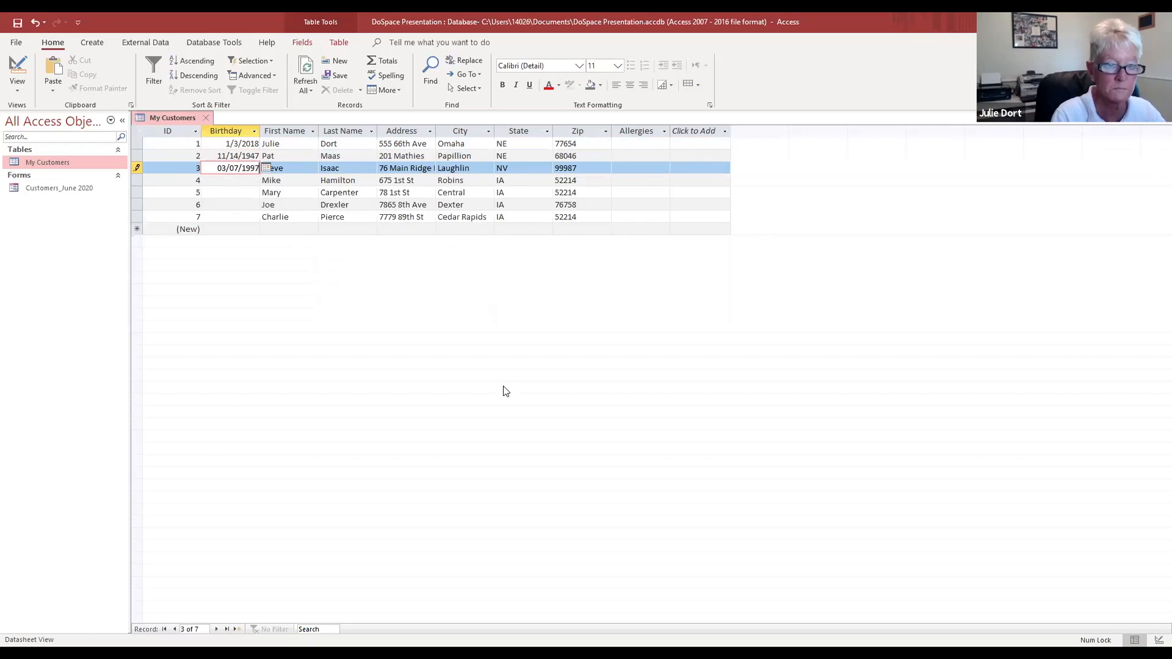
# Step: Enter the dates of birth for the fourth, fifth and sixth customer records in the Birthday field
pyautogui.click(251, 180)
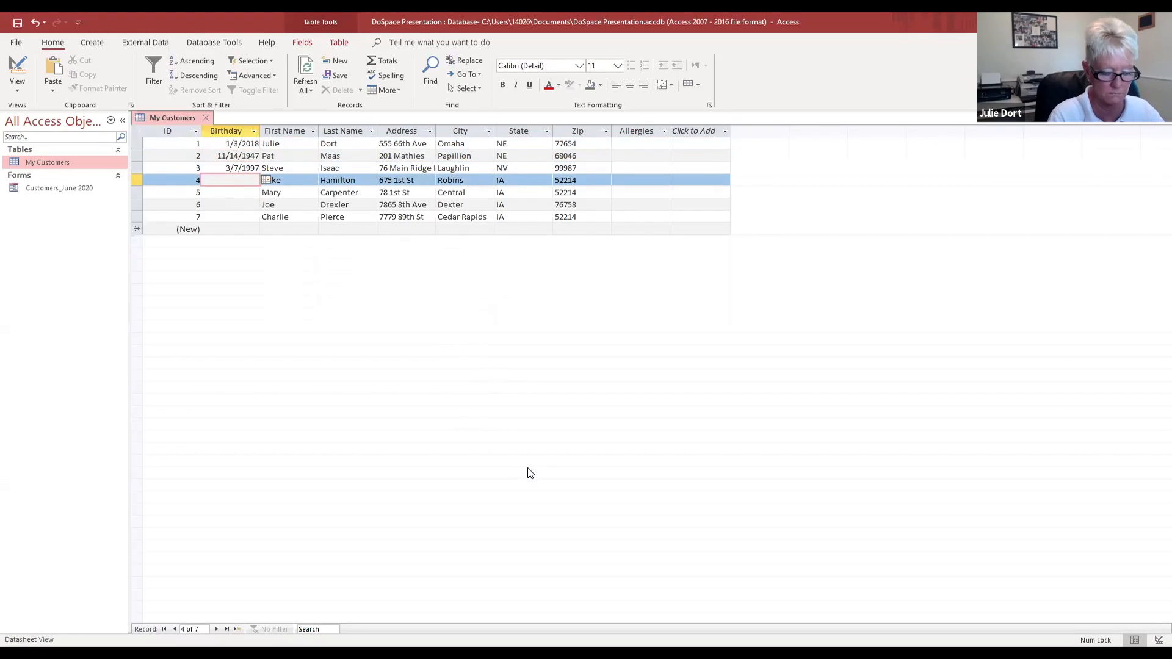
pyautogui.write('7/')
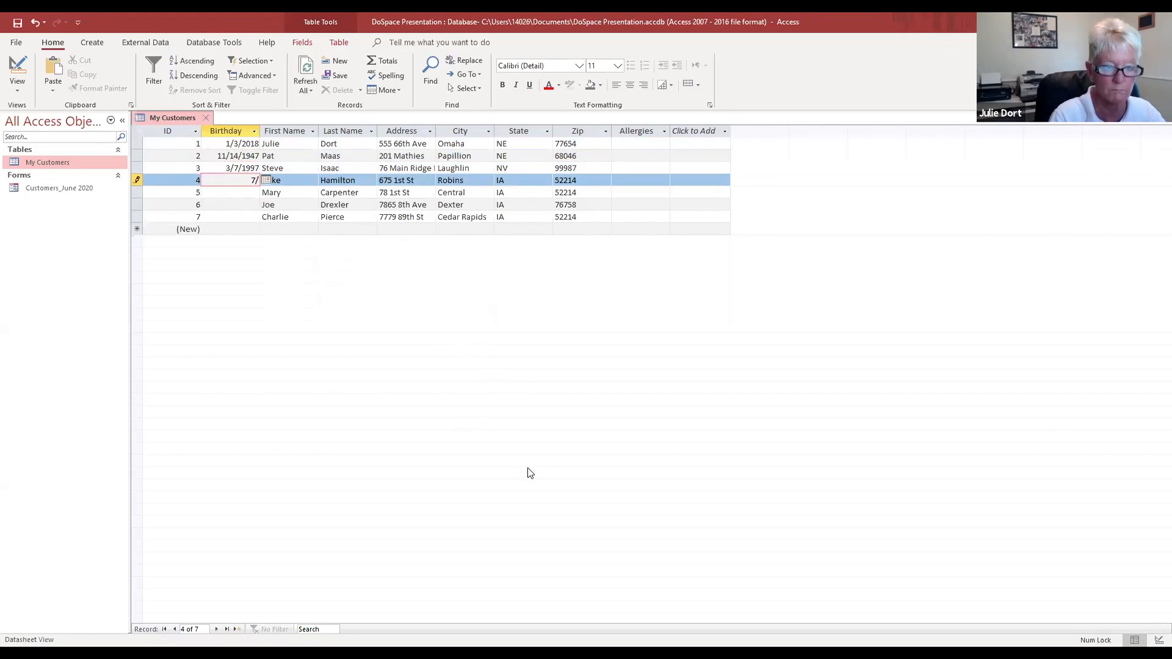
pyautogui.write('20/')
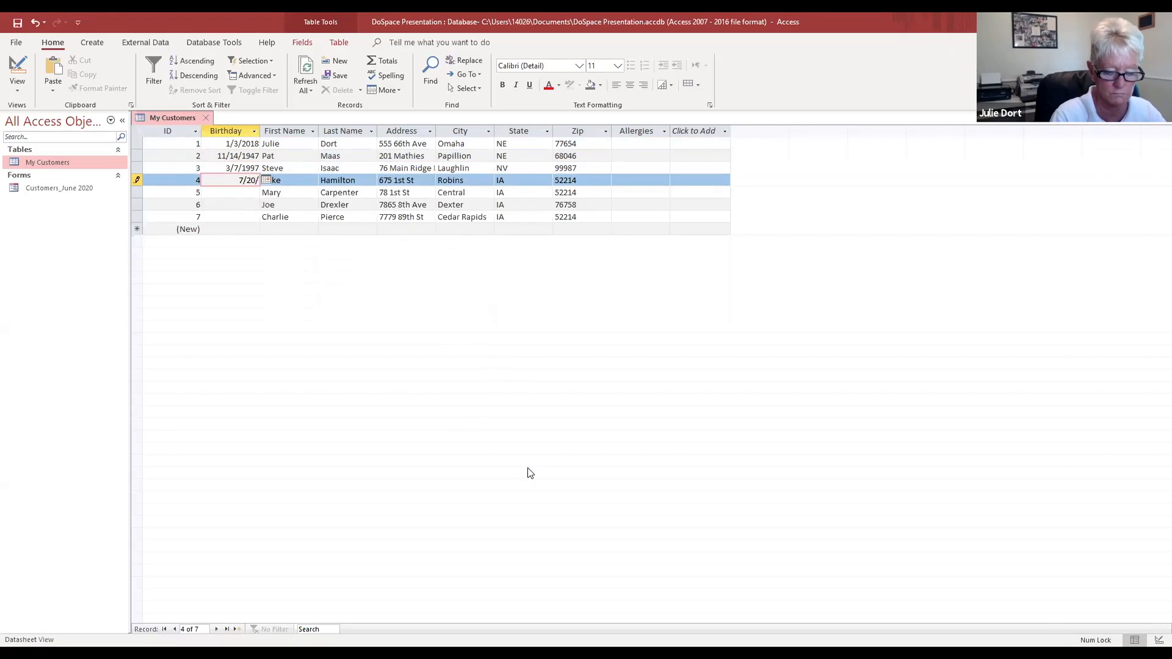
pyautogui.write('1955')
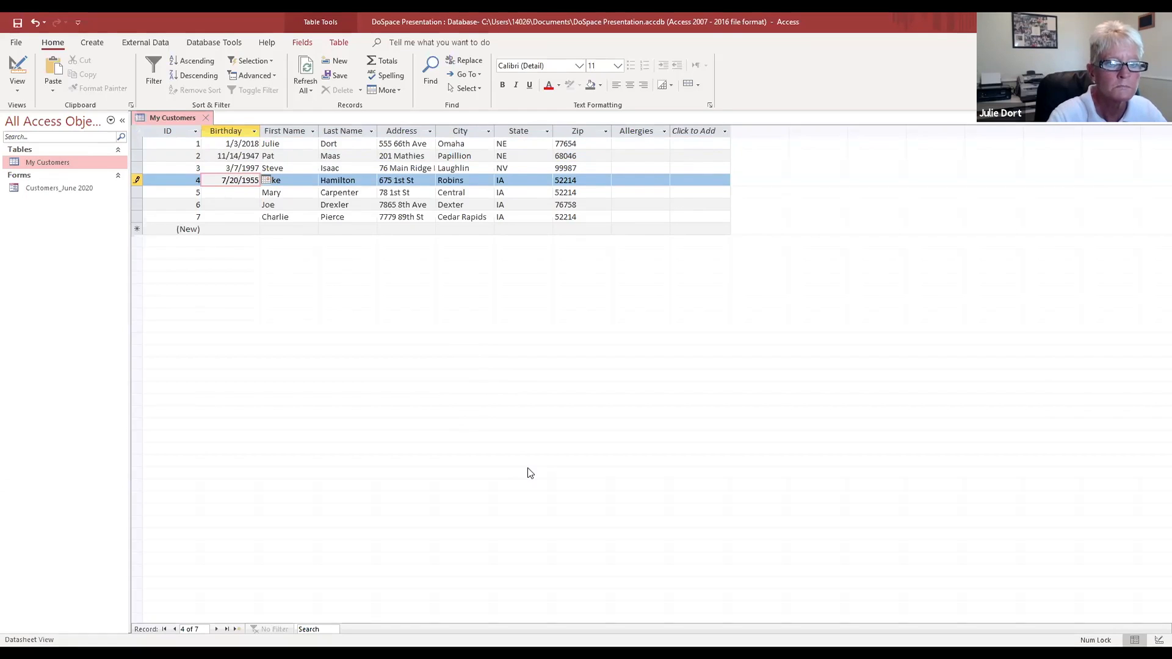
pyautogui.click(252, 194)
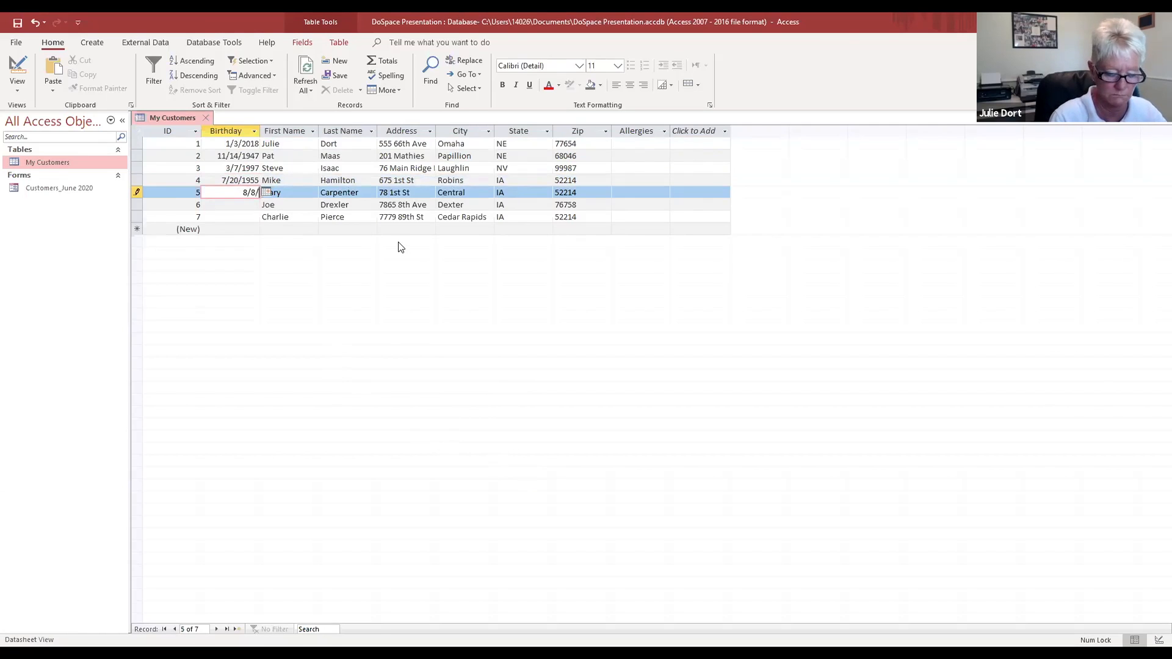
pyautogui.click(247, 206)
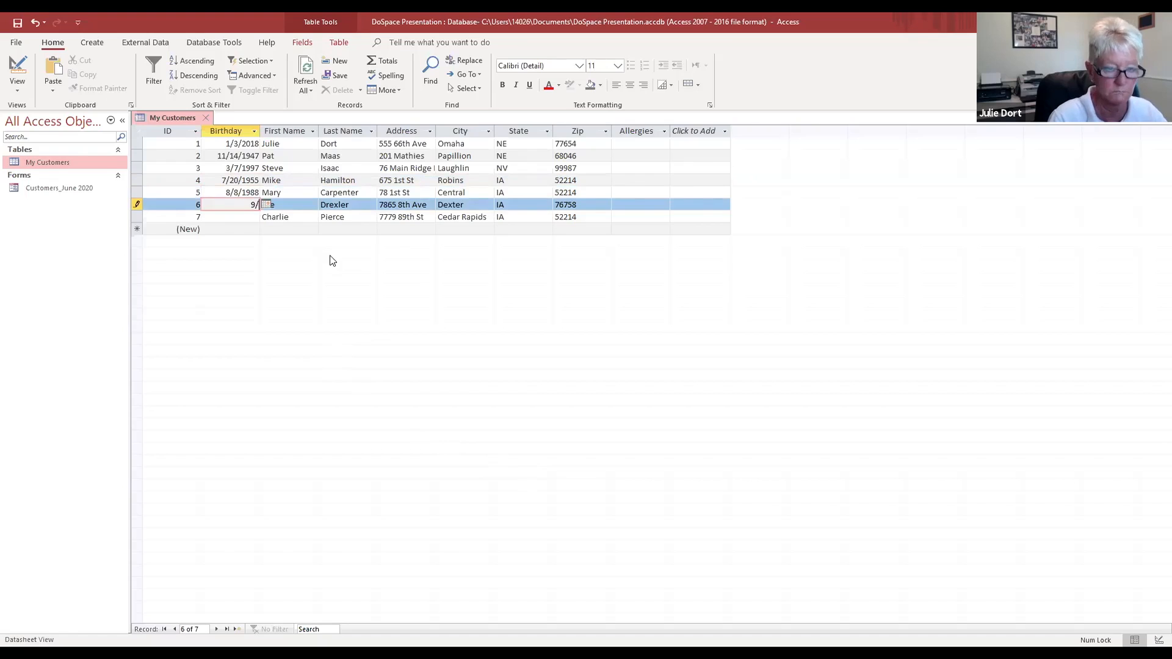
pyautogui.write('1/')
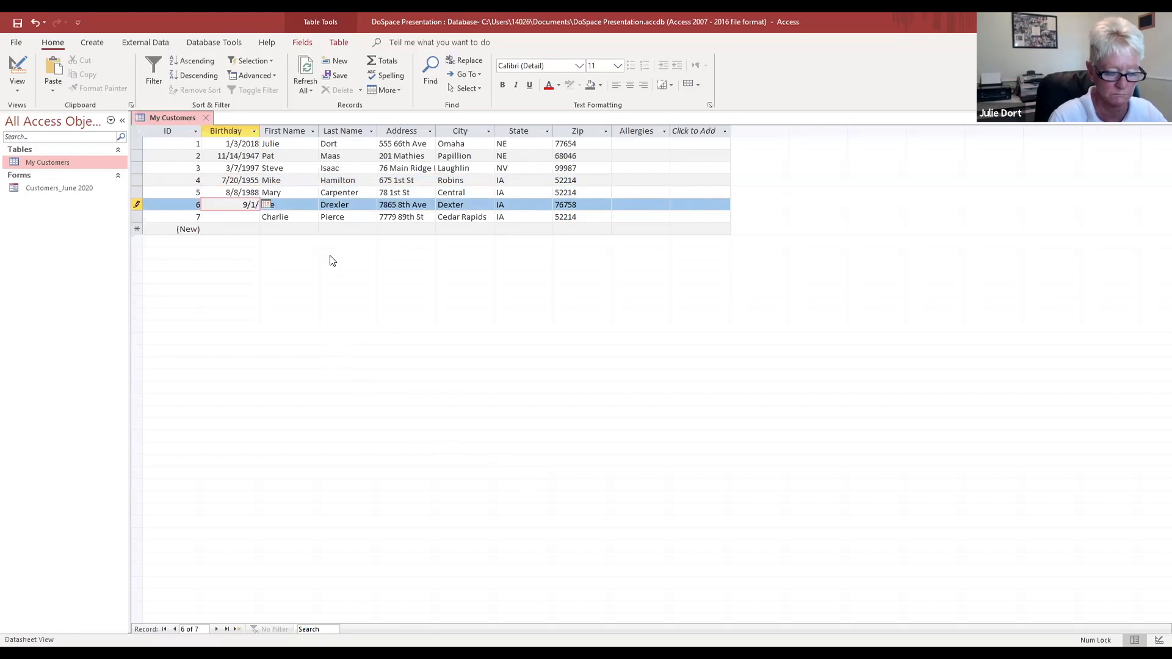
pyautogui.write('2001')
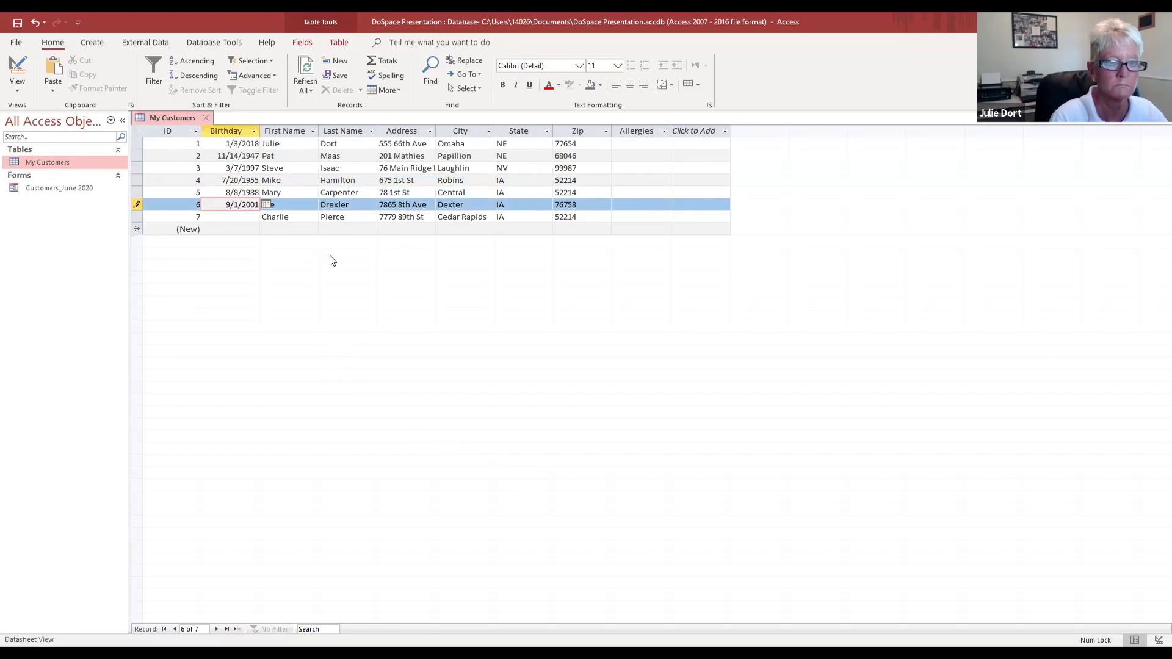
pyautogui.press('Down')
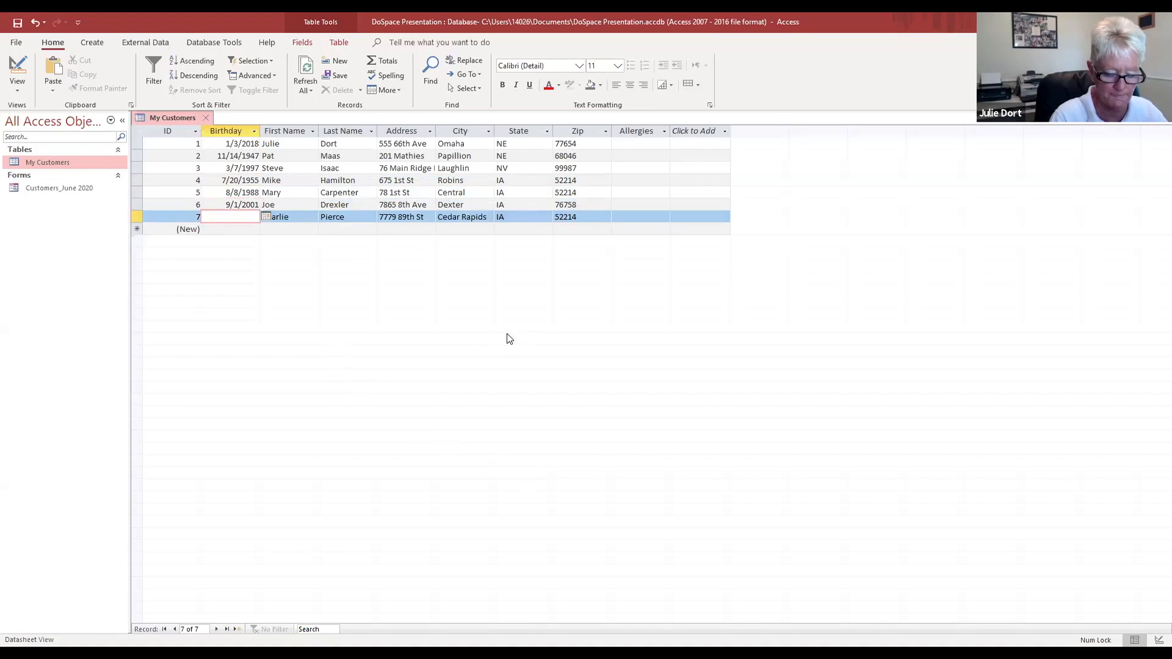
# Step: Enter the date of birth for the seventh customer record in the Birthday field
pyautogui.write('6')
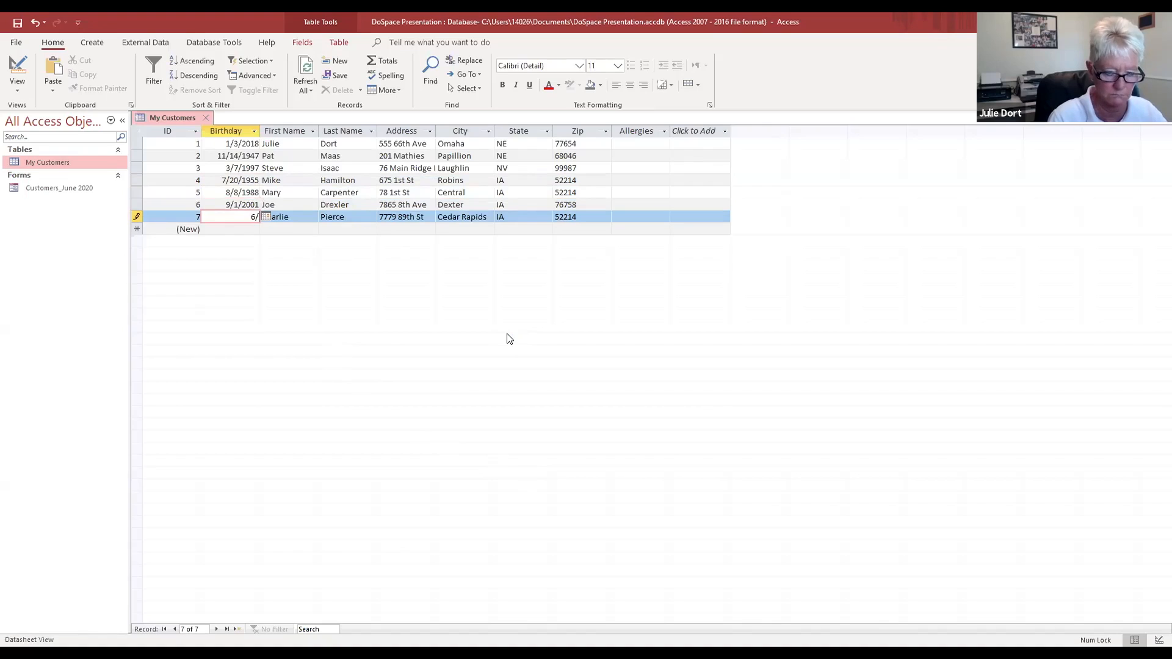
pyautogui.write('/1')
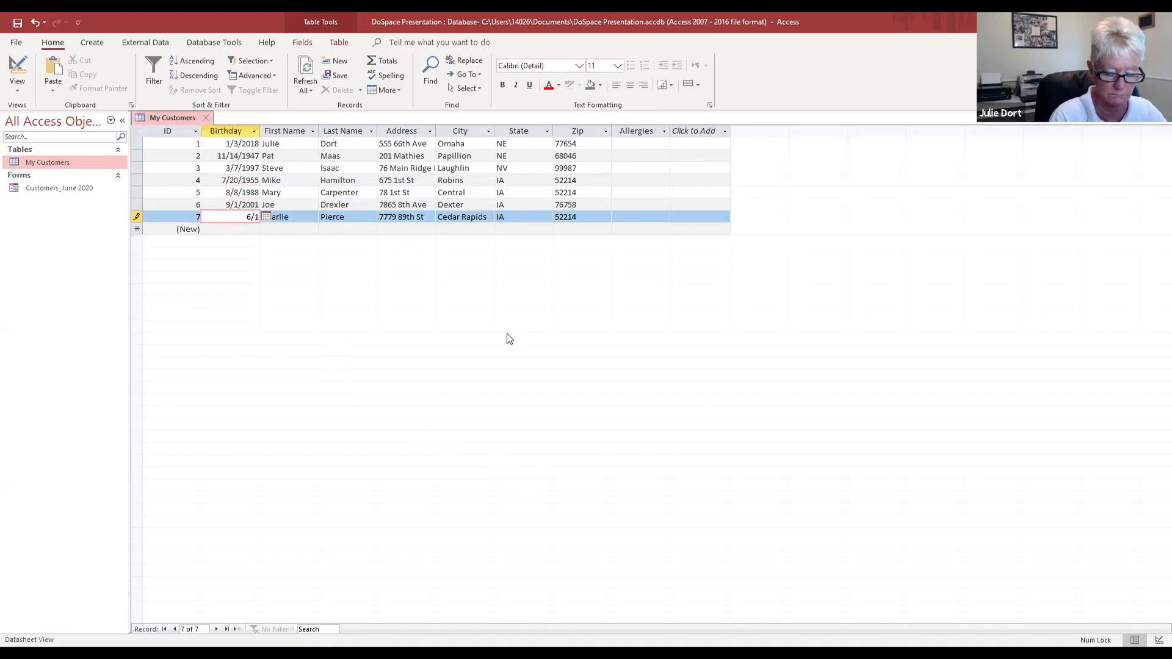
pyautogui.write('0/2006')
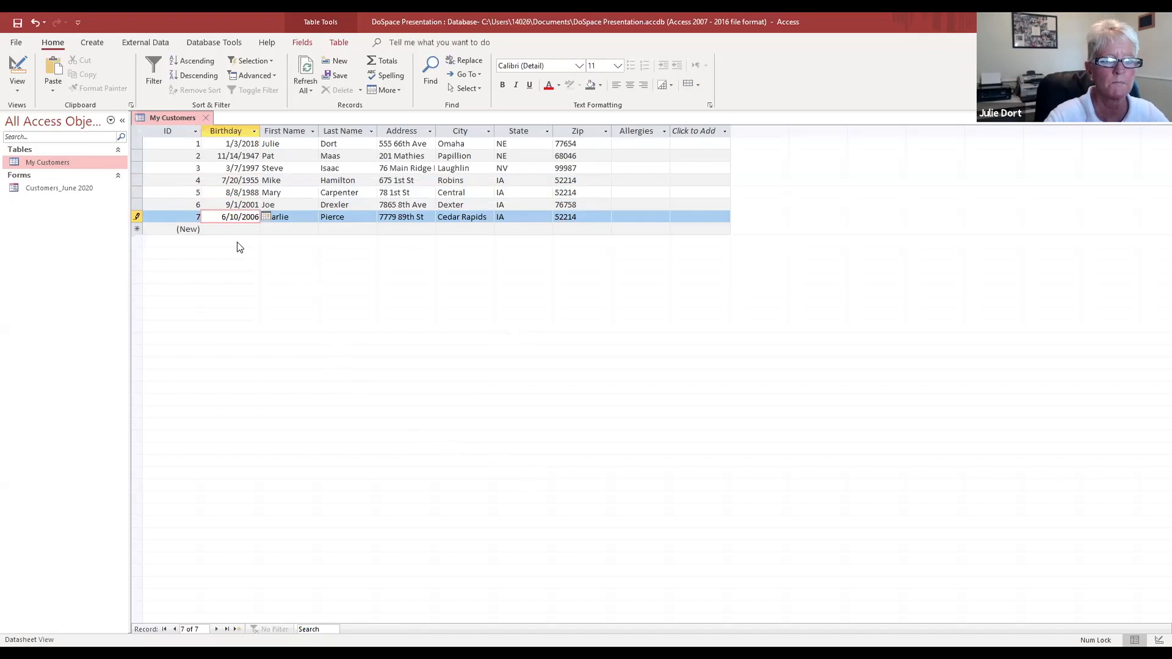
# Step: Enter Nuts in the Allergies field of the second customer record
pyautogui.click(241, 145)
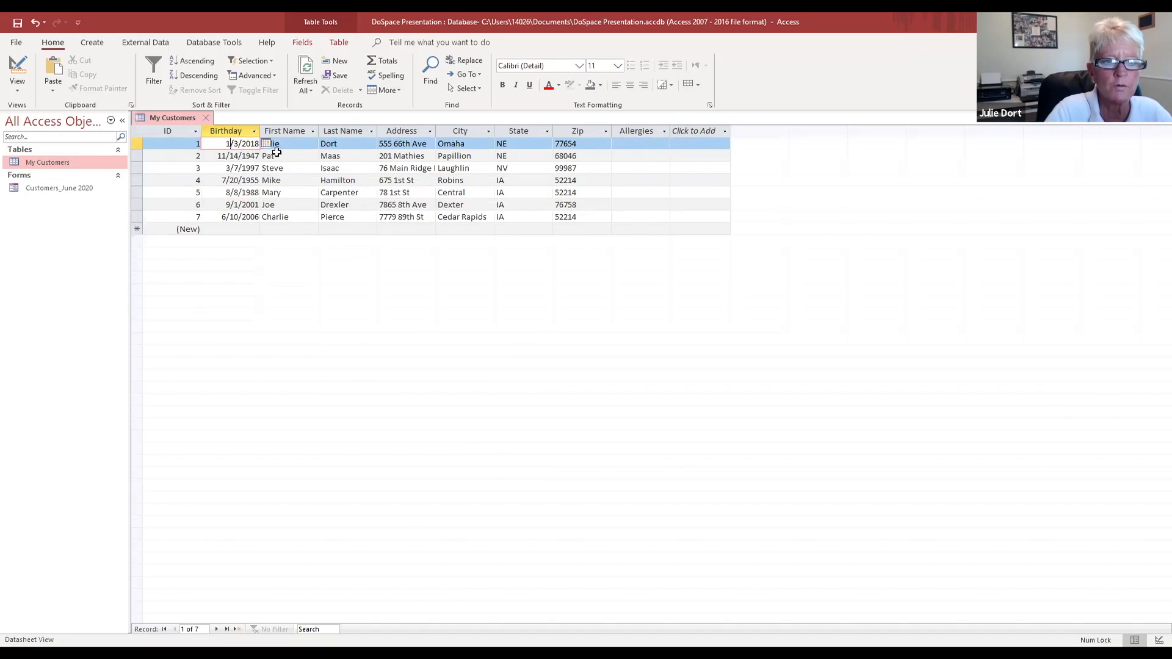
pyautogui.click(637, 157)
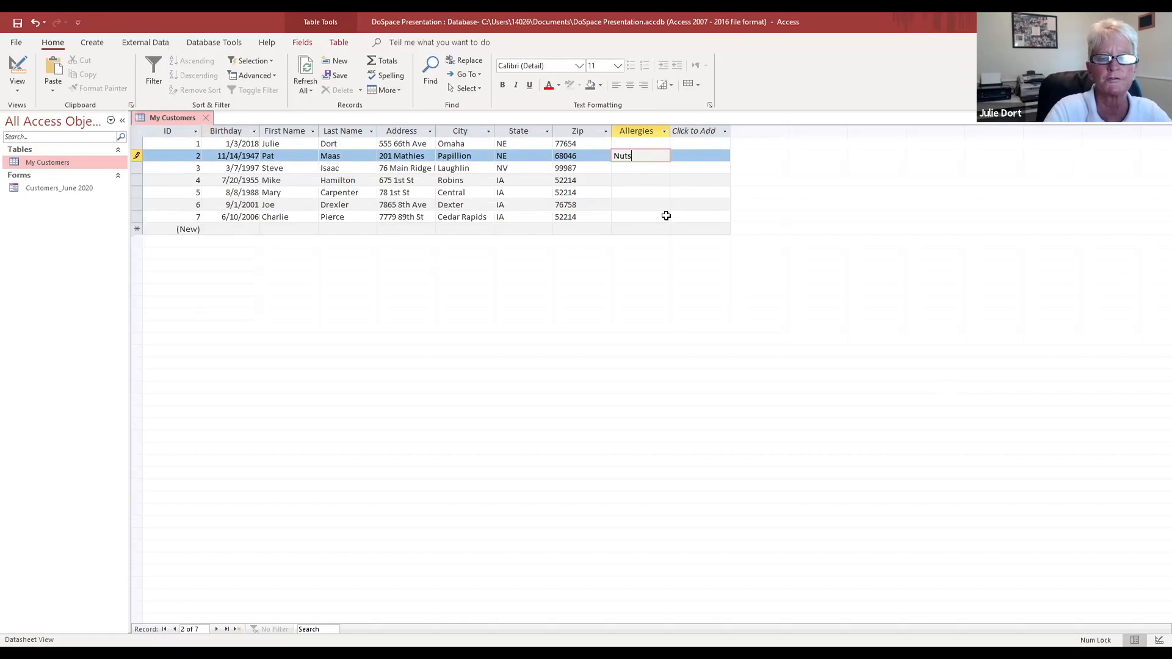
pyautogui.click(276, 217)
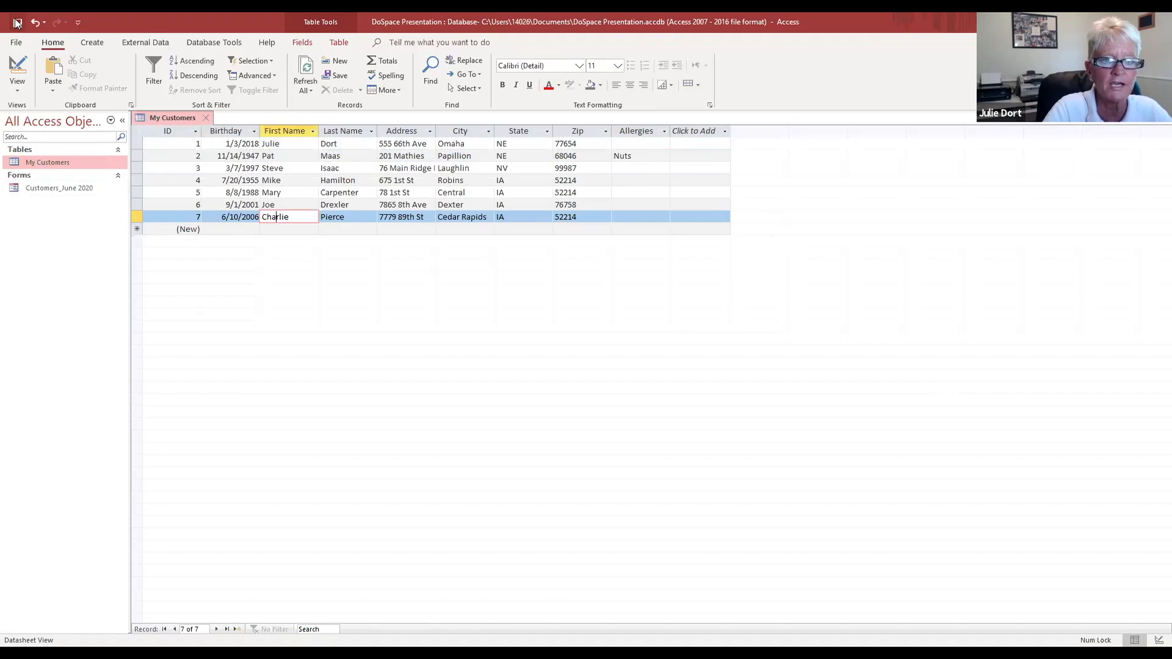
# Step: Open the Customers_June 2020 form and switch it to Design View
pyautogui.click(72, 194)
pyautogui.doubleClick(72, 194)
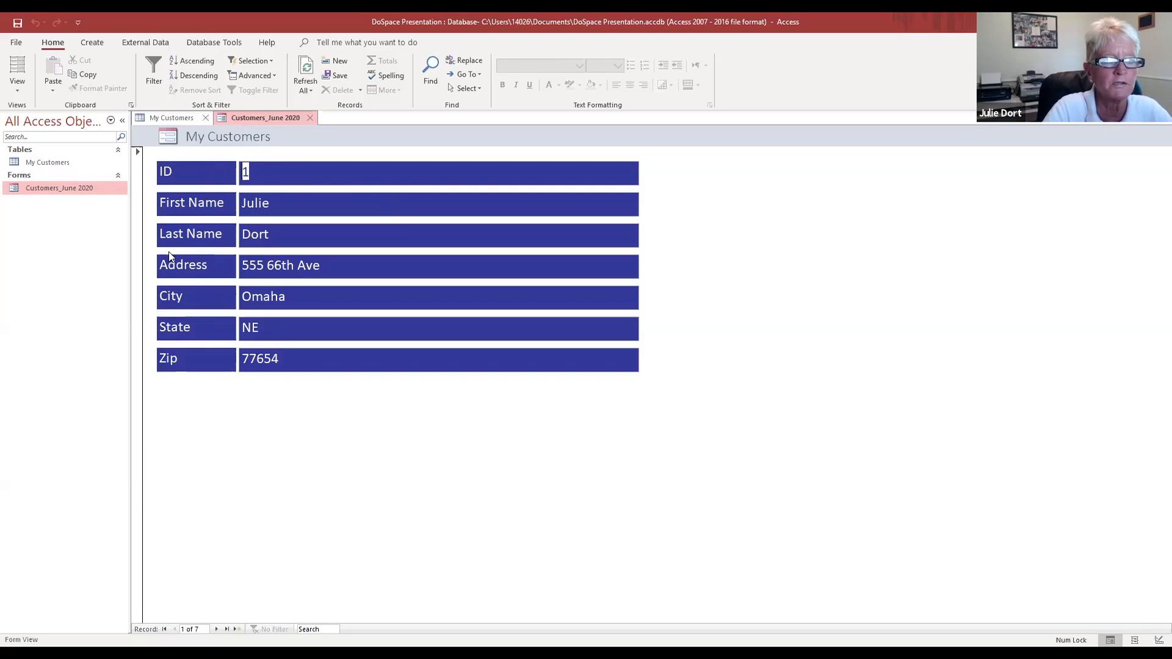
pyautogui.click(19, 90)
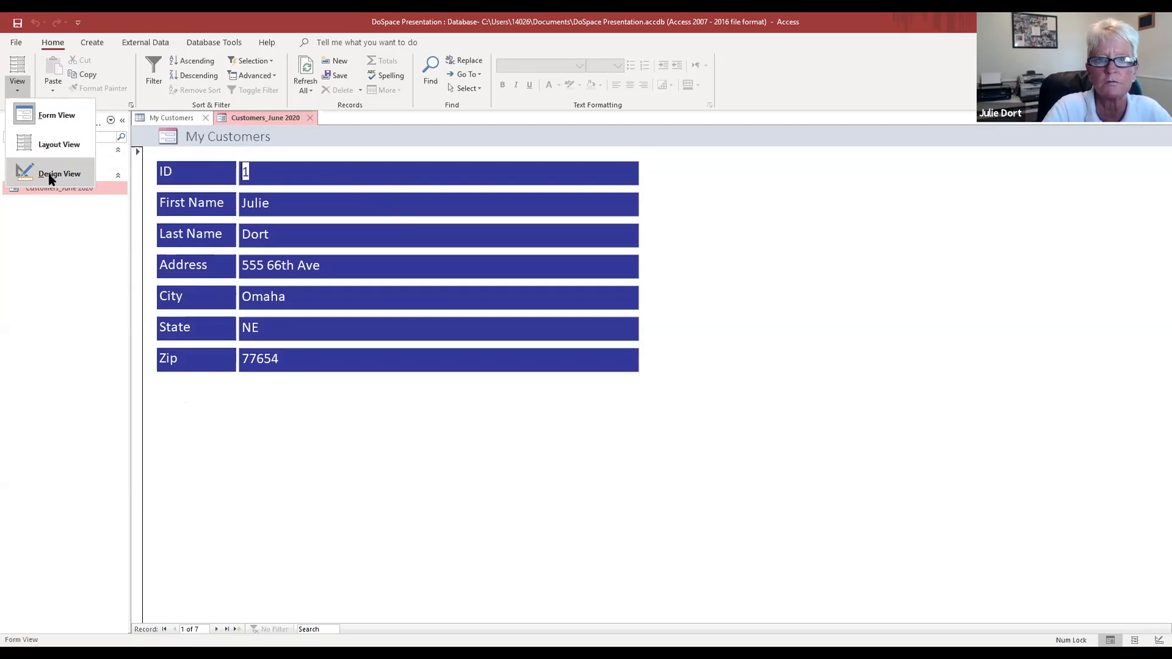
pyautogui.click(51, 177)
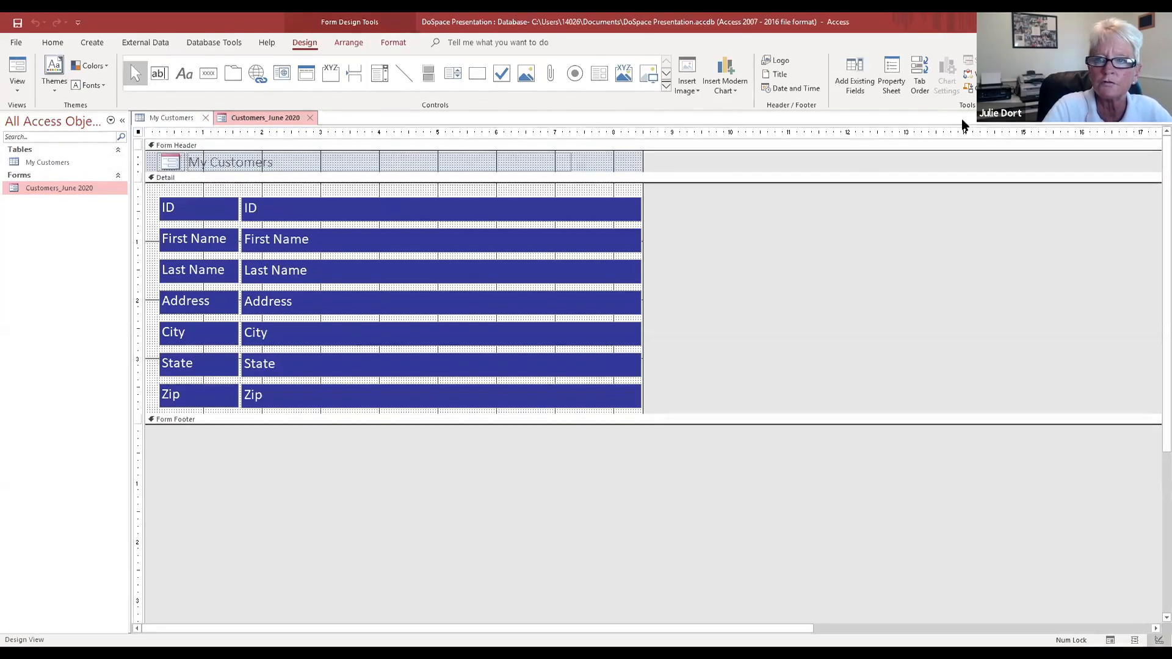
# Step: Add the existing Birthday field to the form between the ID and First Name rows
pyautogui.click(856, 72)
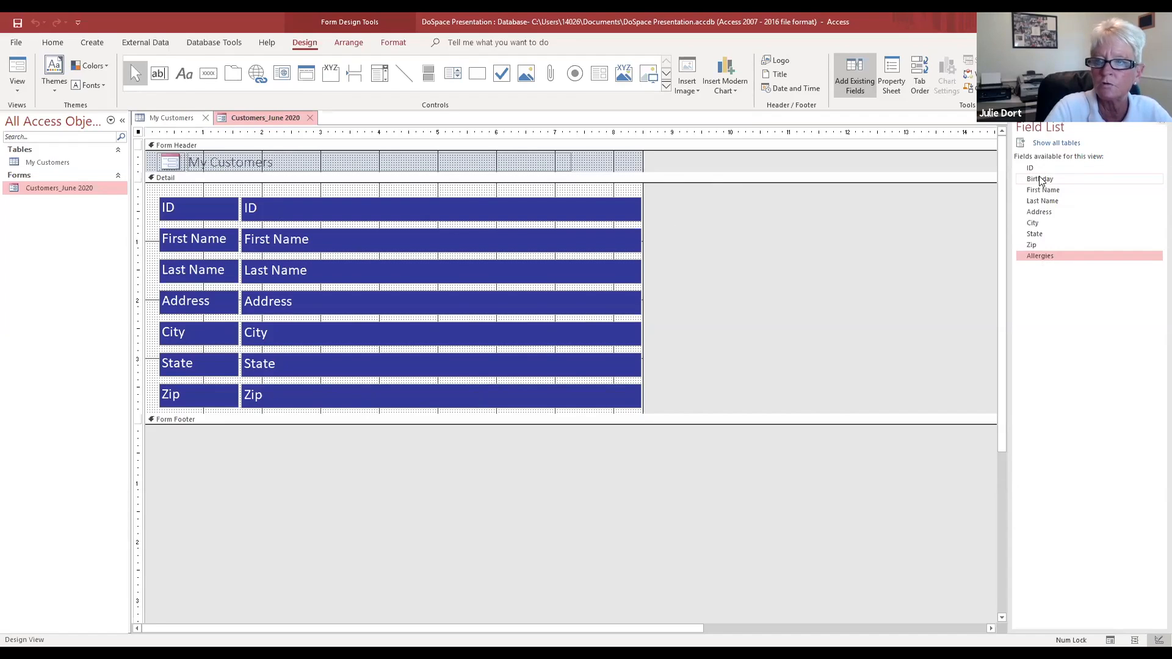
pyautogui.moveTo(1039, 181); pyautogui.dragTo(265, 221)
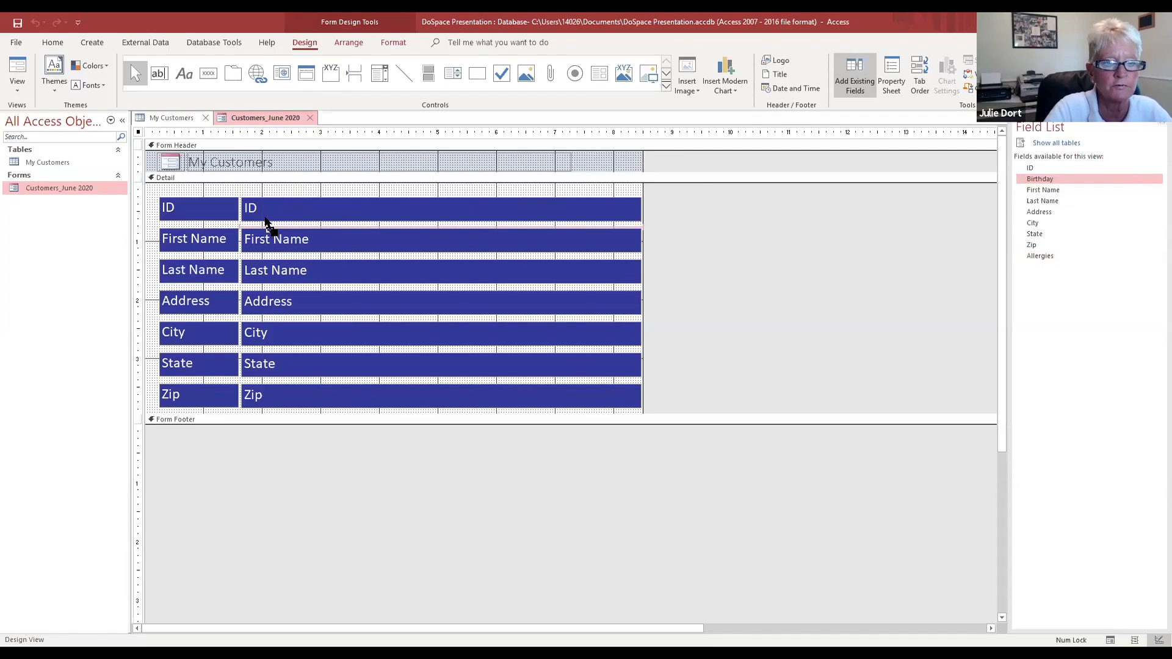
pyautogui.moveTo(266, 221); pyautogui.dragTo(266, 222)
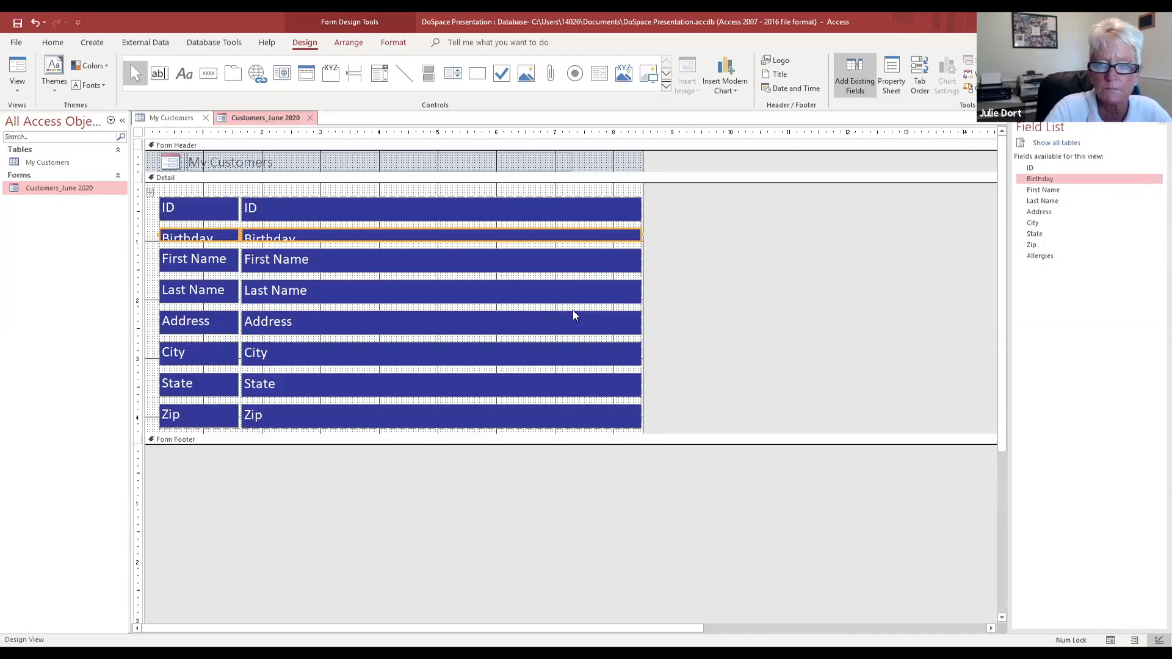
# Step: Add the existing Allergies field to the form below the Zip row and extend the Form Footer section downward
pyautogui.click(1051, 258)
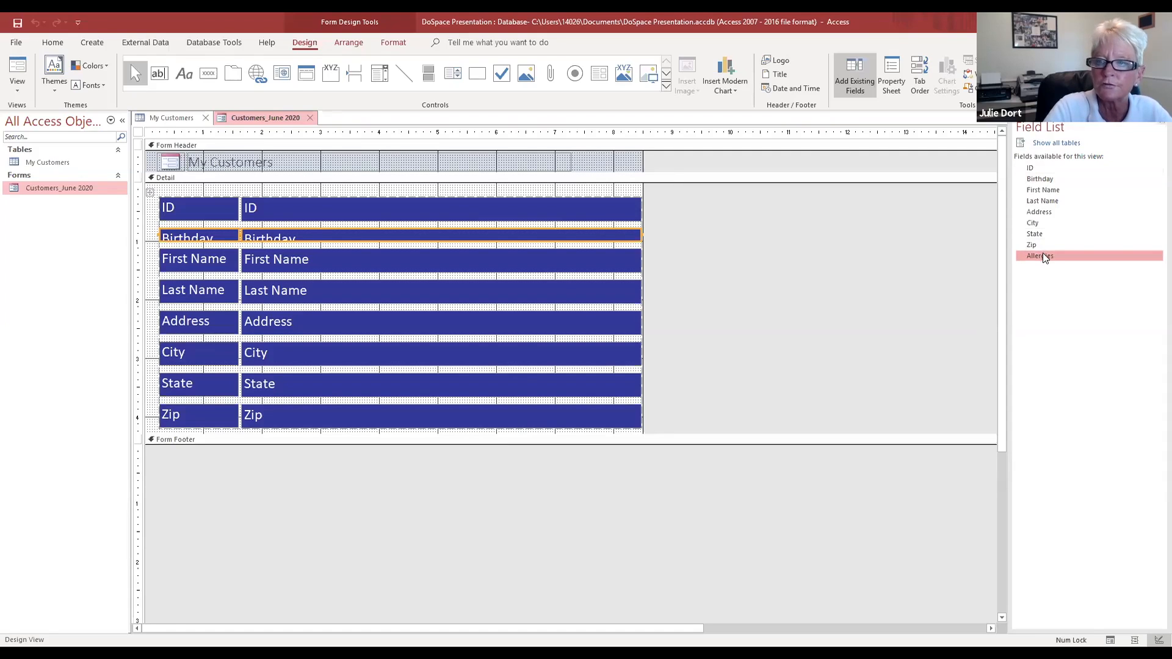
pyautogui.moveTo(1044, 257); pyautogui.dragTo(600, 433)
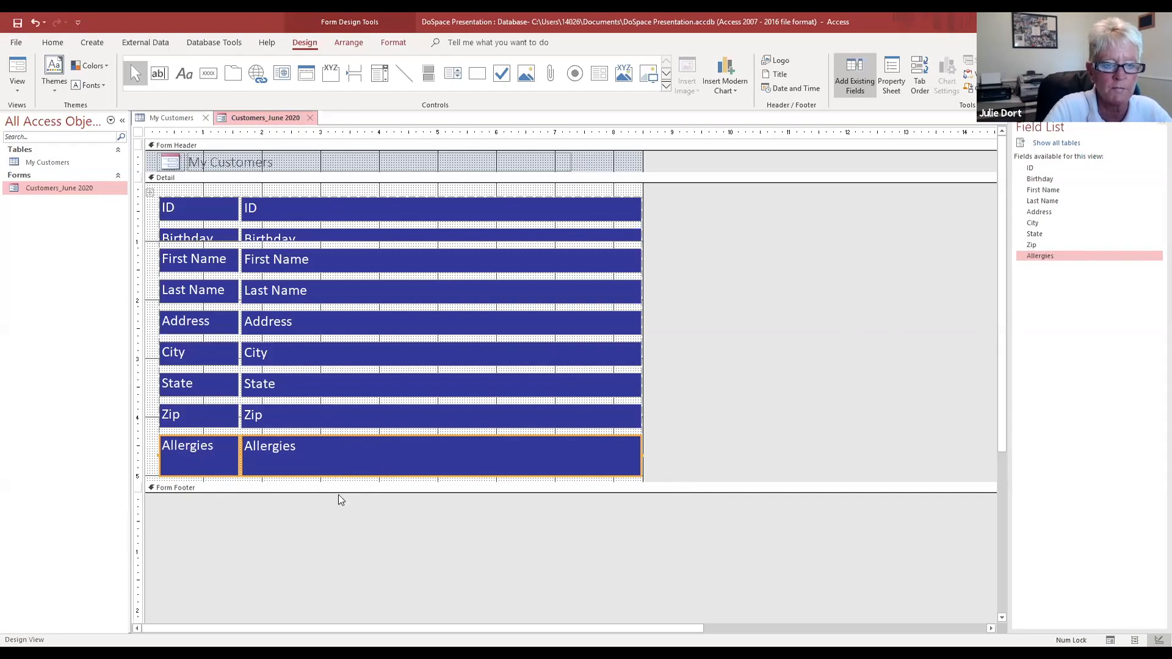
pyautogui.moveTo(362, 492); pyautogui.dragTo(362, 526)
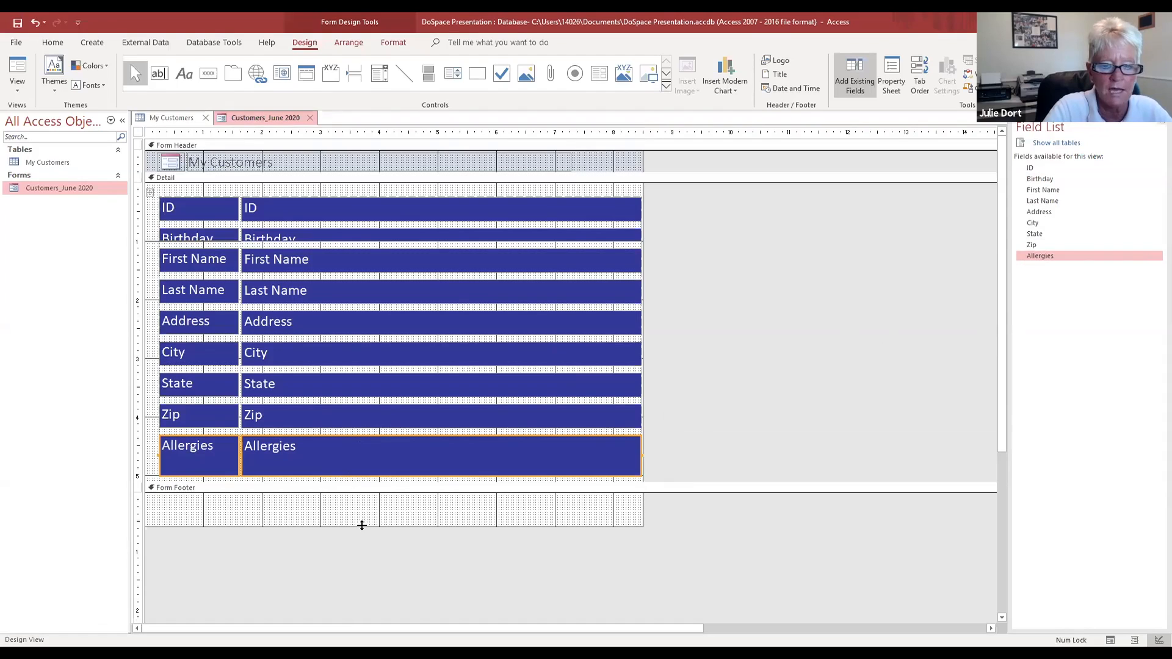
pyautogui.click(350, 488)
pyautogui.click(324, 453)
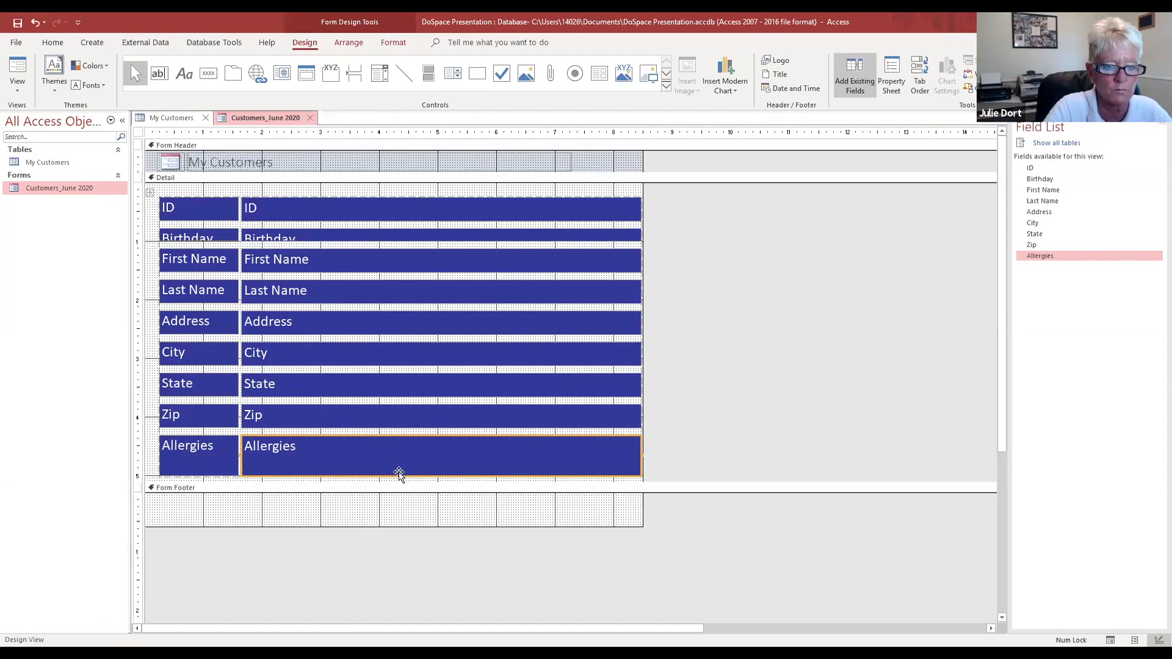
# Step: Make the Birthday row taller and the Allergies row shorter to match the height of the form's other rows
pyautogui.click(301, 237)
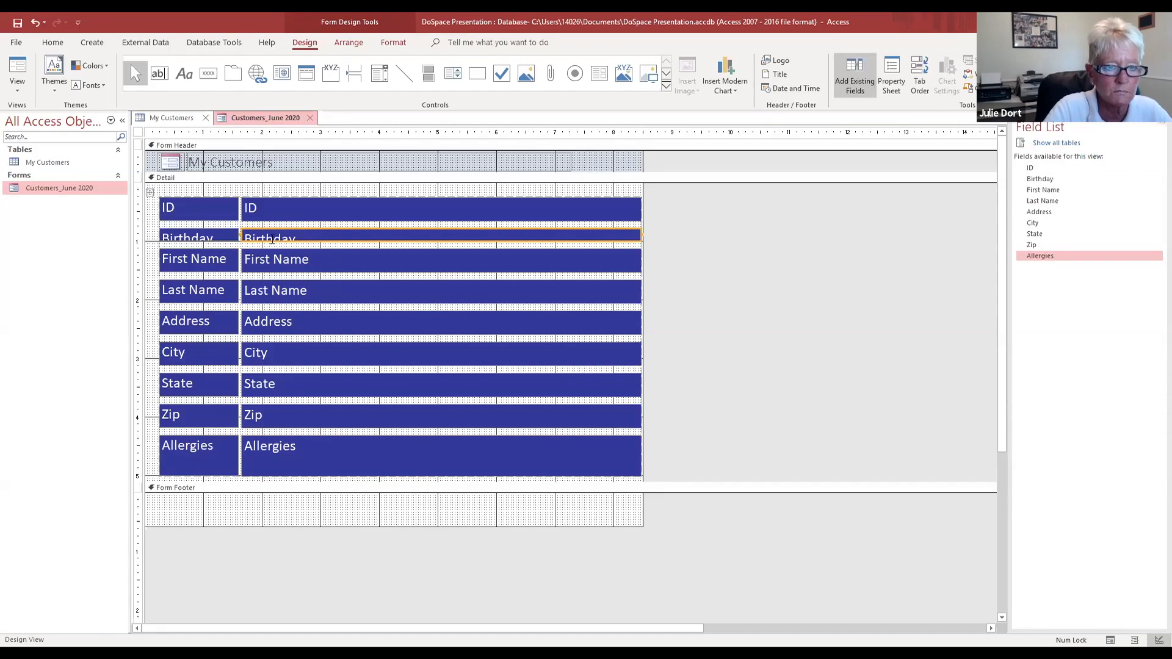
pyautogui.moveTo(282, 241); pyautogui.dragTo(292, 262)
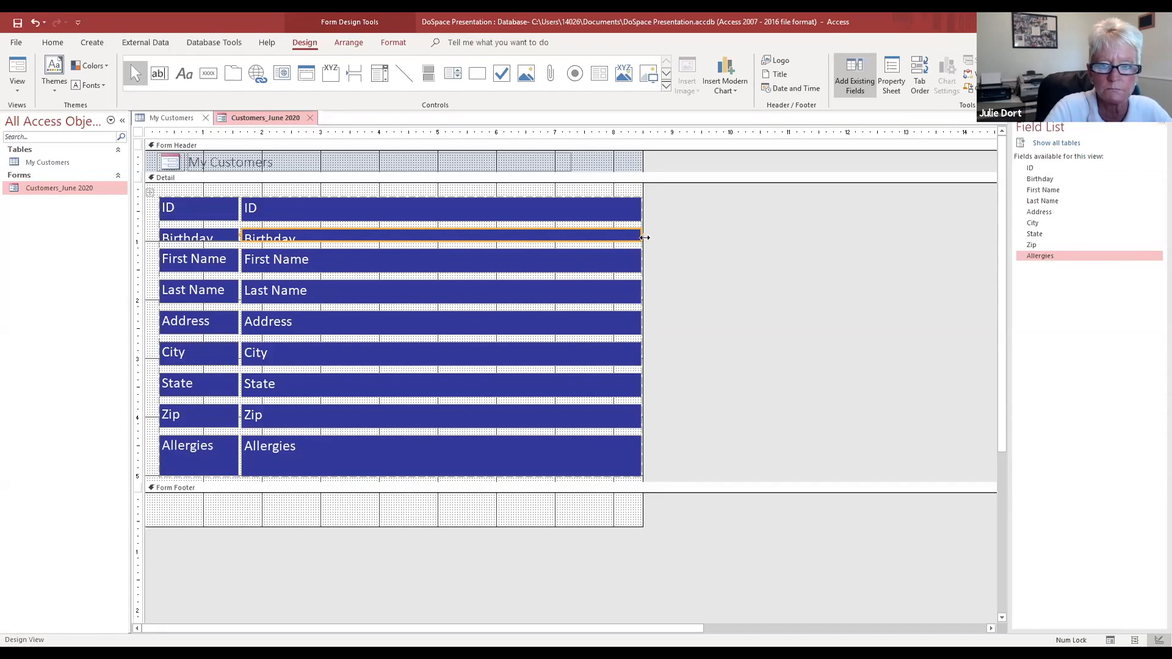
pyautogui.moveTo(639, 240); pyautogui.dragTo(645, 246)
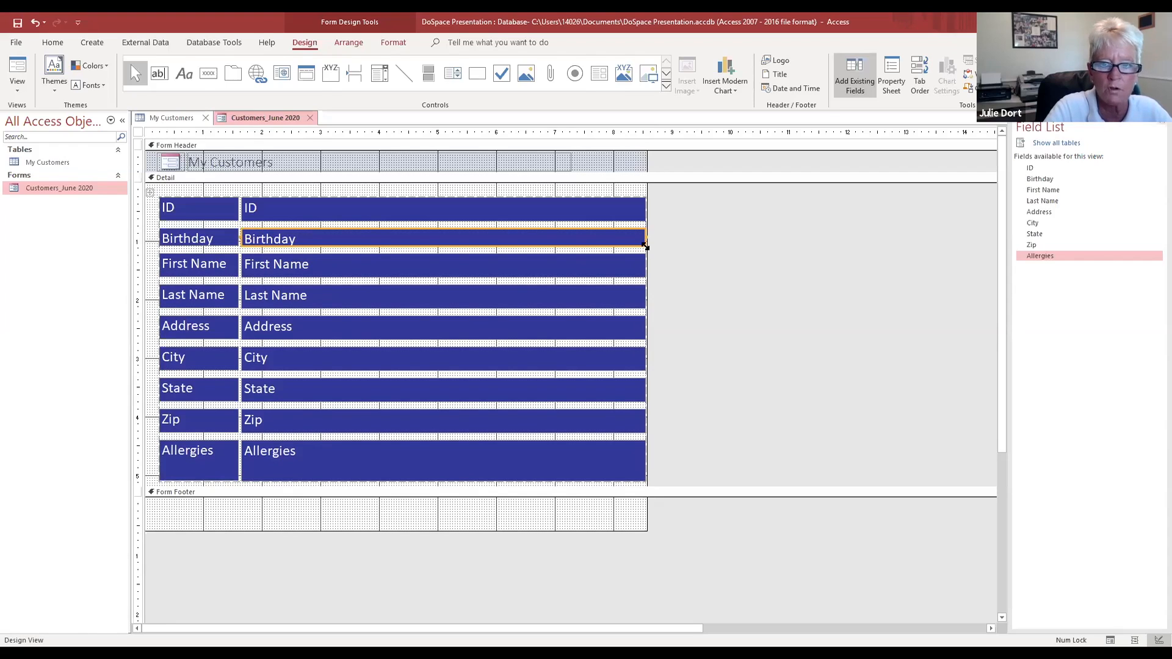
pyautogui.moveTo(646, 246); pyautogui.dragTo(645, 251)
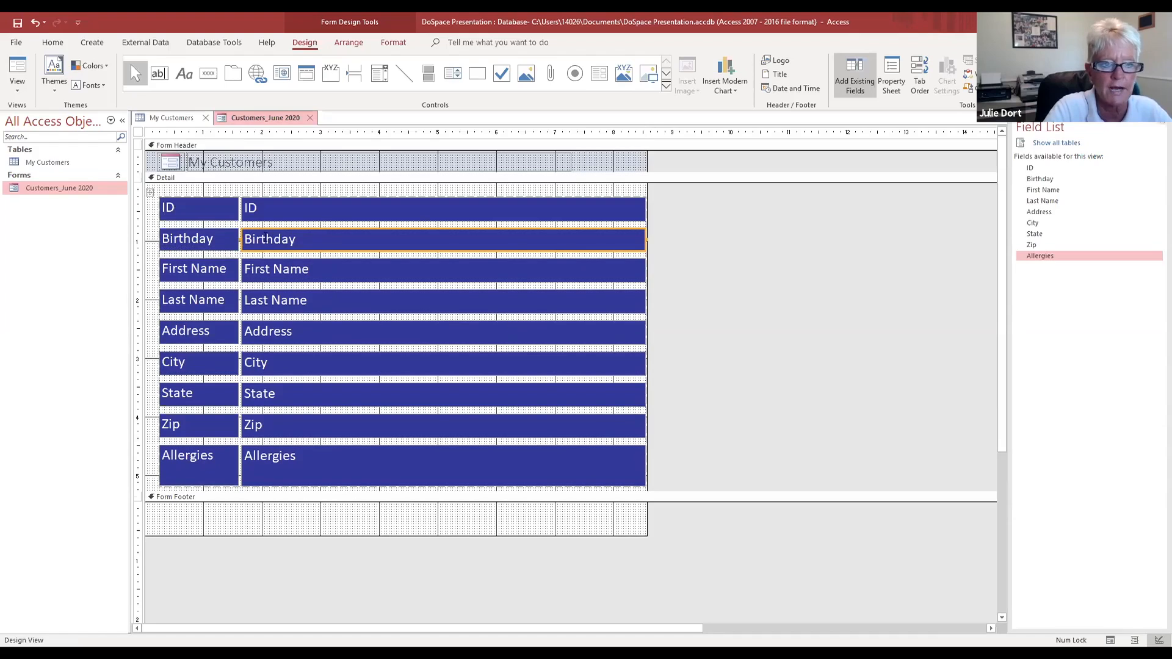
pyautogui.click(419, 457)
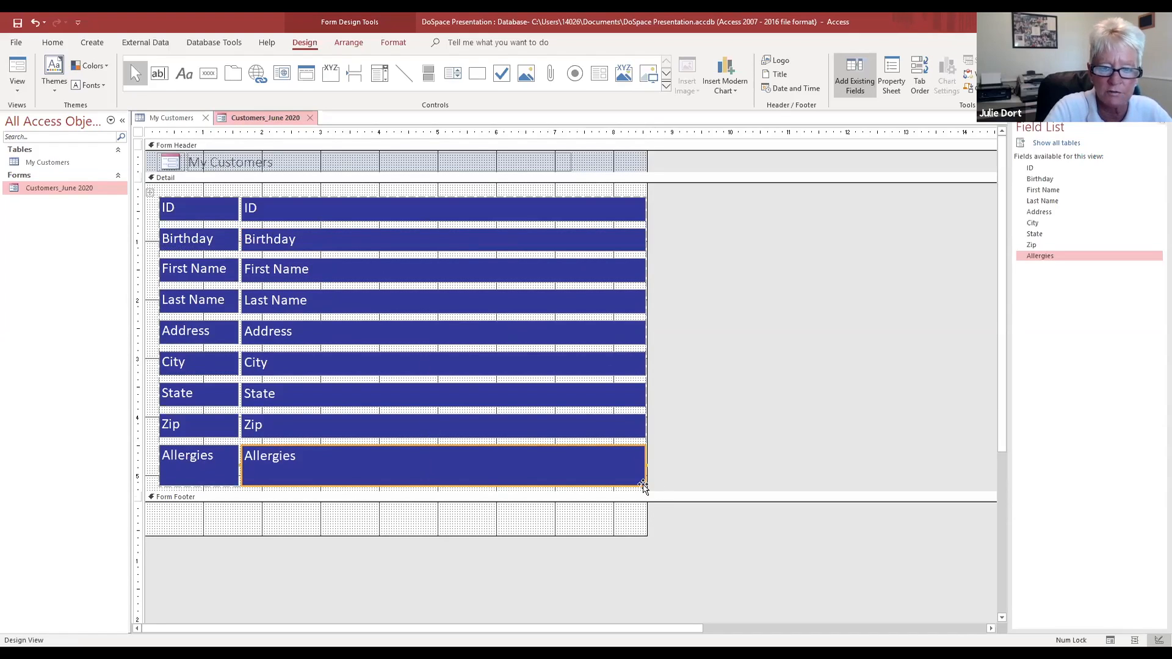
pyautogui.moveTo(643, 483); pyautogui.dragTo(643, 470)
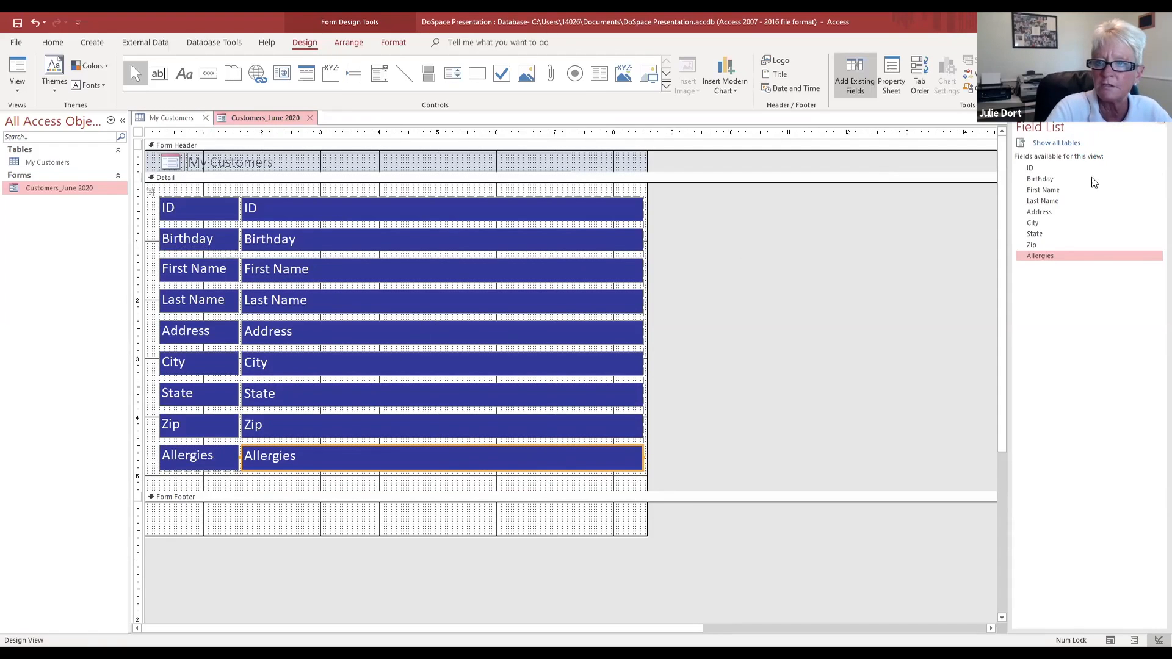
# Step: Close the field list and switch the Customers_June 2020 form to Form View
pyautogui.click(1154, 125)
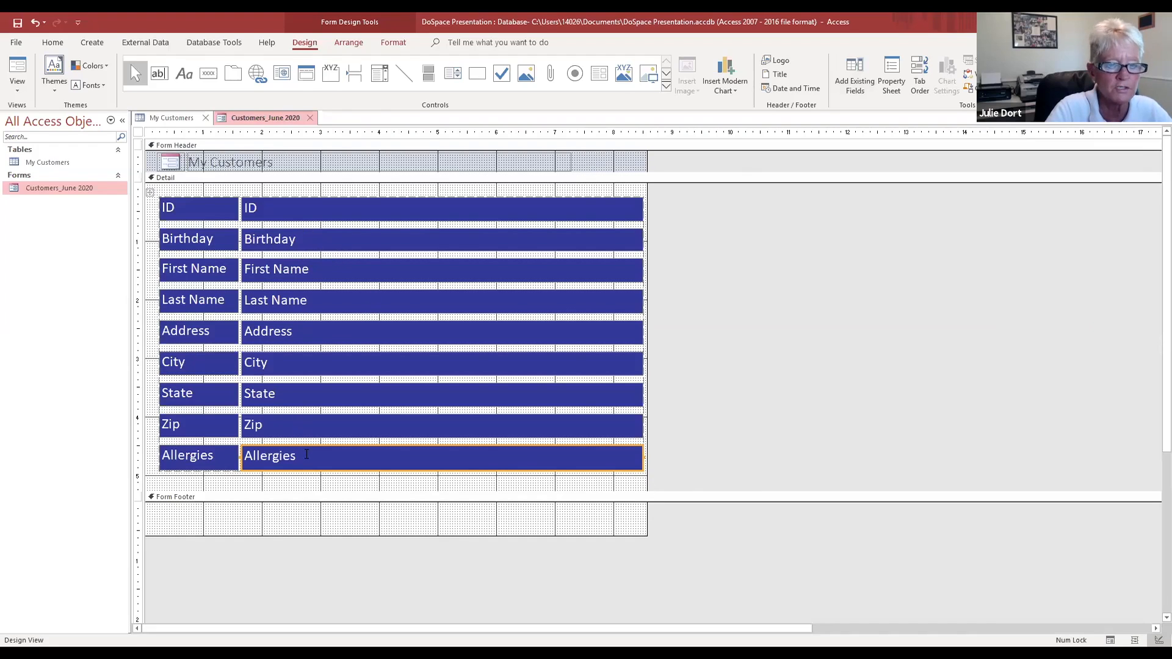
pyautogui.click(18, 95)
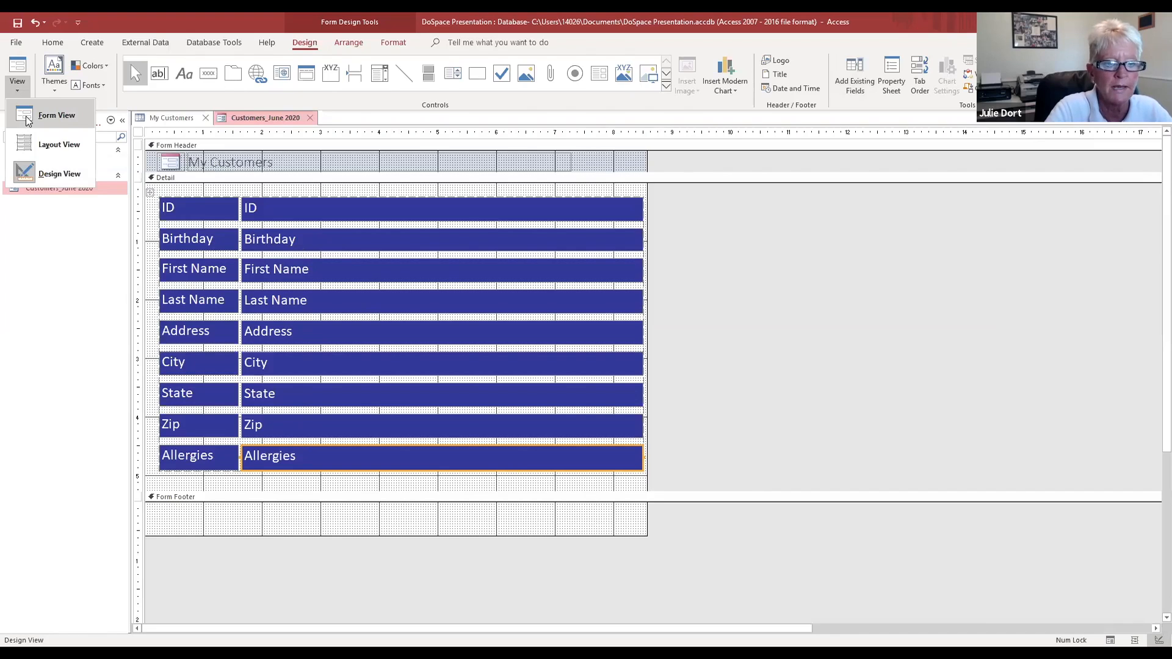
pyautogui.click(28, 120)
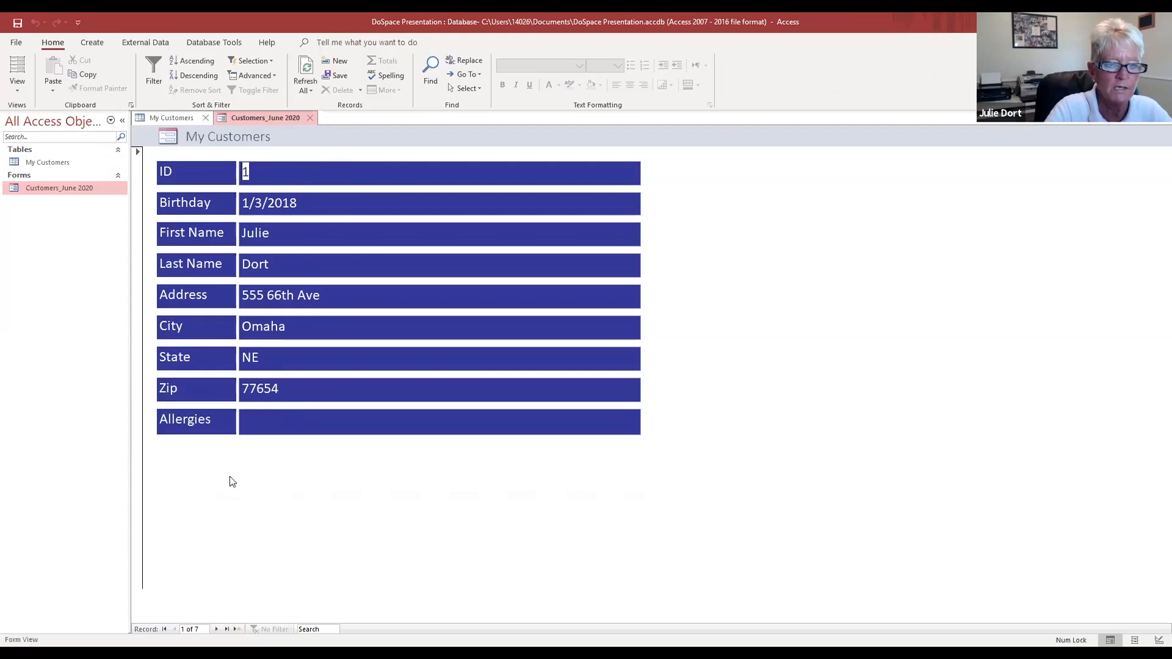
# Step: Browse forward through the form's customer records to the last one
pyautogui.click(217, 629)
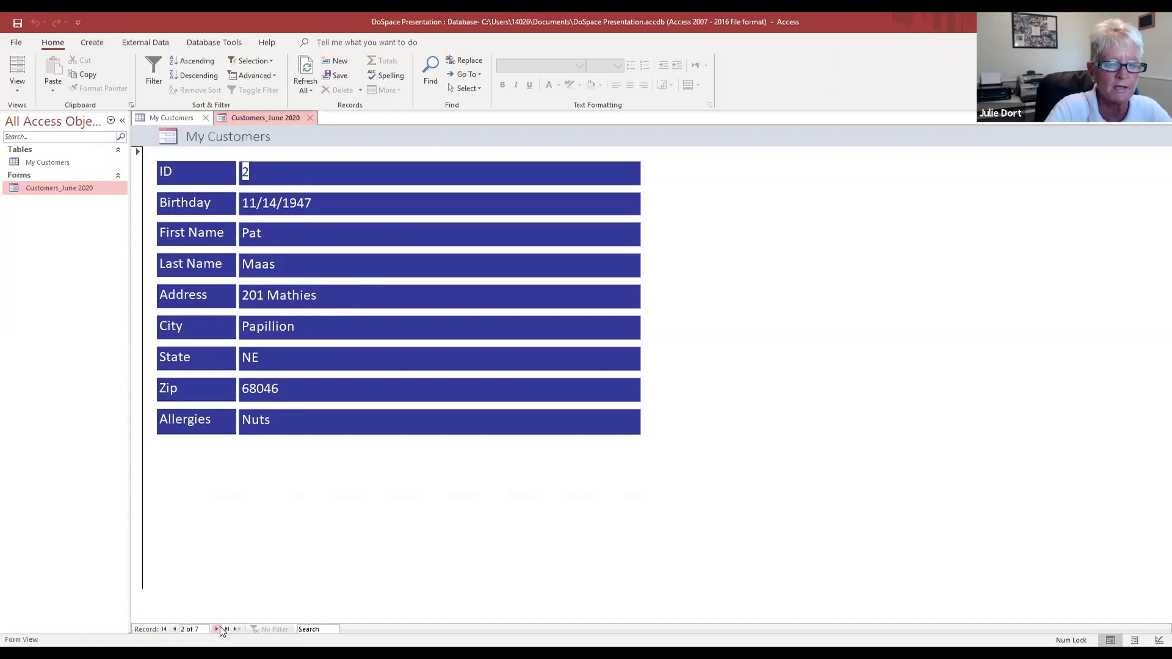
pyautogui.click(217, 630)
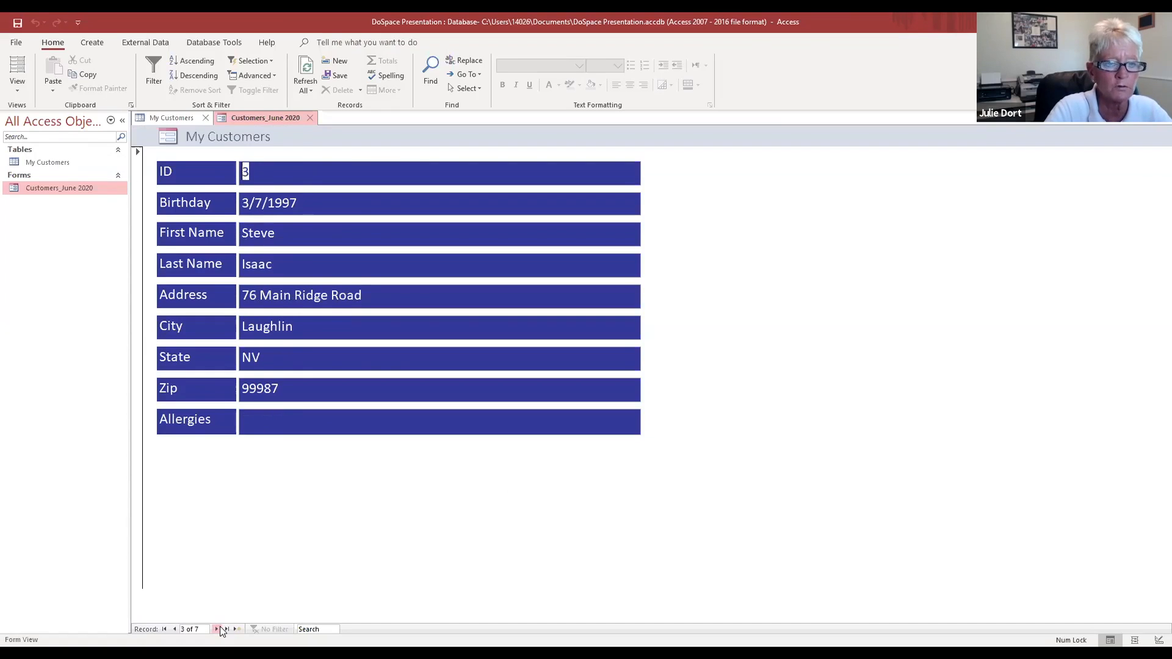
pyautogui.click(217, 629)
pyautogui.click(219, 628)
pyautogui.click(218, 629)
pyautogui.click(218, 630)
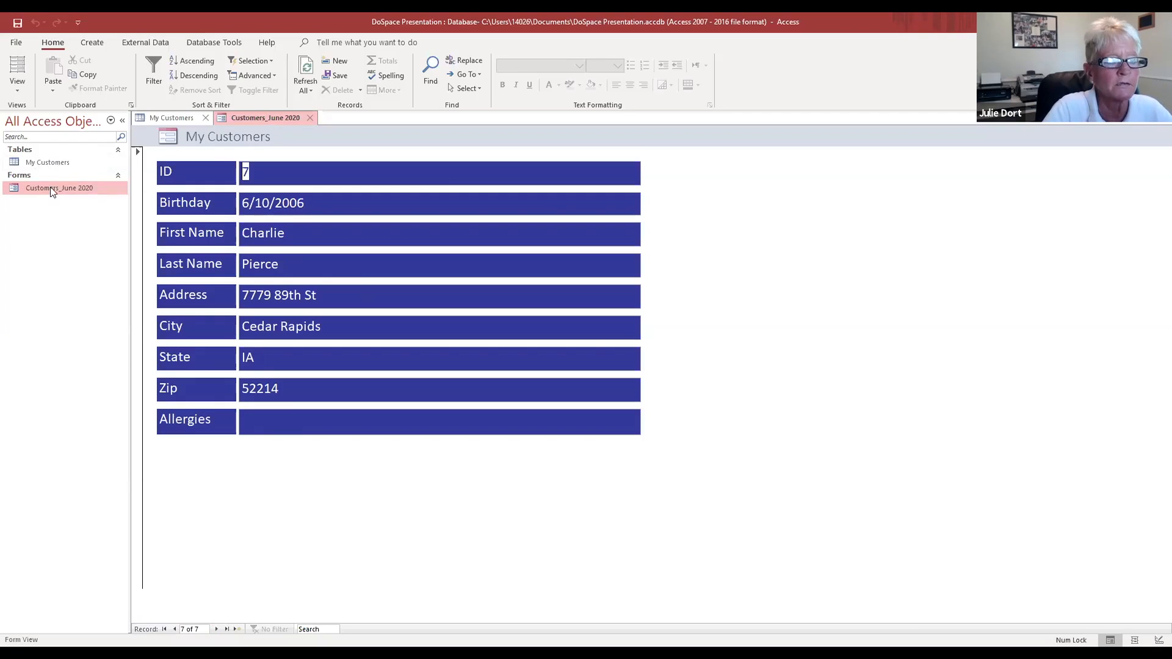
# Step: Create a new query in Design view with the My Customers table and enlarge the table box to show all its fields
pyautogui.click(90, 43)
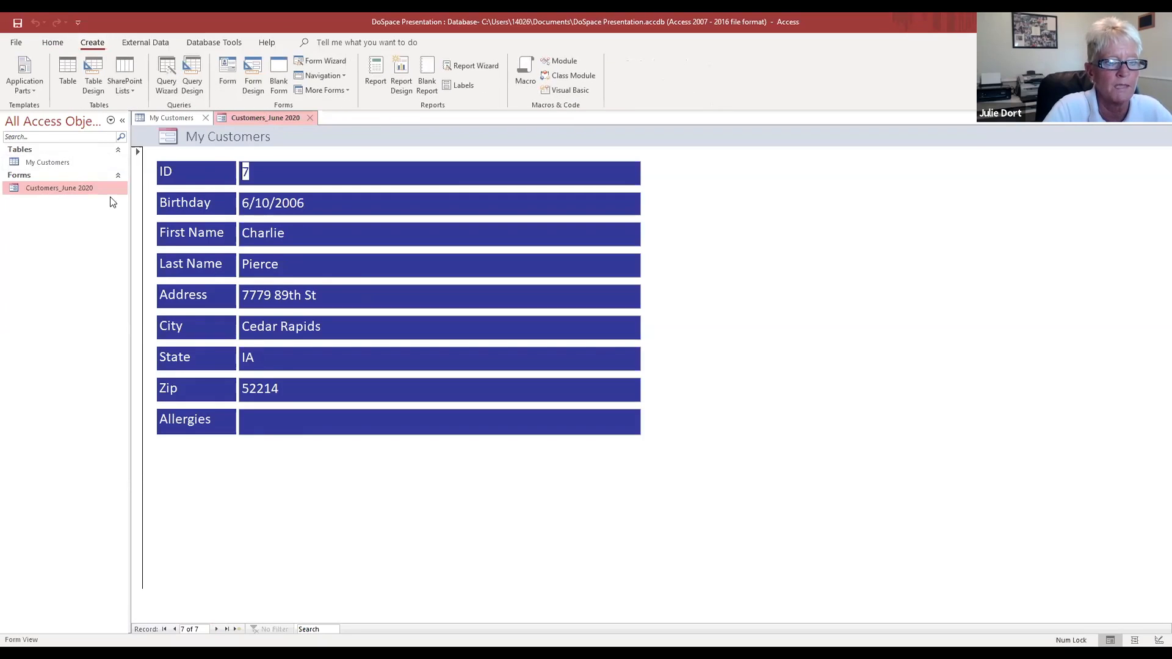
pyautogui.click(49, 160)
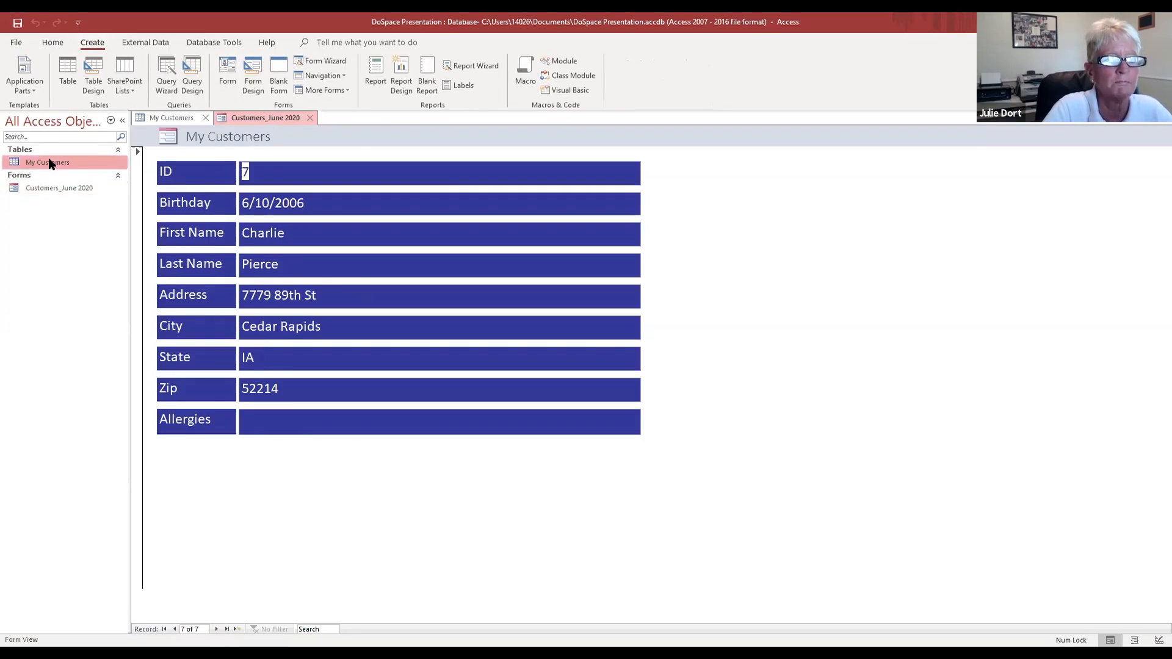
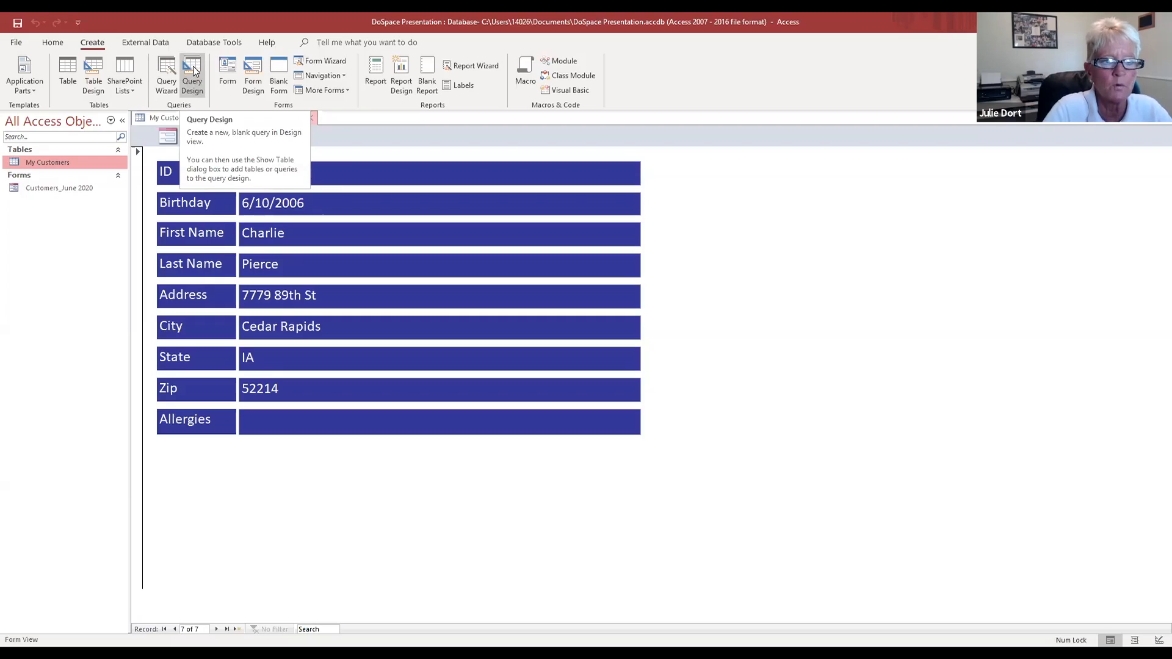
pyautogui.click(193, 66)
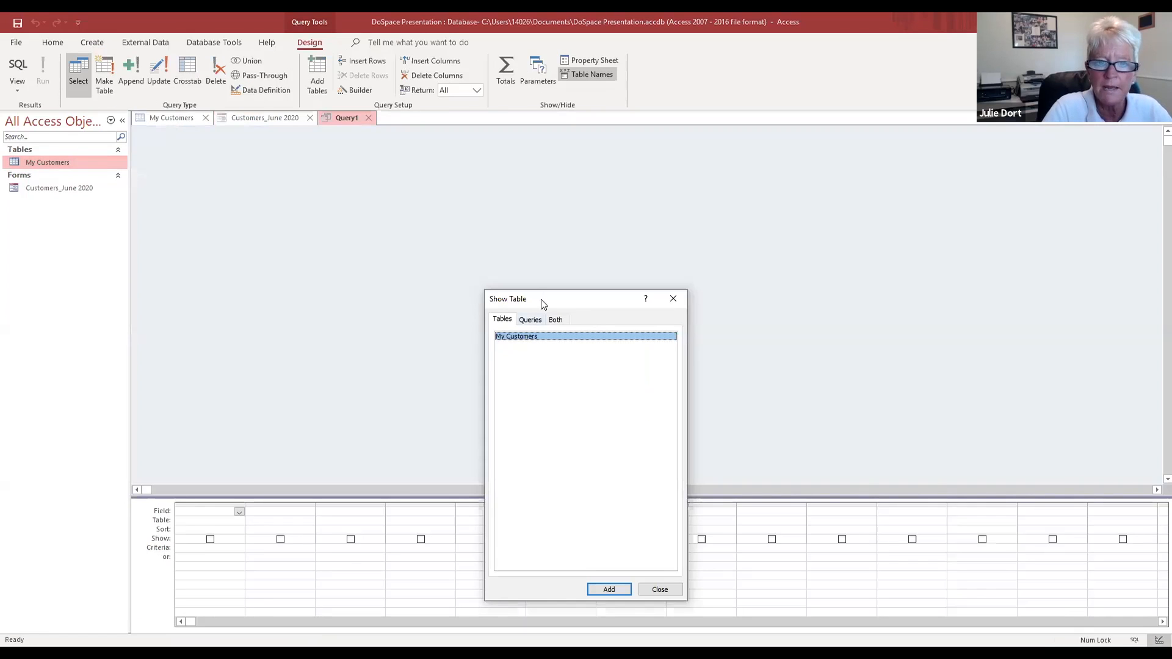
pyautogui.moveTo(538, 294); pyautogui.dragTo(373, 164)
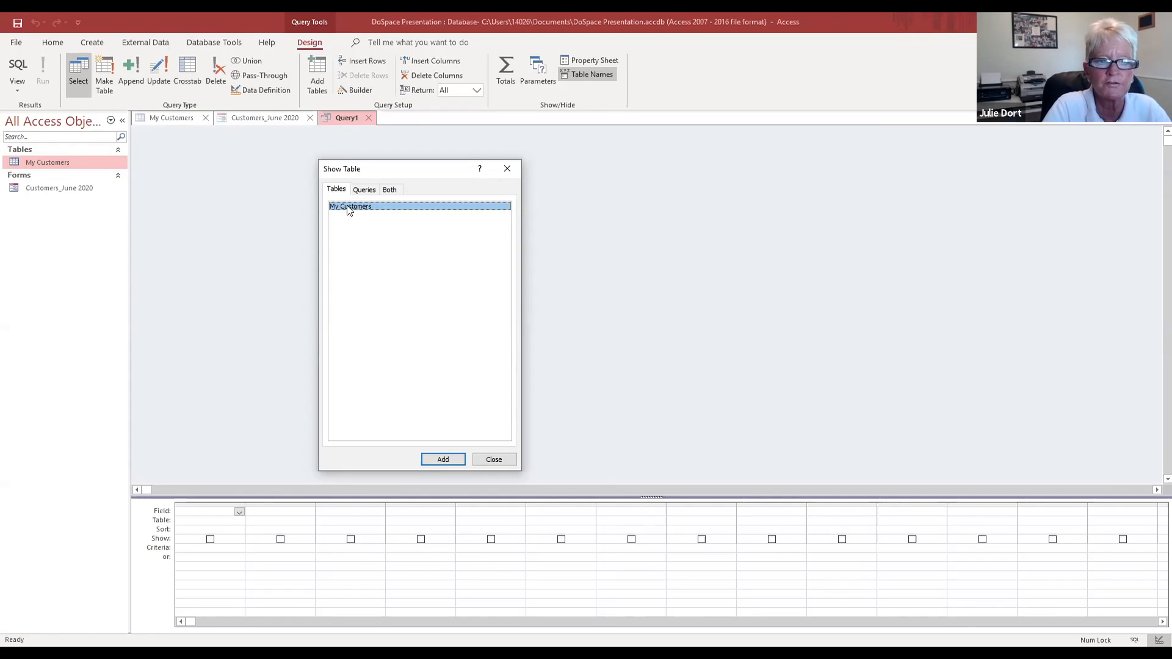
pyautogui.click(436, 462)
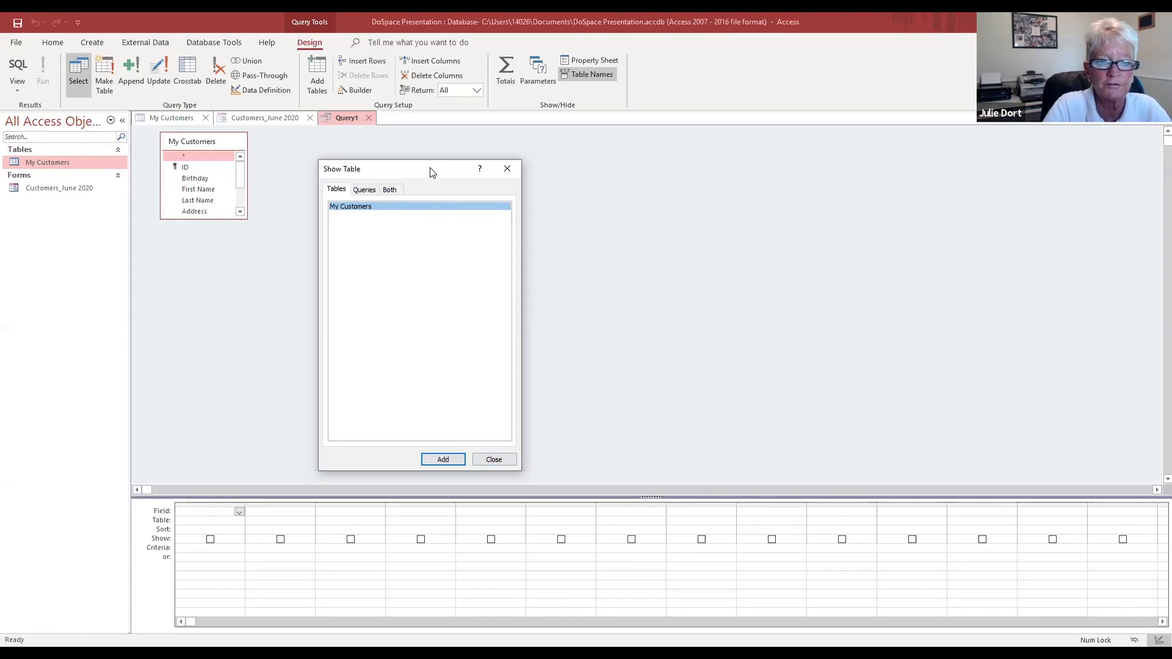
pyautogui.moveTo(453, 166); pyautogui.dragTo(480, 134)
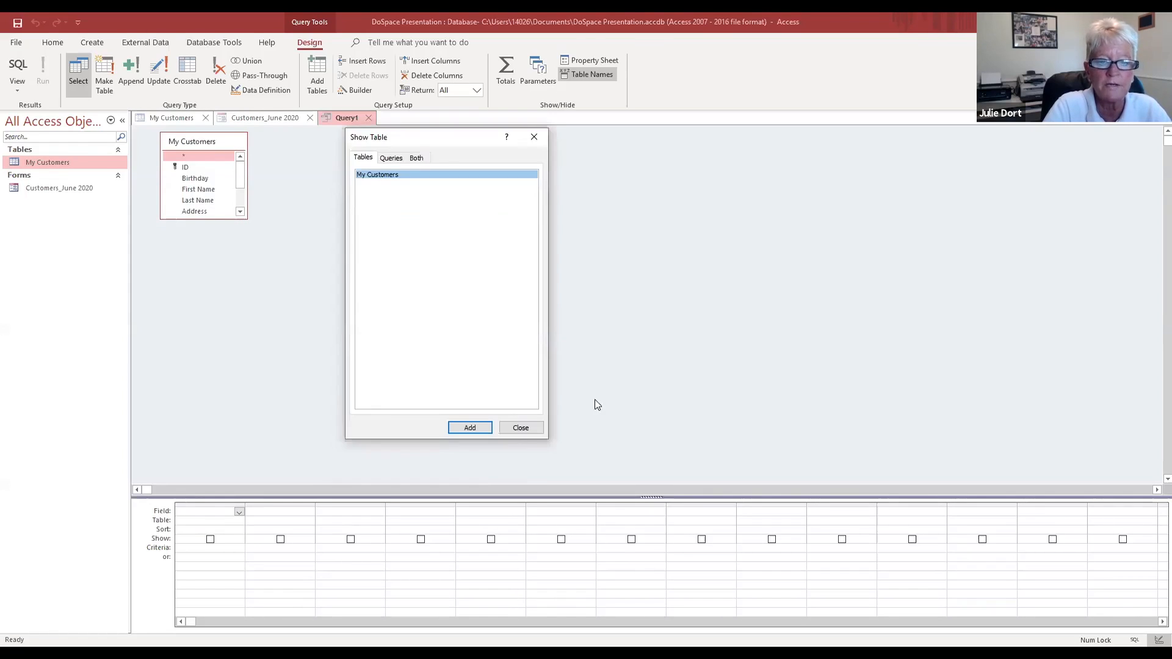
pyautogui.click(526, 432)
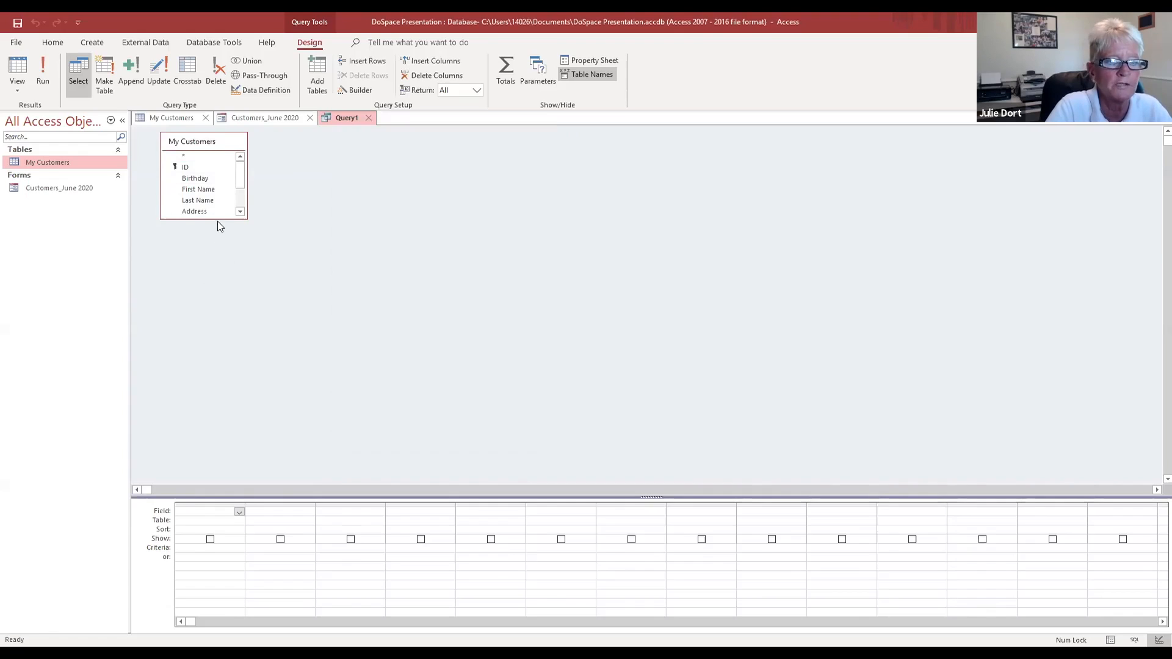
pyautogui.moveTo(239, 178)
pyautogui.mouseDown()
pyautogui.moveTo(236, 204)
pyautogui.moveTo(237, 170)
pyautogui.mouseUp()
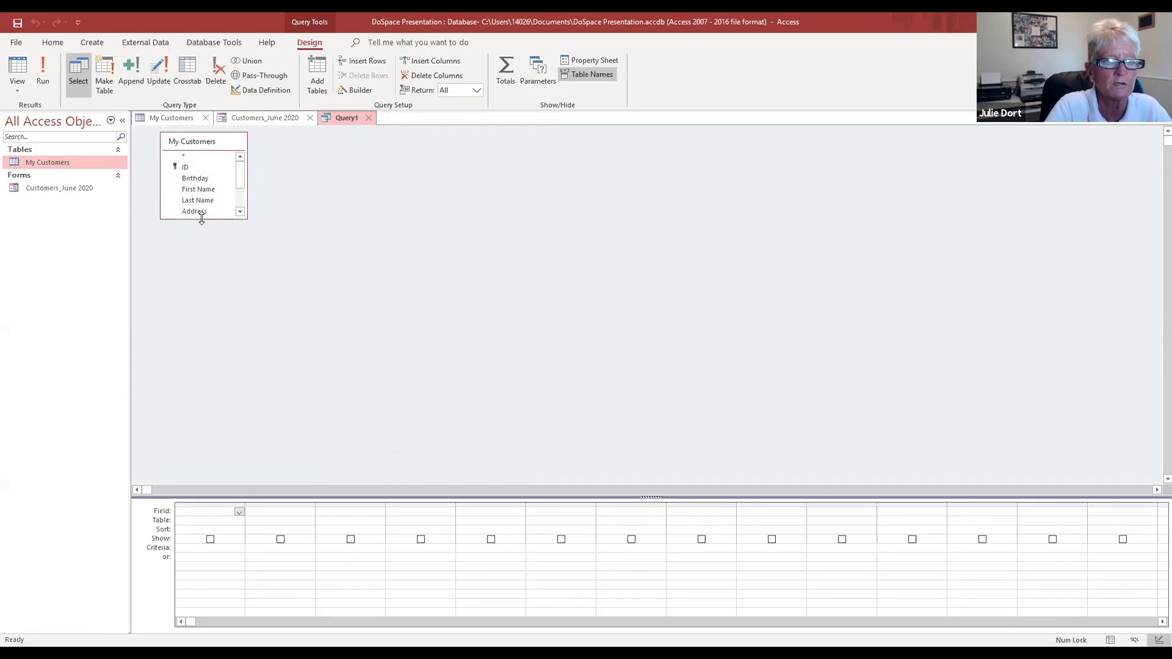
pyautogui.moveTo(201, 219); pyautogui.dragTo(202, 272)
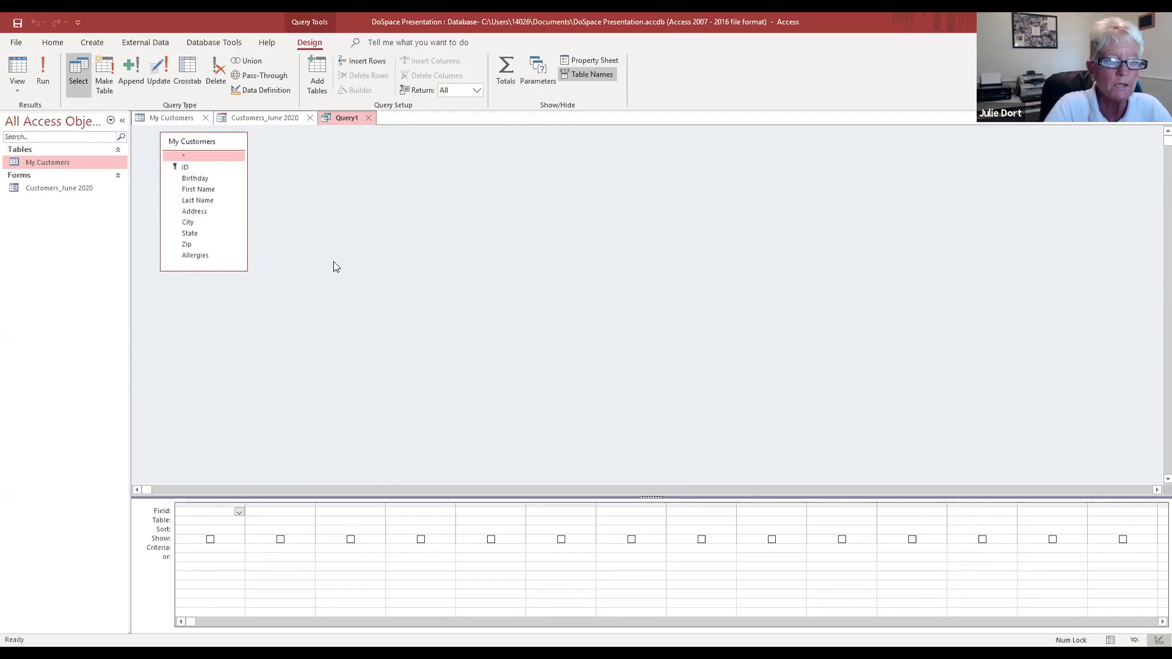
# Step: Add the First Name, Last Name and Address fields as the first three columns of the query
pyautogui.doubleClick(213, 191)
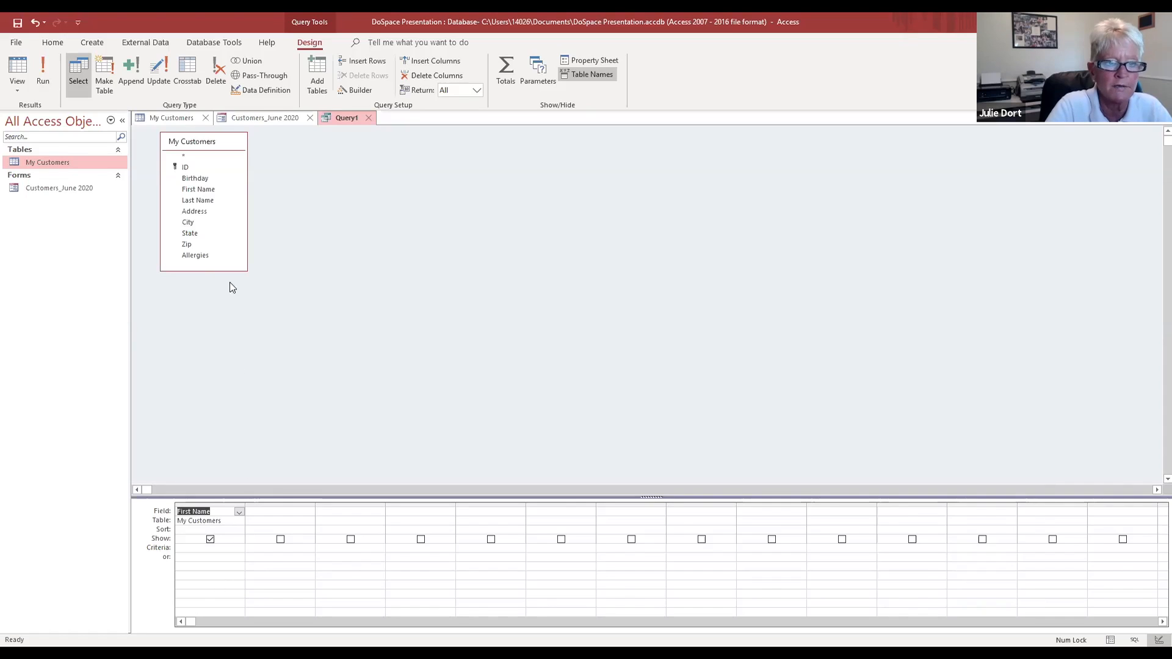
pyautogui.click(304, 513)
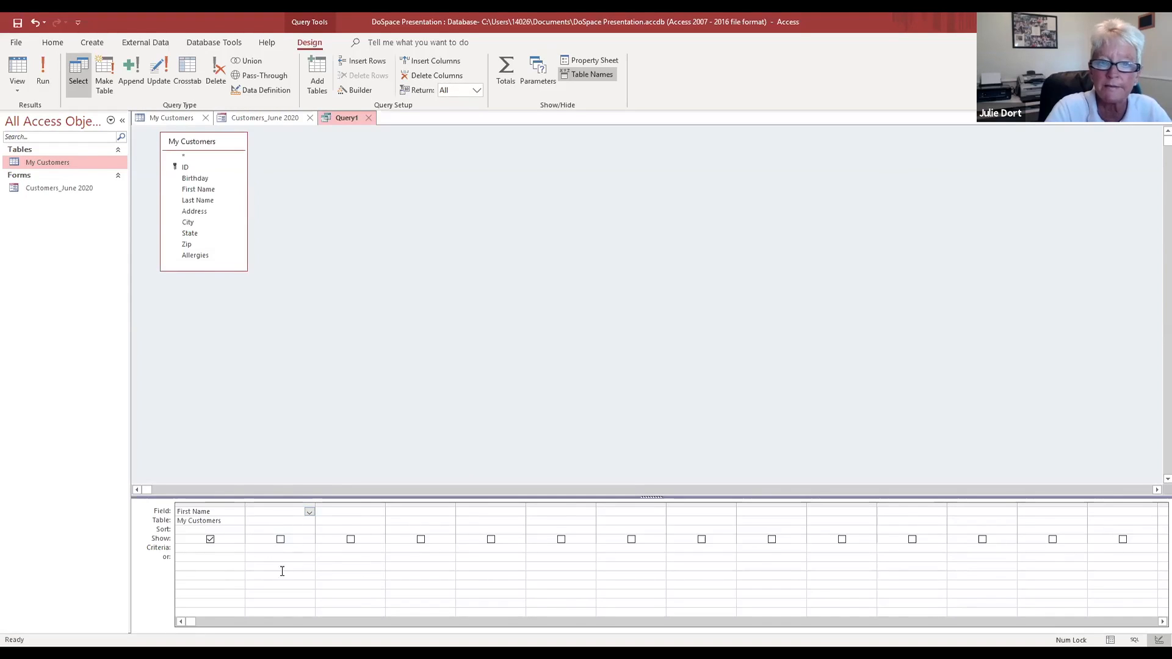
pyautogui.click(309, 513)
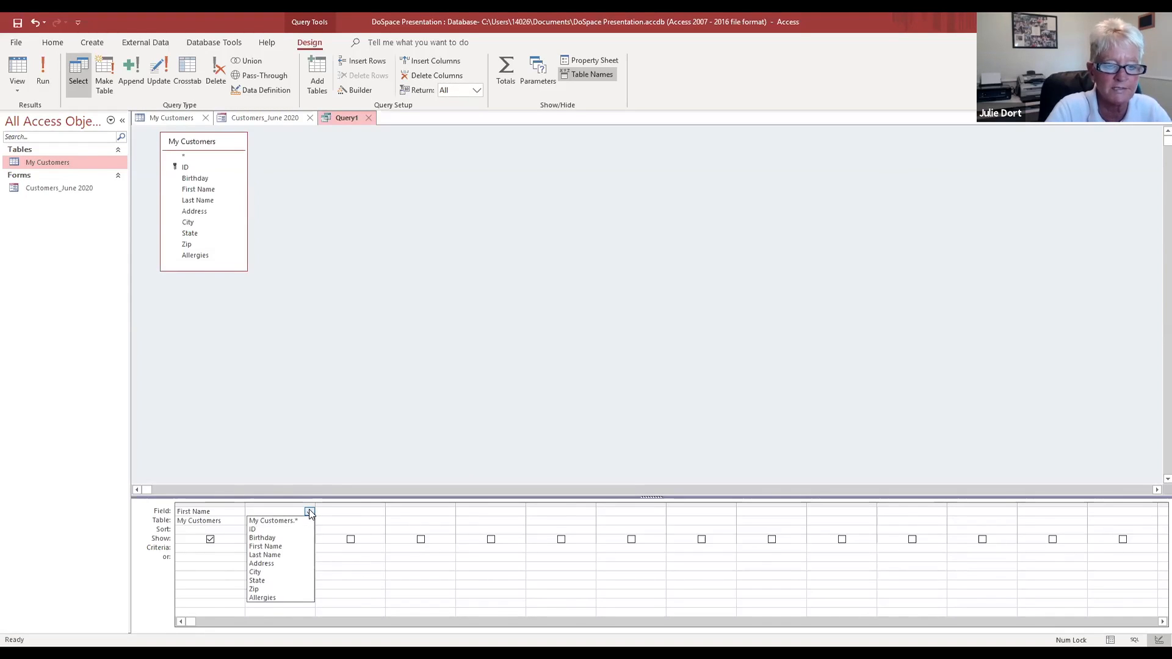
pyautogui.click(284, 556)
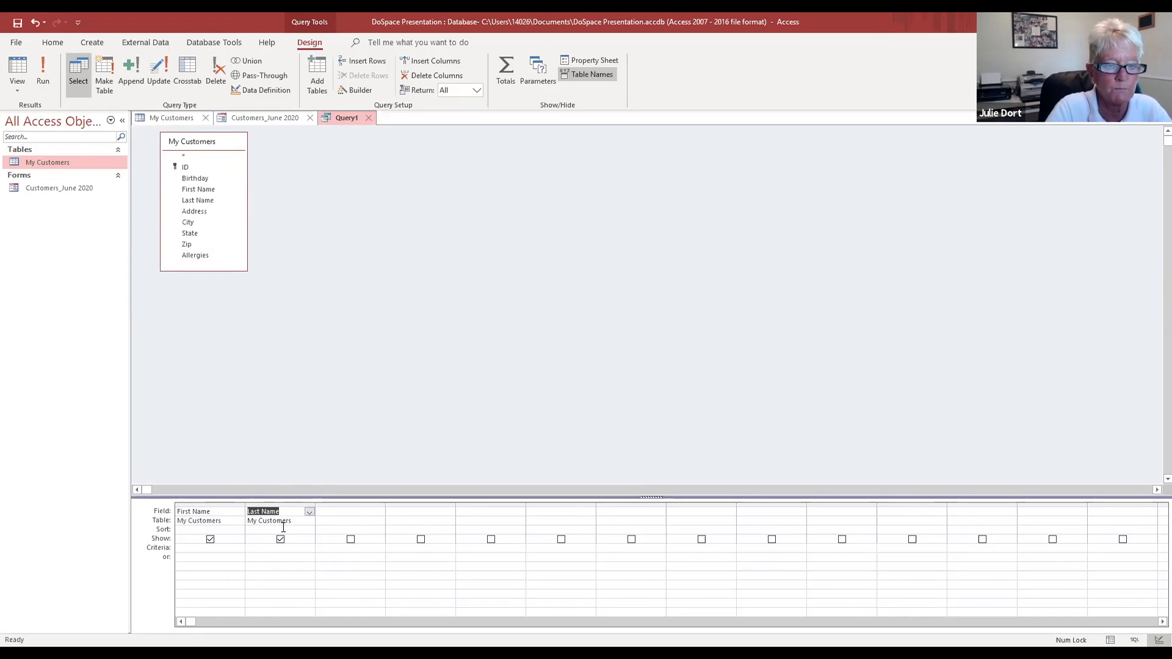
pyautogui.click(348, 511)
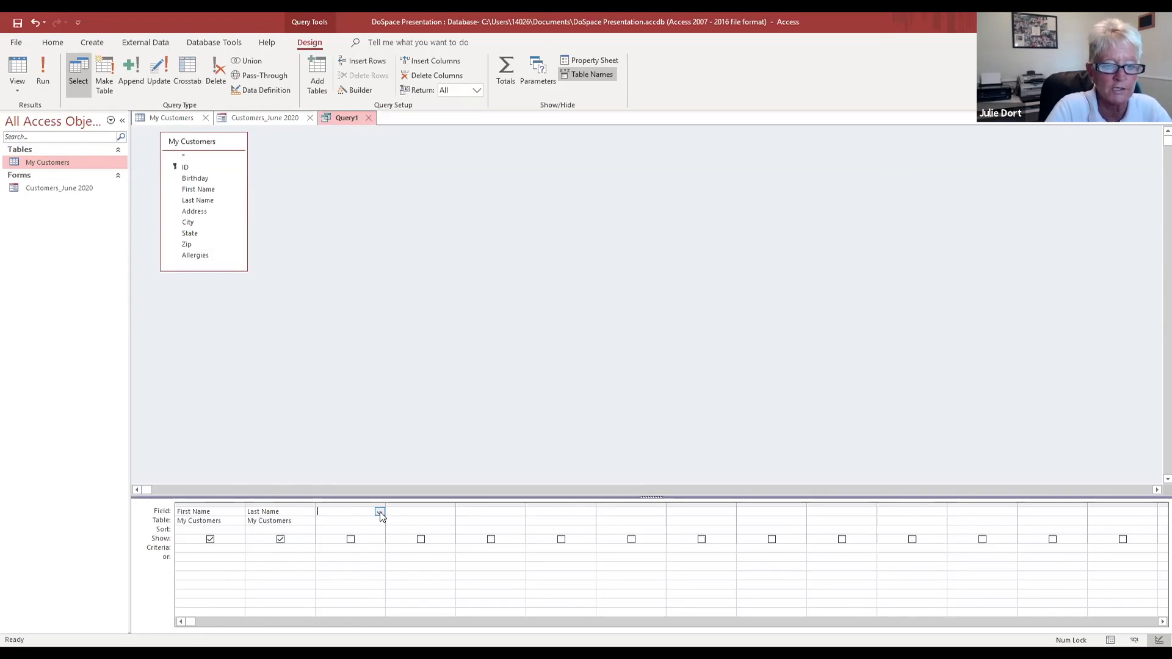
pyautogui.click(379, 511)
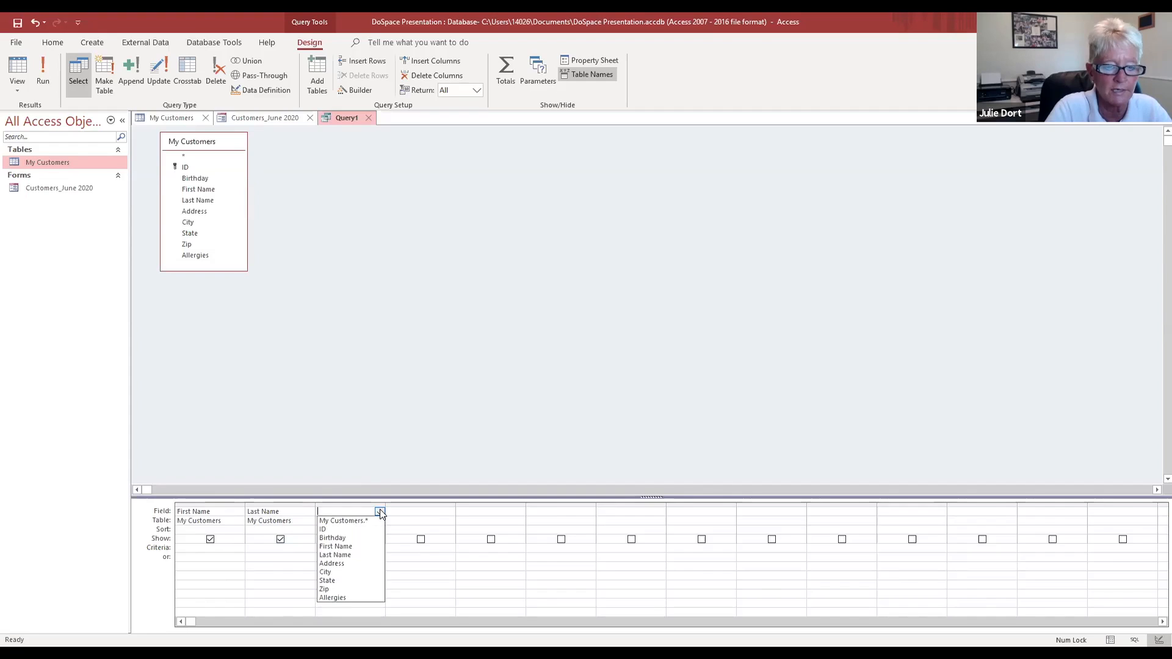
pyautogui.click(343, 564)
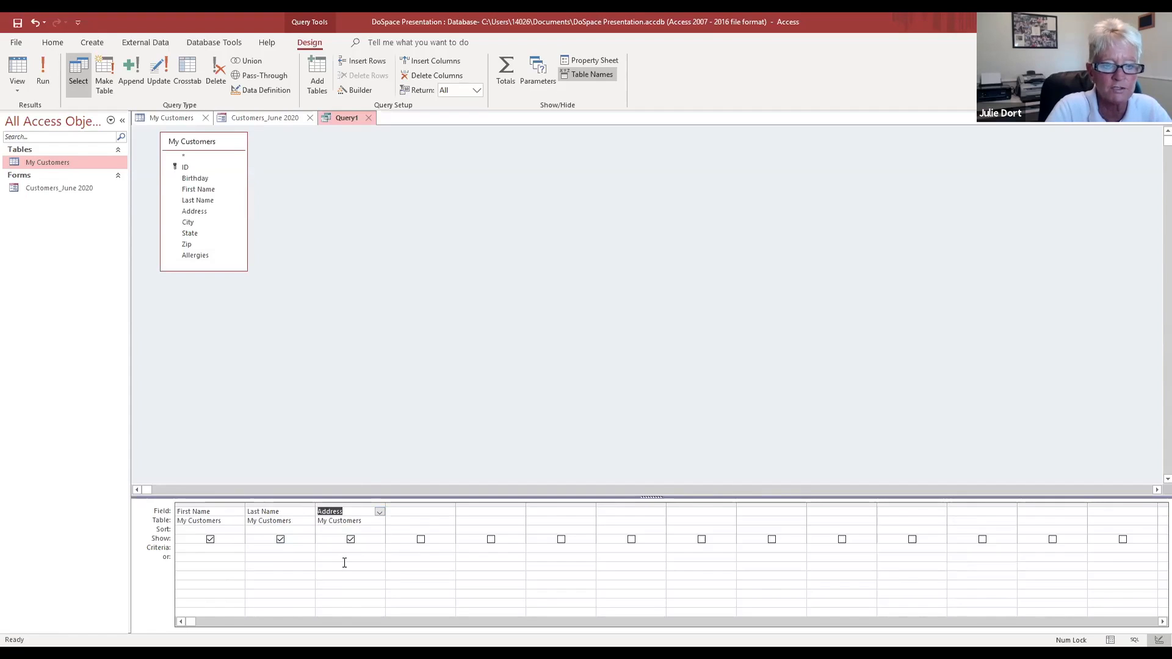
# Step: Add the City, State and Zip fields to the query after the Address column
pyautogui.click(411, 511)
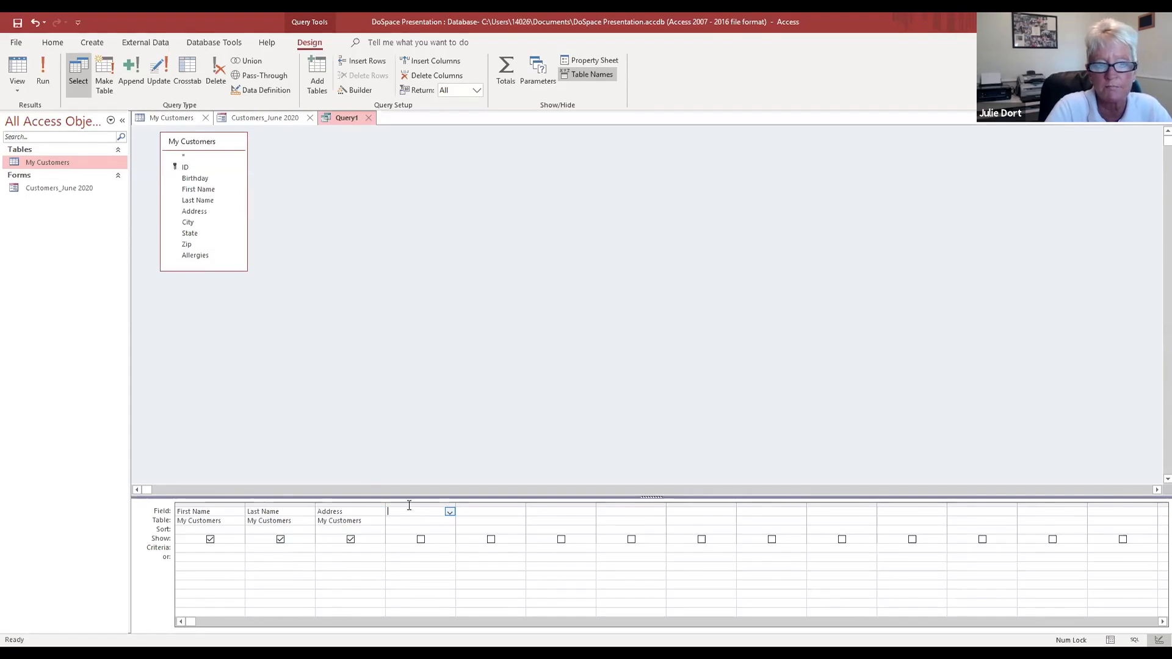
pyautogui.doubleClick(199, 223)
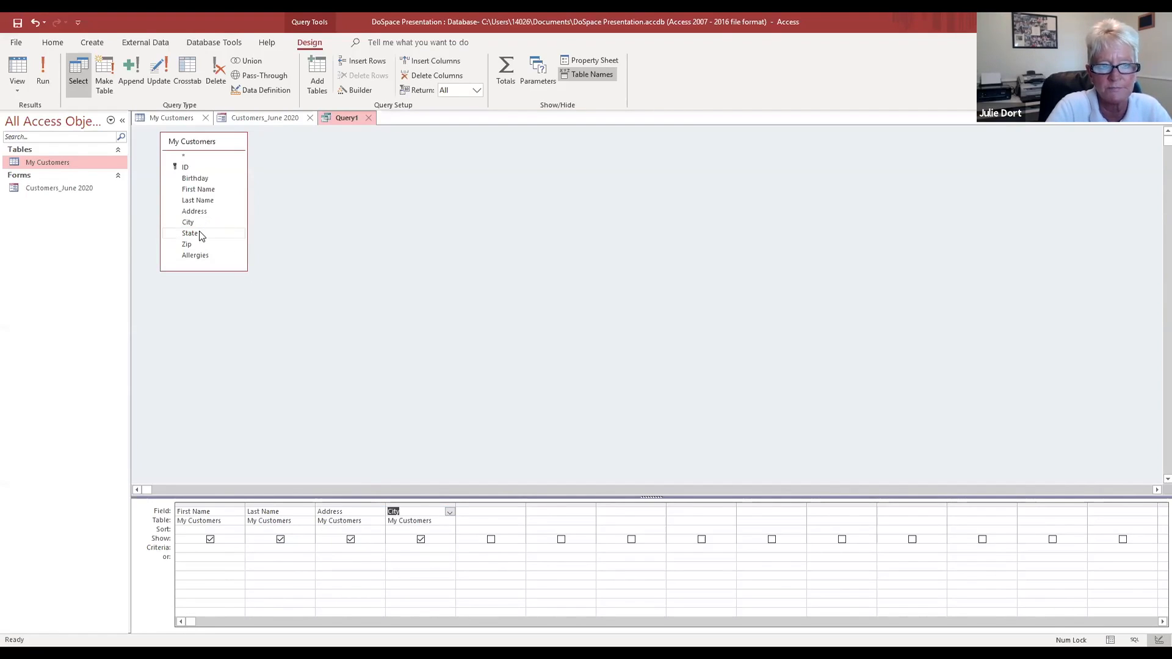
pyautogui.doubleClick(199, 232)
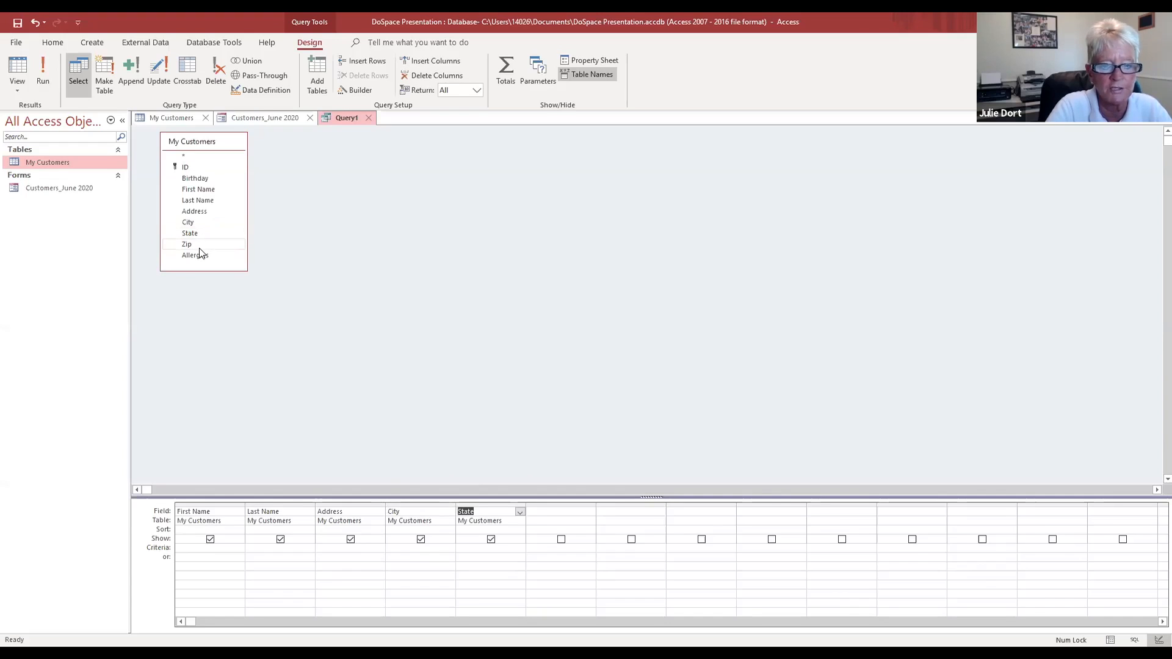
pyautogui.doubleClick(199, 243)
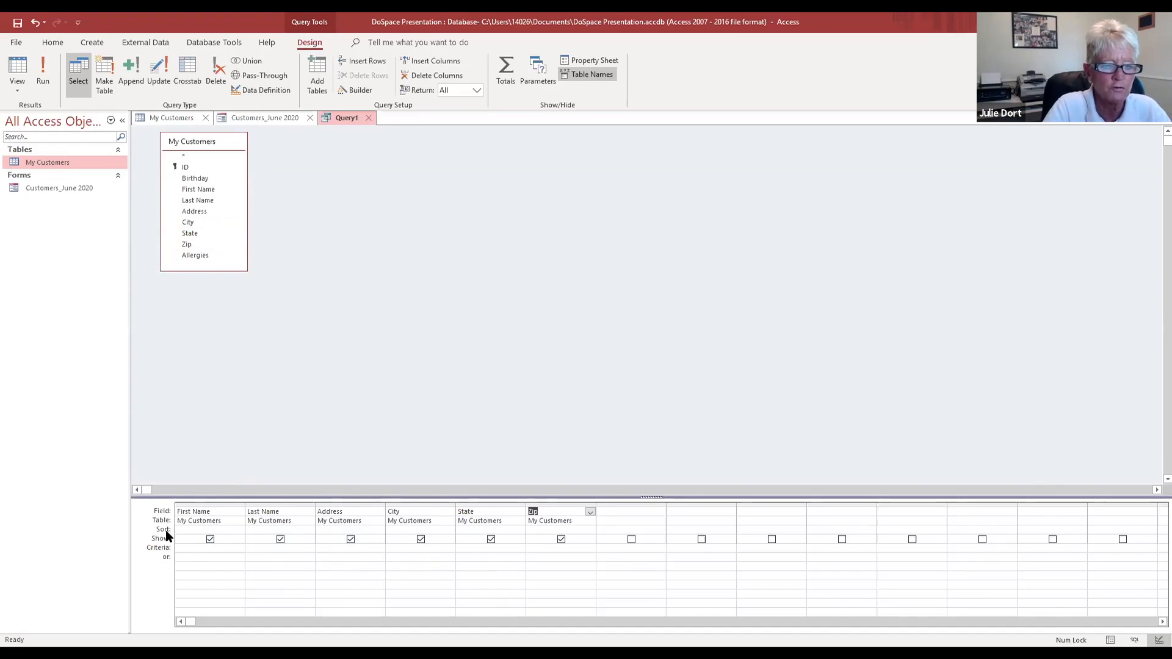
# Step: Set the criterion of the State field to NE and run the query
pyautogui.click(210, 539)
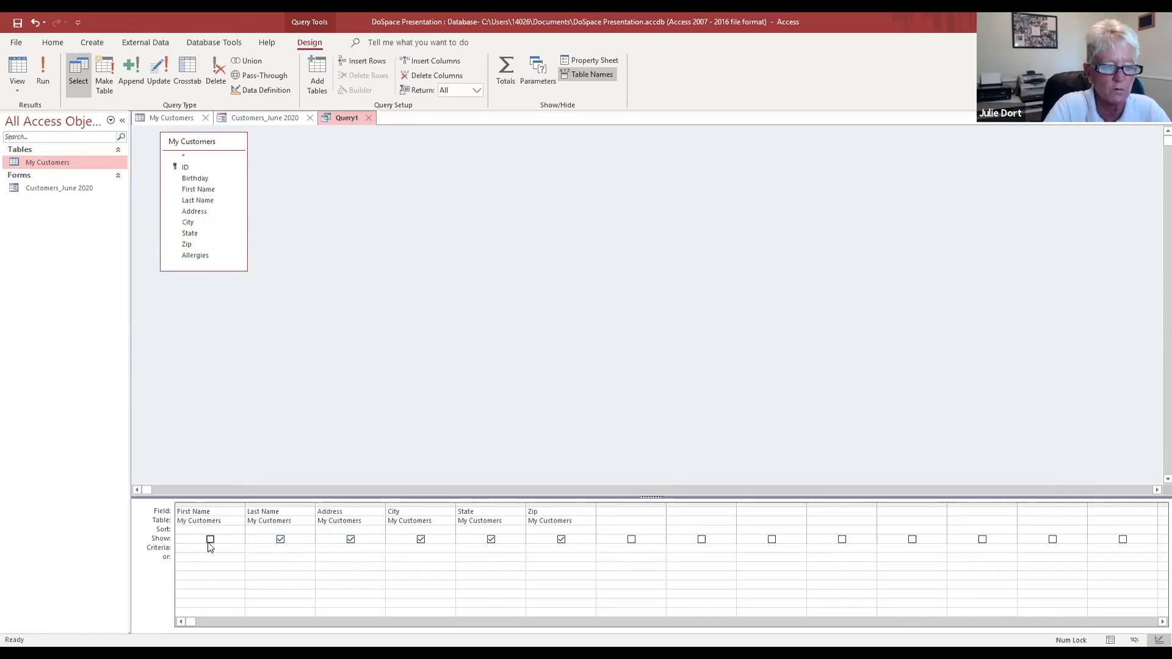
pyautogui.click(210, 543)
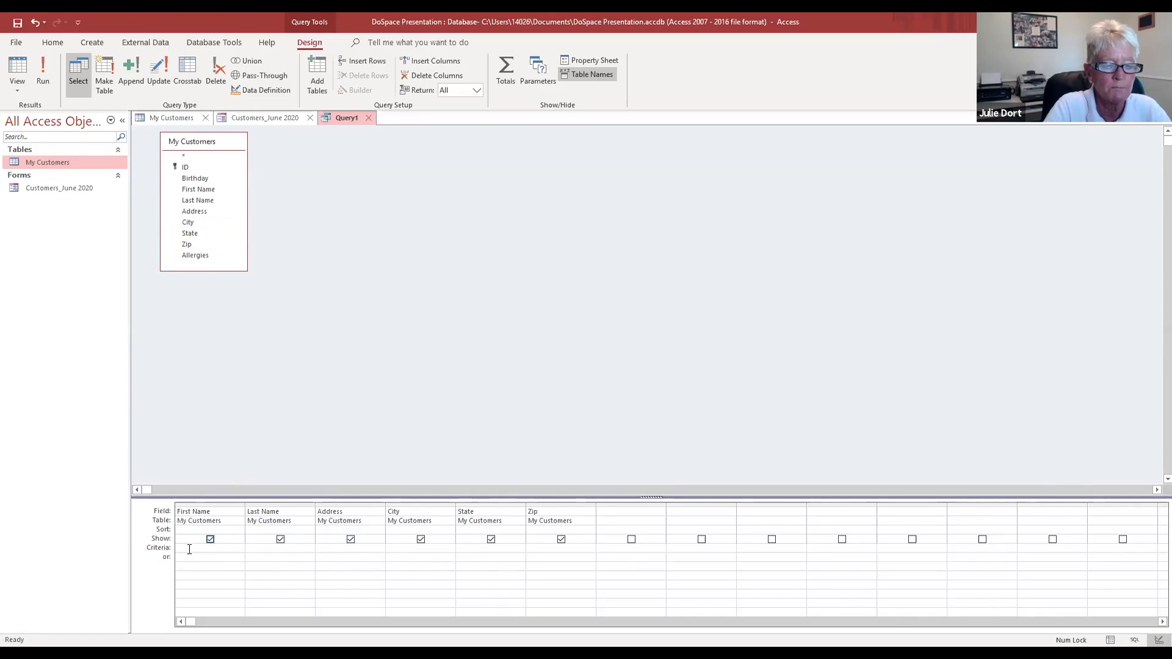
pyautogui.click(187, 549)
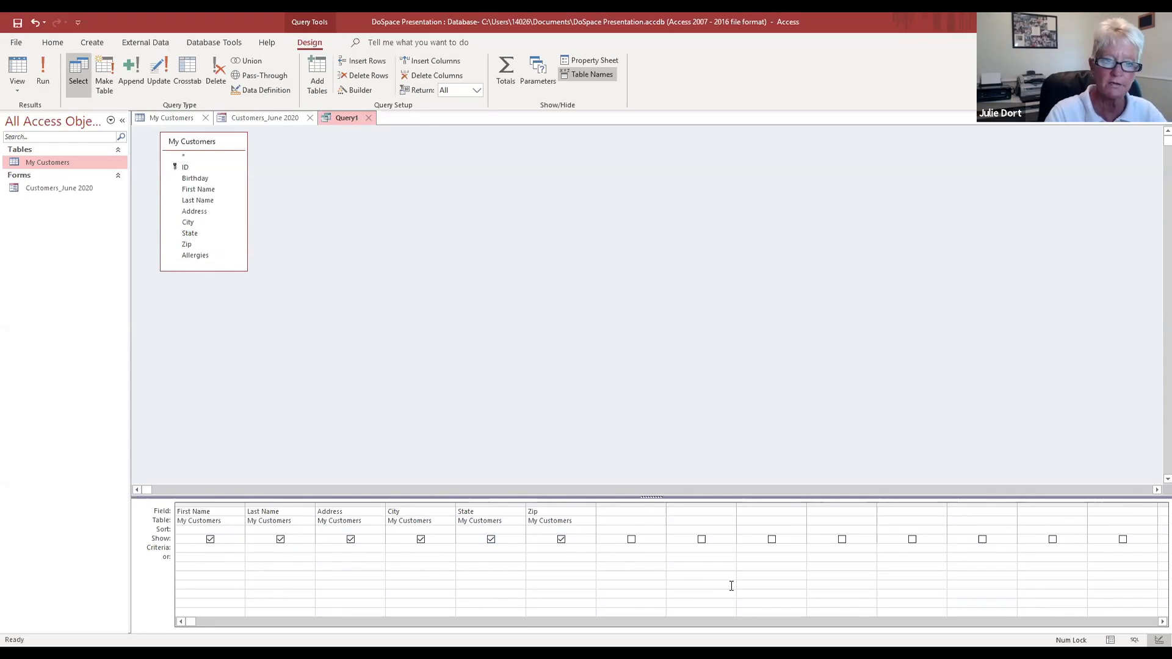
pyautogui.press('capslock')
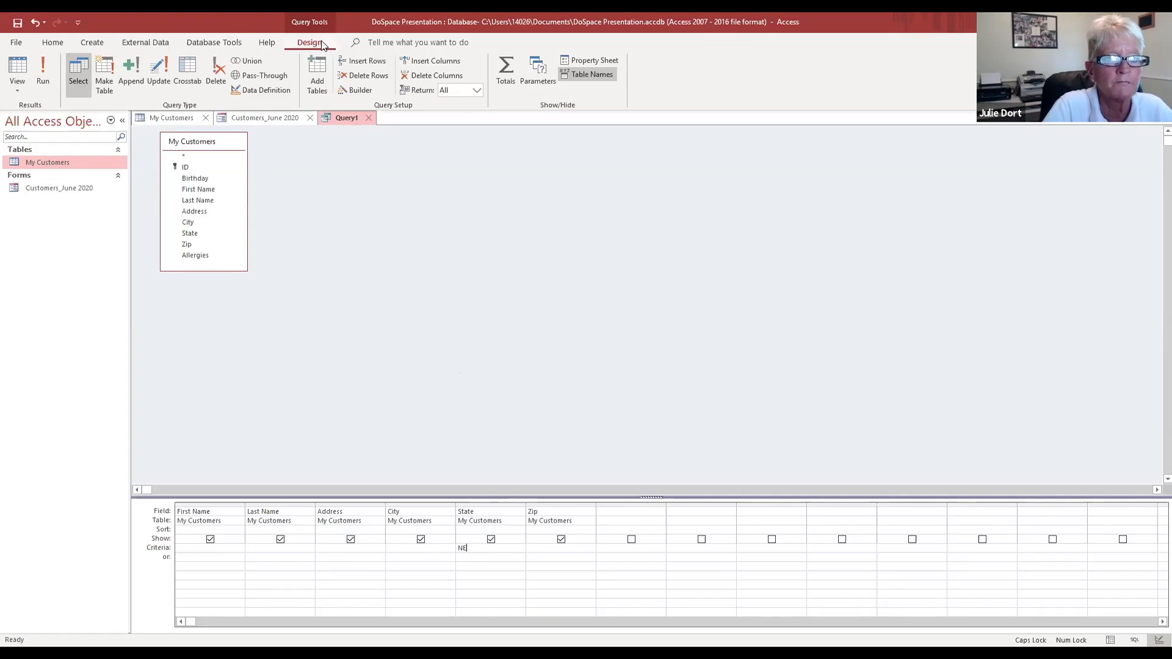
pyautogui.click(44, 72)
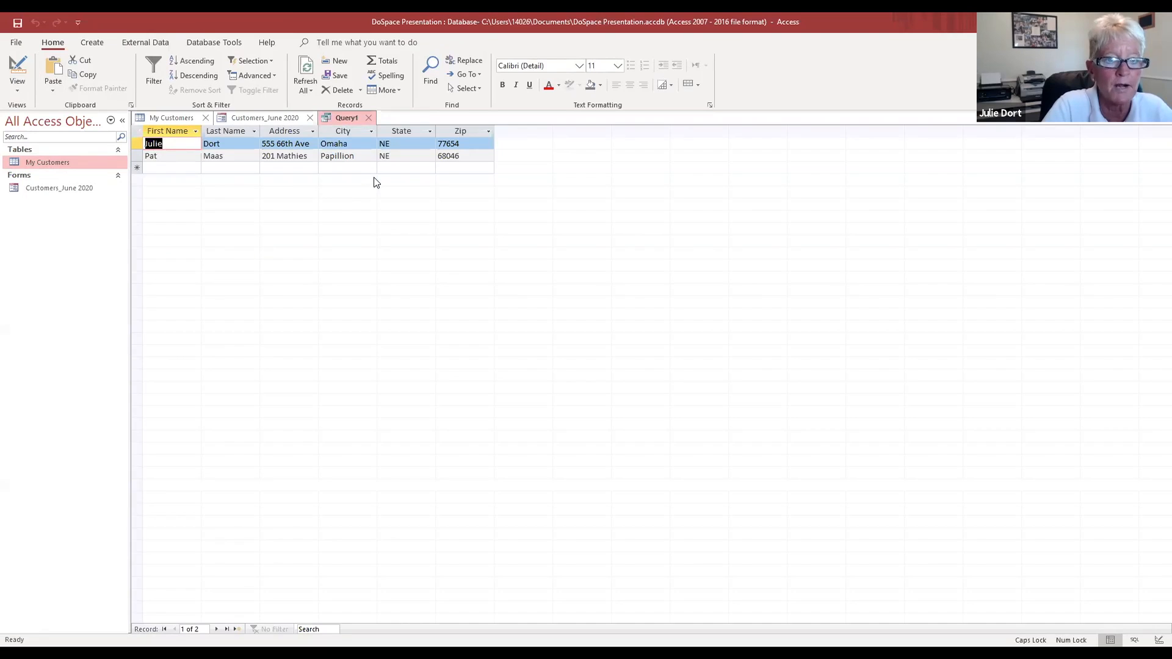
# Step: Save the query under the name Nebraska and close it
pyautogui.rightClick(343, 119)
pyautogui.click(372, 124)
pyautogui.write('neBRASKA')
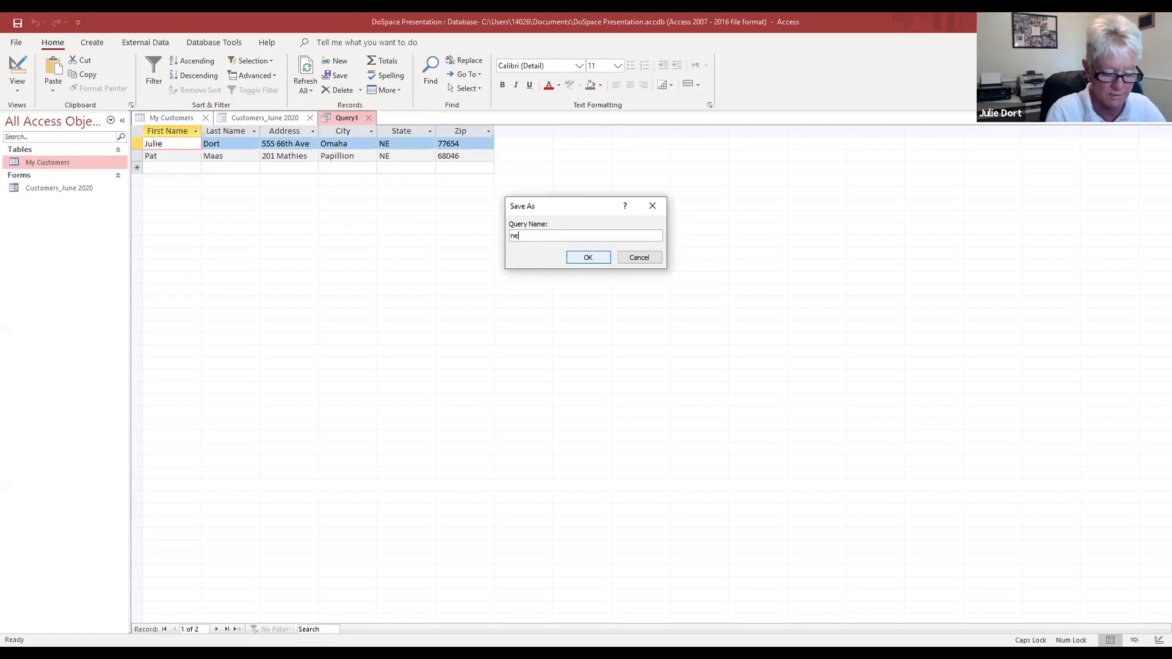
pyautogui.press('BackSpace')
pyautogui.press('BackSpace')
pyautogui.press('BackSpace')
pyautogui.press('BackSpace')
pyautogui.press('BackSpace')
pyautogui.press('BackSpace')
pyautogui.press('BackSpace')
pyautogui.press('BackSpace')
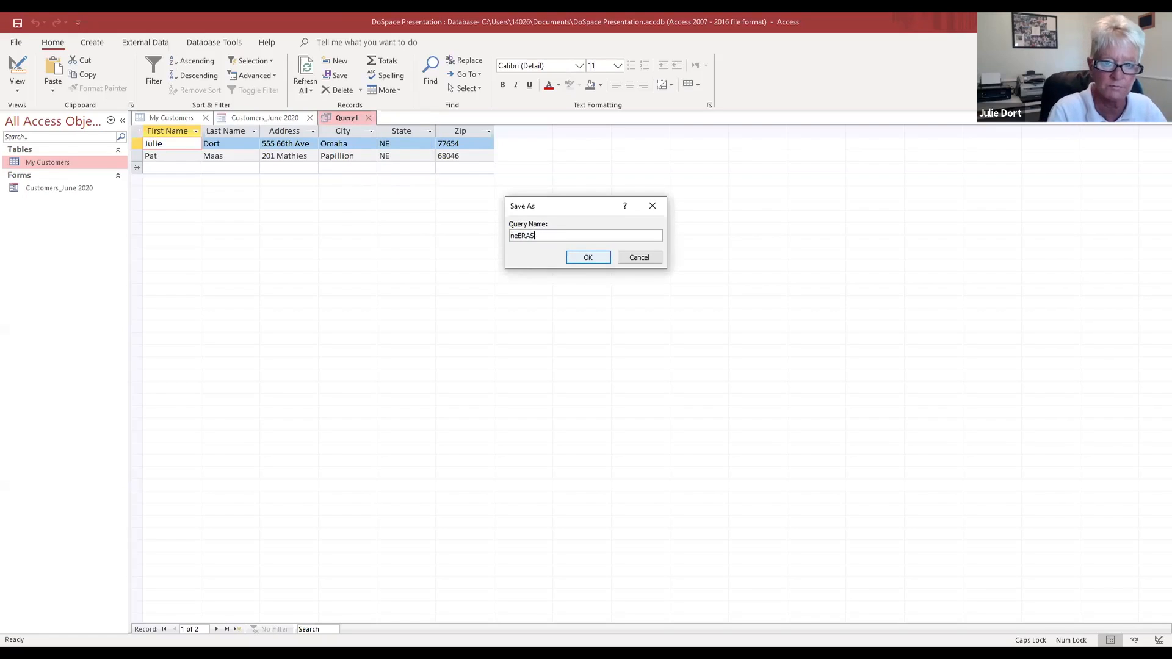
pyautogui.press('capslock')
pyautogui.write('Nebraska')
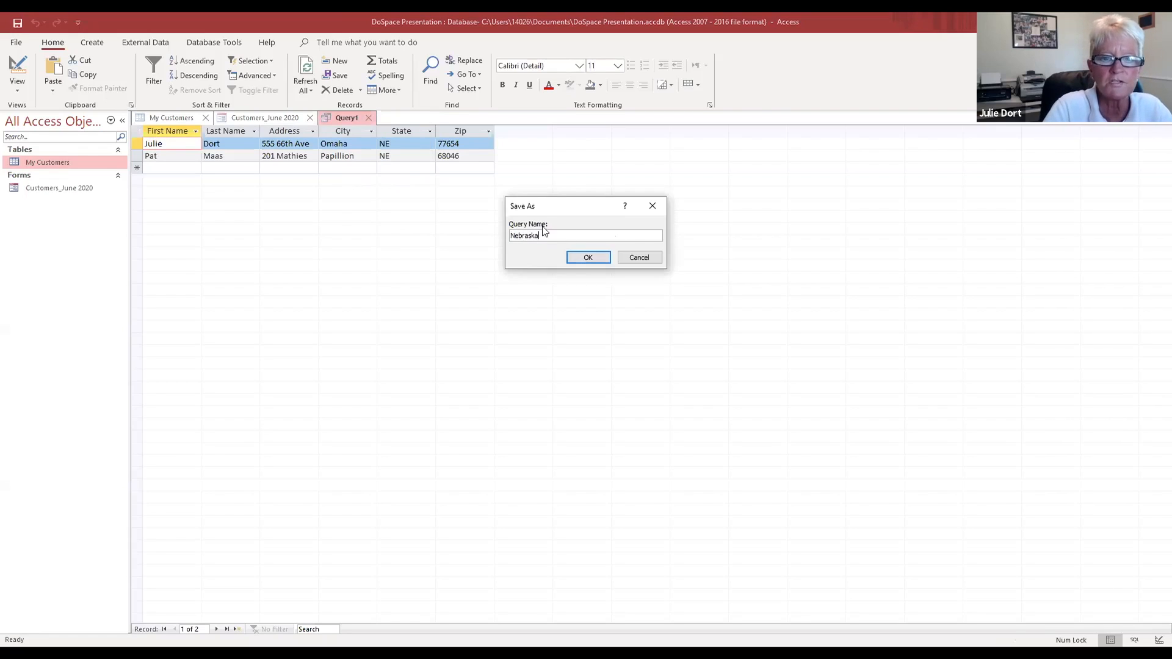
pyautogui.click(583, 257)
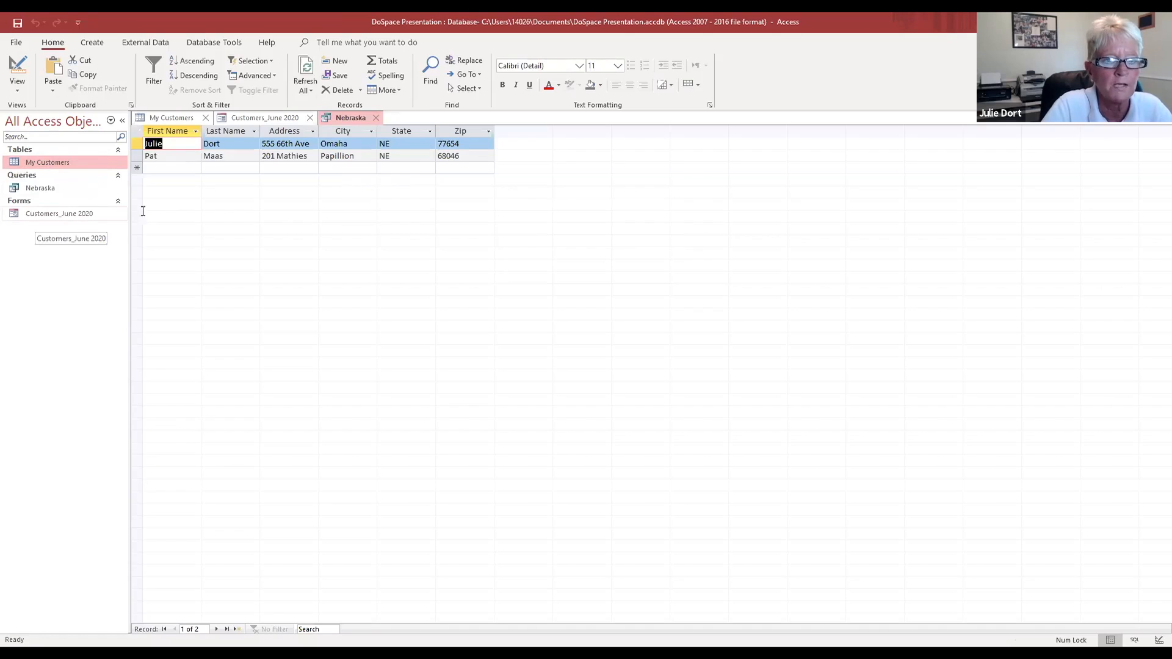
pyautogui.click(374, 118)
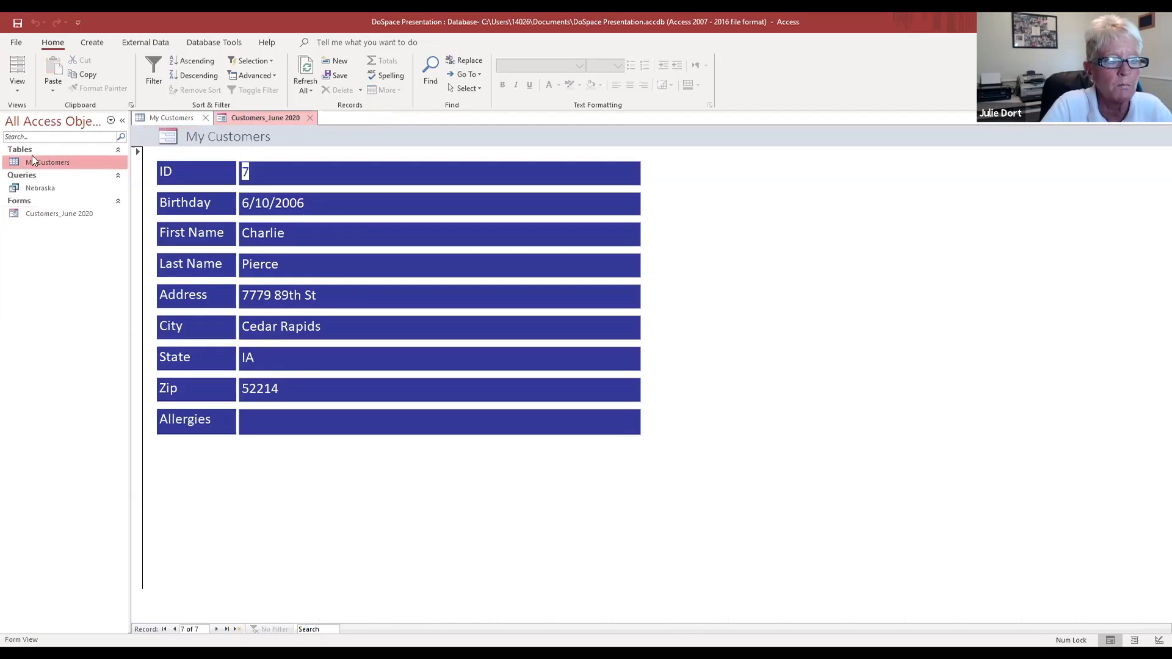
# Step: Open the My Customers table and create a new Design view query based on it, with the table box enlarged to show all fields
pyautogui.doubleClick(52, 163)
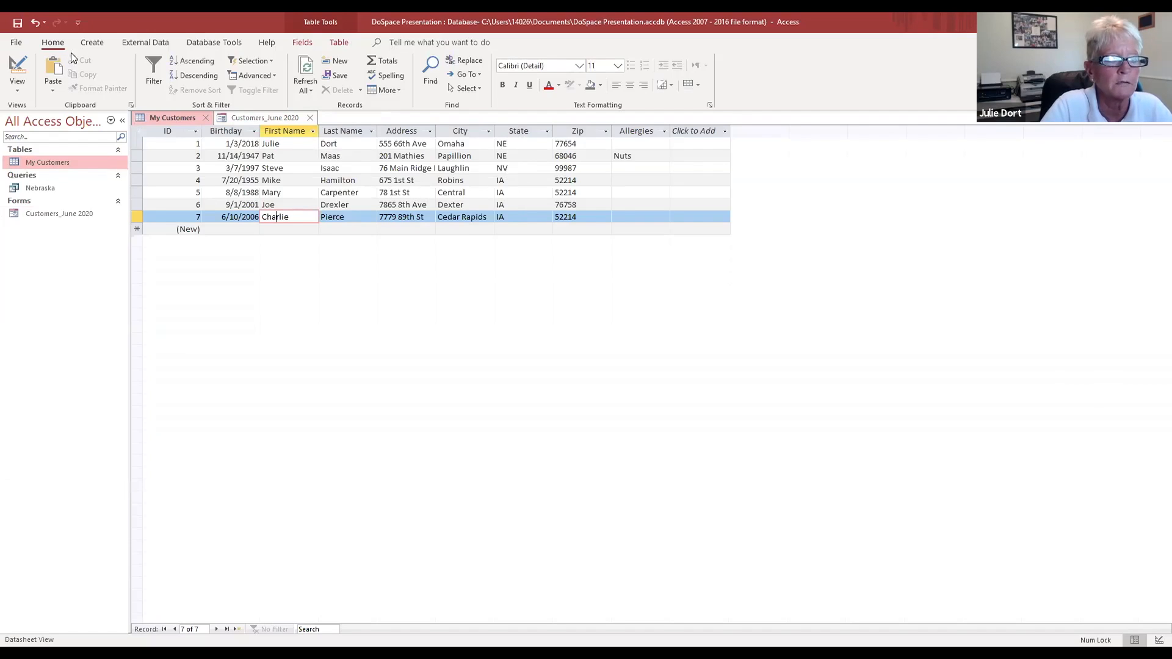
pyautogui.click(92, 42)
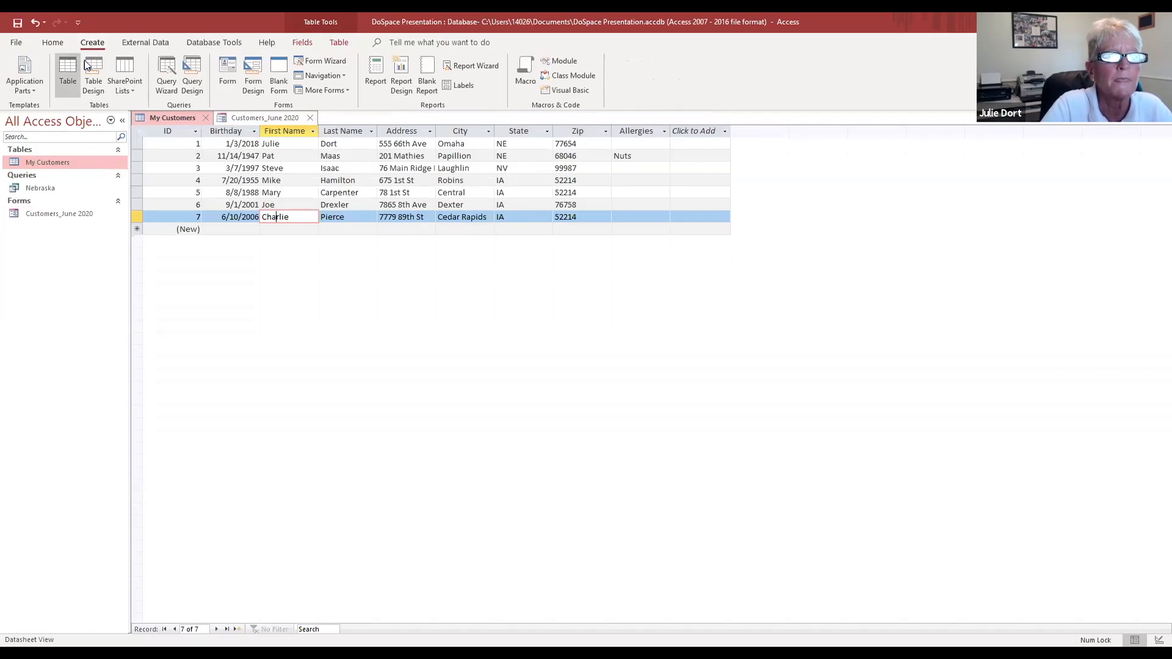
pyautogui.click(197, 65)
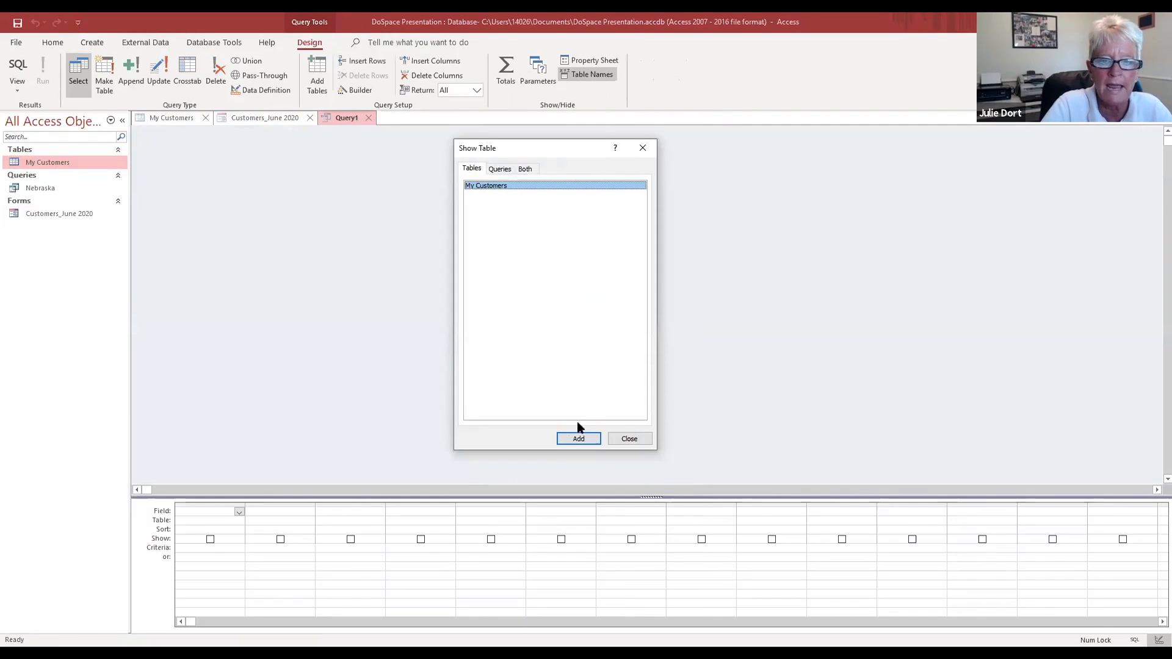
pyautogui.click(572, 440)
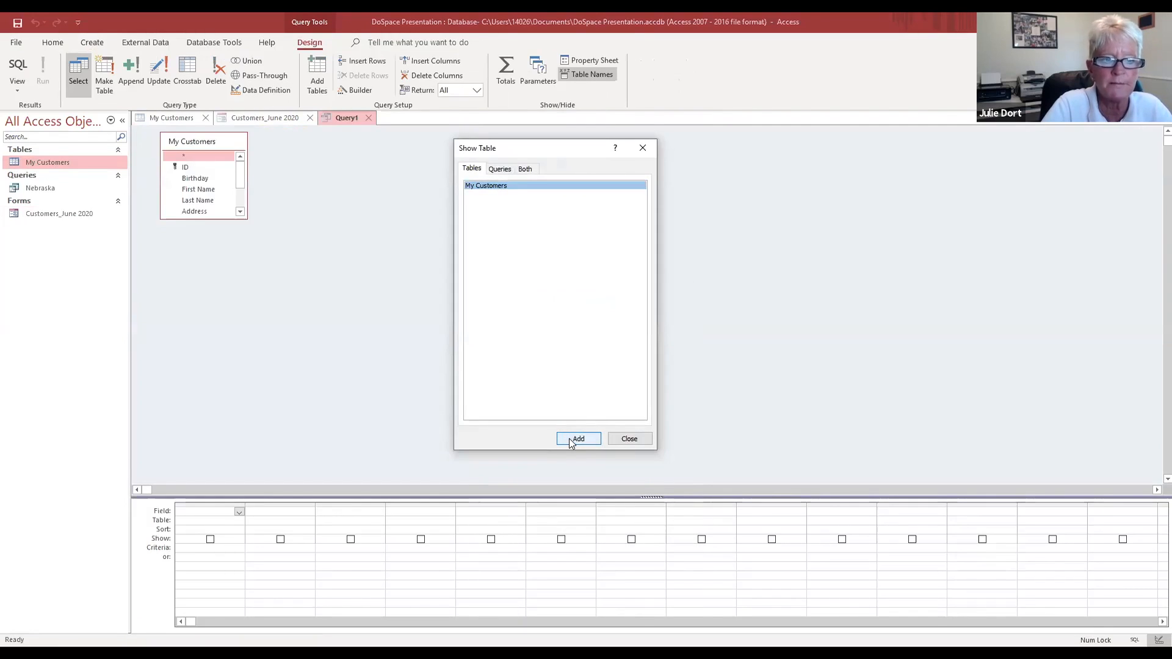
pyautogui.click(638, 440)
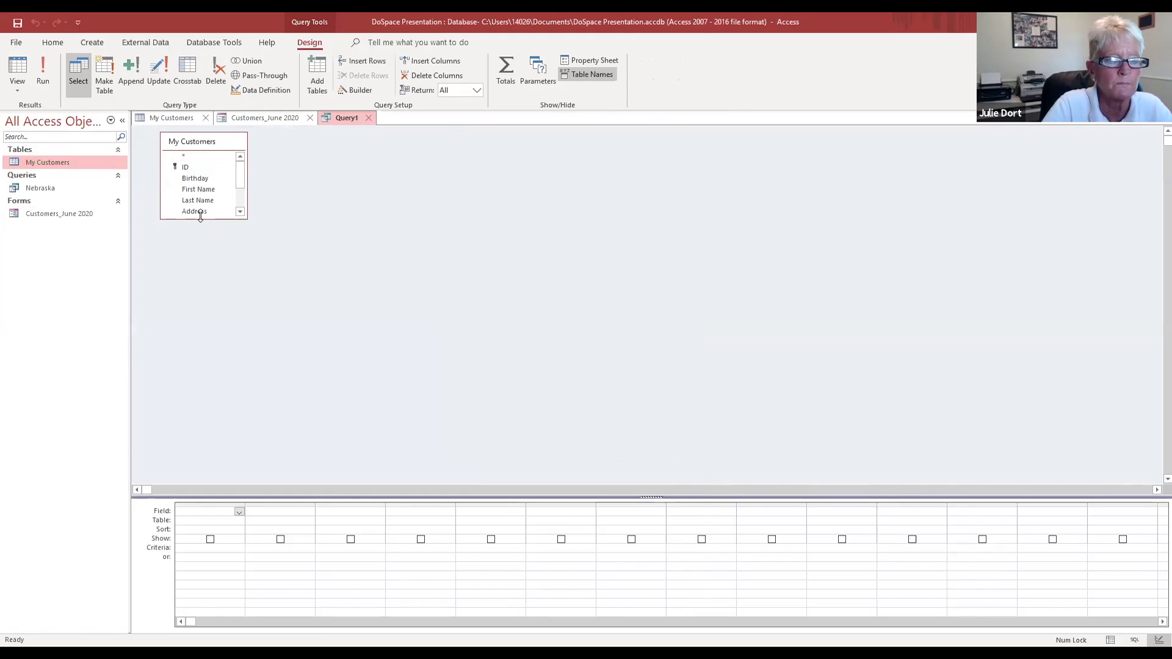
pyautogui.moveTo(200, 216); pyautogui.dragTo(209, 278)
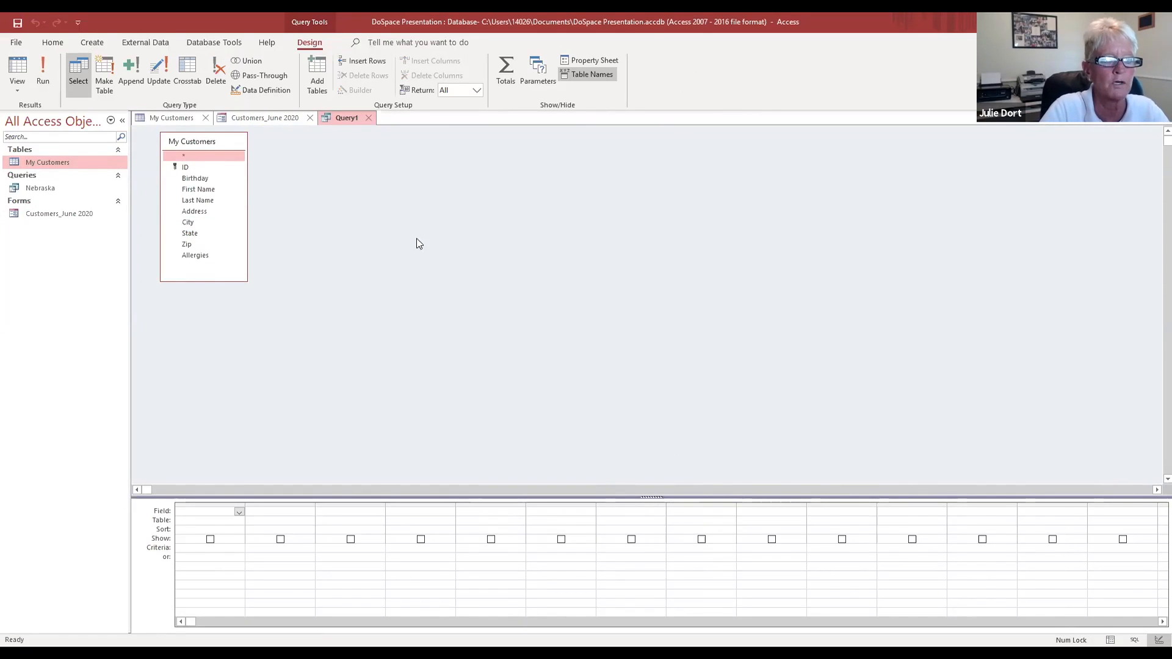
# Step: Add the First Name, Last Name, Address, City, State and Zip fields to the query in that order
pyautogui.click(216, 190)
pyautogui.doubleClick(216, 190)
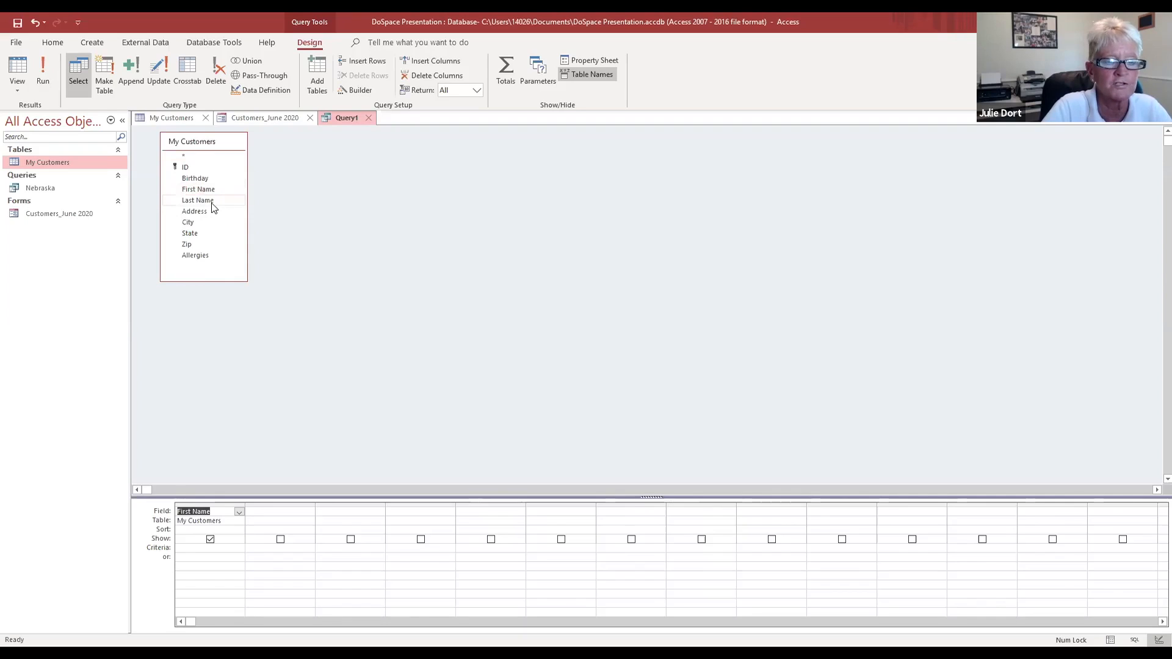
pyautogui.doubleClick(212, 203)
pyautogui.doubleClick(211, 212)
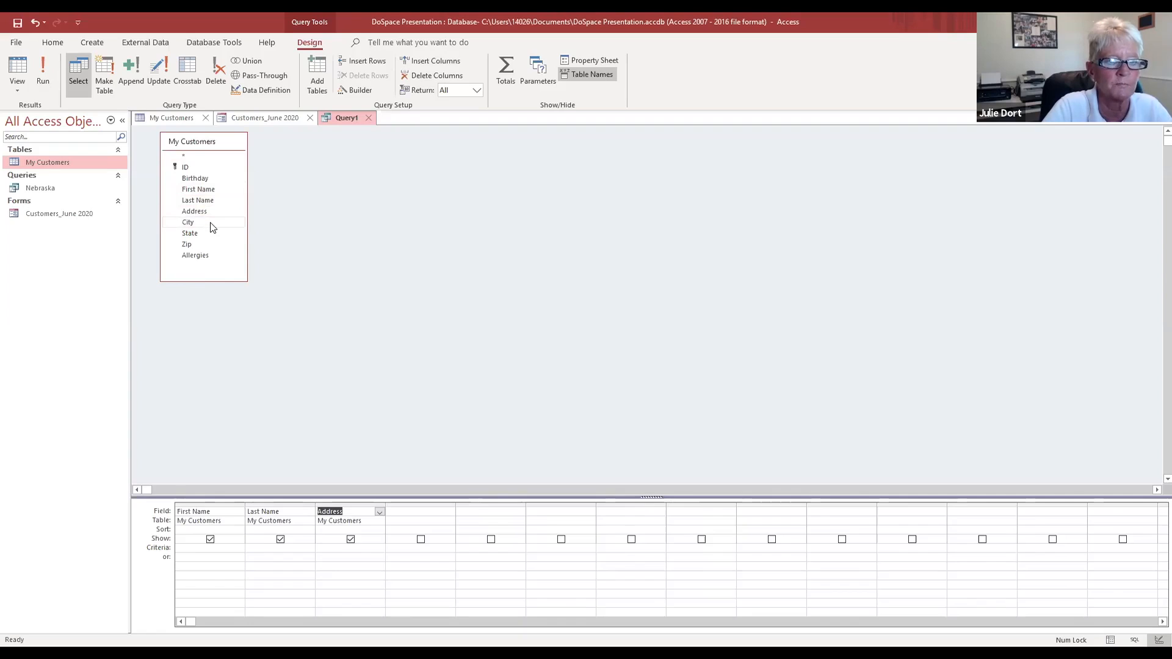
pyautogui.click(210, 224)
pyautogui.doubleClick(210, 223)
pyautogui.doubleClick(206, 234)
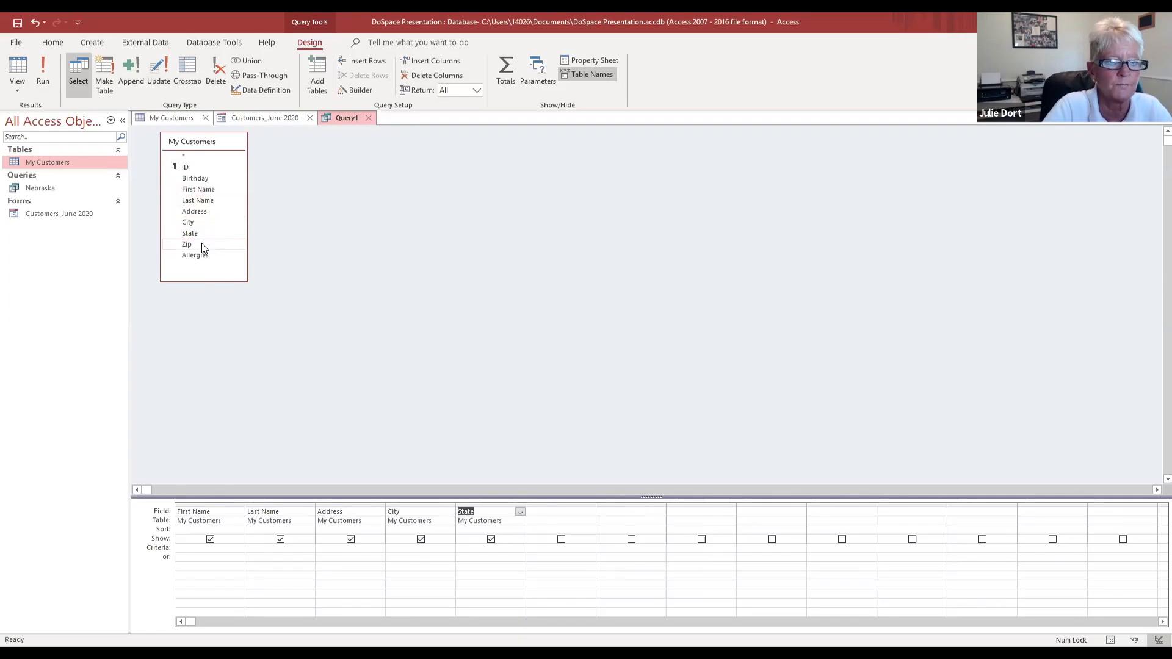
pyautogui.doubleClick(201, 243)
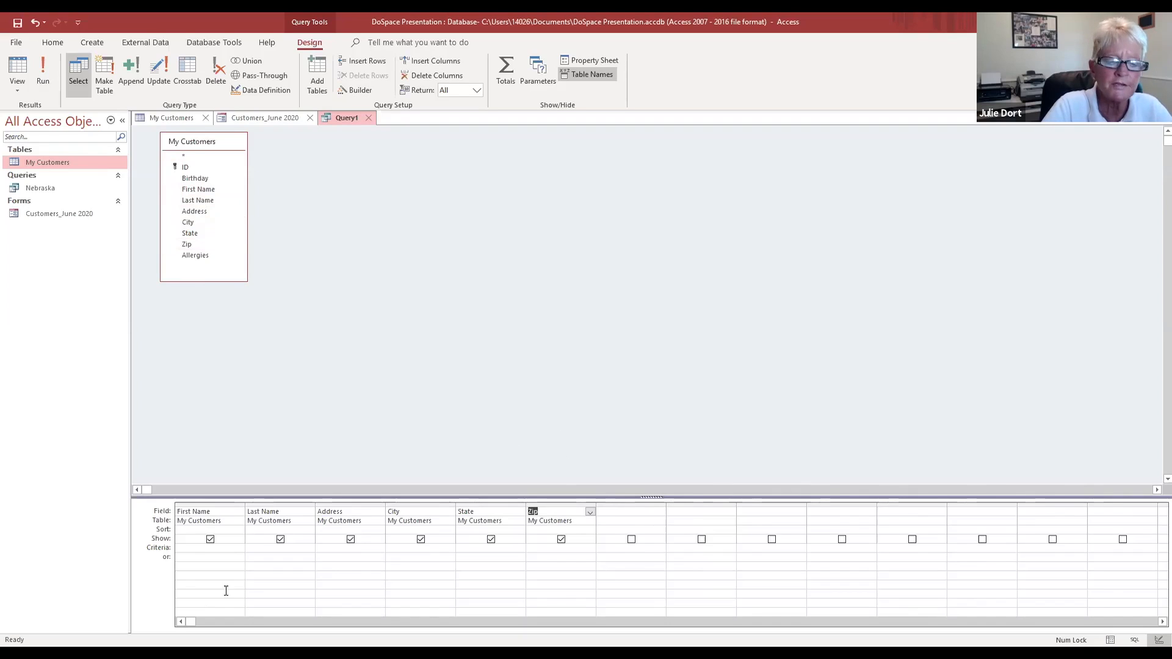
# Step: Set the criterion of the State field to "N*" and run the query
pyautogui.click(482, 550)
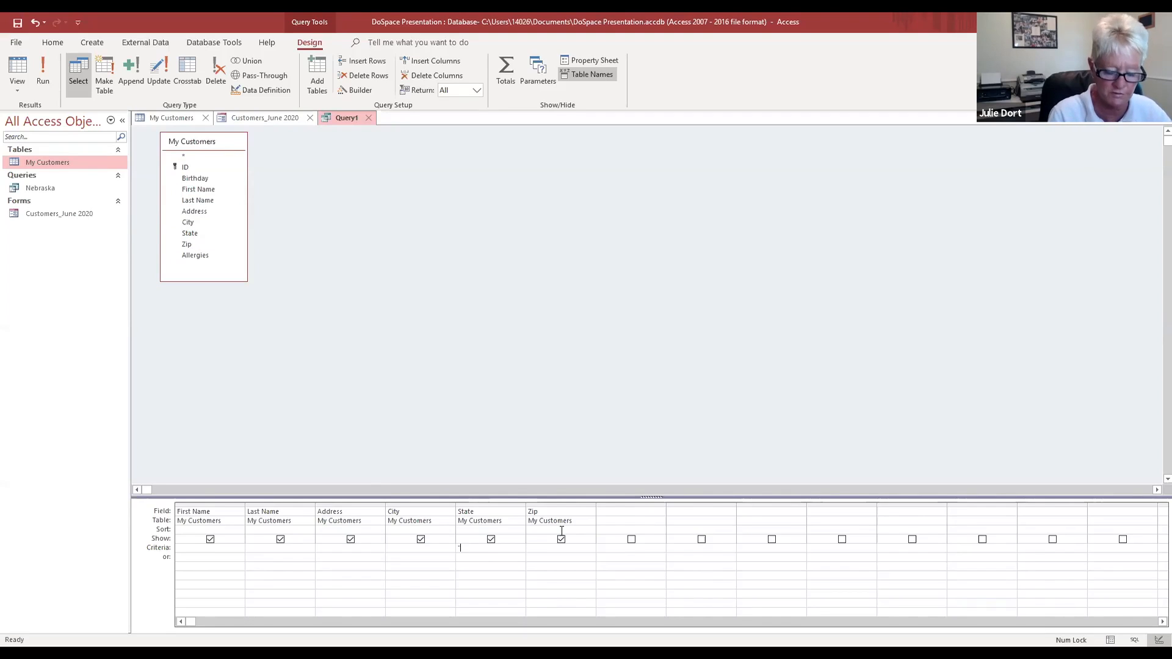
pyautogui.write('N*"')
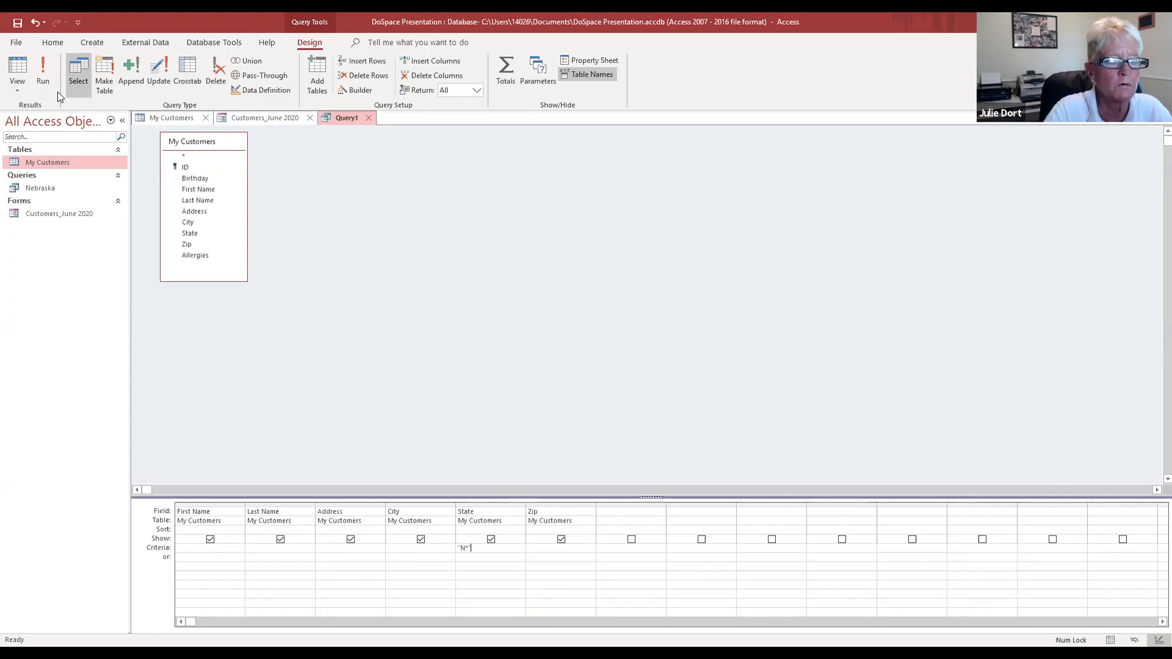
pyautogui.click(41, 59)
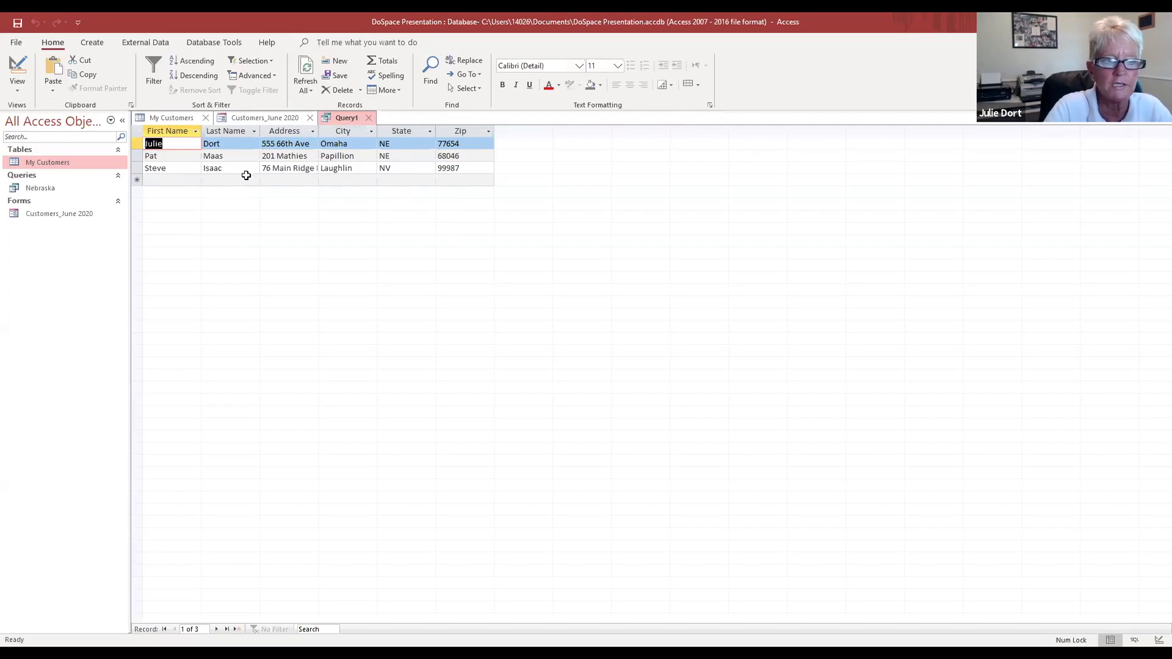
# Step: Save the query under the name States with an N and close it
pyautogui.rightClick(346, 120)
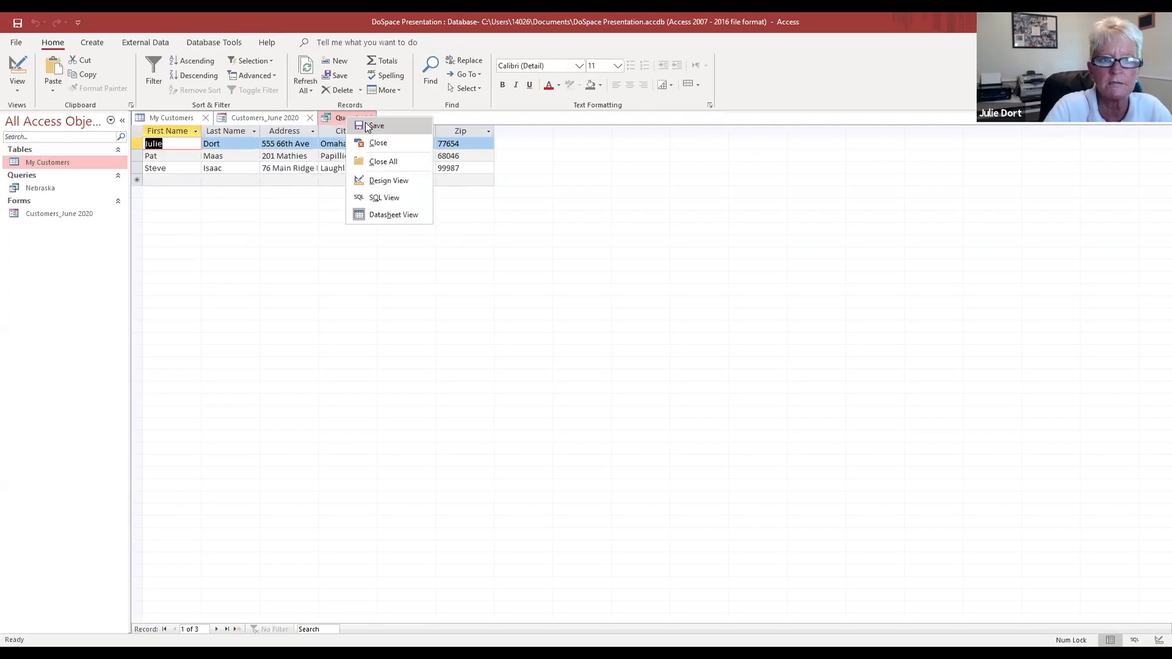
pyautogui.click(372, 126)
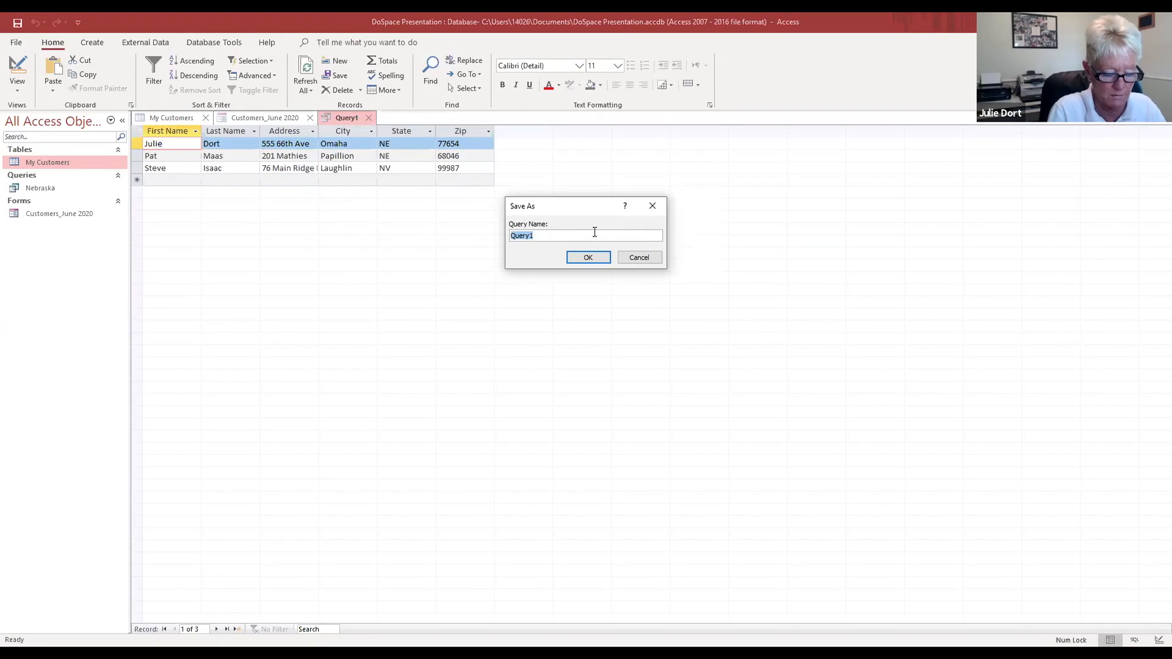
pyautogui.write('States ')
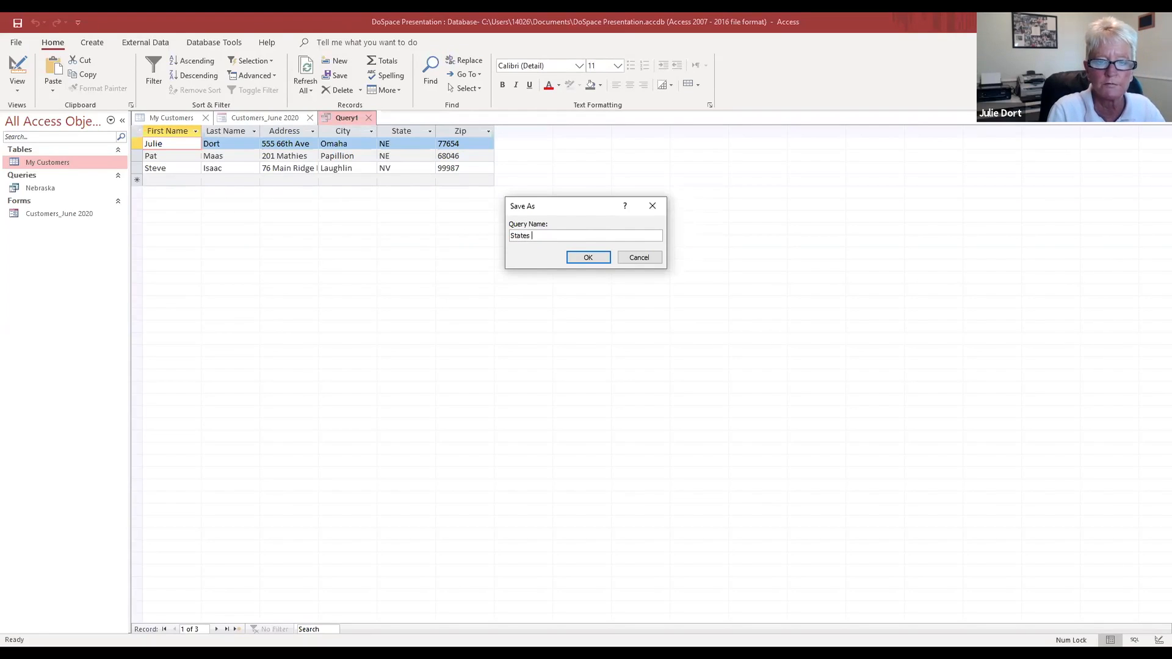
pyautogui.write('with an N')
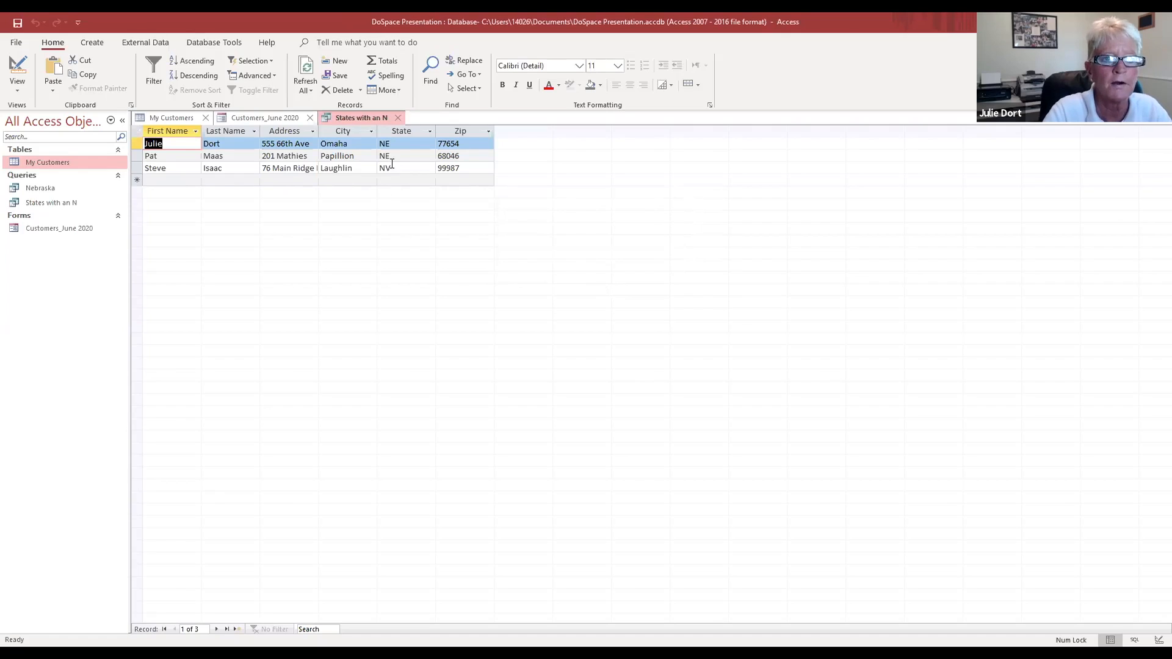
pyautogui.click(397, 118)
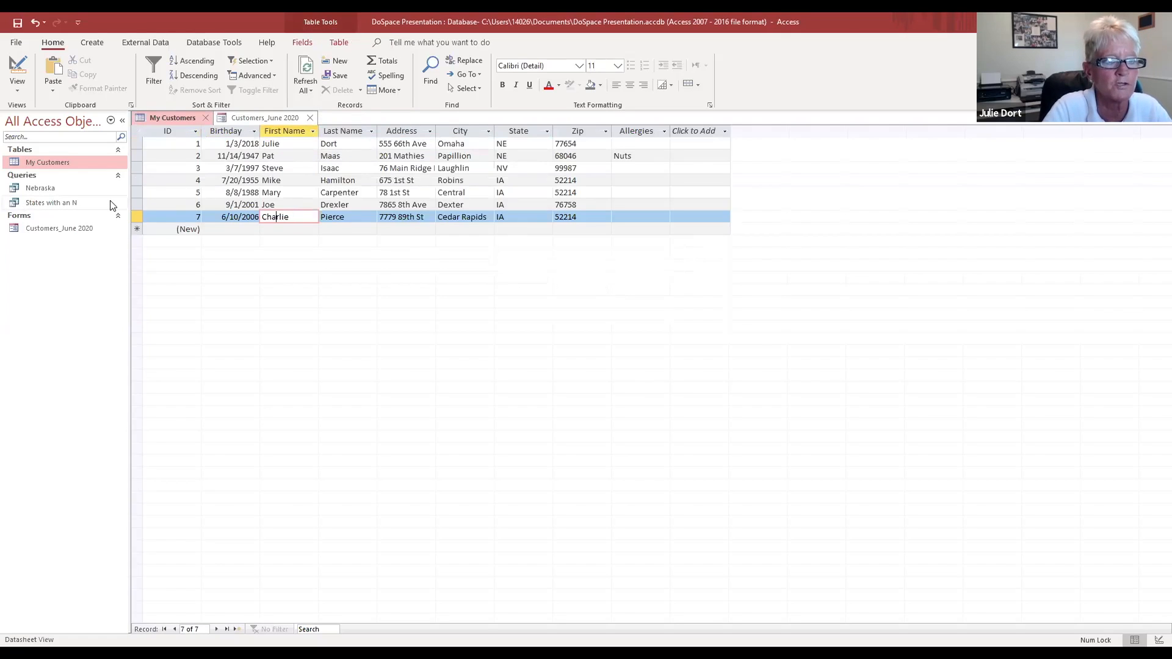
# Step: Create another query in Design view with the My Customers table and enlarge the table box to show all its fields
pyautogui.click(55, 163)
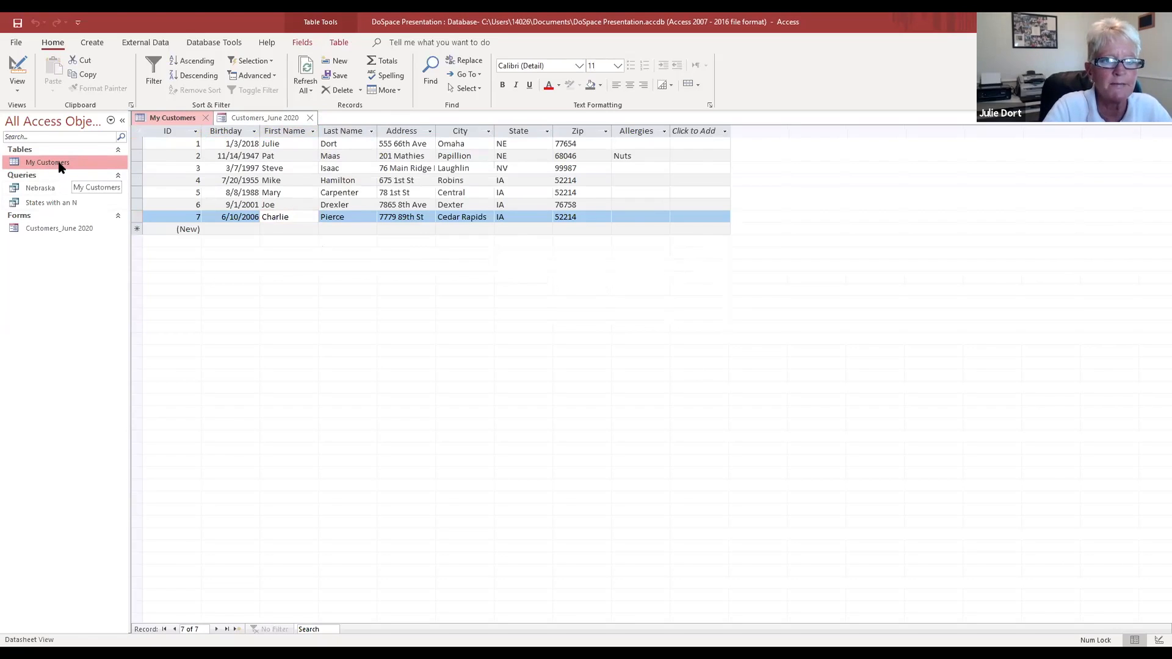
pyautogui.click(92, 43)
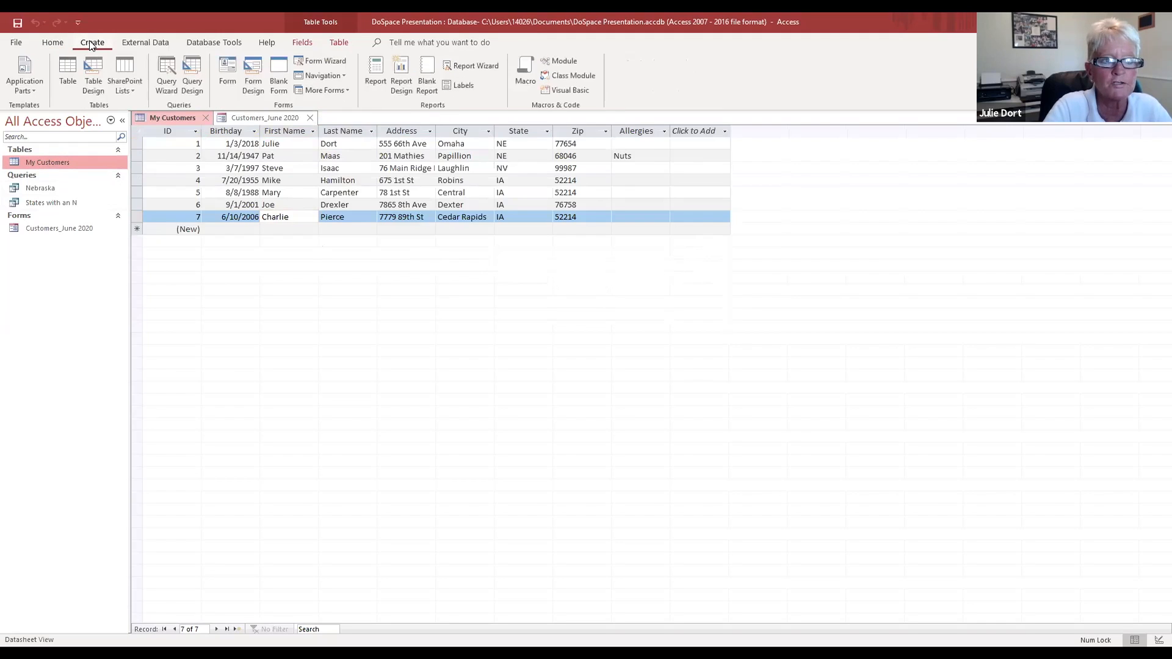
pyautogui.click(197, 65)
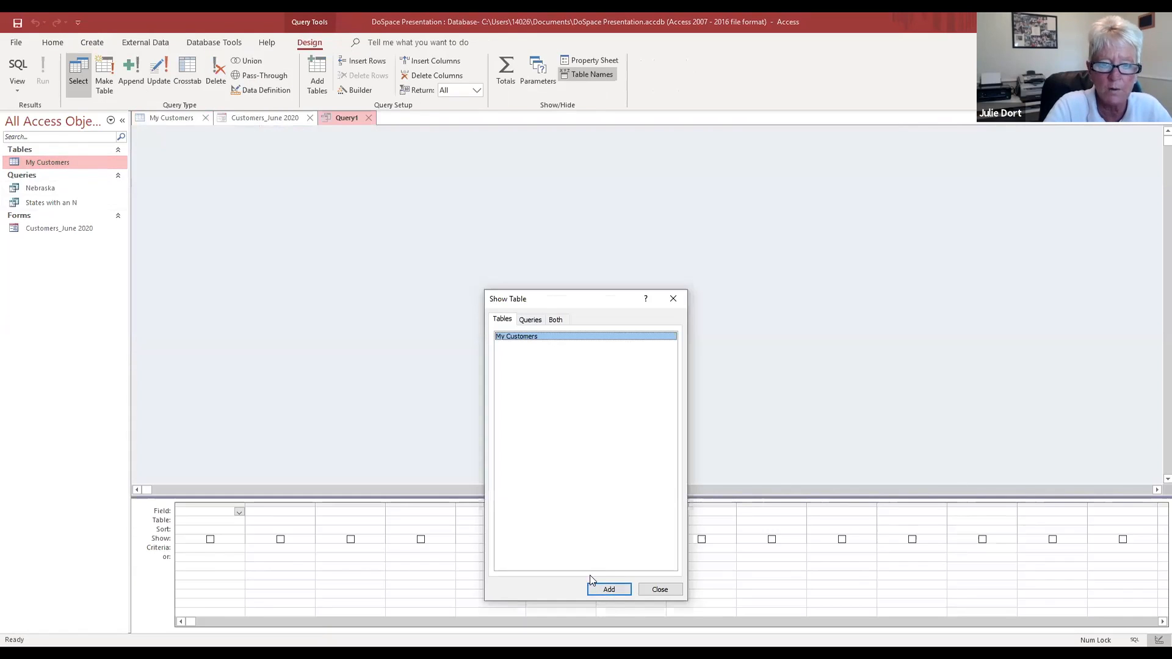
pyautogui.click(609, 589)
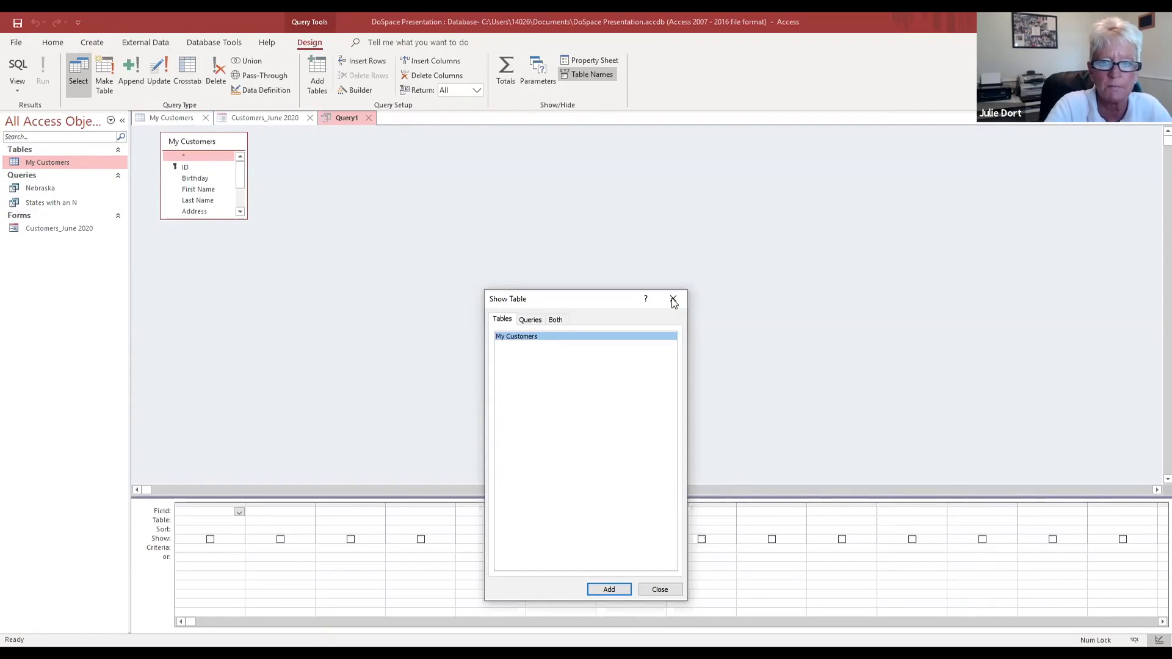
pyautogui.click(655, 590)
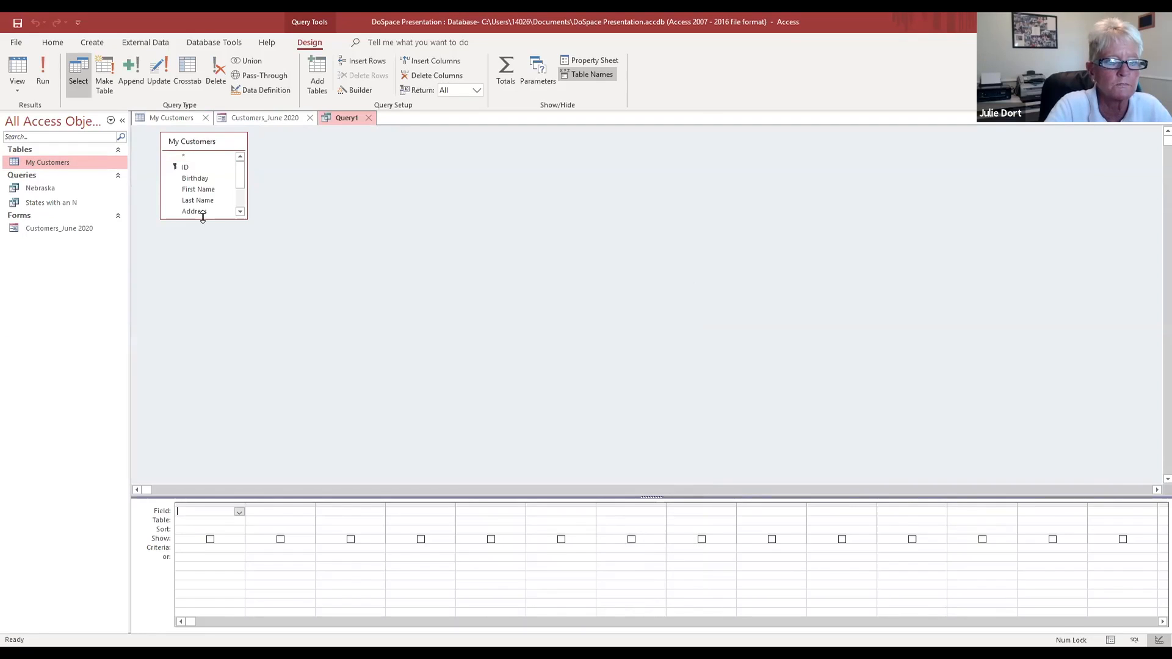
pyautogui.moveTo(203, 218); pyautogui.dragTo(229, 270)
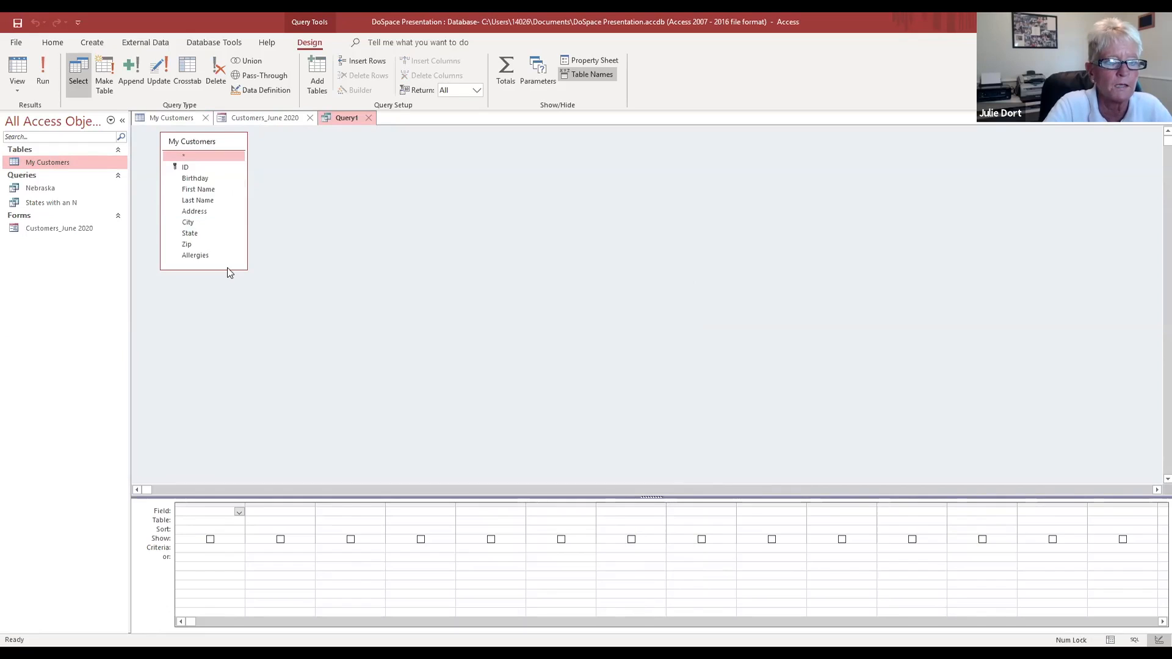
# Step: Add the First Name, Last Name and Allergies fields as the first three columns of the query
pyautogui.doubleClick(199, 189)
pyautogui.doubleClick(221, 199)
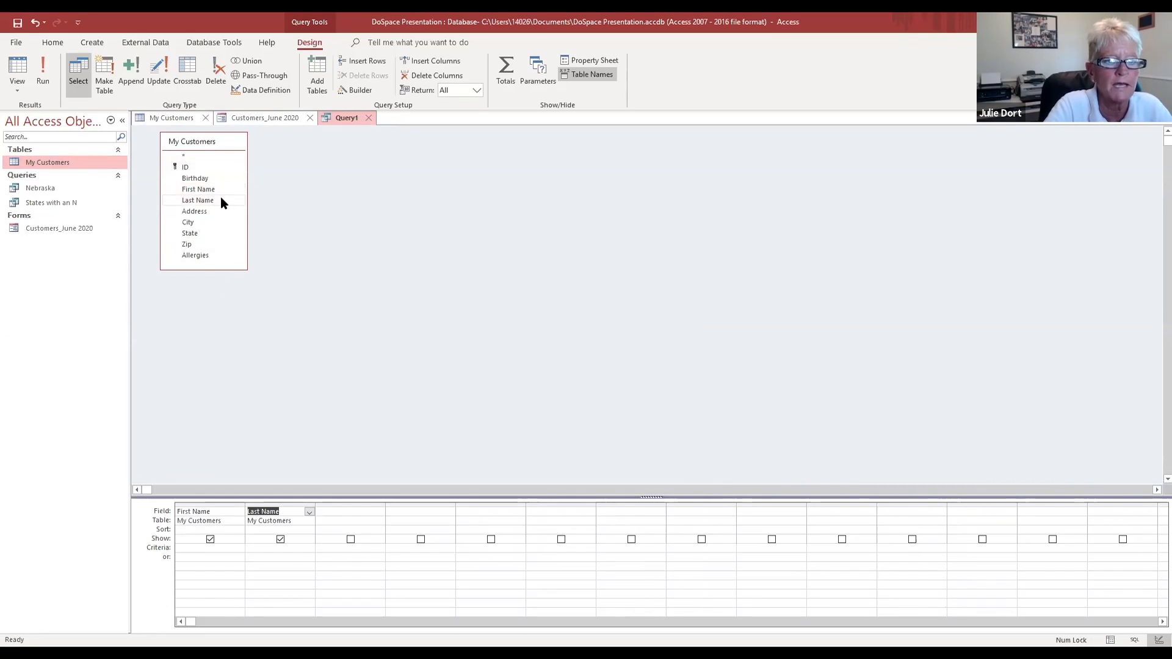
pyautogui.doubleClick(213, 256)
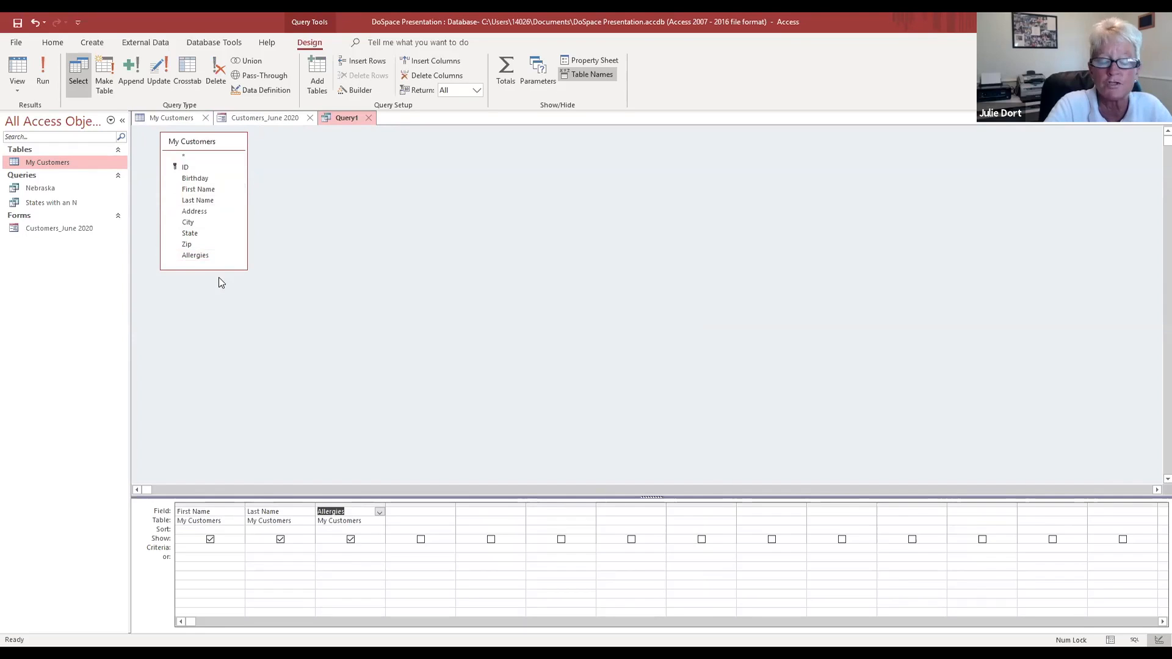
# Step: Set the criterion of the Allergies field to Nuts and run the query
pyautogui.click(334, 550)
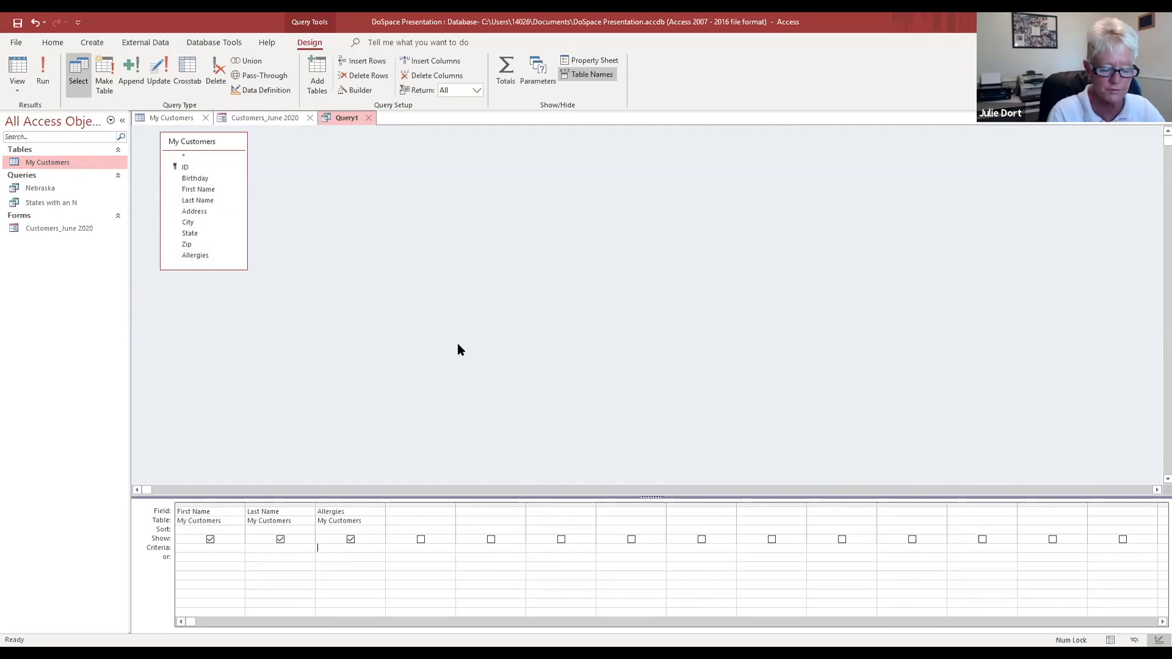
pyautogui.write('Nuts')
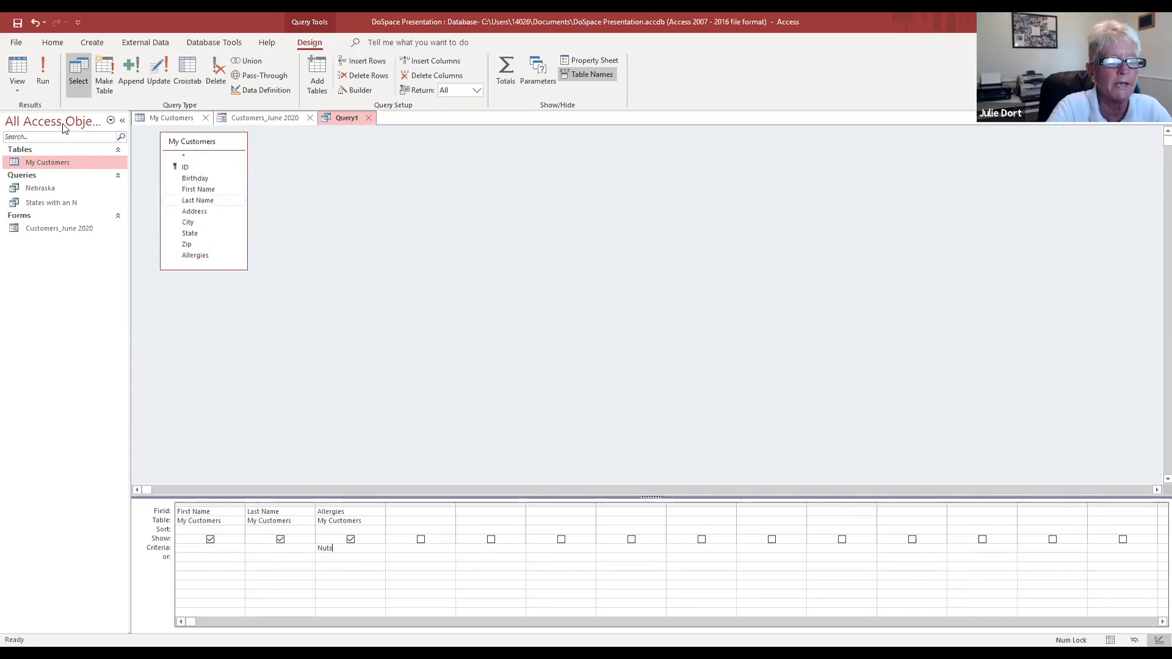
pyautogui.click(44, 68)
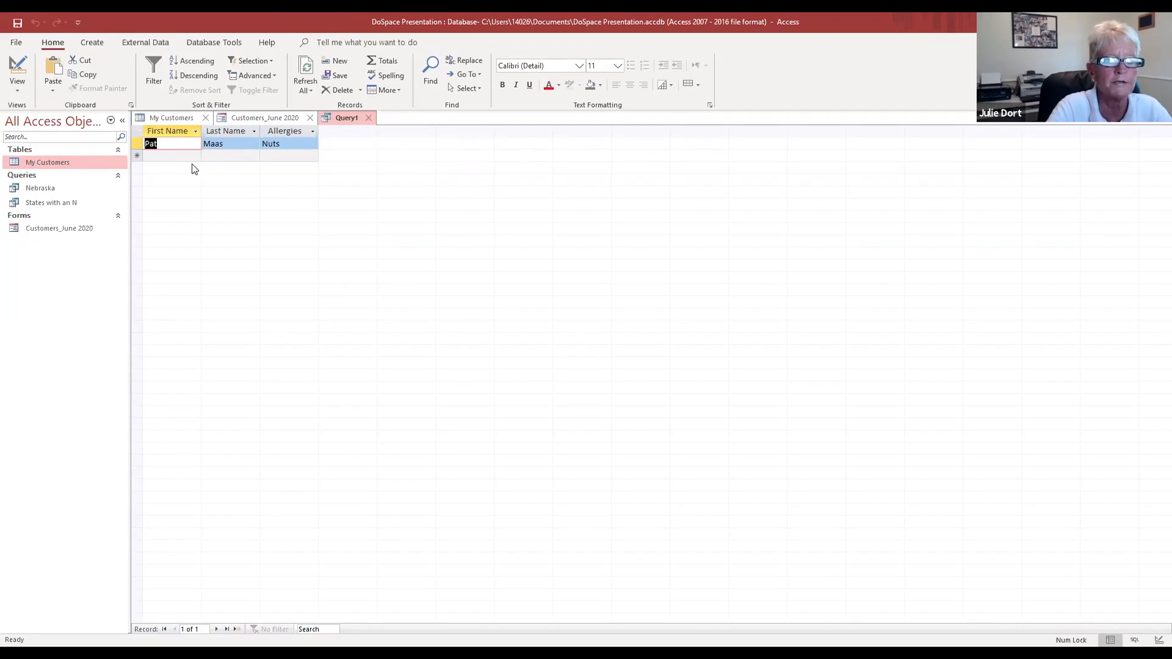
# Step: Save the query under the name Nuts
pyautogui.rightClick(337, 119)
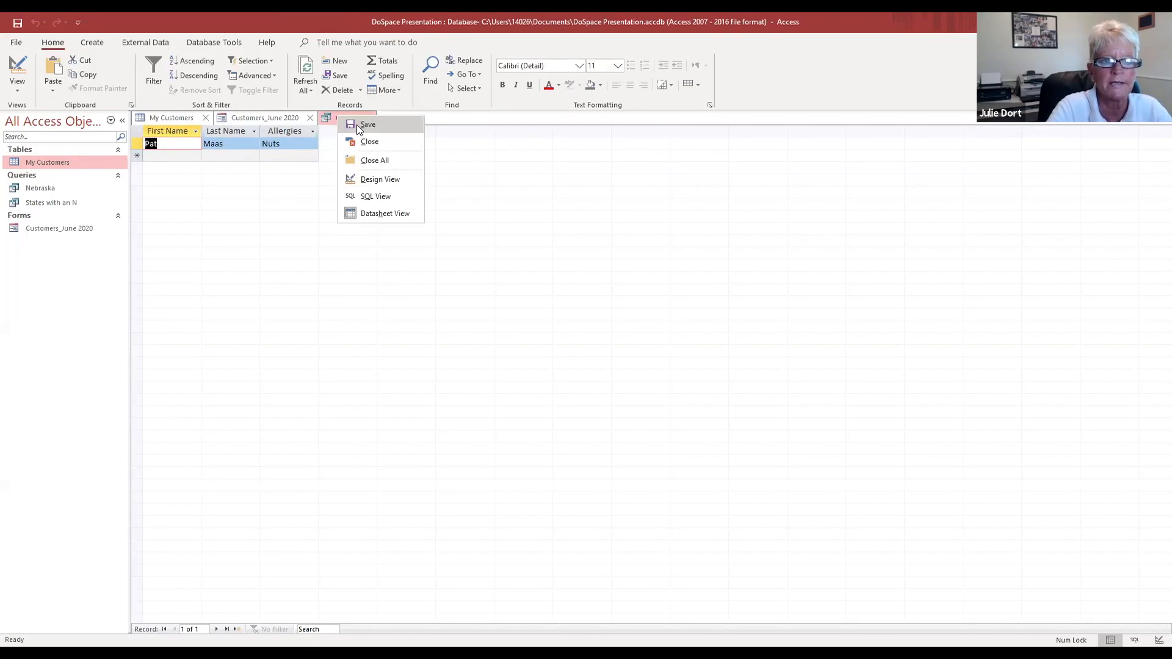
pyautogui.click(357, 124)
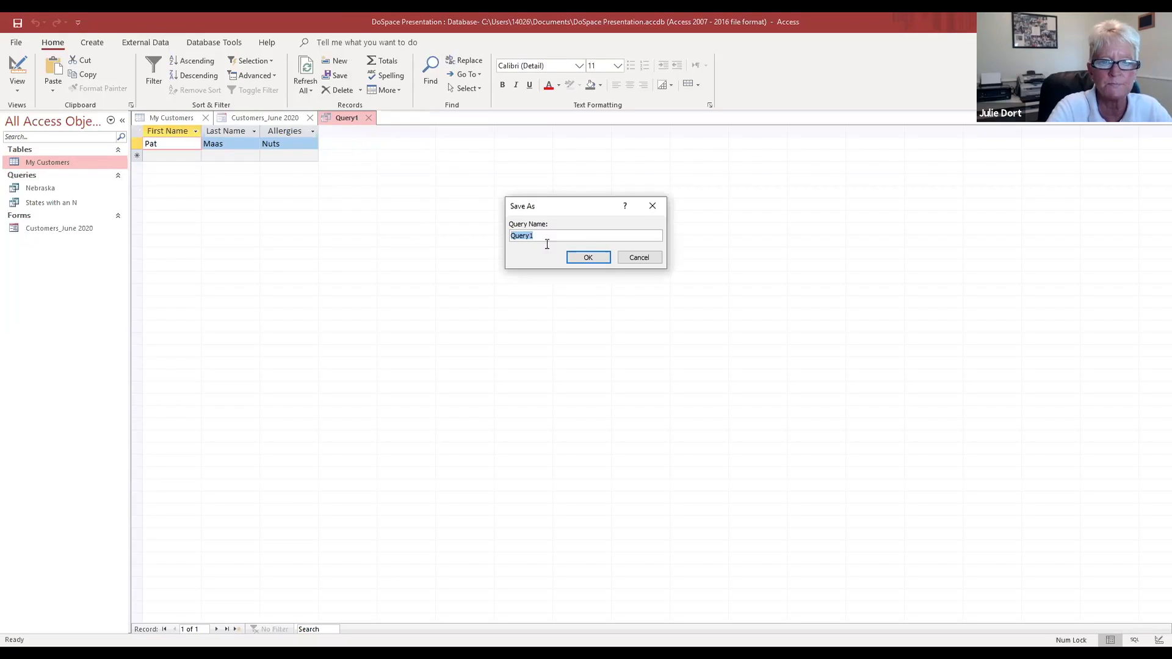
pyautogui.write('Nuts')
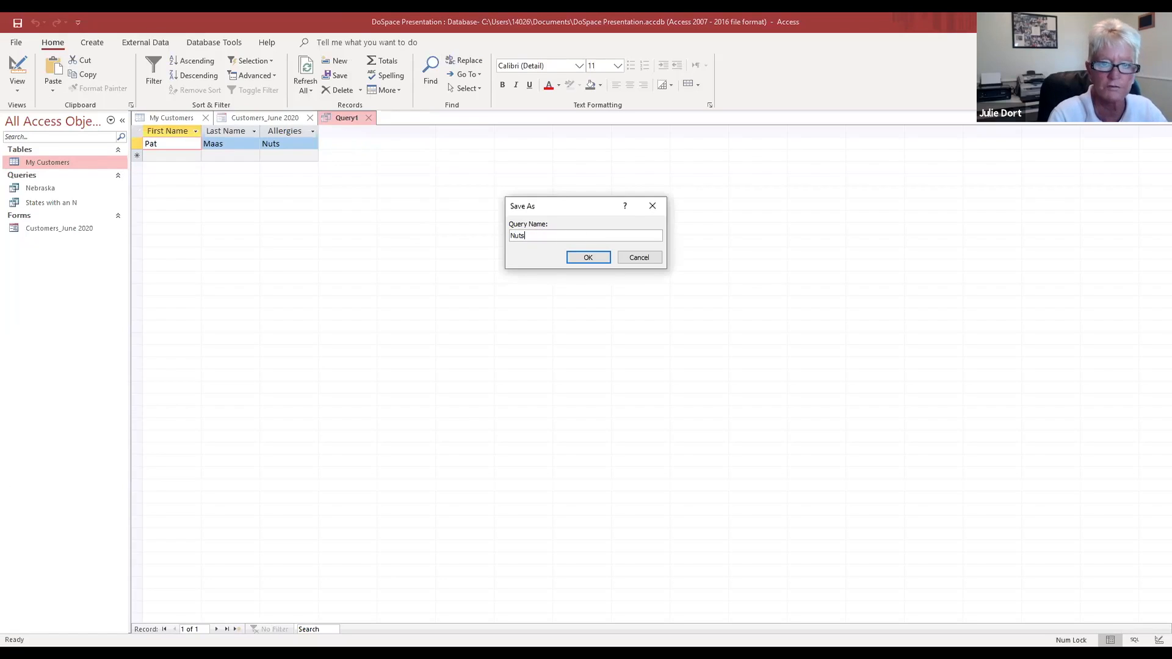
pyautogui.click(588, 258)
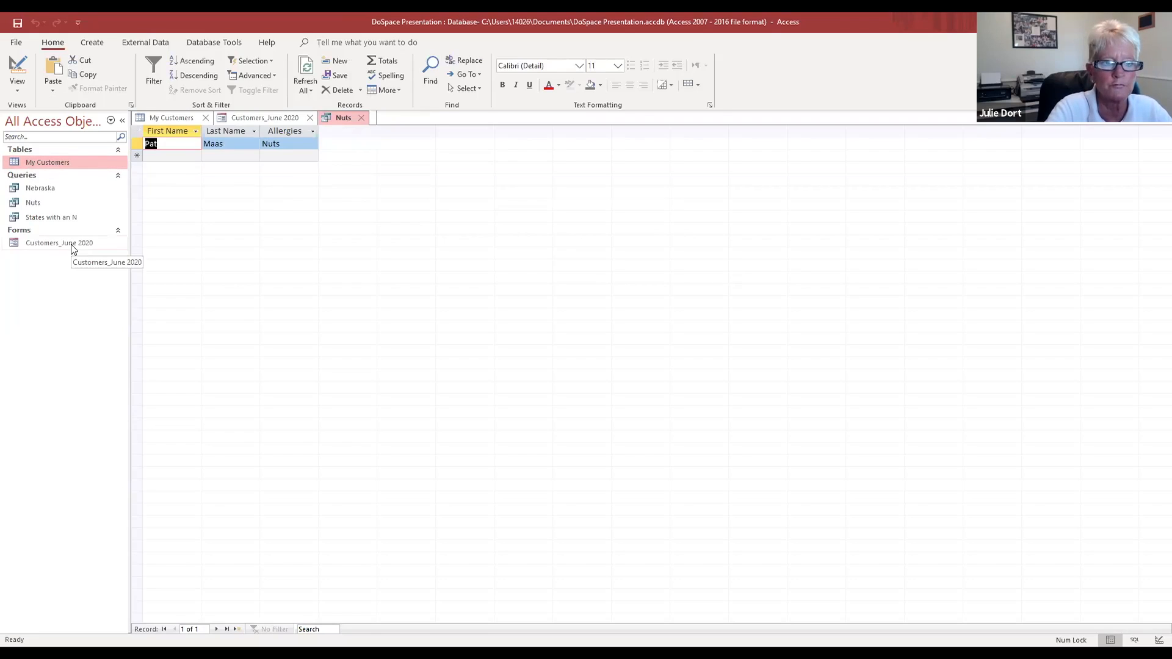
pyautogui.click(96, 45)
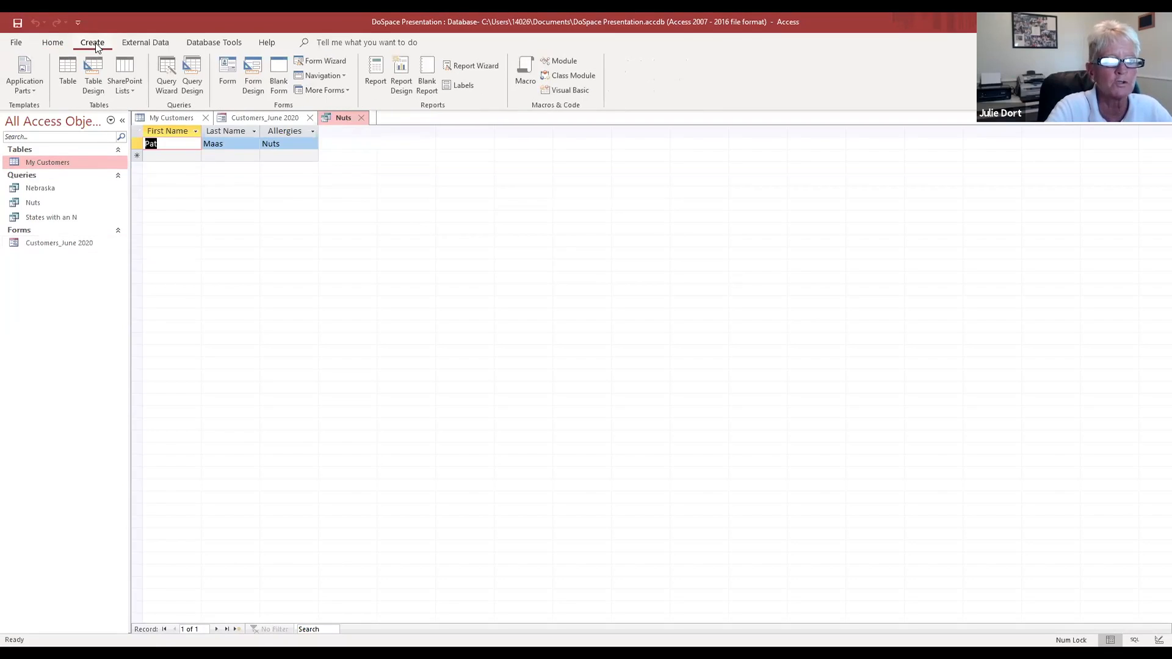
pyautogui.click(164, 67)
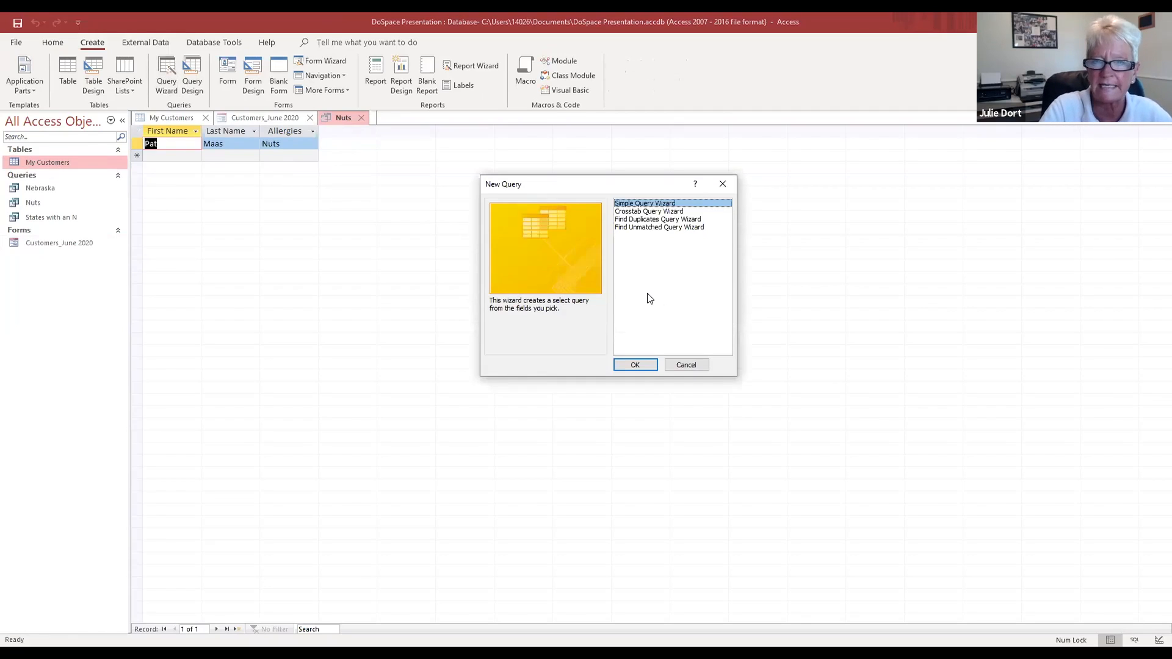
pyautogui.click(640, 362)
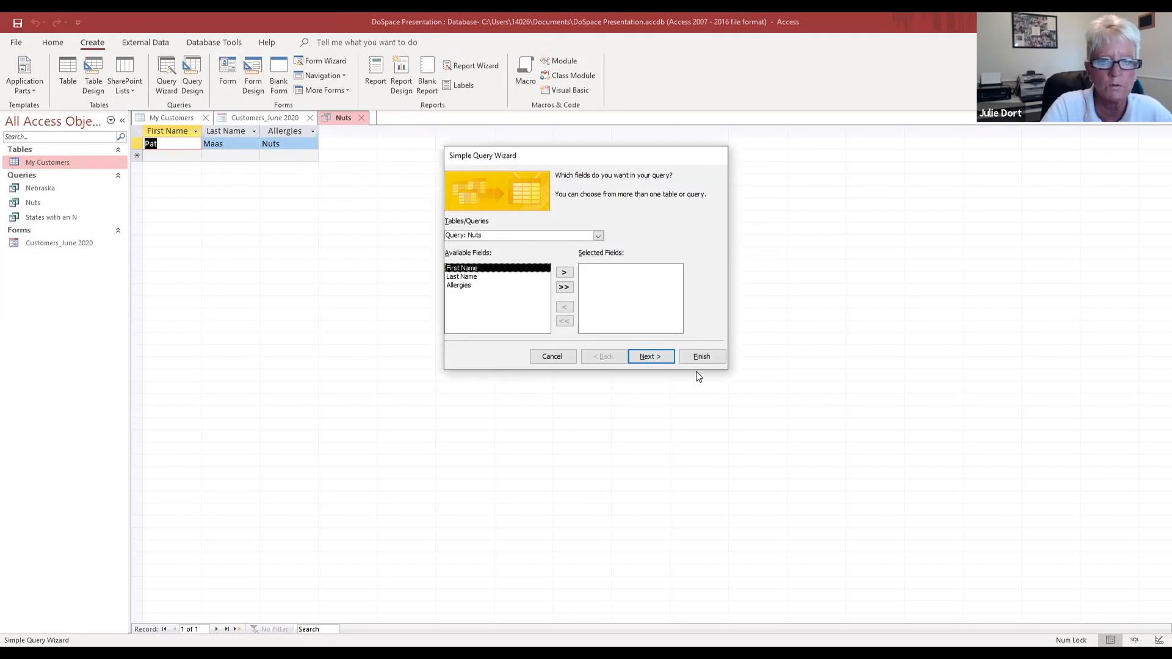
pyautogui.click(651, 356)
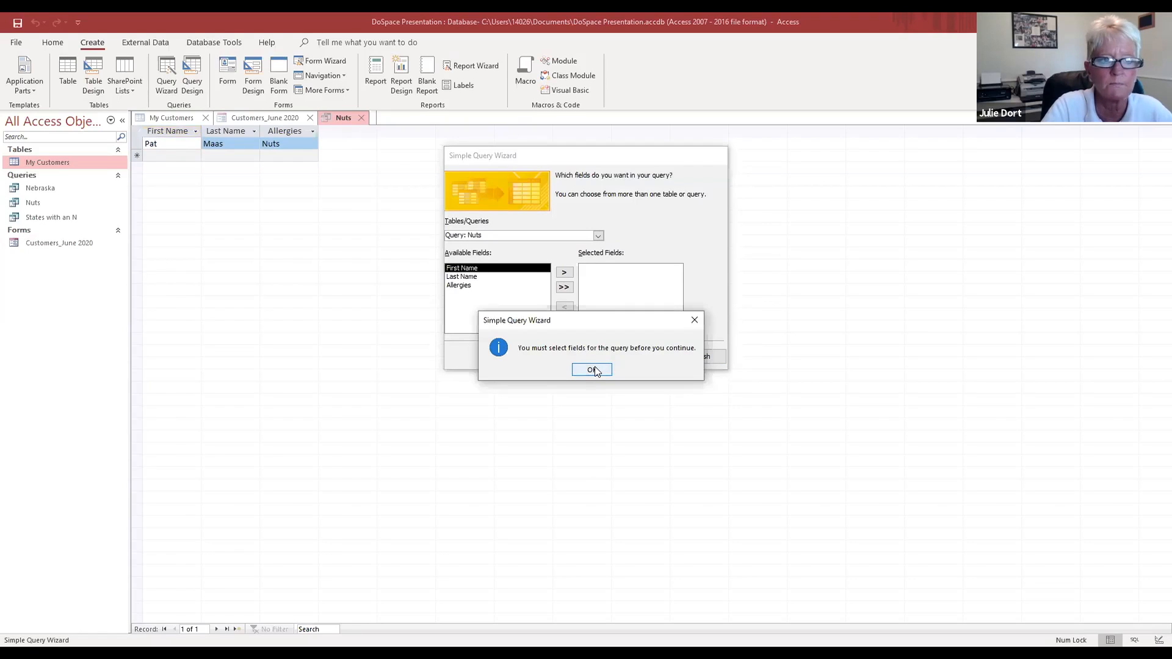
pyautogui.click(591, 370)
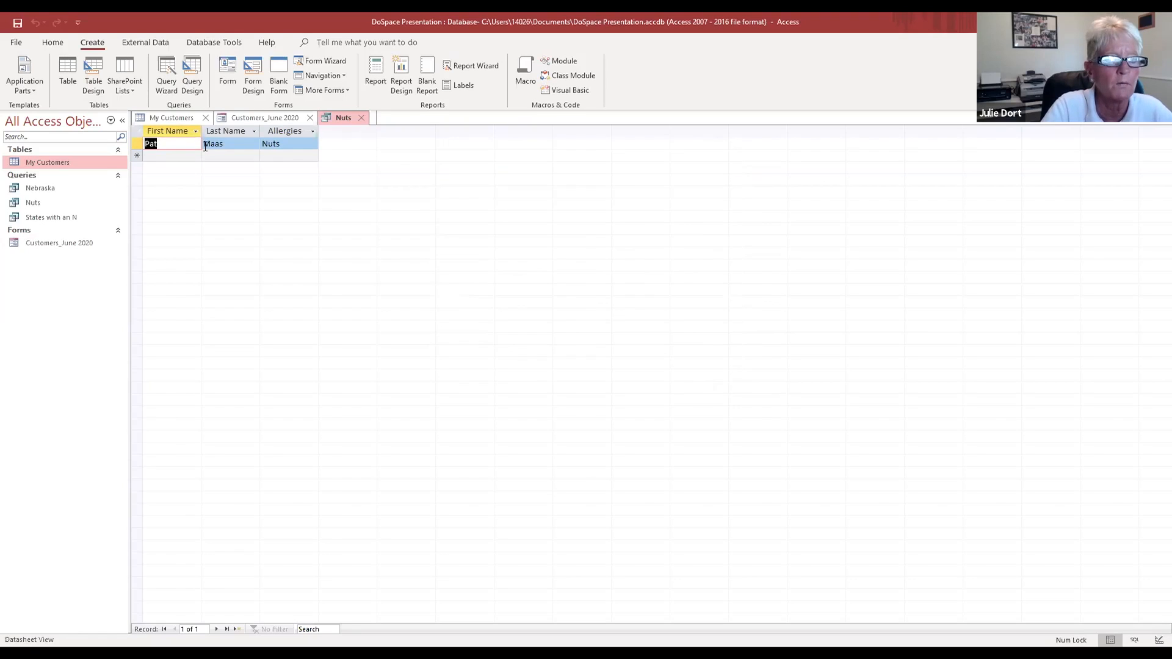
# Step: Close the Nuts query and start the Simple Query Wizard with the My Customers table as its source
pyautogui.click(365, 119)
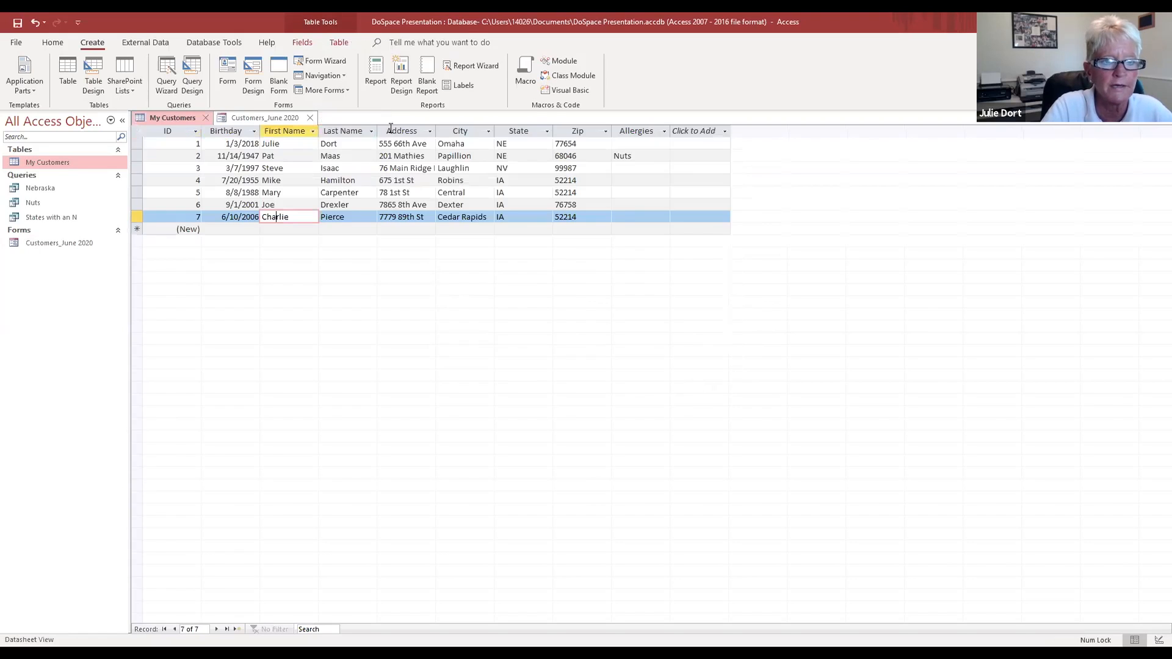
pyautogui.click(41, 162)
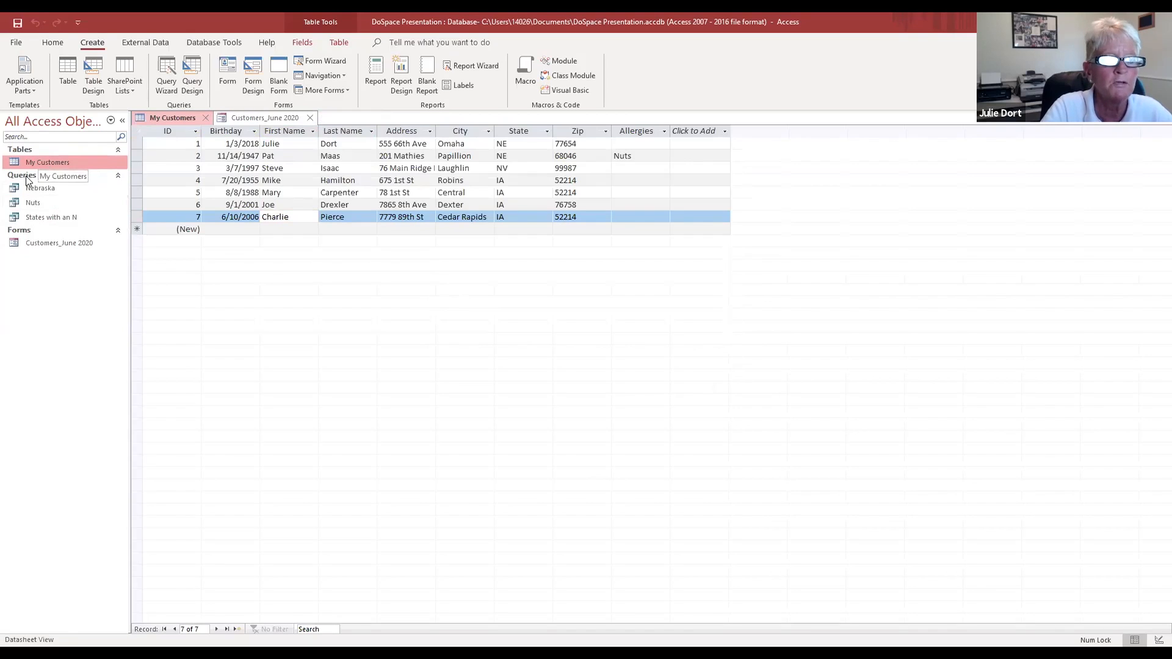
pyautogui.click(161, 67)
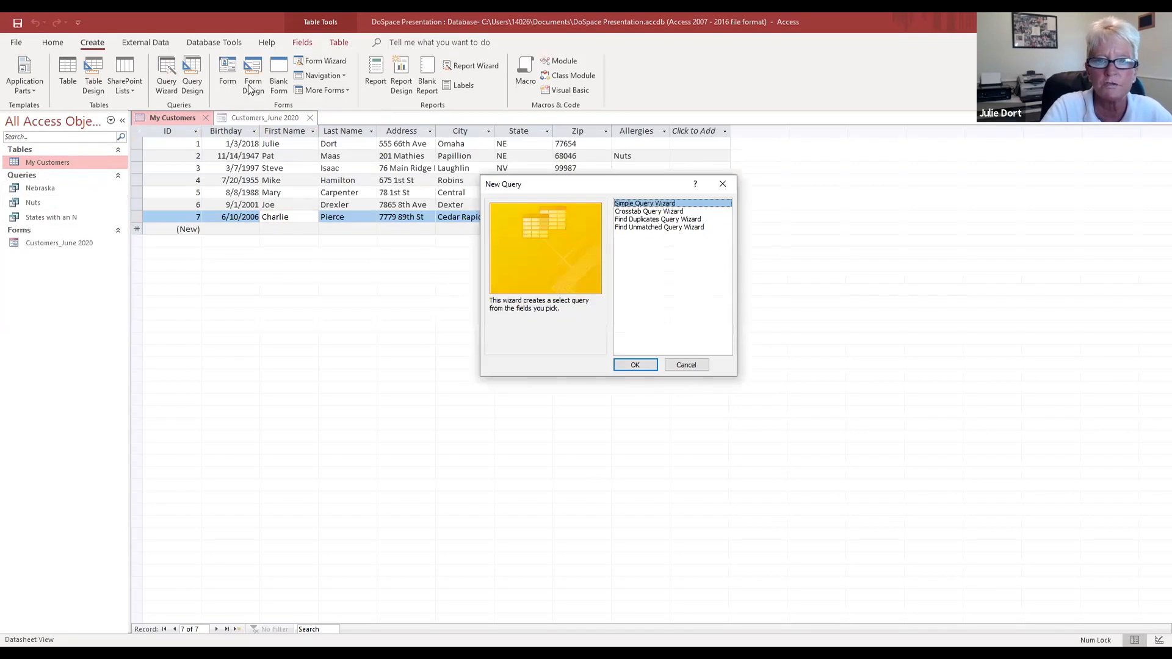
pyautogui.click(640, 364)
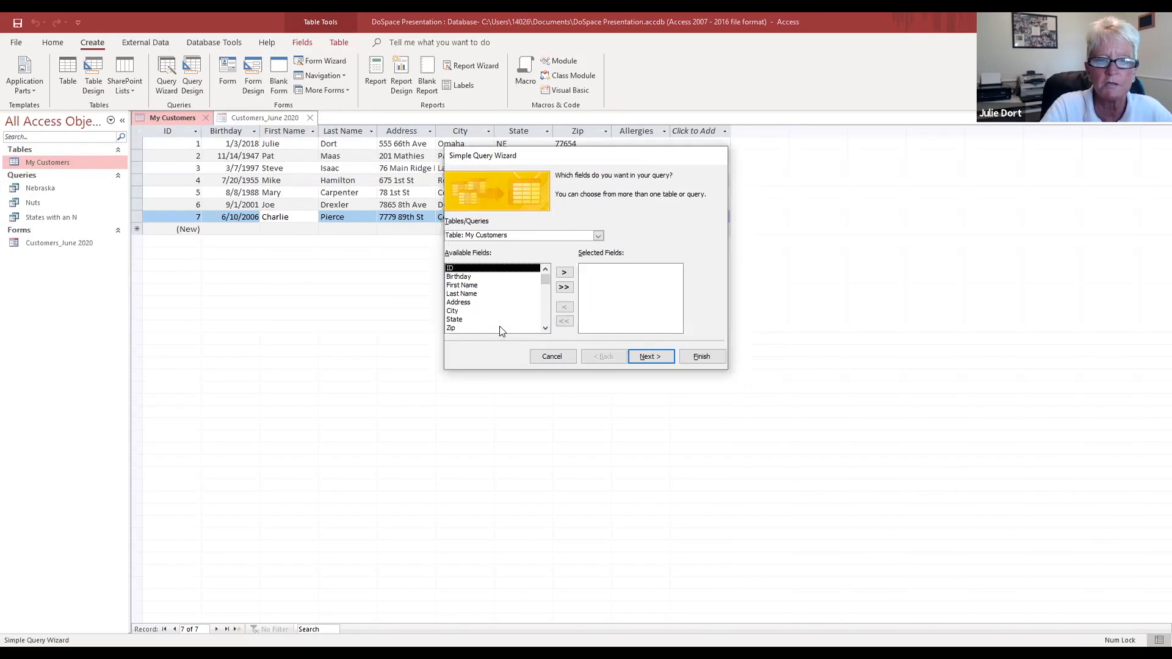
pyautogui.click(546, 329)
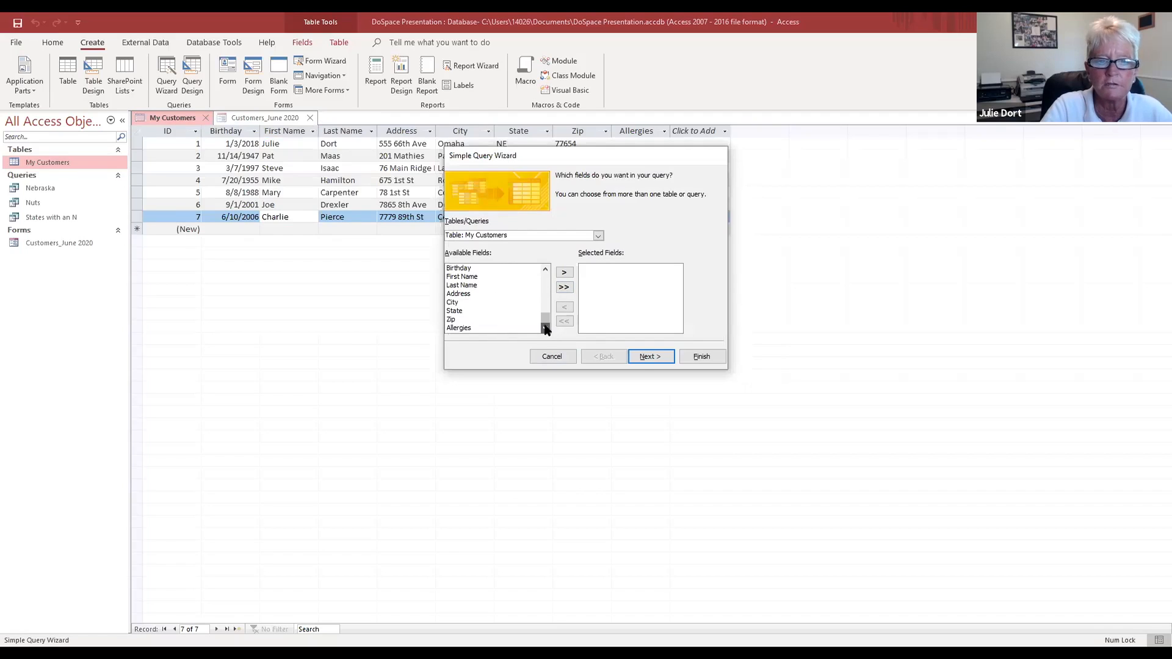
pyautogui.click(546, 270)
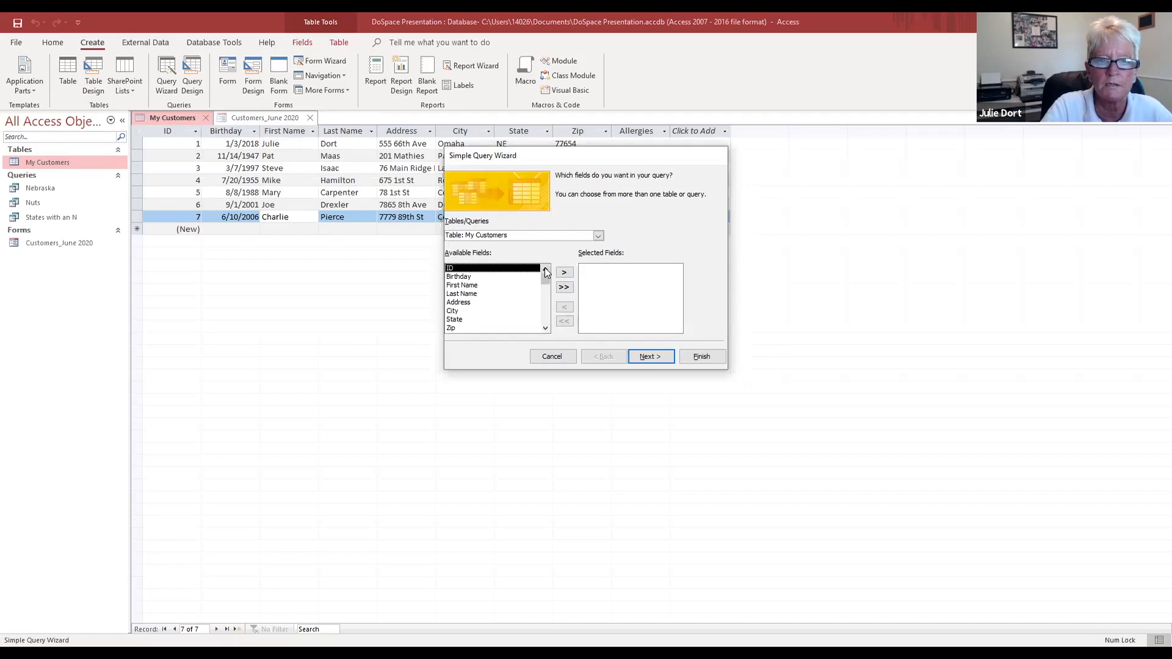
pyautogui.click(598, 237)
pyautogui.click(599, 238)
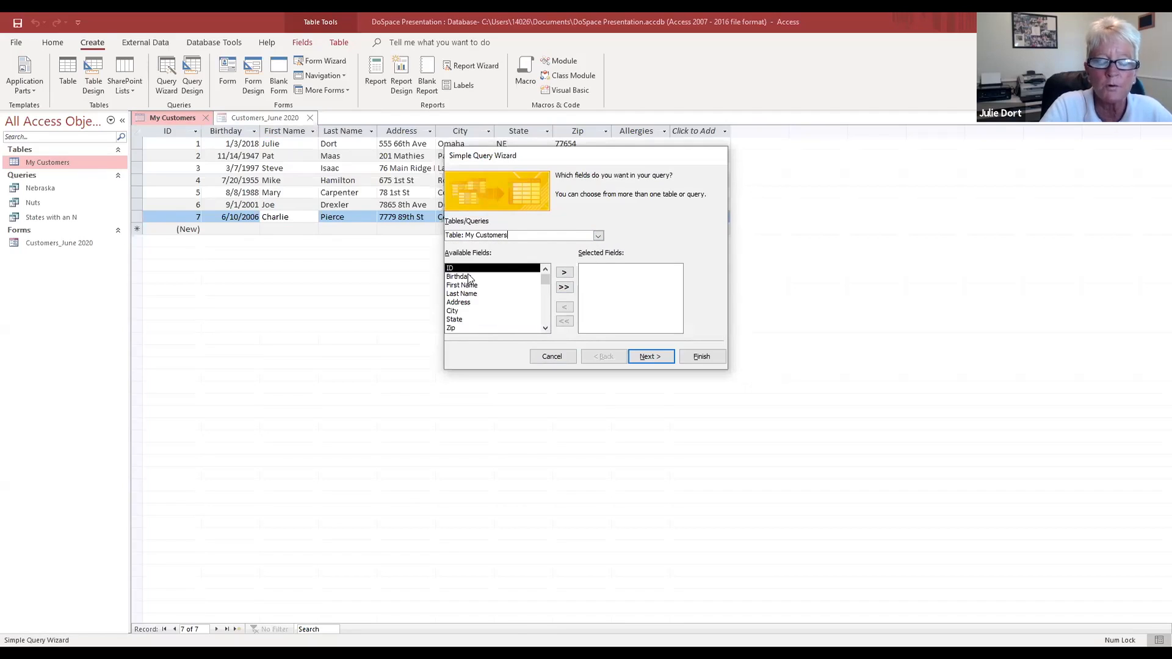
# Step: Try moving all available fields into the selected fields at once, and clear the selection again
pyautogui.click(564, 287)
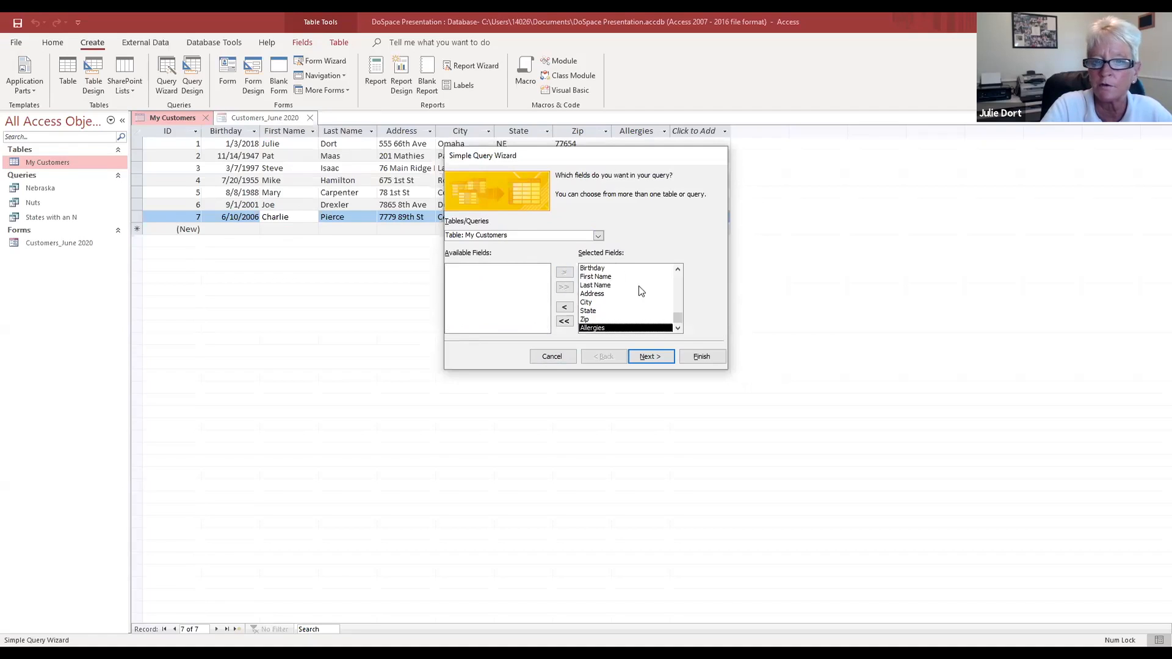
pyautogui.click(564, 321)
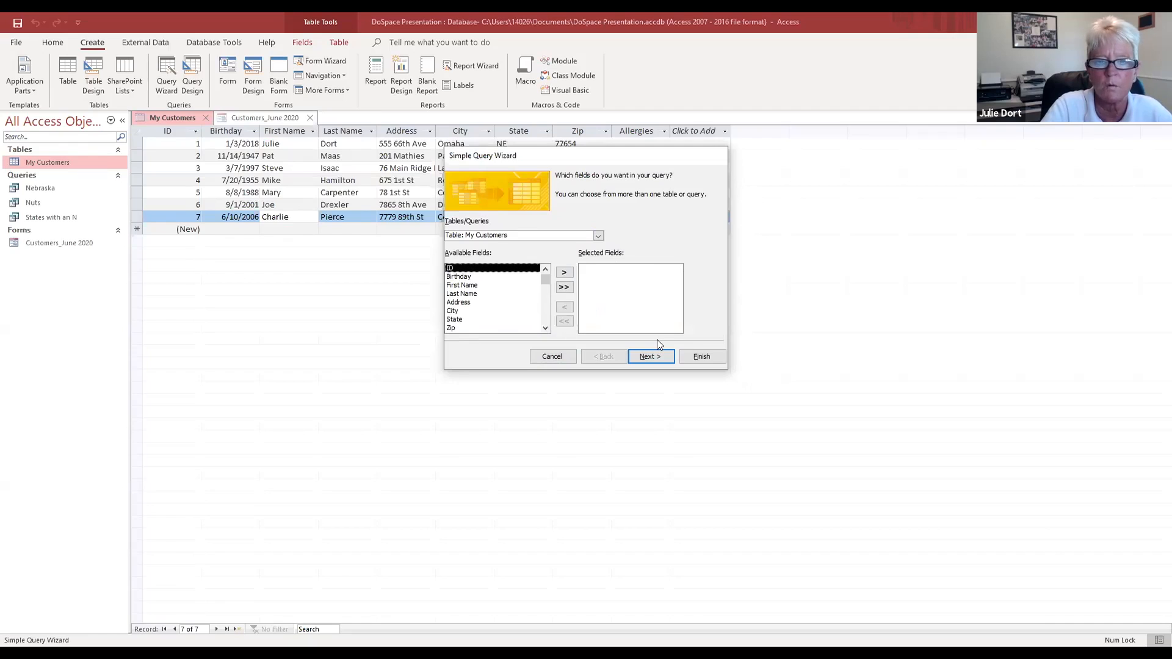
pyautogui.click(566, 286)
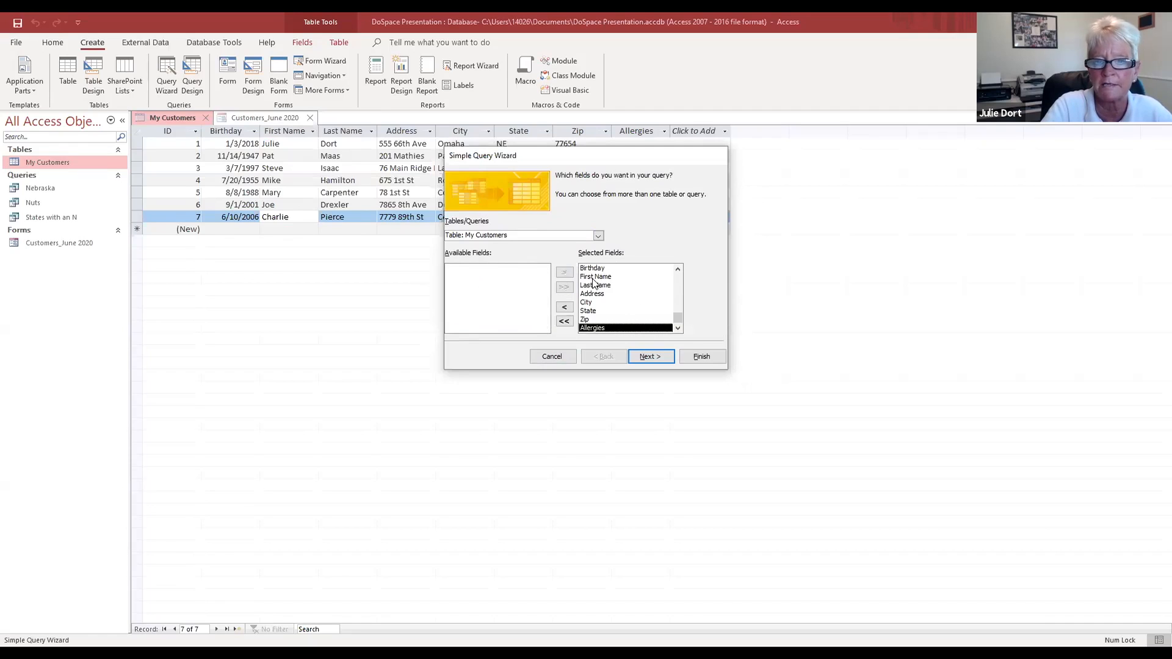
pyautogui.click(566, 322)
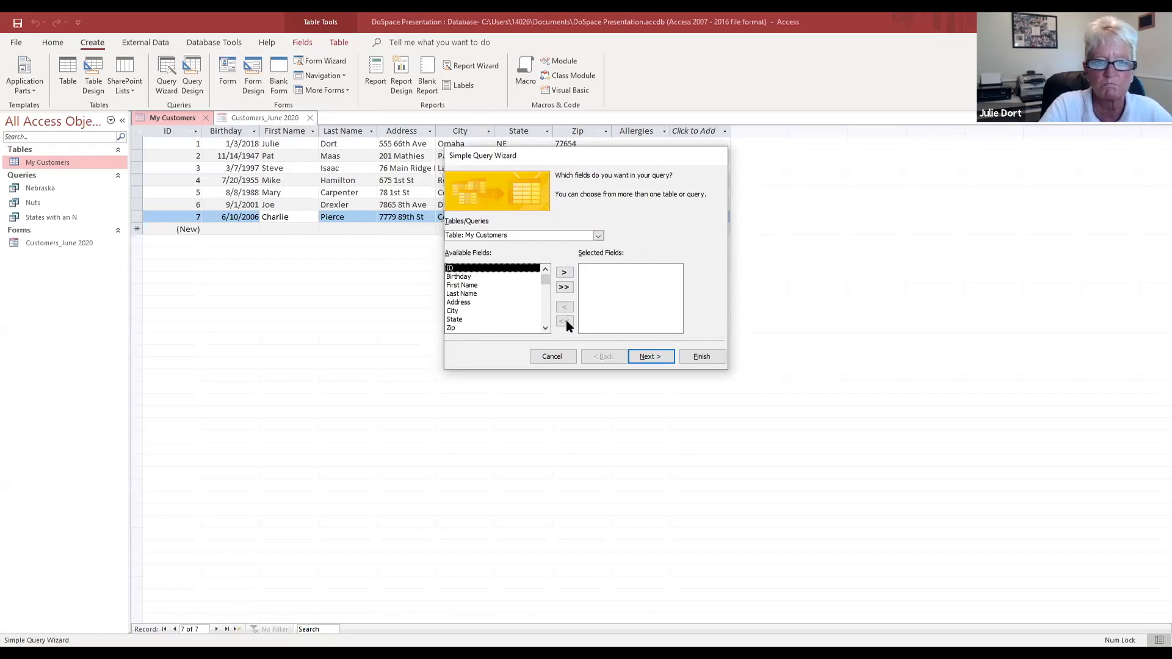
# Step: Add the First Name, Last Name, Address, City, State and Zip fields and finish the wizard with the title My Customers Query, opening it to view information
pyautogui.click(467, 285)
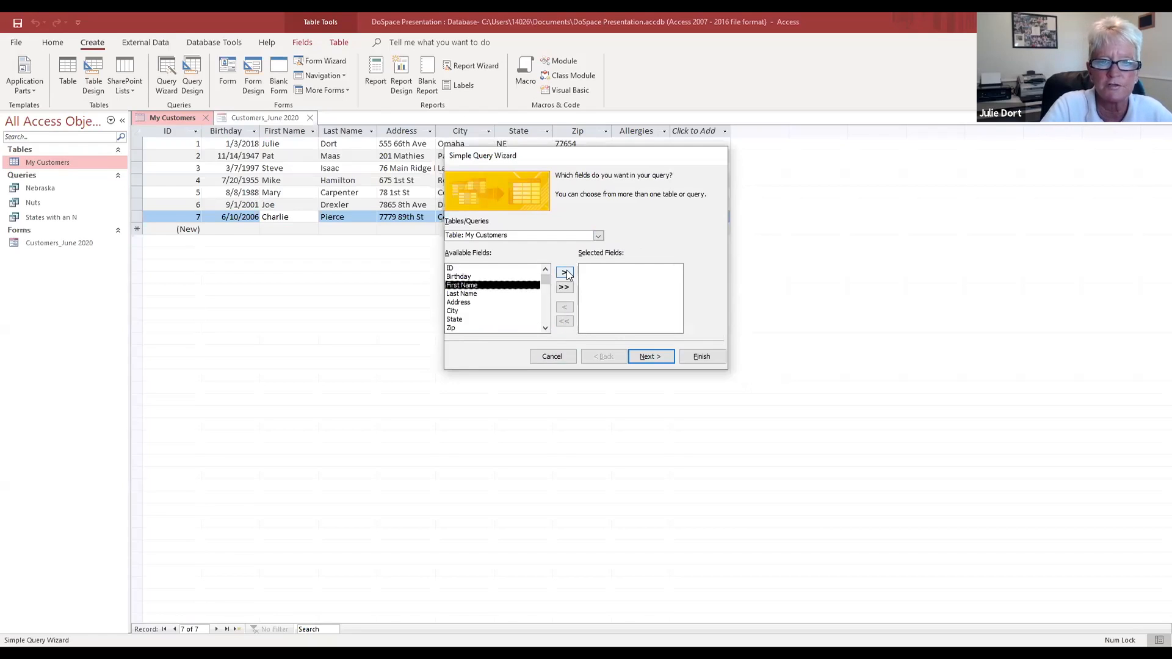
pyautogui.click(564, 272)
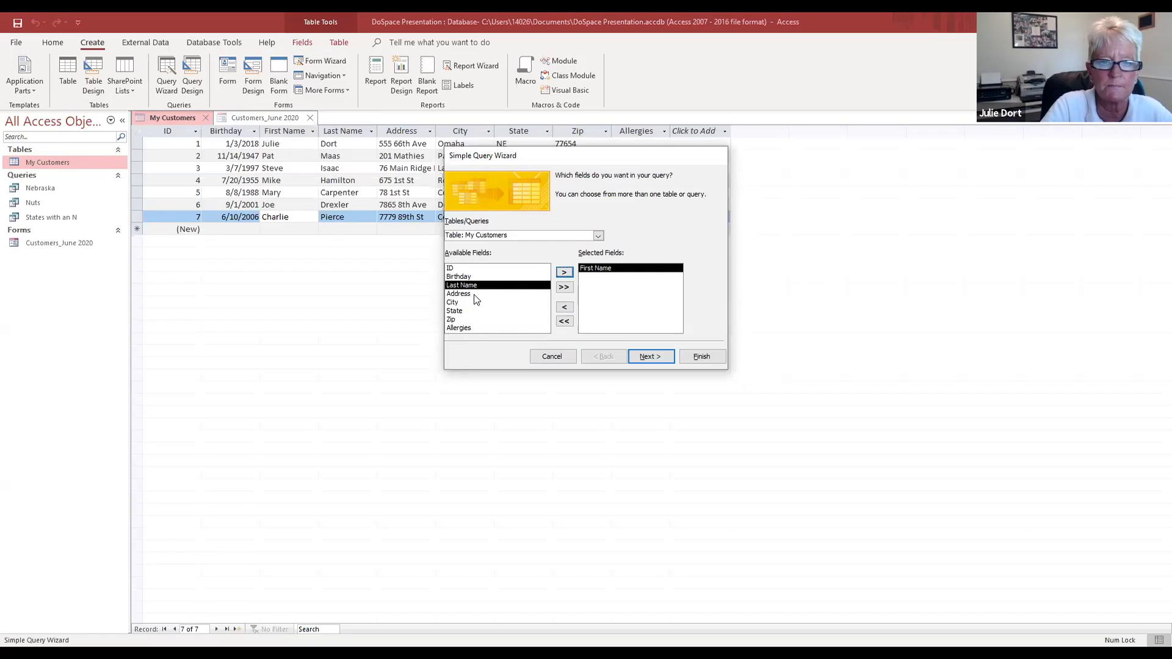
pyautogui.click(566, 272)
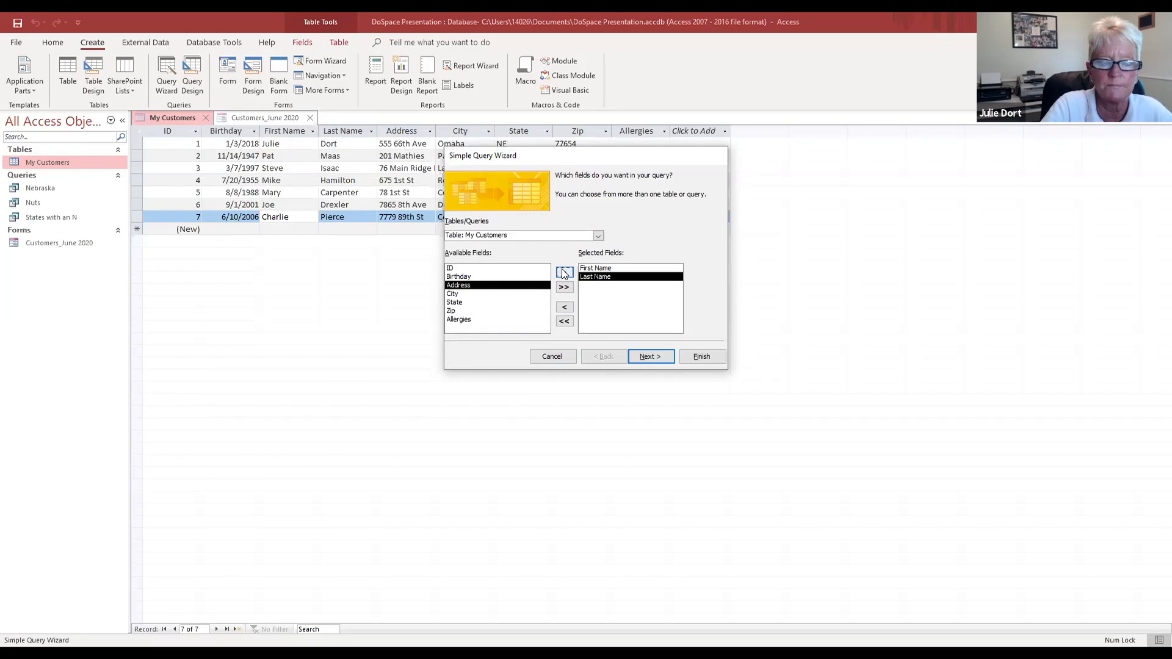
pyautogui.click(563, 272)
pyautogui.click(562, 273)
pyautogui.click(563, 272)
pyautogui.click(563, 272)
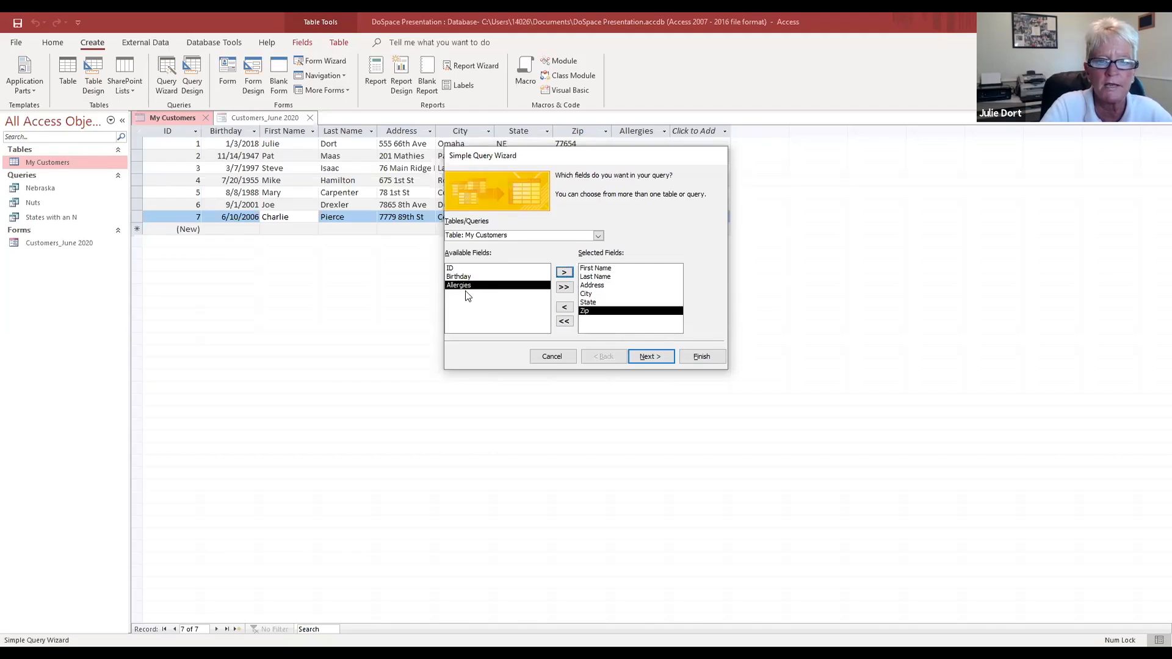
pyautogui.click(649, 359)
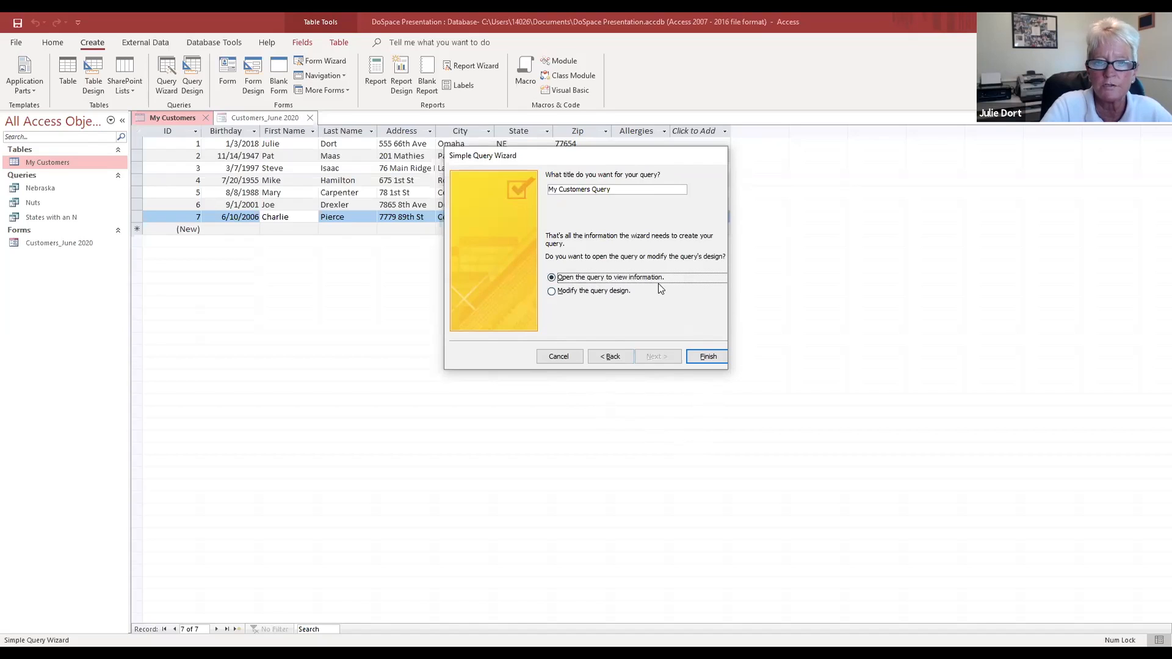
pyautogui.click(703, 358)
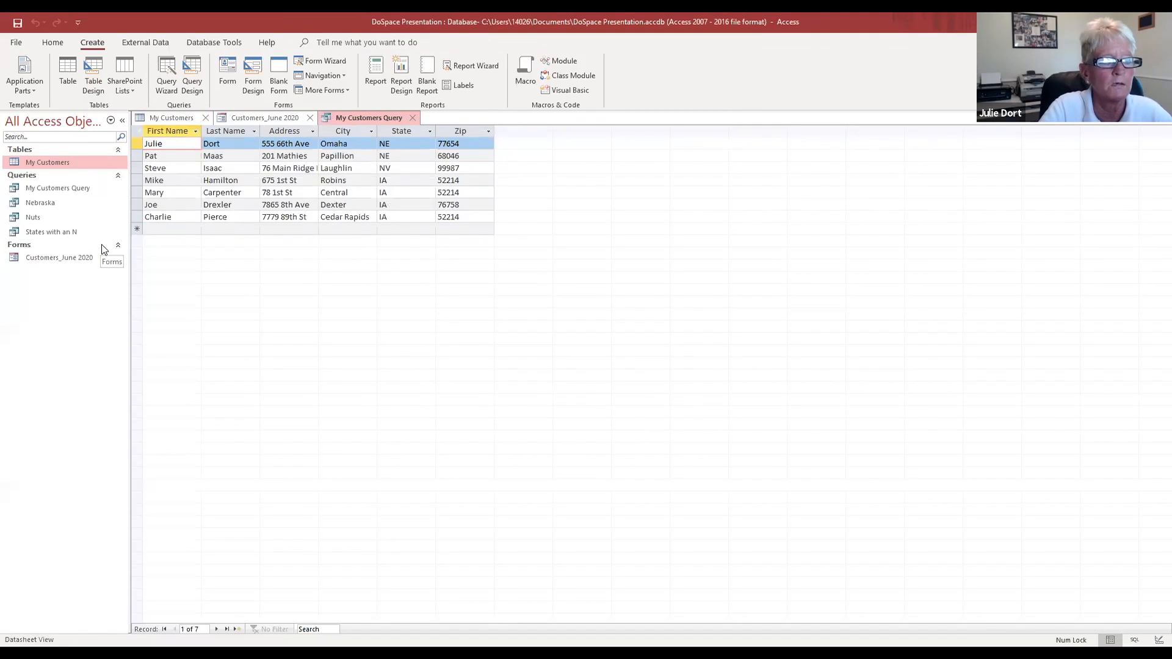
# Step: Save My Customers Query and close it
pyautogui.rightClick(386, 117)
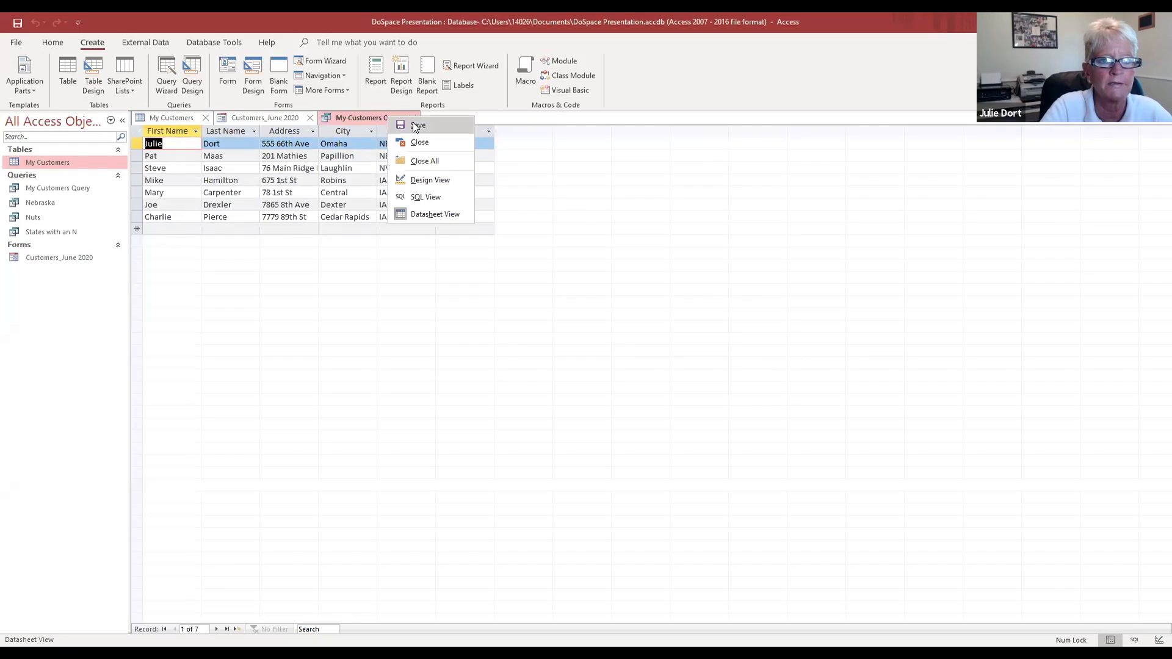
pyautogui.click(413, 124)
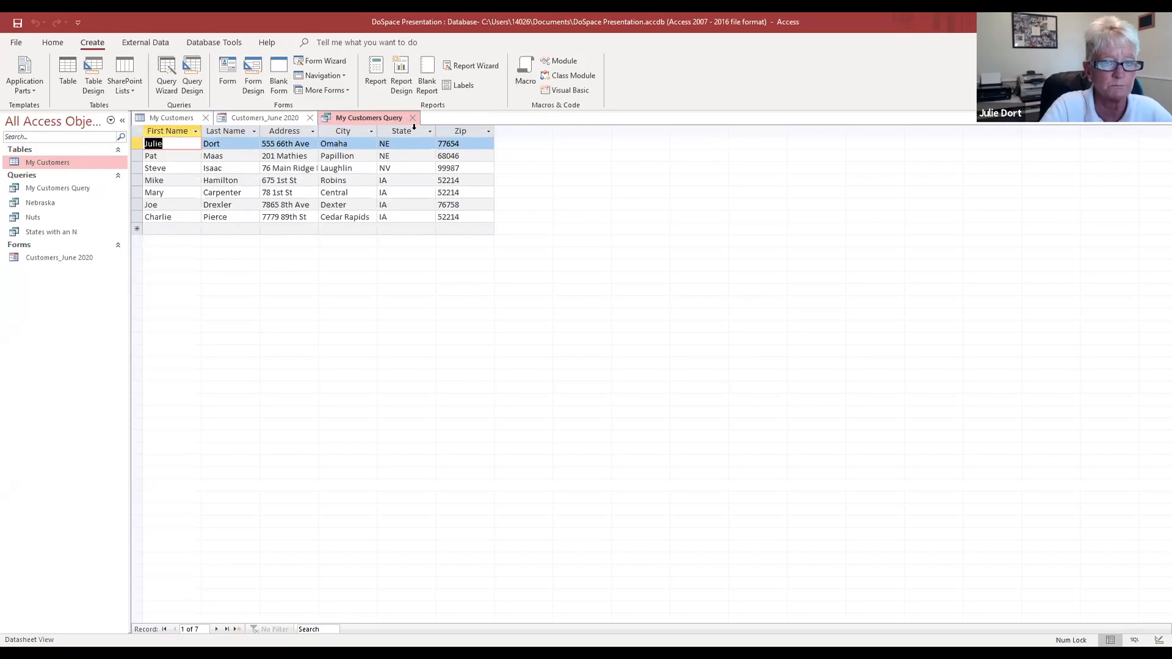
pyautogui.rightClick(391, 117)
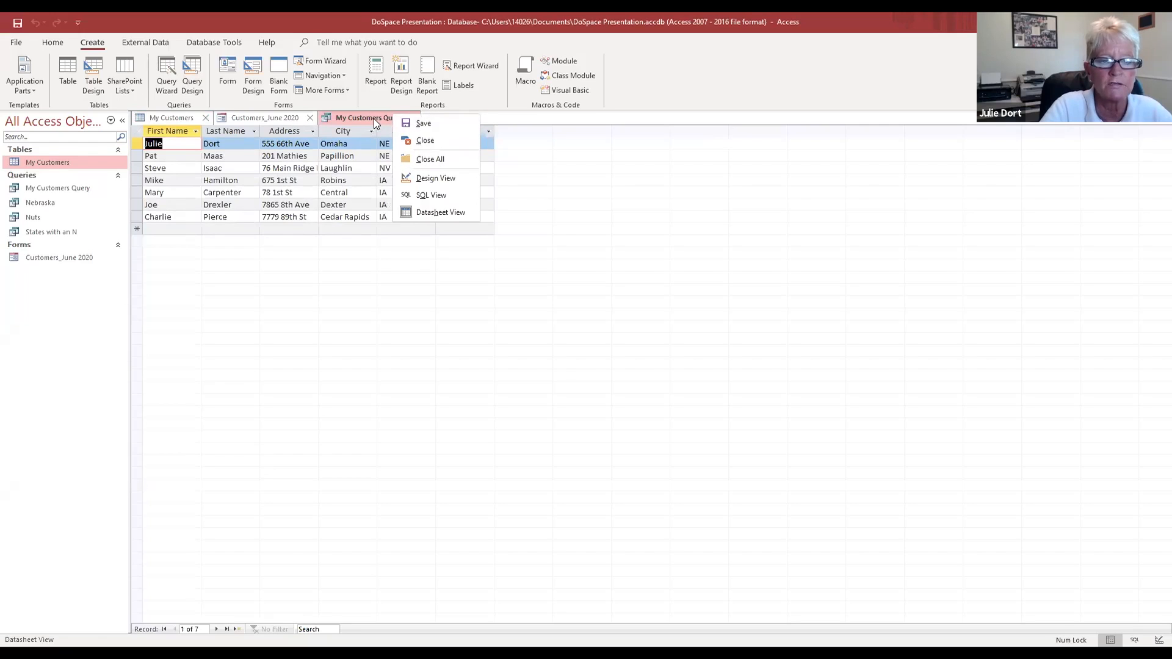
pyautogui.click(416, 113)
pyautogui.click(413, 116)
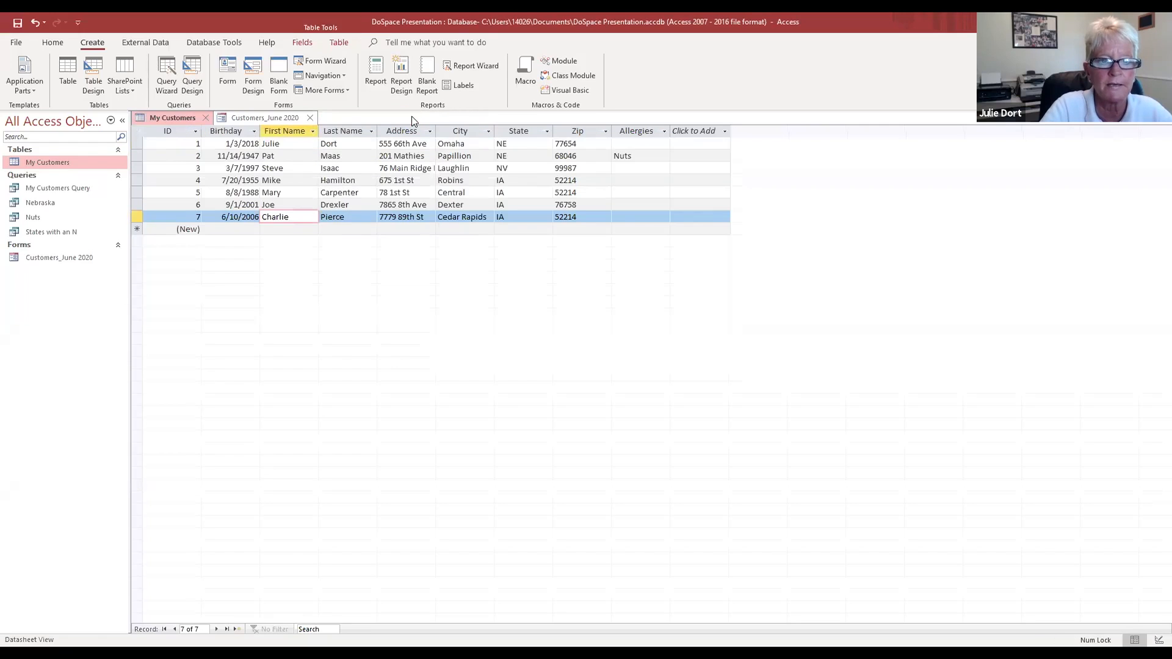
# Step: Rename My Customers Query as Mailing Labels
pyautogui.click(59, 191)
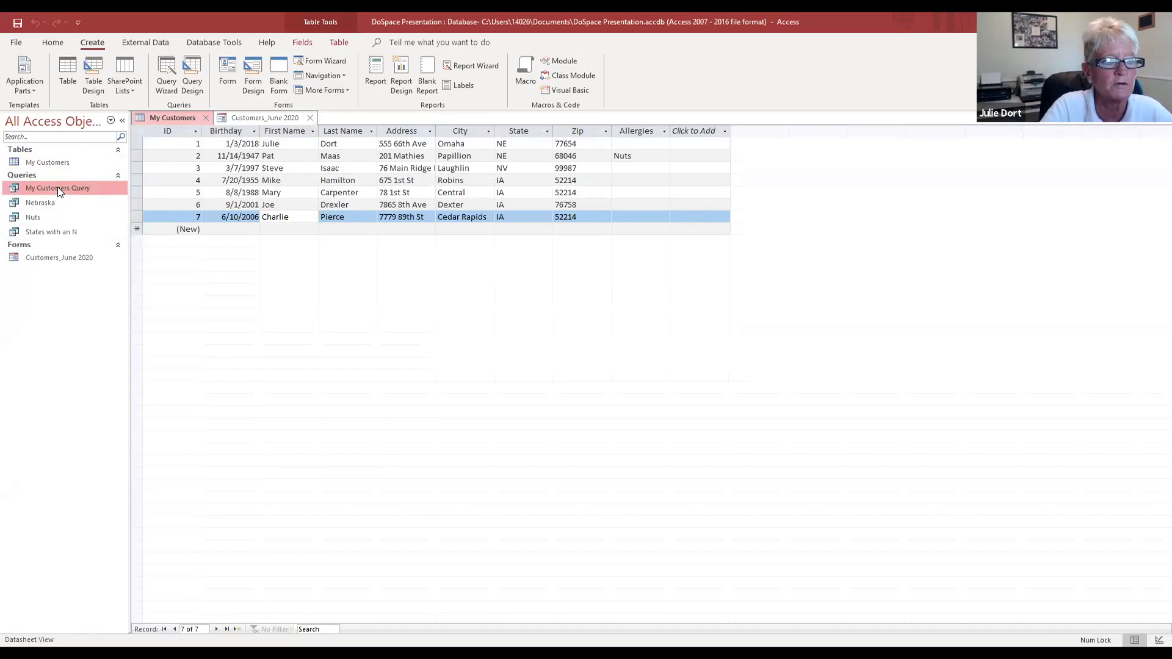
pyautogui.rightClick(68, 193)
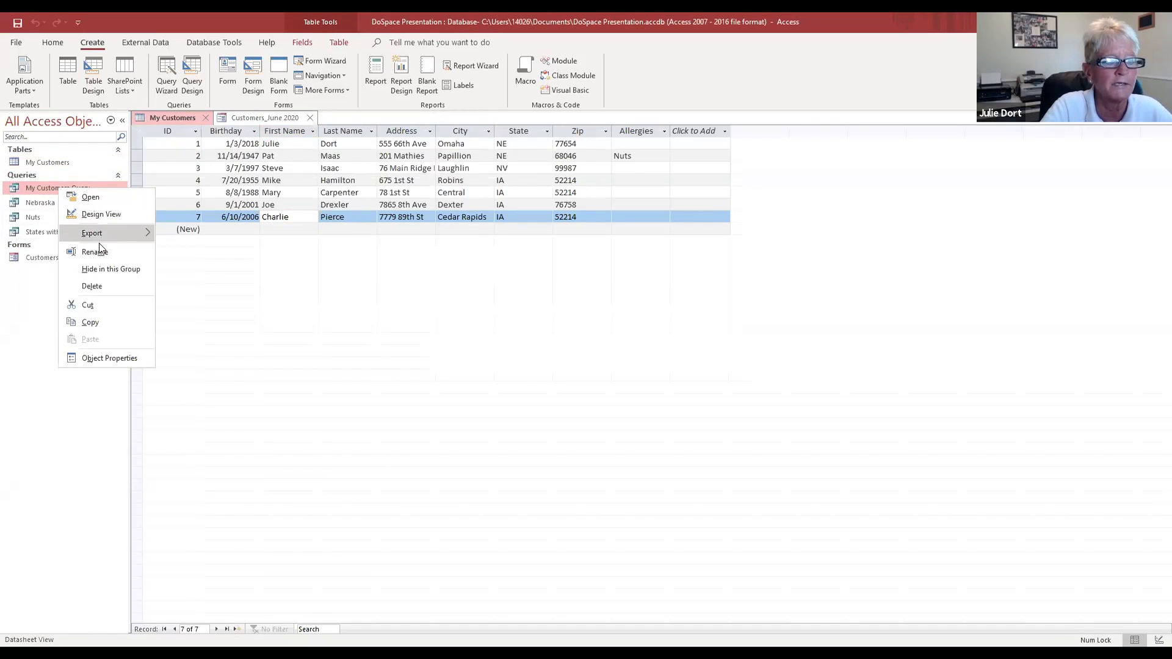
pyautogui.click(99, 245)
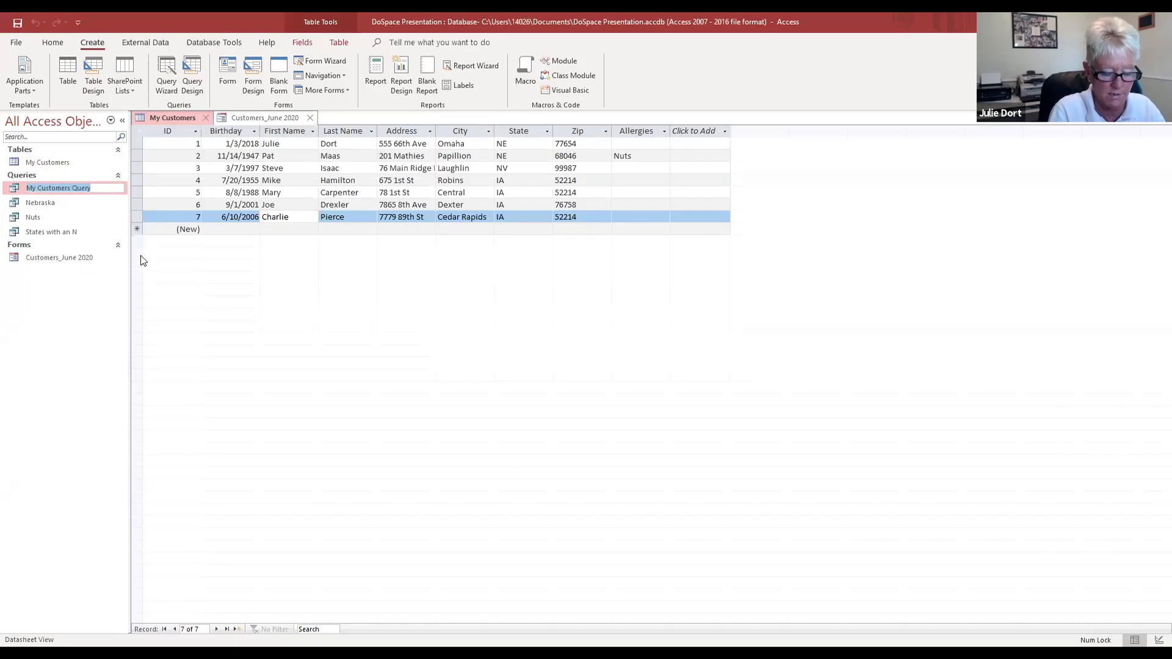
pyautogui.write('Mailing Labels')
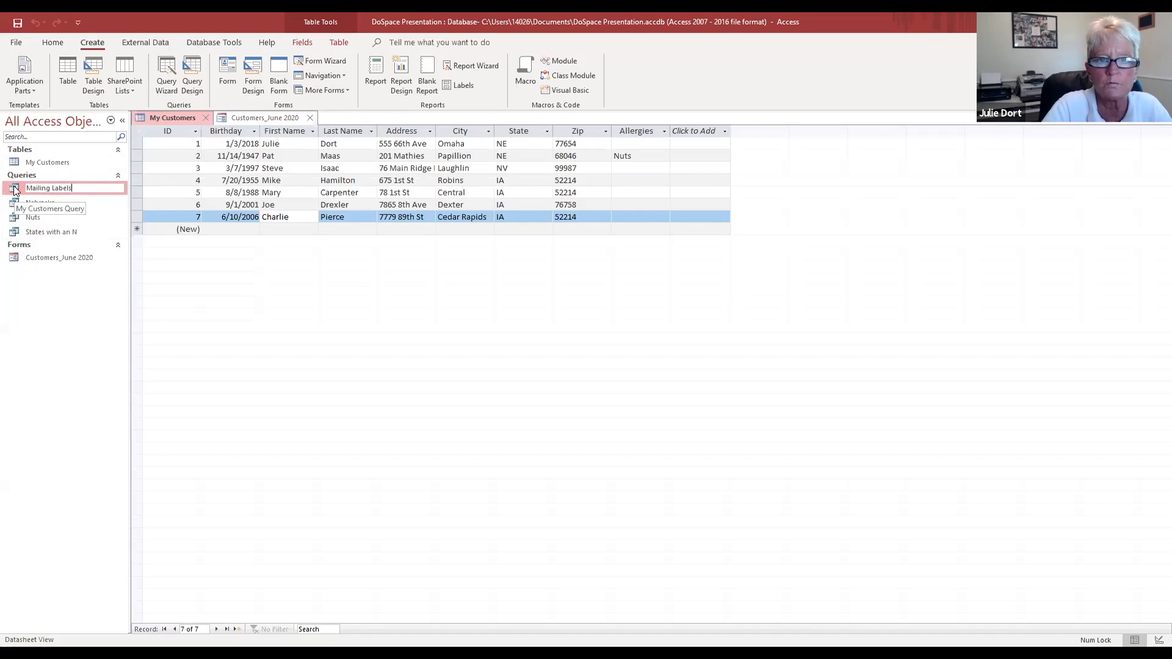
pyautogui.press('Return')
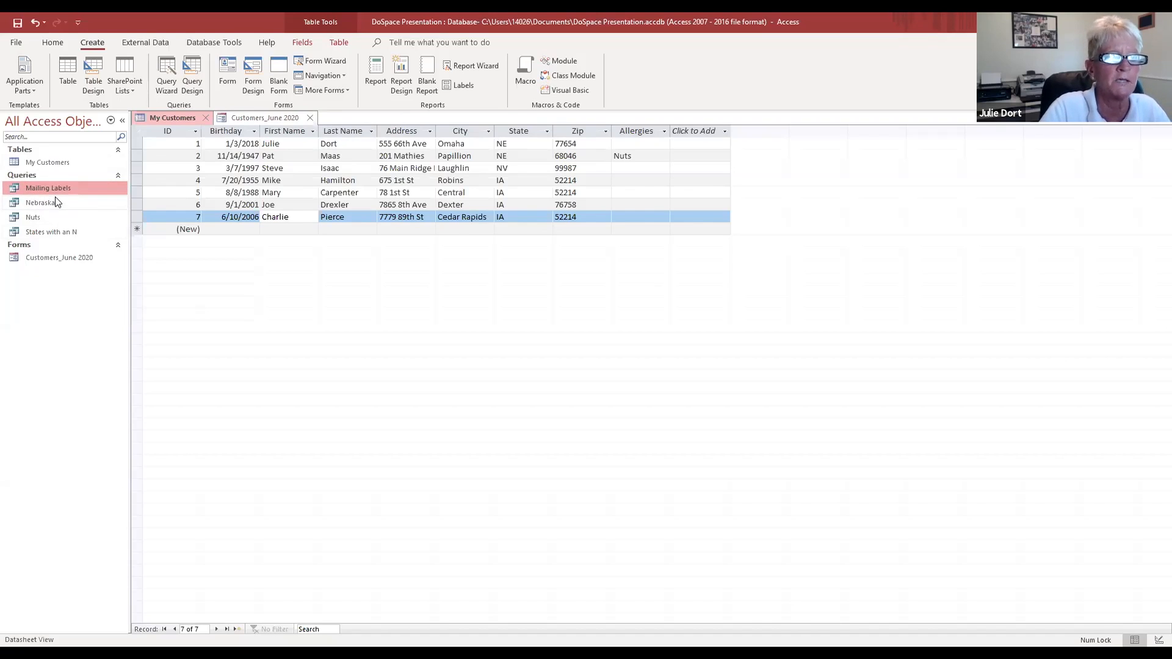
pyautogui.click(310, 117)
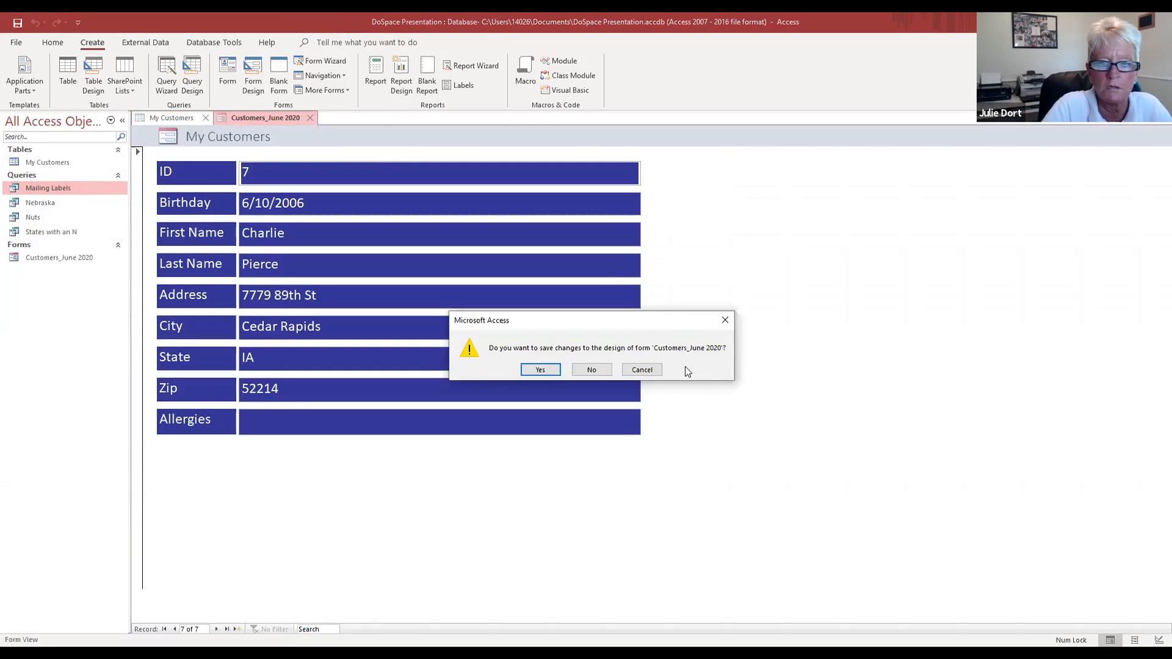
pyautogui.click(641, 370)
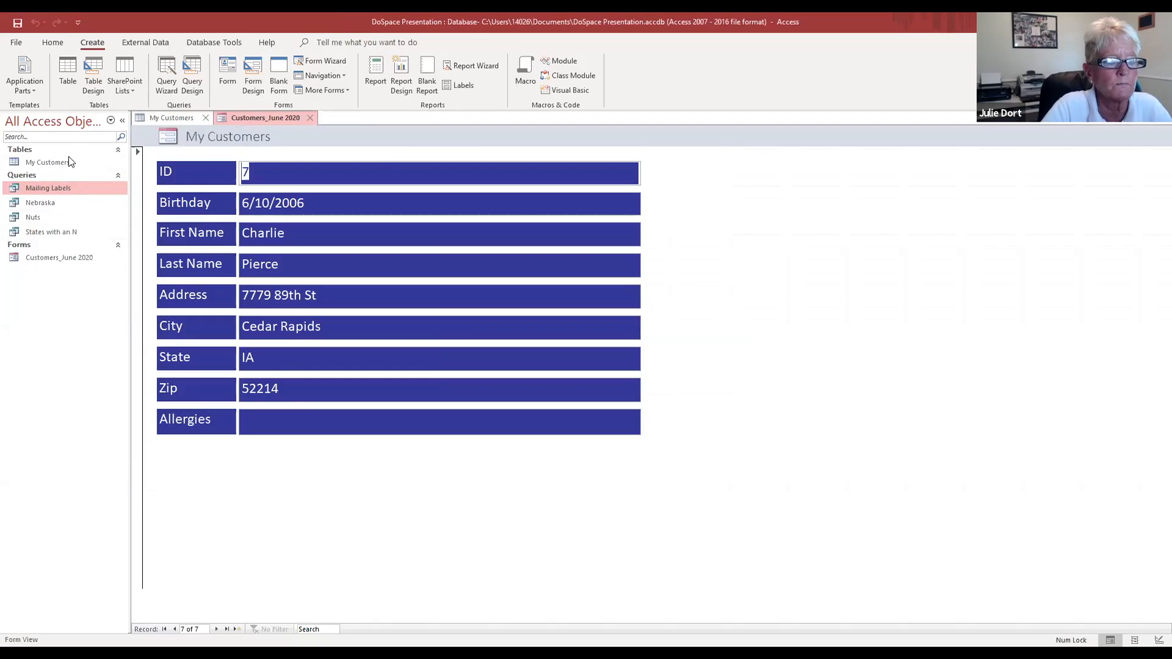
pyautogui.click(51, 161)
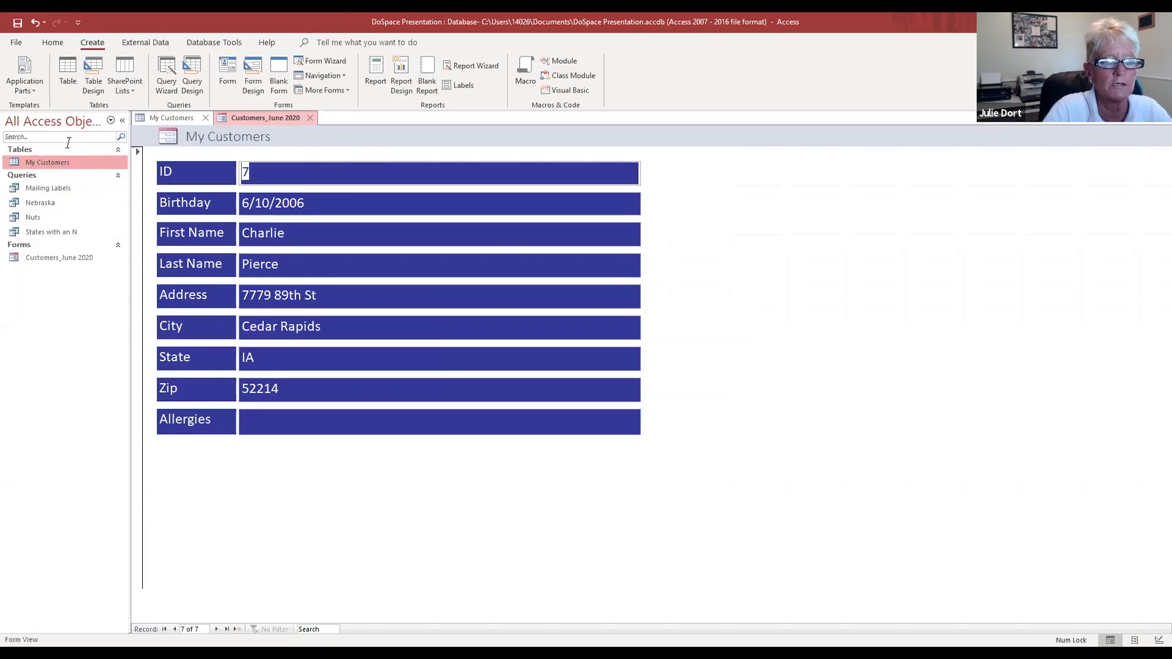
# Step: Create a new table and open it in Design View, saving it as Orders
pyautogui.click(67, 69)
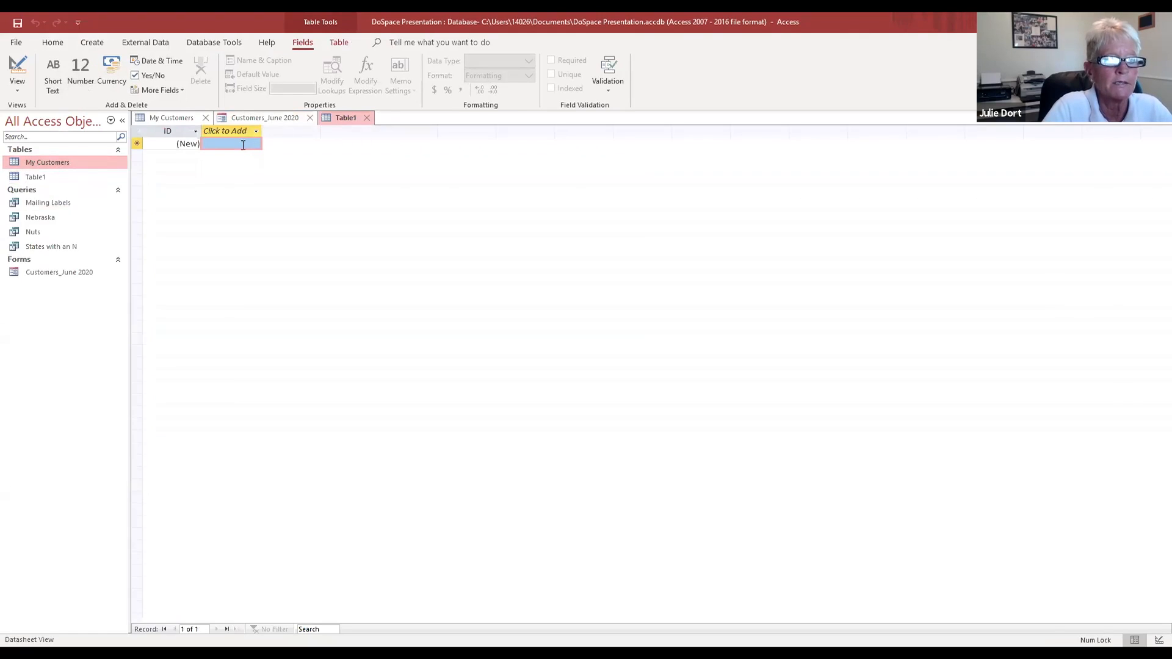
pyautogui.click(22, 90)
pyautogui.click(61, 146)
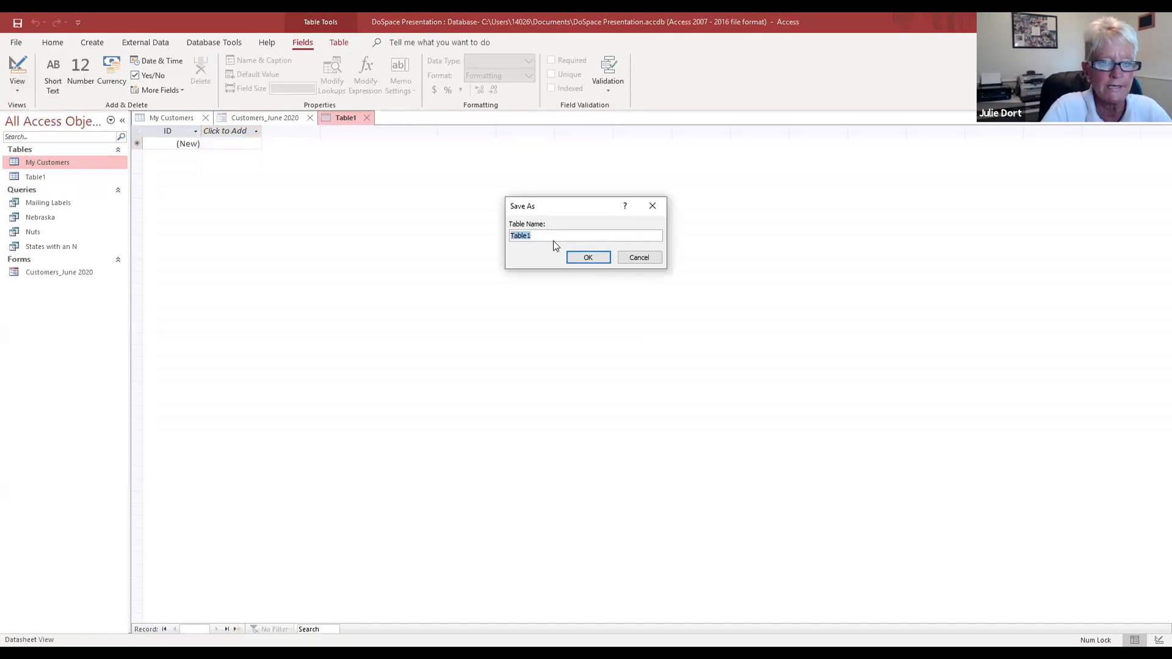
pyautogui.write('P')
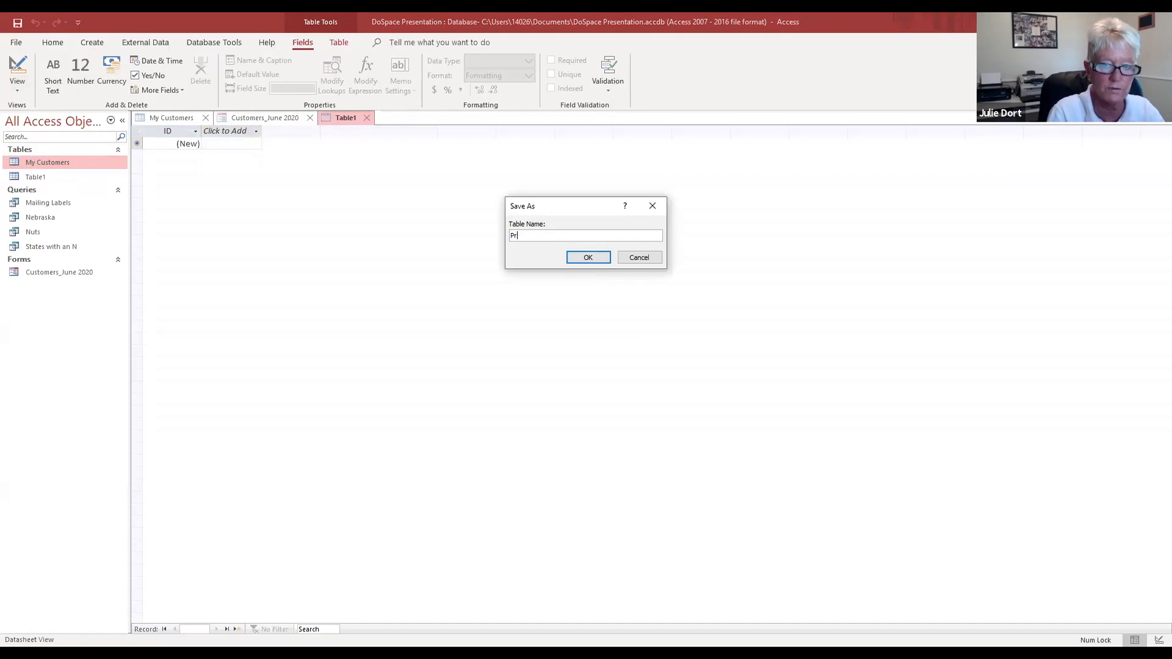
pyautogui.write('rders')
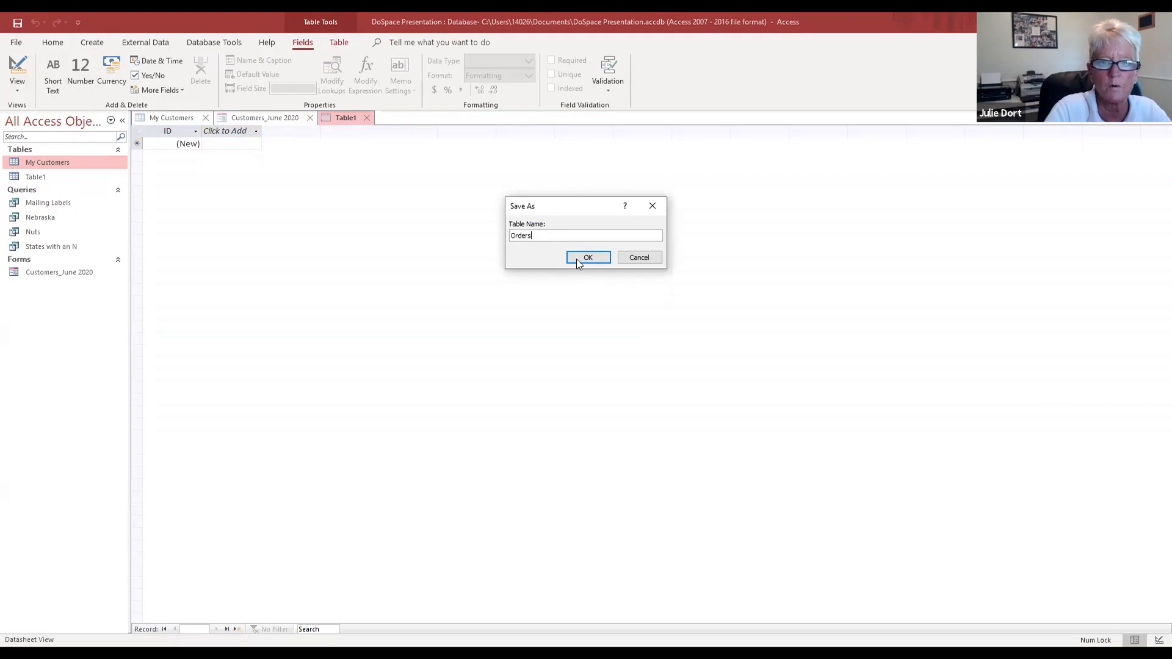
pyautogui.click(579, 258)
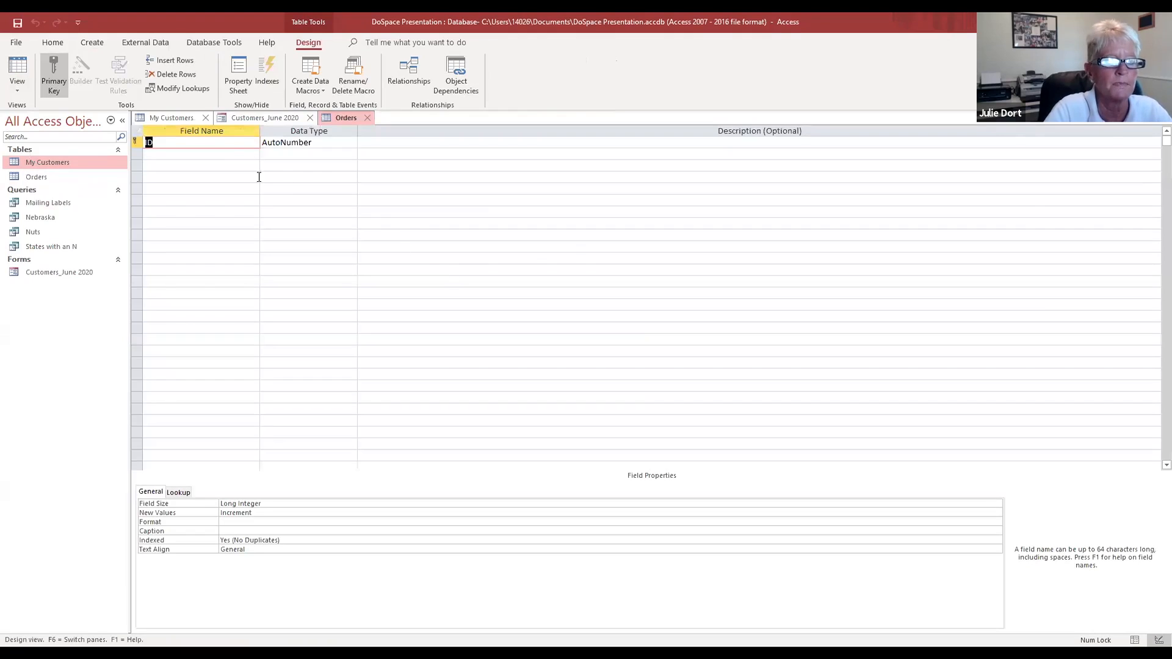
# Step: Add First Name and Last Name to the Orders table as Short Text fields below ID
pyautogui.click(214, 155)
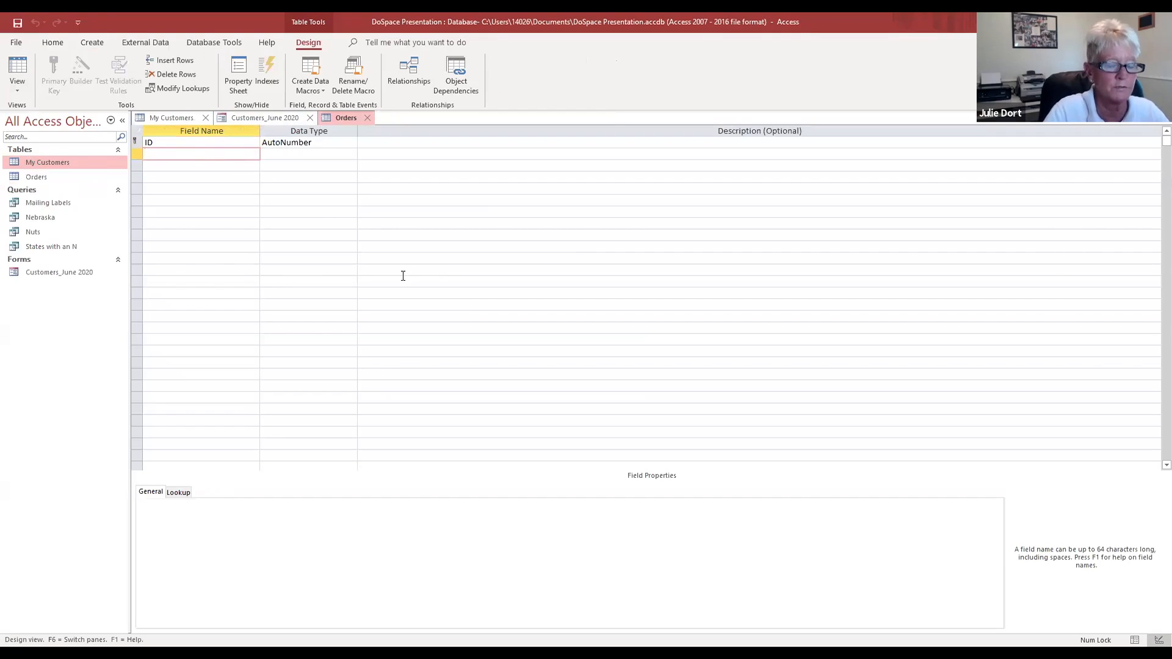
pyautogui.write('First')
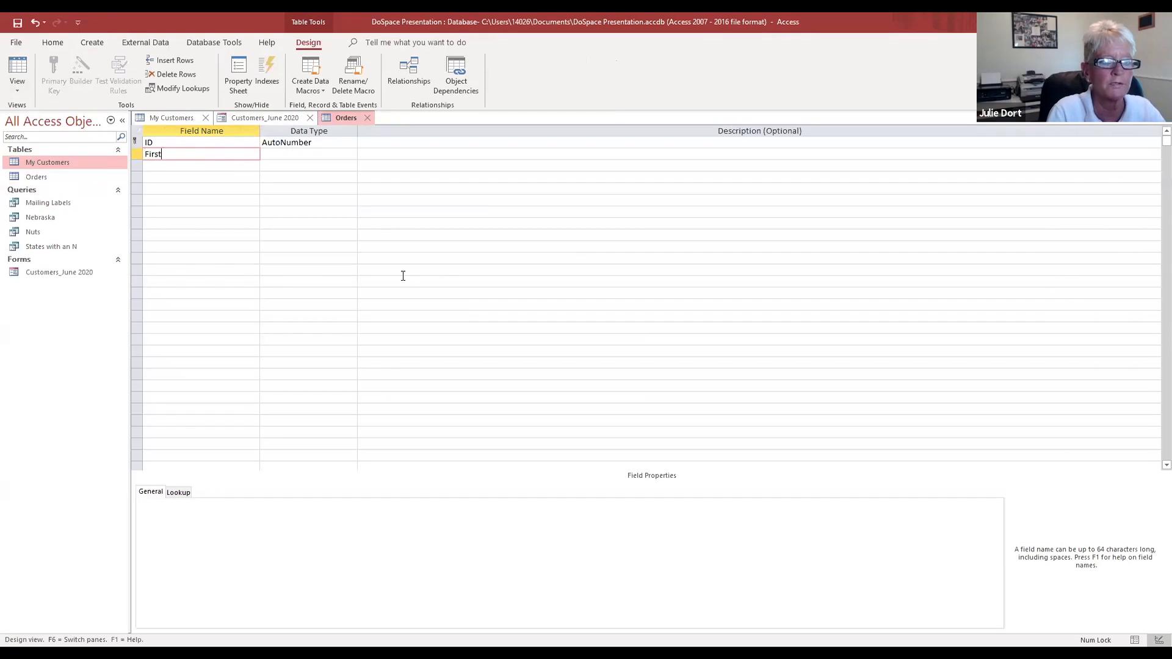
pyautogui.write(' Name')
pyautogui.press('Tab')
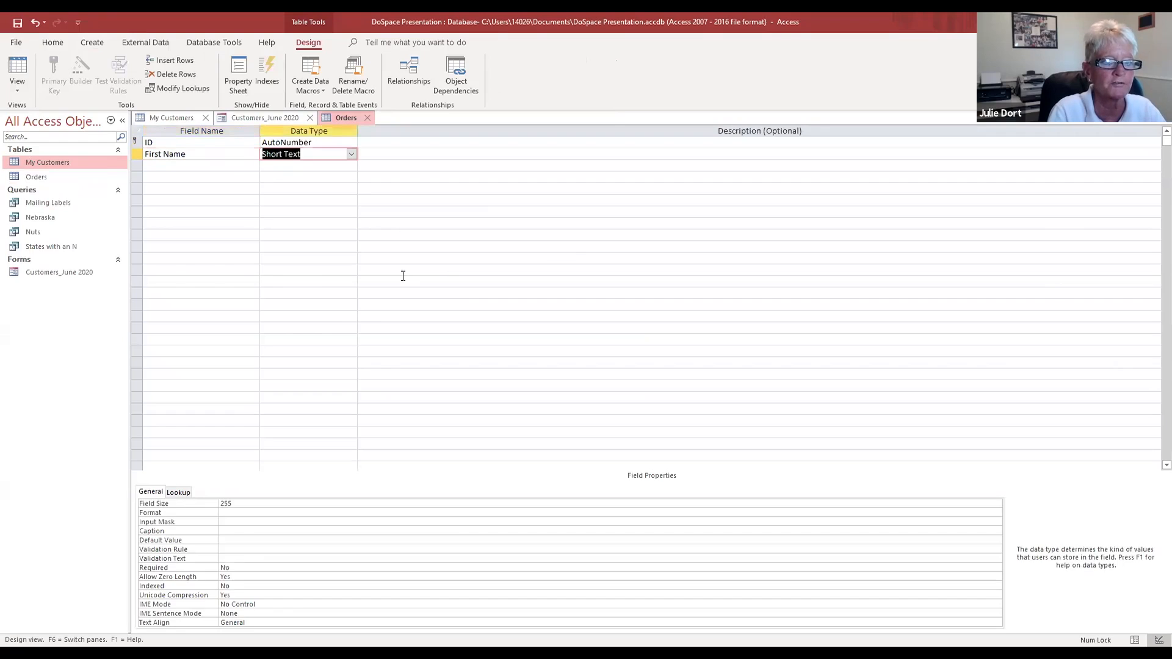
pyautogui.press('Tab')
pyautogui.press('Tab')
pyautogui.write('Last Name')
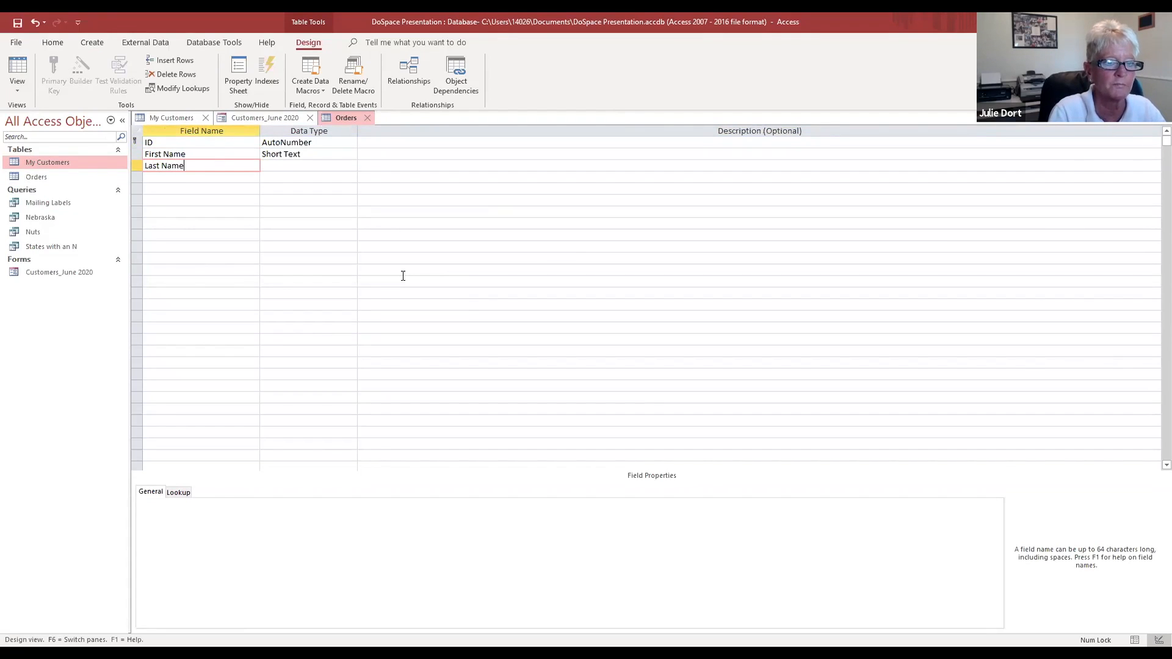
pyautogui.press('Tab')
pyautogui.press('Tab')
pyautogui.press('Tab')
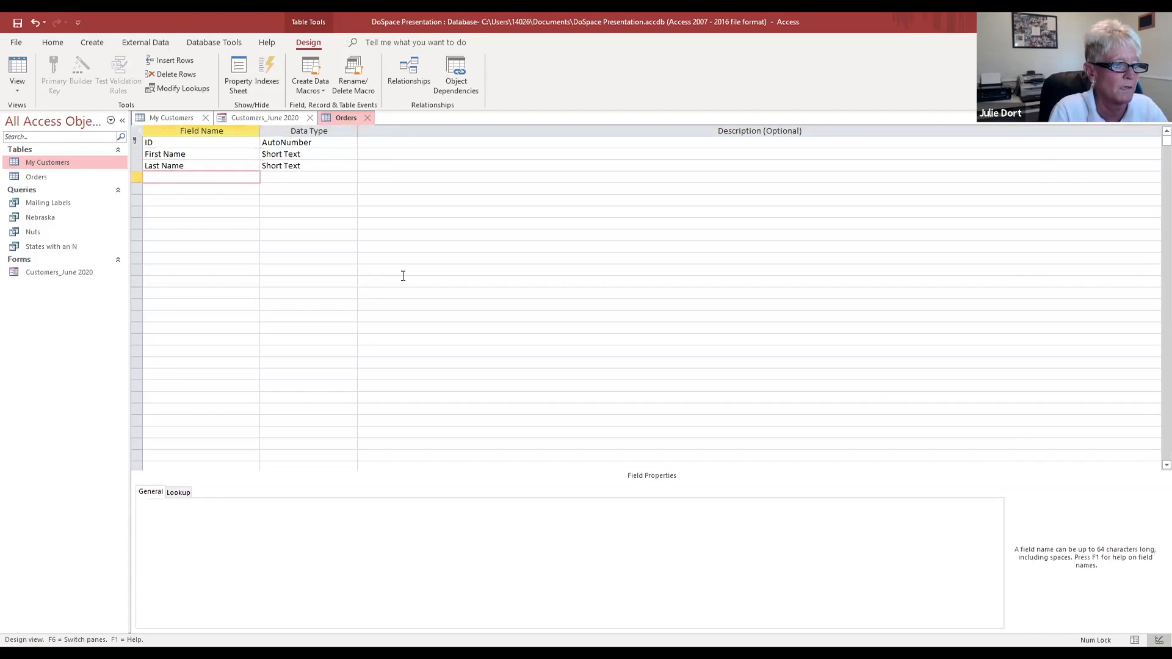
# Step: Add three Short Text fields named Item 1, Item 2 and Item 3 below Last Name
pyautogui.write('I')
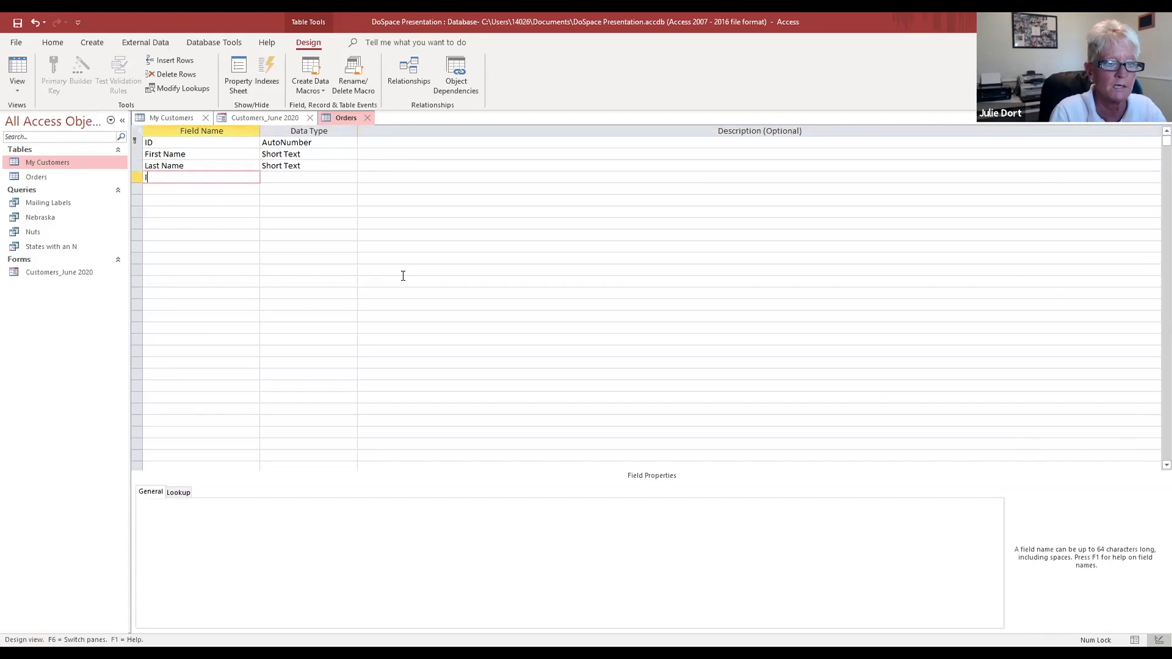
pyautogui.write('t')
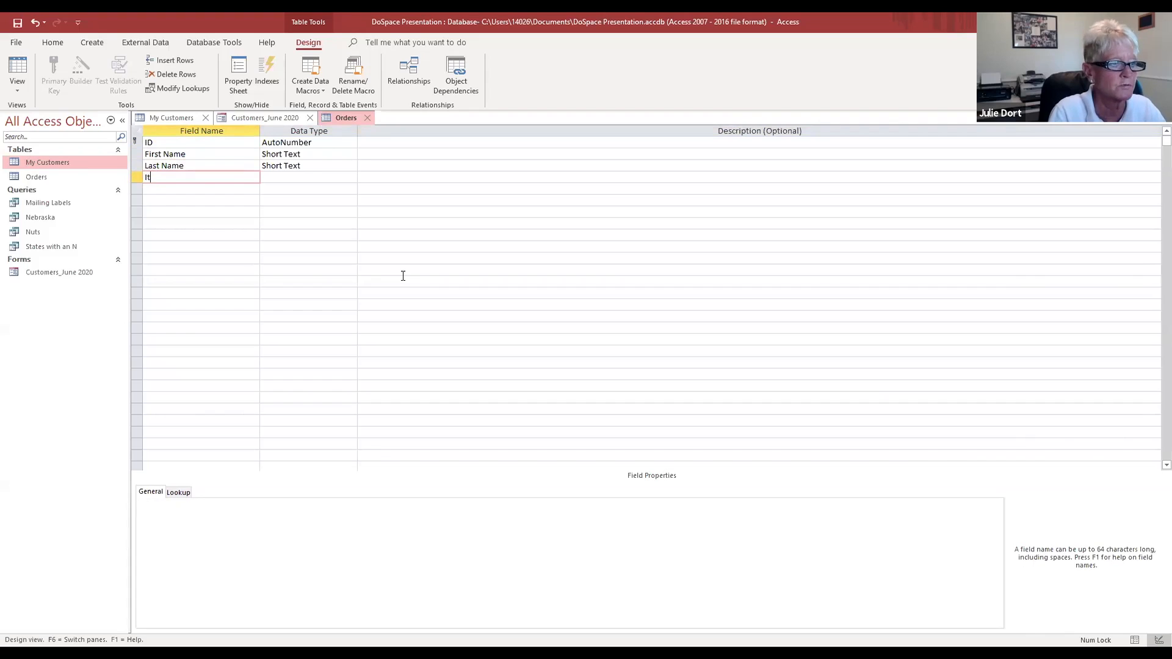
pyautogui.write('em')
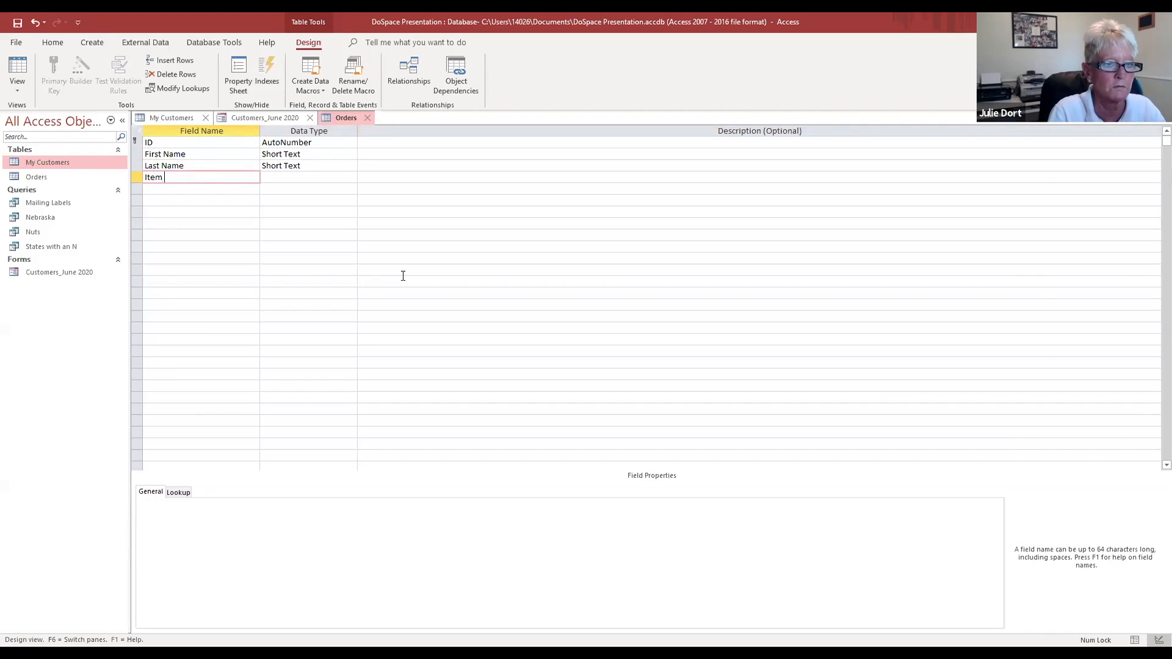
pyautogui.write(' 1')
pyautogui.press('Tab')
pyautogui.press('Tab')
pyautogui.press('Tab')
pyautogui.write('Item 2')
pyautogui.press('Tab')
pyautogui.press('Tab')
pyautogui.press('Tab')
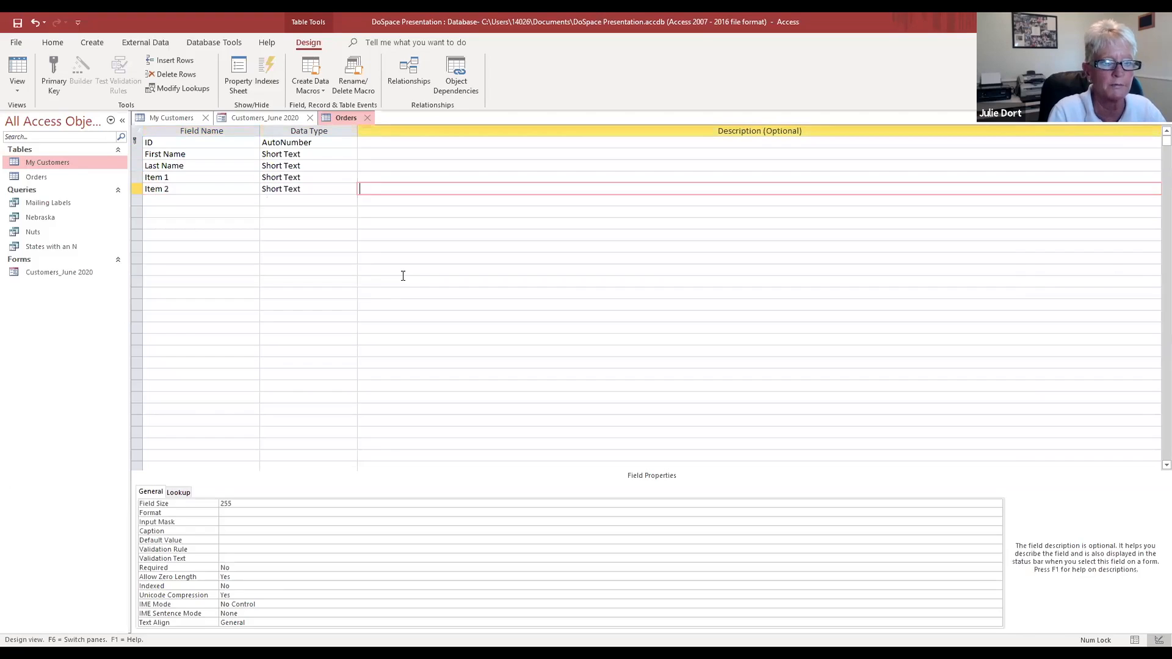
pyautogui.write('Ite')
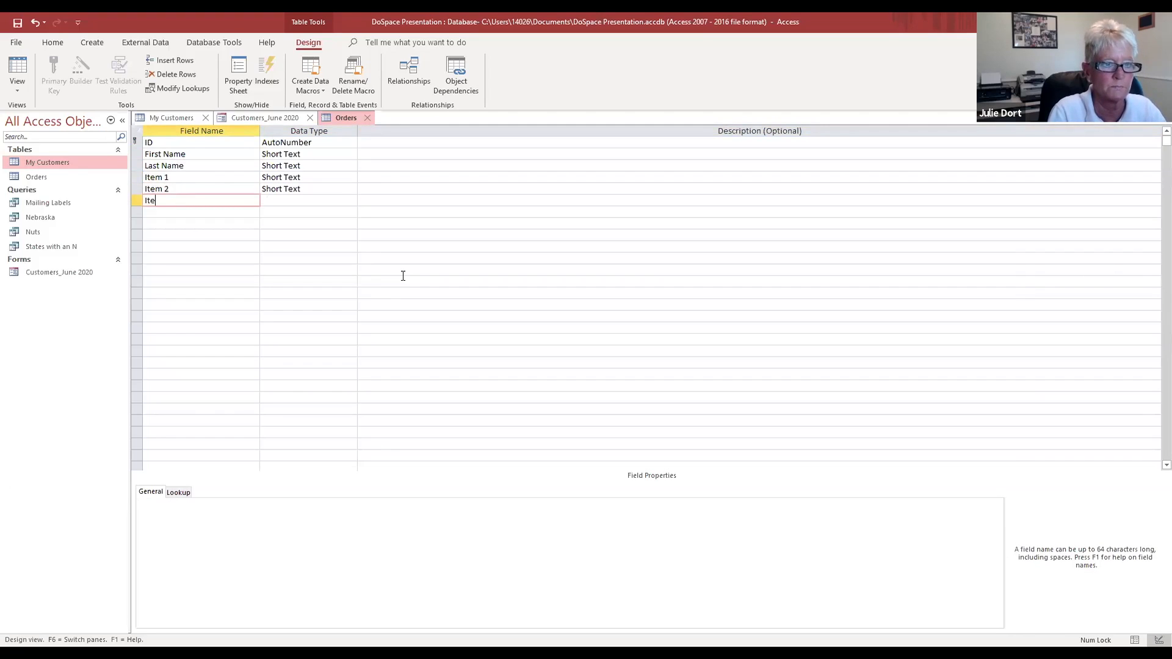
pyautogui.write('m 3')
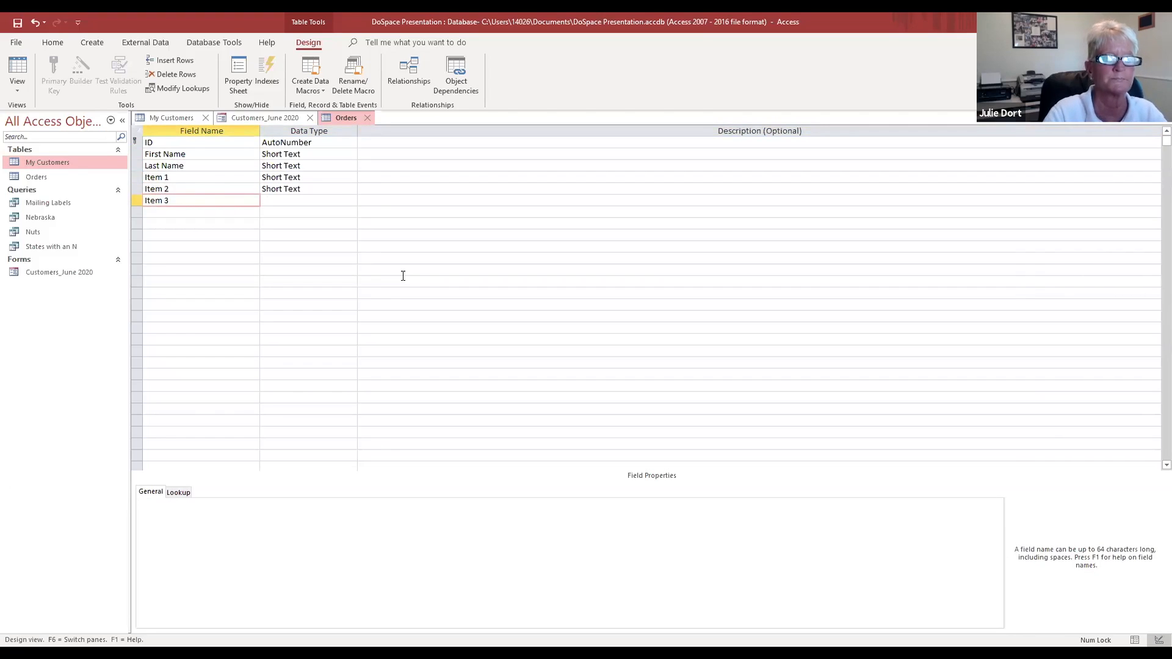
pyautogui.click(371, 202)
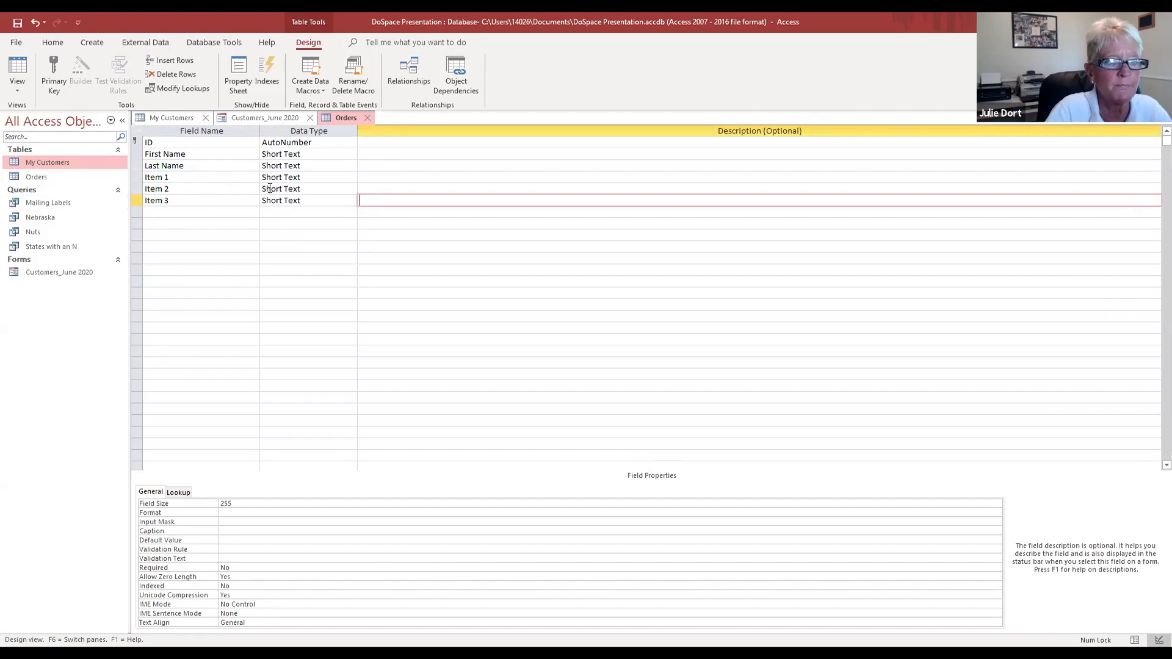
# Step: Save the Orders table design and switch to Datasheet View
pyautogui.click(20, 89)
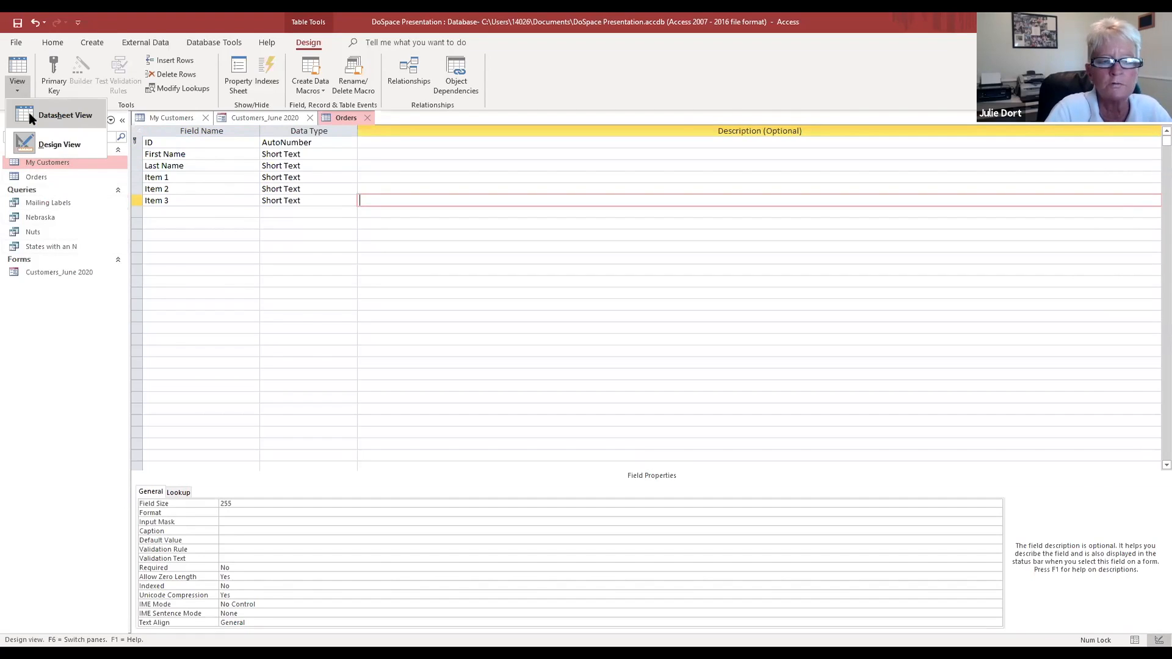
pyautogui.click(28, 112)
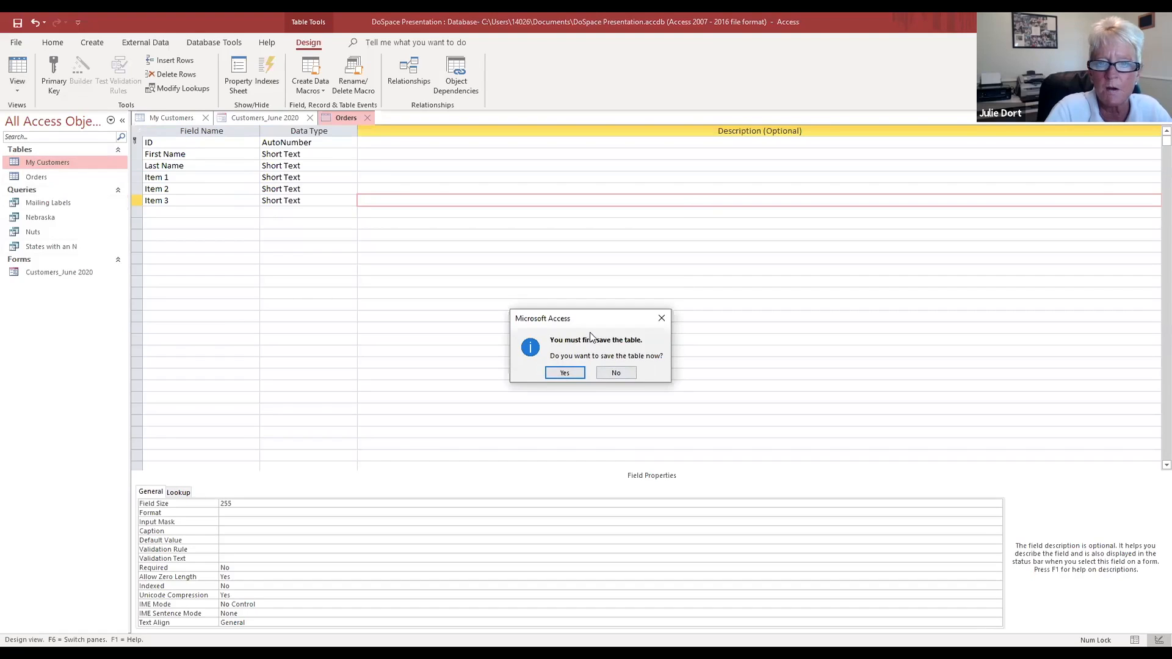
pyautogui.click(564, 374)
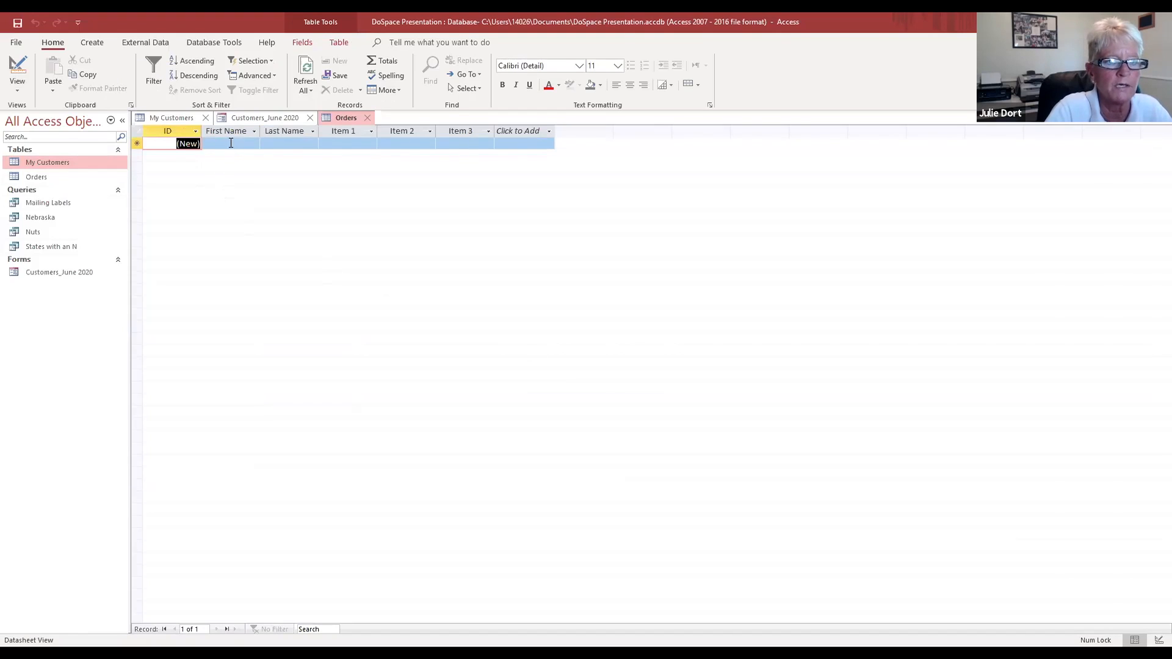
# Step: Enter the first order record with the customer's first and last name and Sugar Cookies as Item 1
pyautogui.click(231, 143)
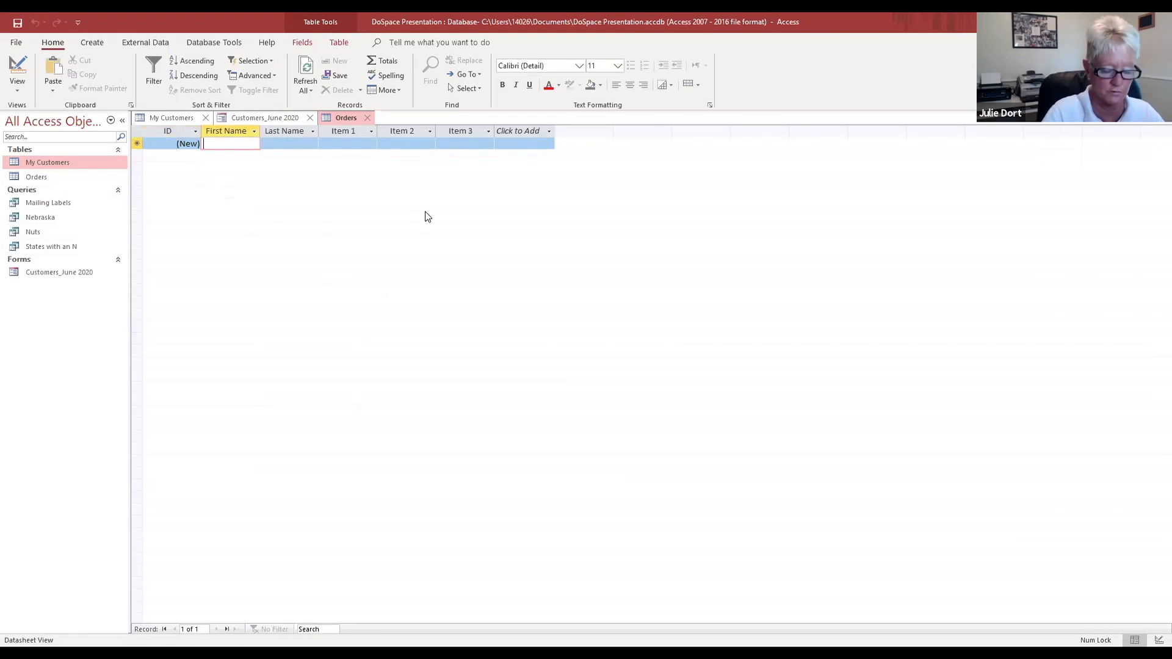
pyautogui.write('Julie')
pyautogui.press('Tab')
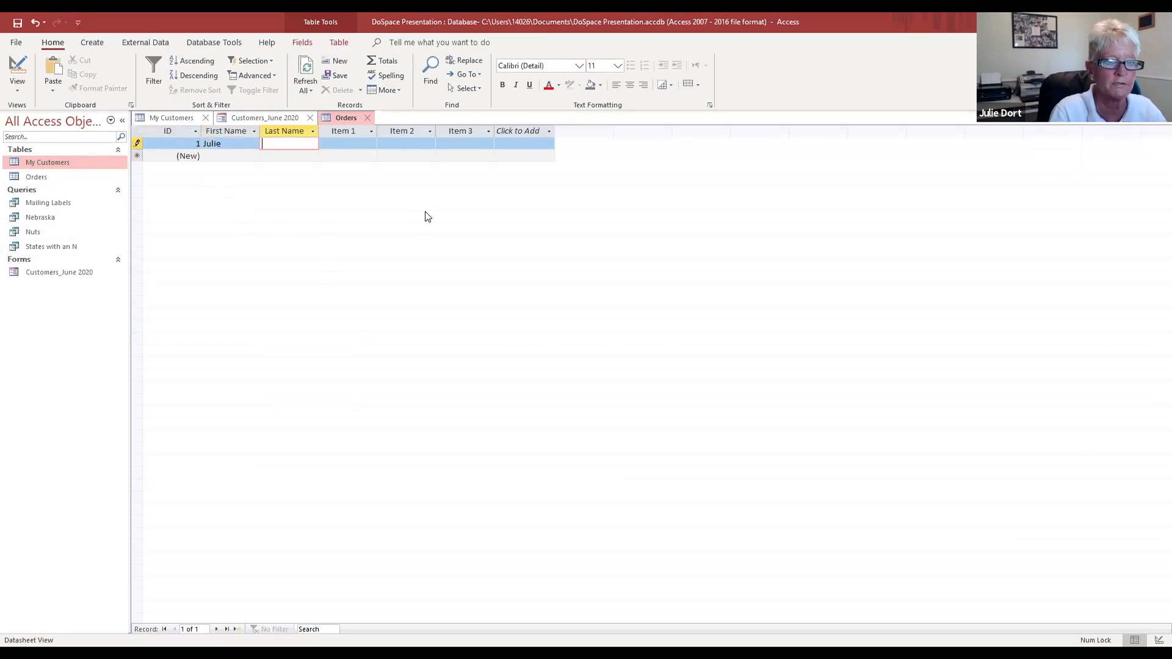
pyautogui.write('Dort')
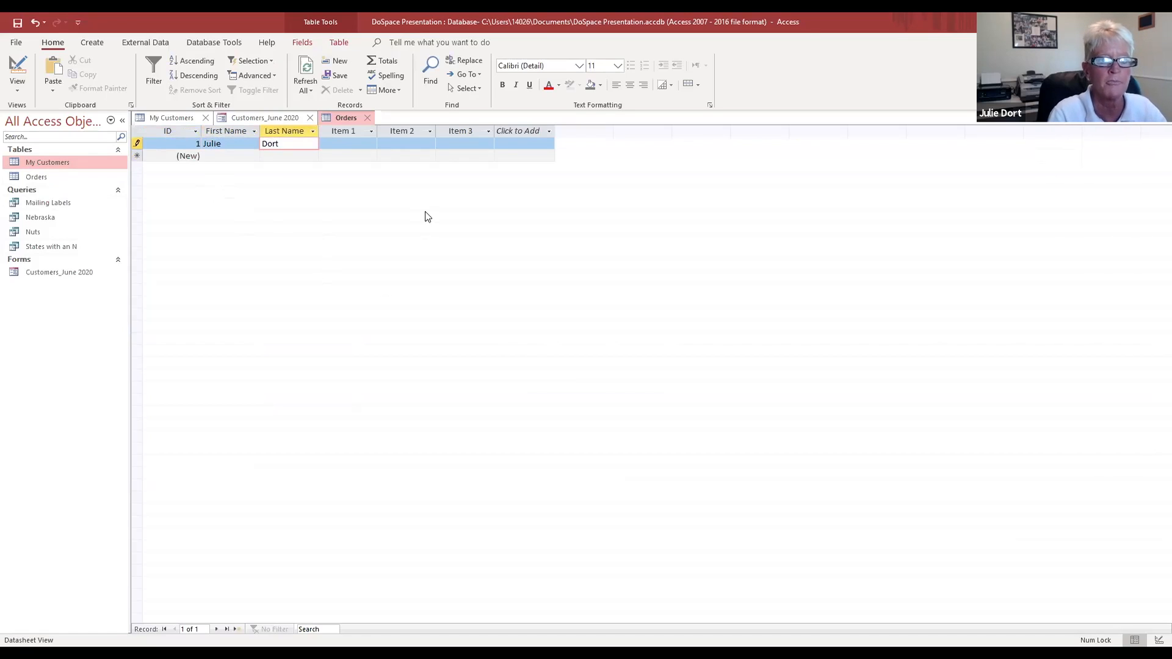
pyautogui.click(340, 145)
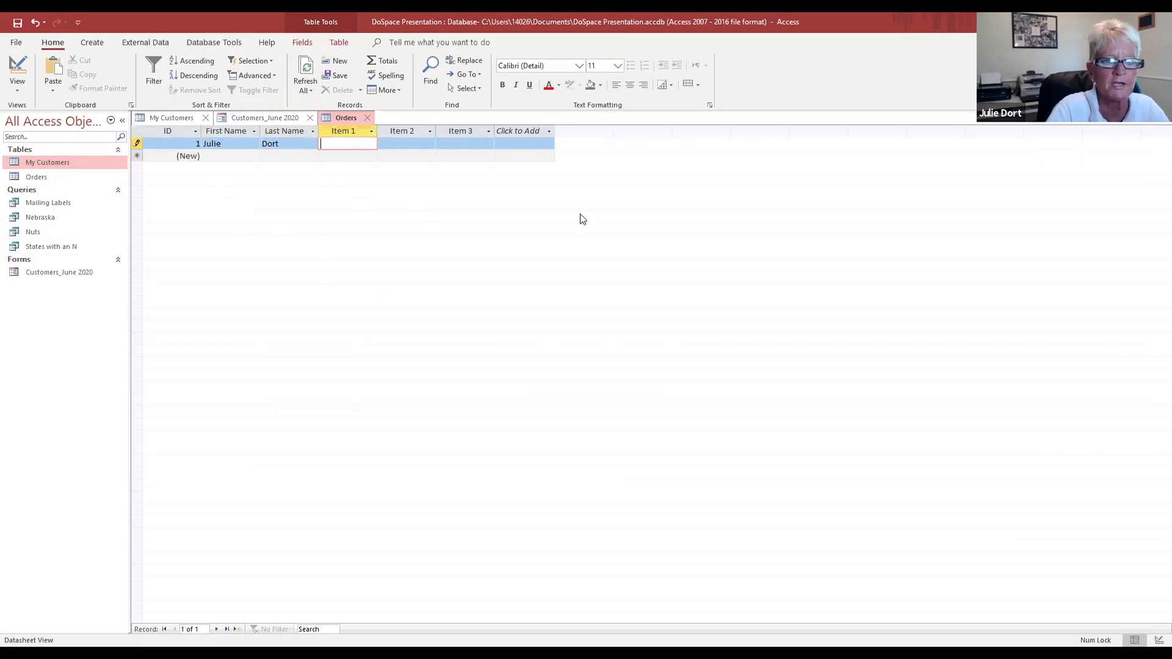
pyautogui.write('Sug')
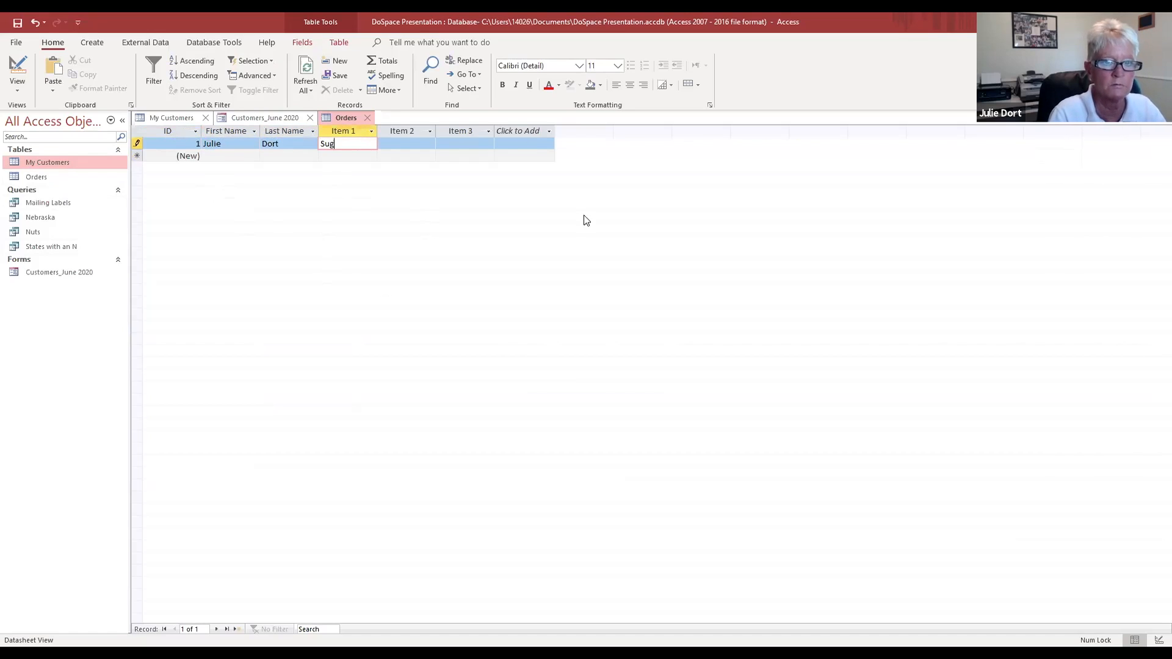
pyautogui.write('ar ')
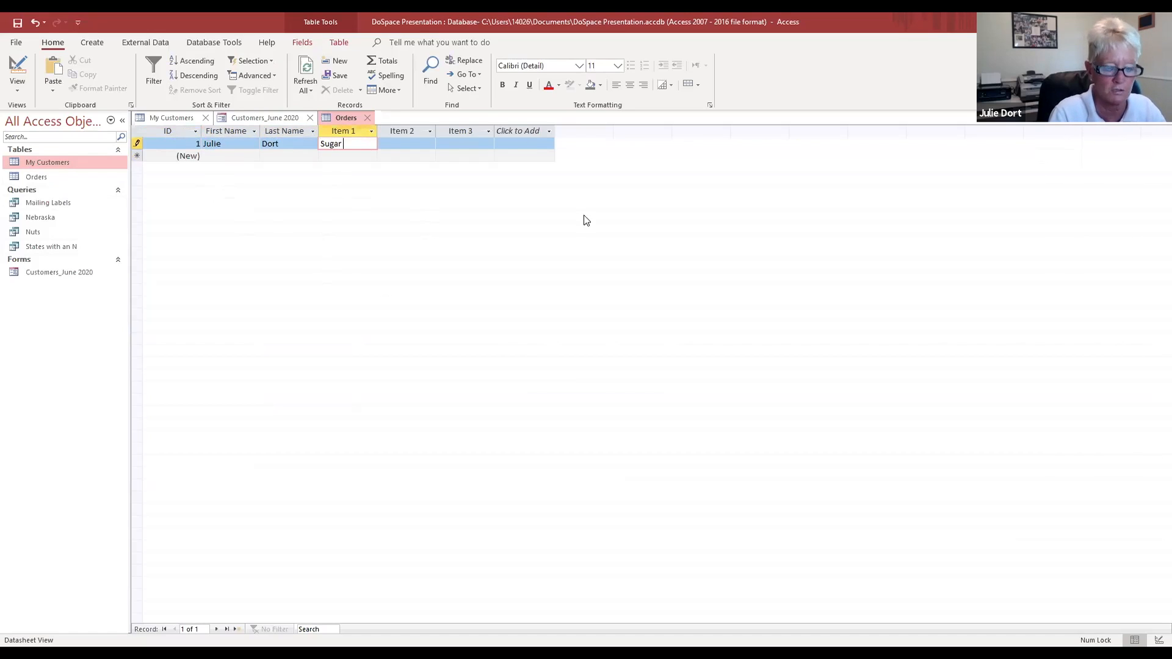
pyautogui.write('Cookies')
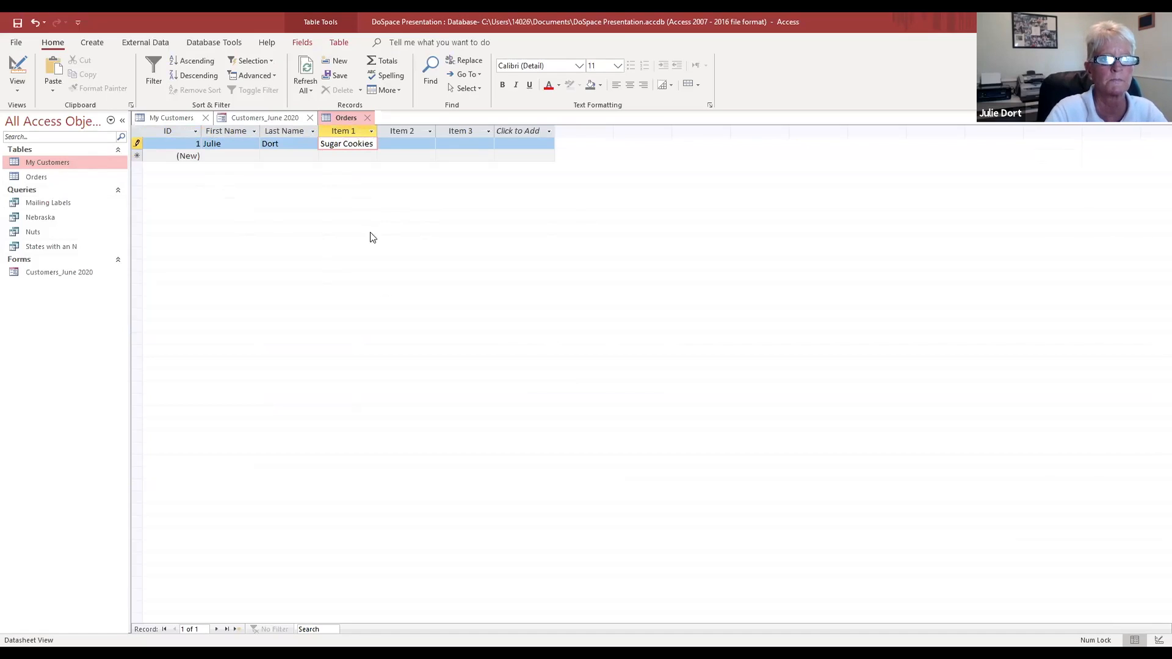
pyautogui.click(402, 144)
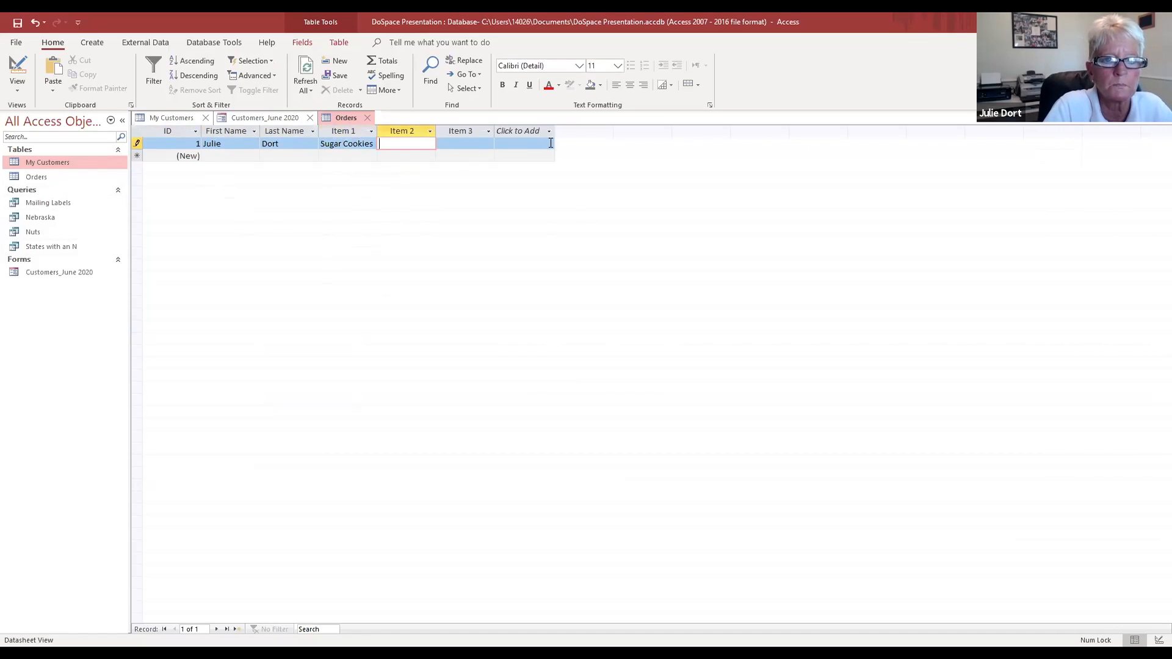
# Step: Enter the second order record with the customer's first and last name and Brownies as Item 1, and save it
pyautogui.click(227, 156)
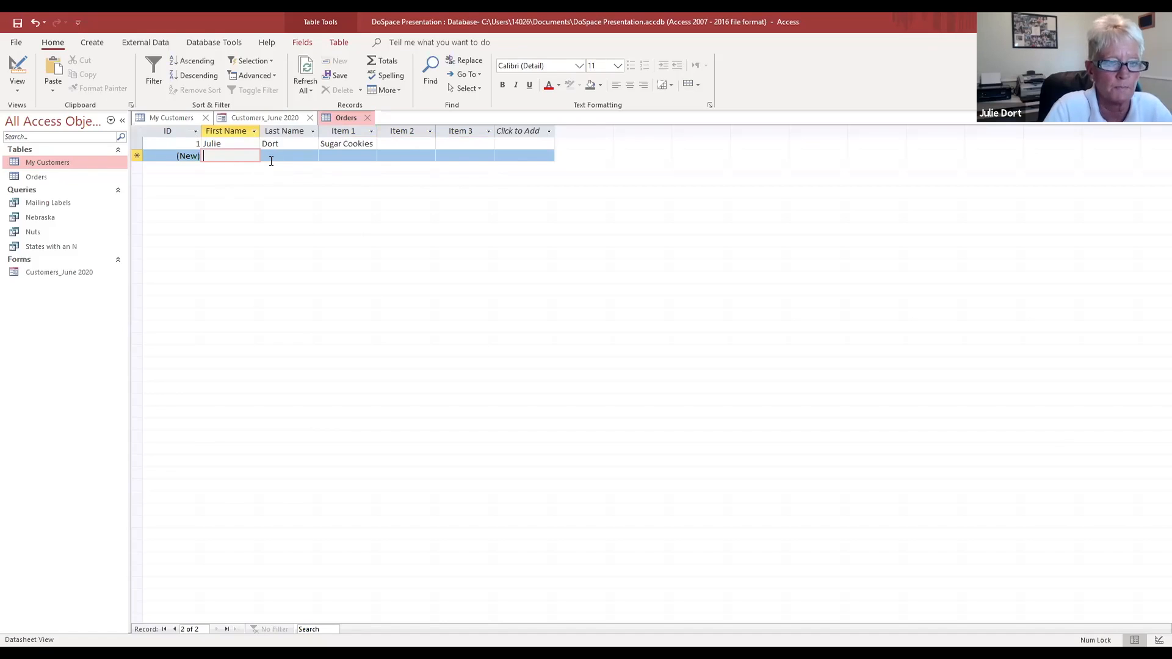
pyautogui.write('Pat')
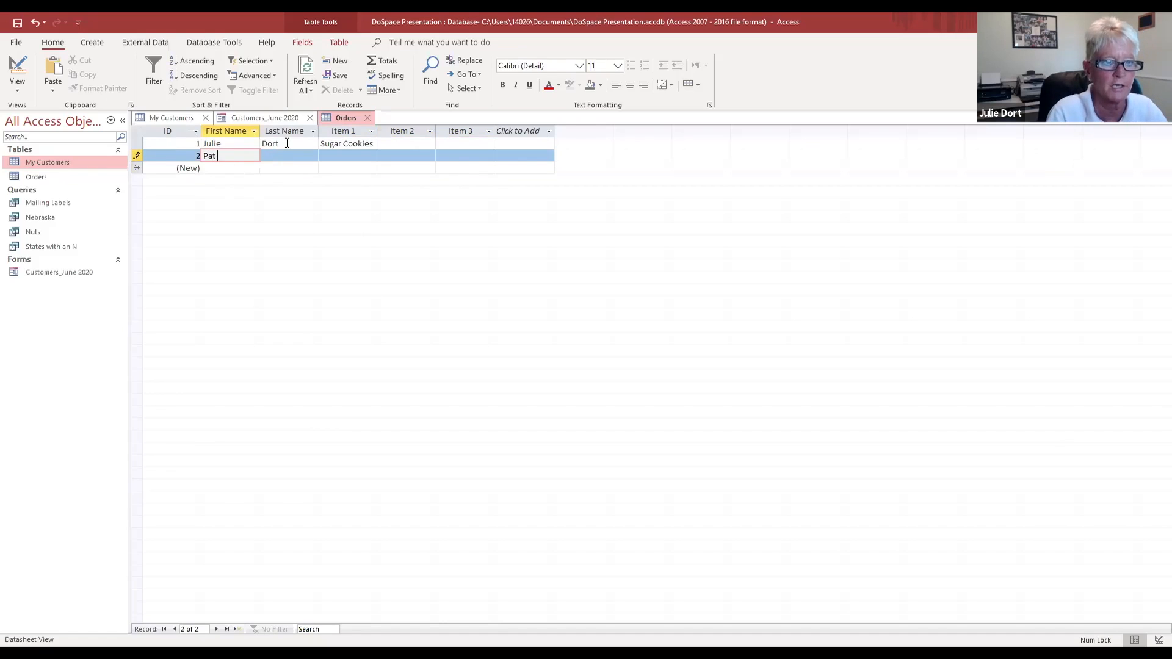
pyautogui.press('Tab')
pyautogui.write('Maas')
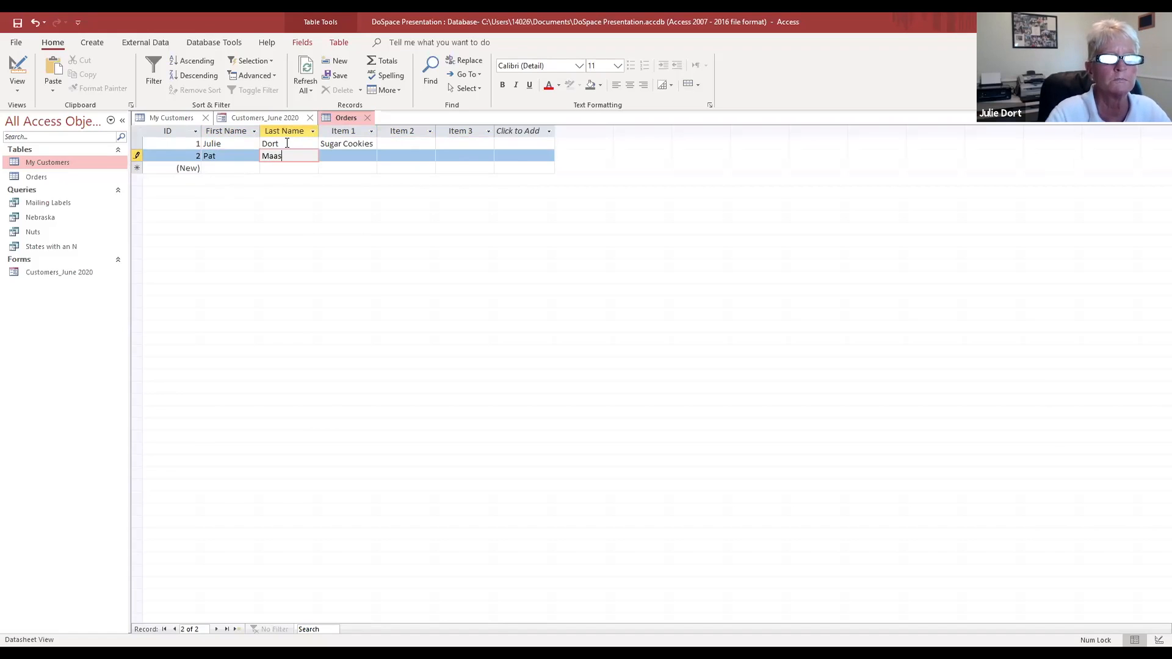
pyautogui.press('Tab')
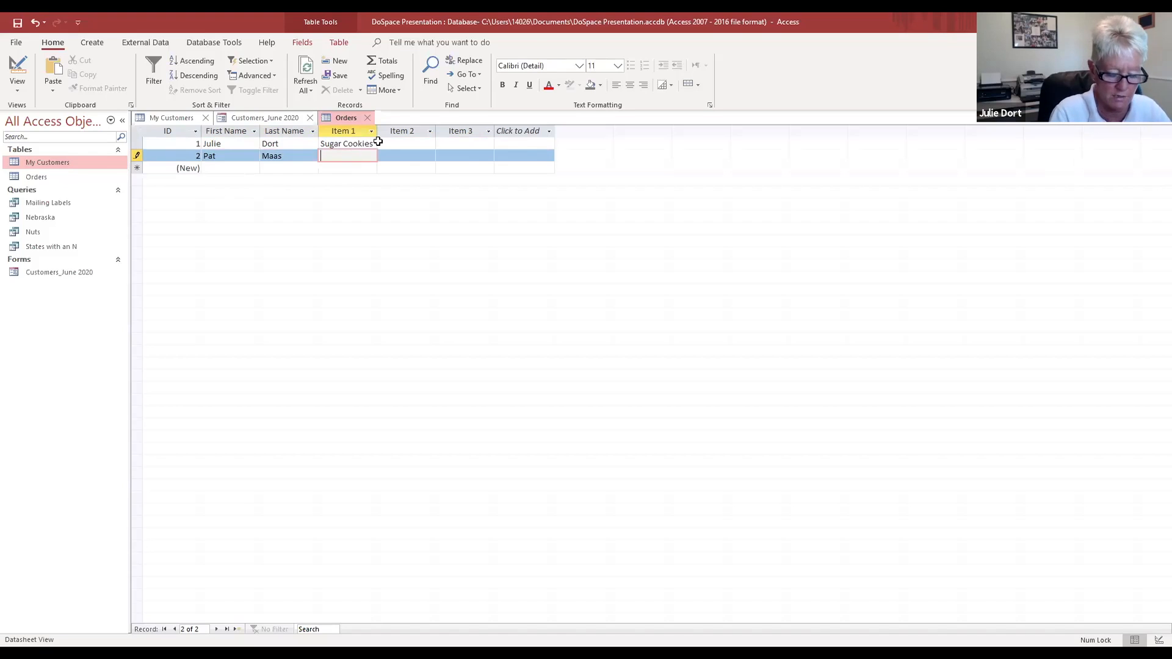
pyautogui.write('Brownies')
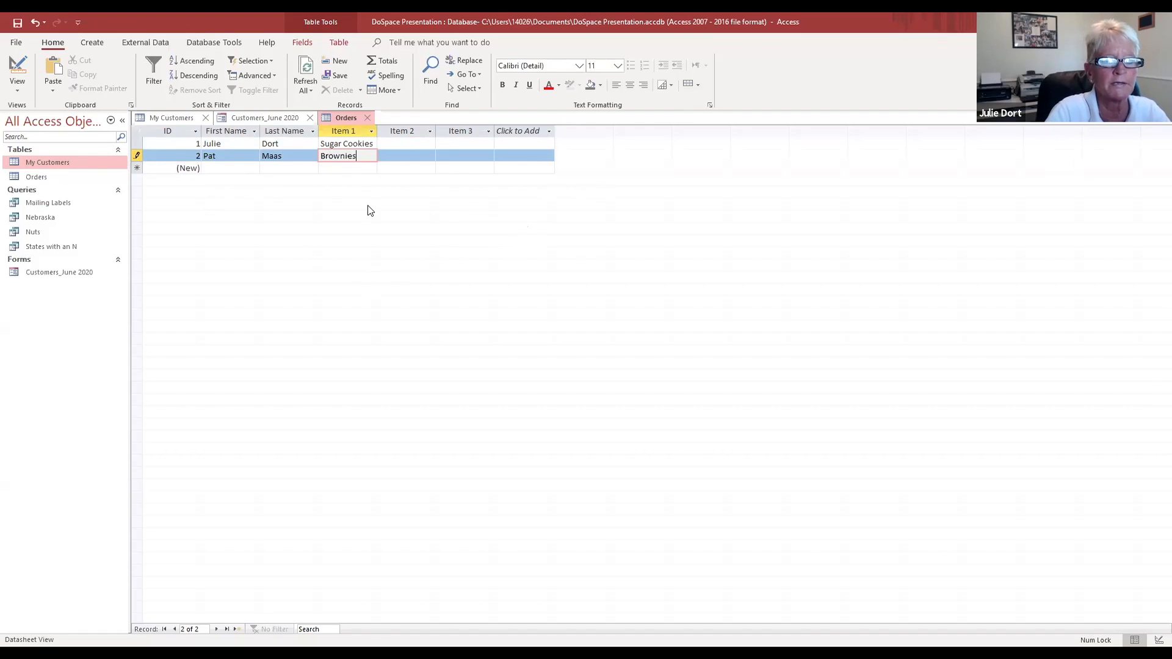
pyautogui.click(16, 23)
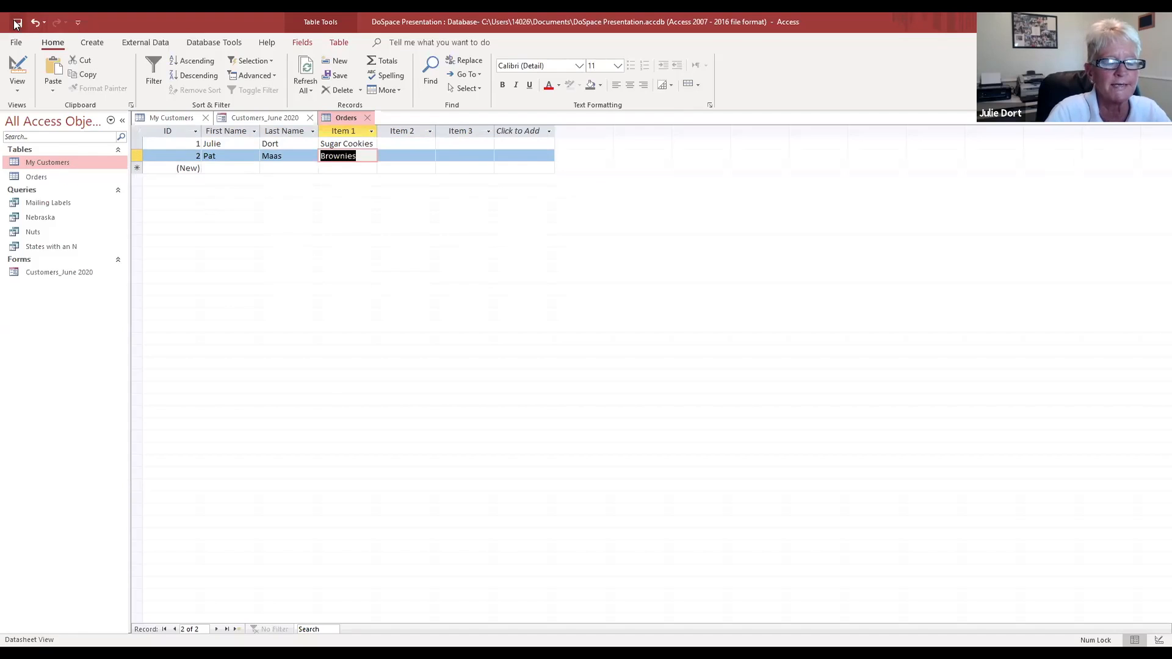
pyautogui.click(224, 169)
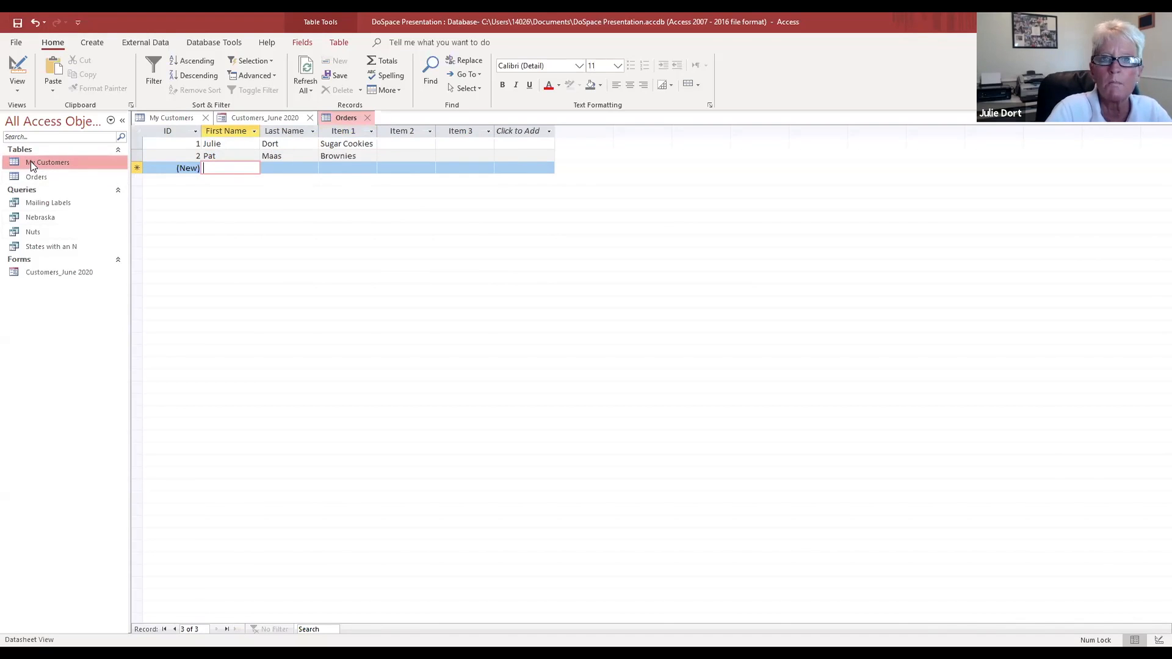
# Step: Create a new query in Design View and add the My Customers and Orders tables to it
pyautogui.click(90, 42)
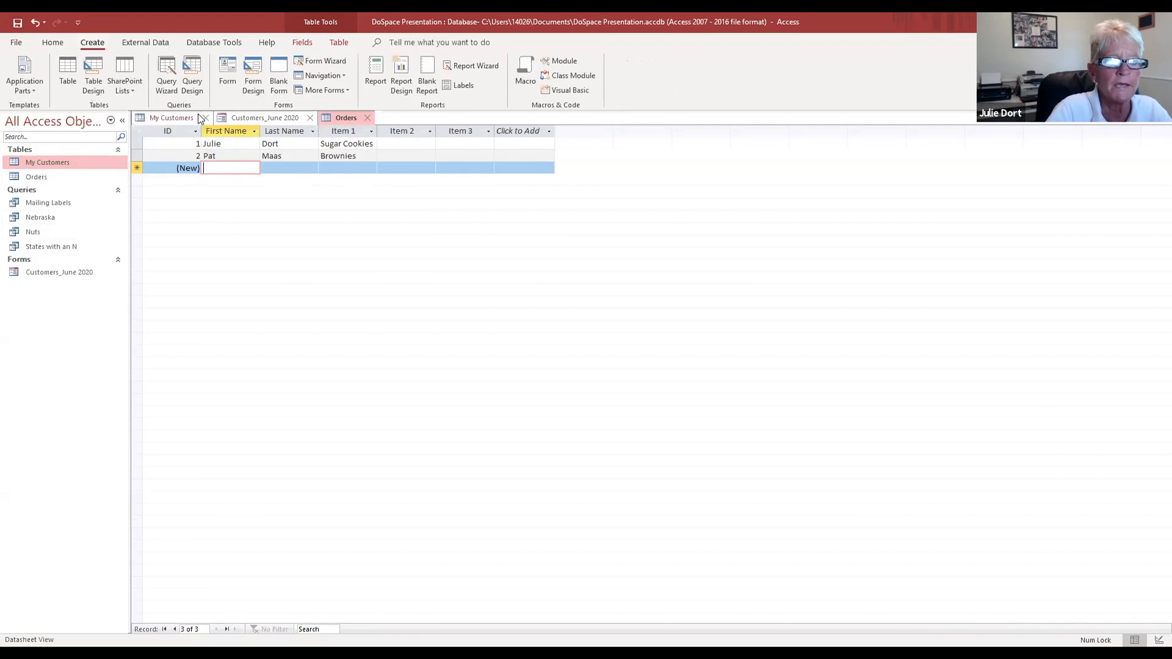
pyautogui.click(194, 72)
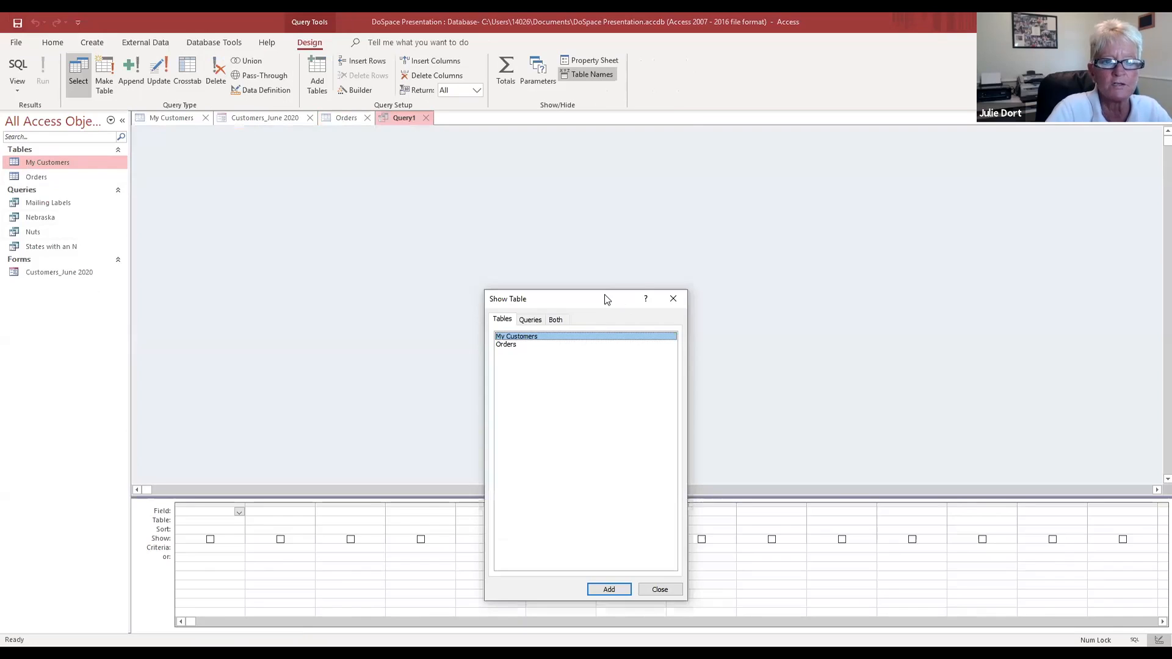
pyautogui.moveTo(606, 298); pyautogui.dragTo(505, 140)
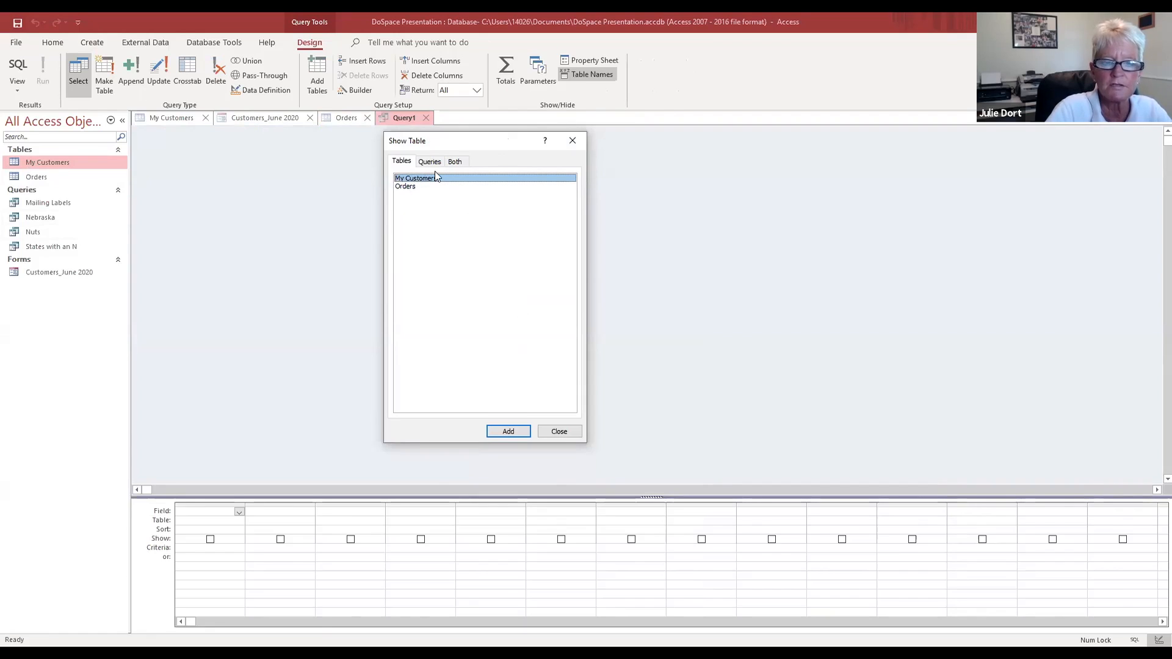
pyautogui.click(514, 431)
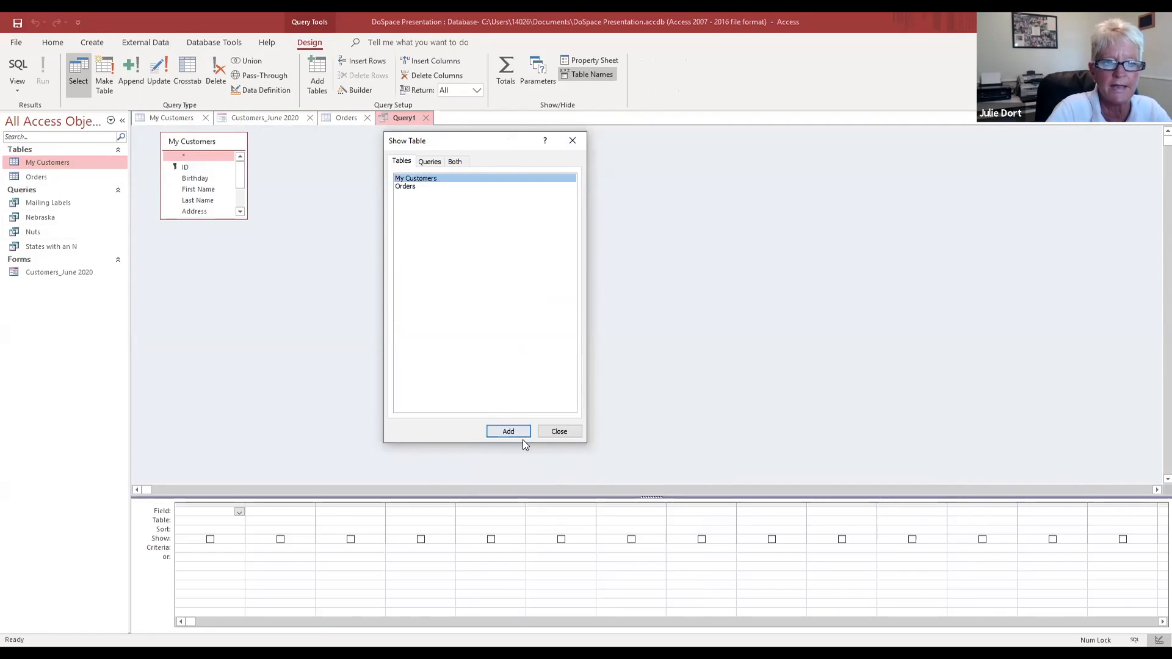
pyautogui.click(403, 188)
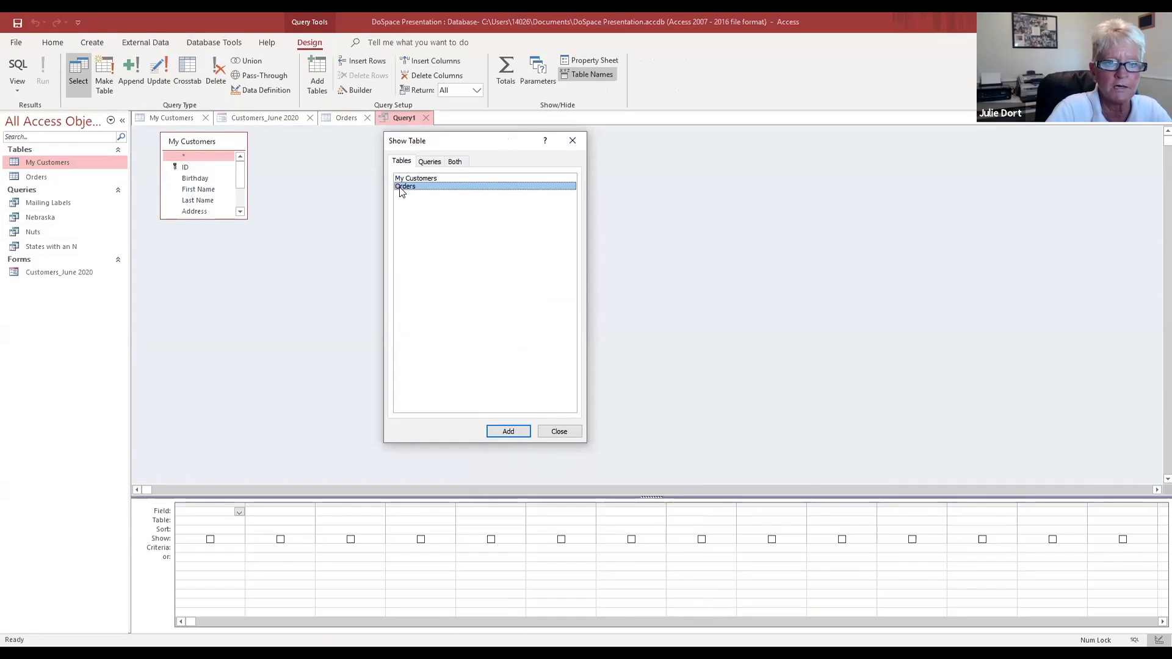
pyautogui.click(519, 432)
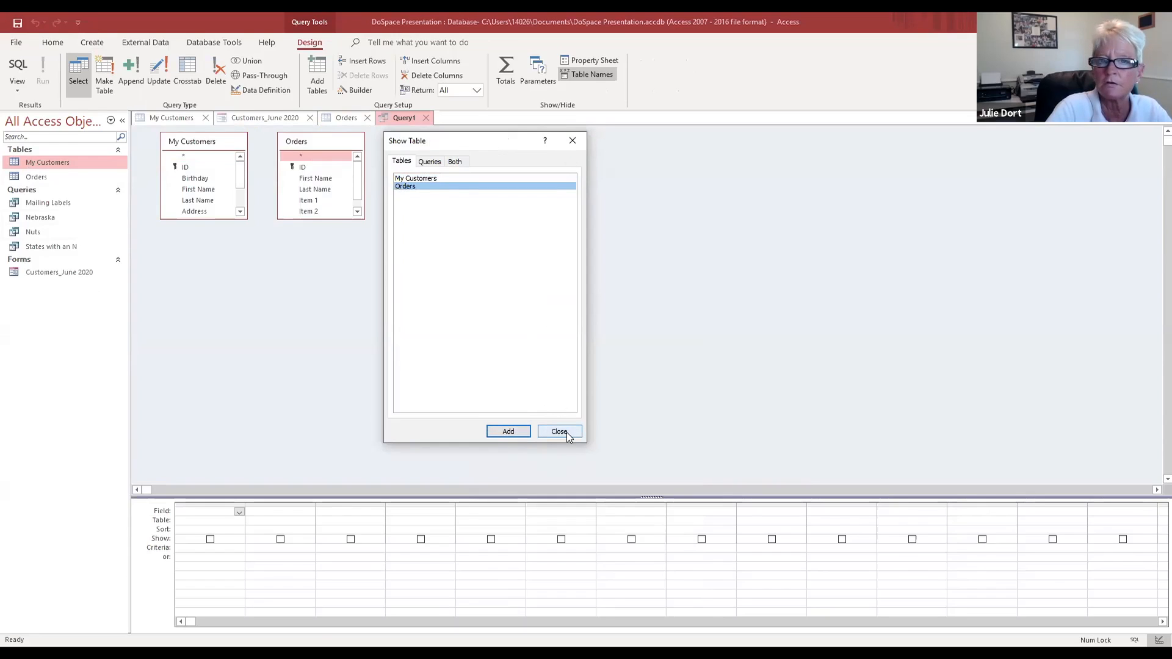
pyautogui.click(570, 143)
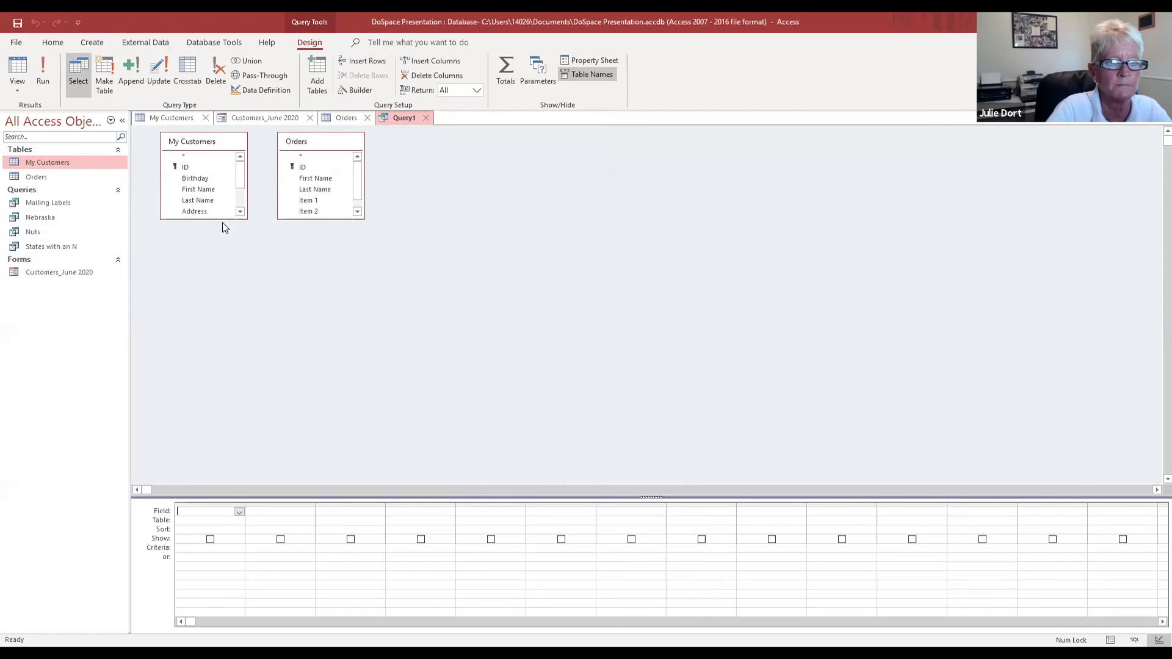
# Step: Lengthen both table field lists to show all fields and move Orders farther away from My Customers
pyautogui.moveTo(227, 219); pyautogui.dragTo(227, 295)
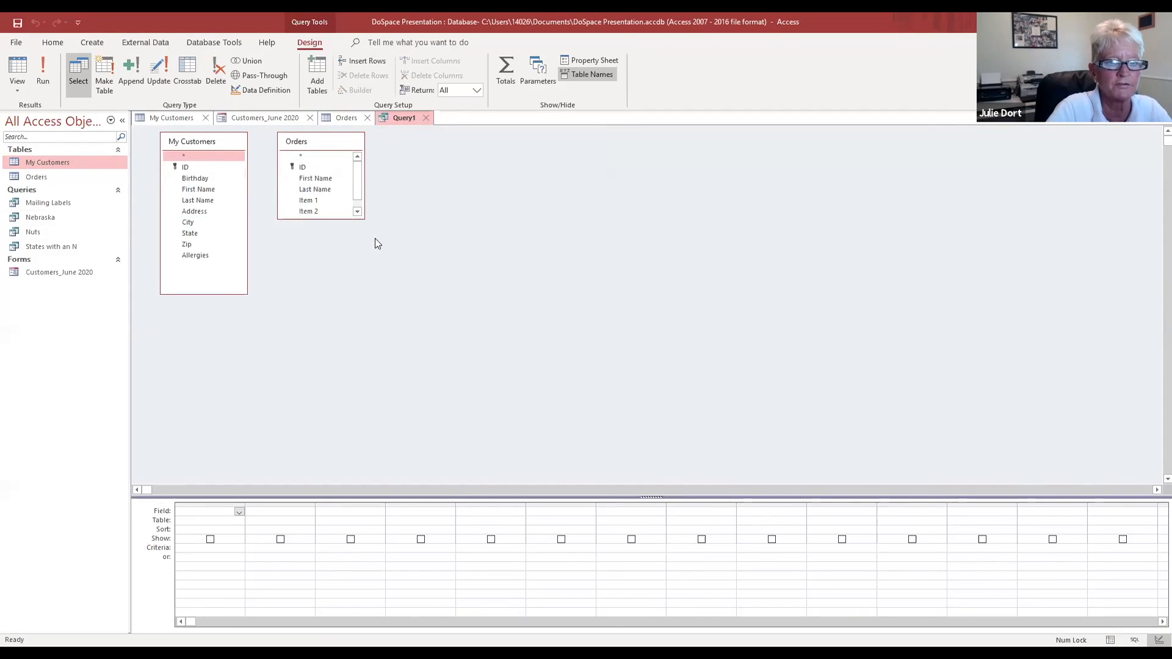
pyautogui.moveTo(344, 217); pyautogui.dragTo(342, 261)
pyautogui.click(329, 141)
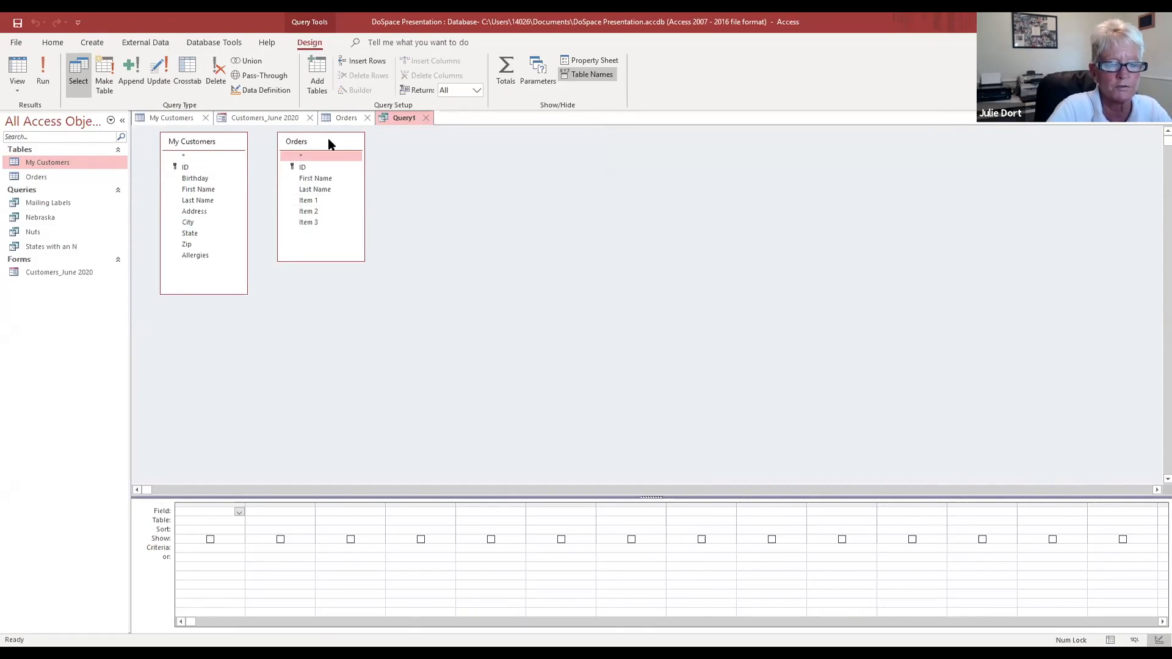
pyautogui.moveTo(329, 144); pyautogui.dragTo(378, 145)
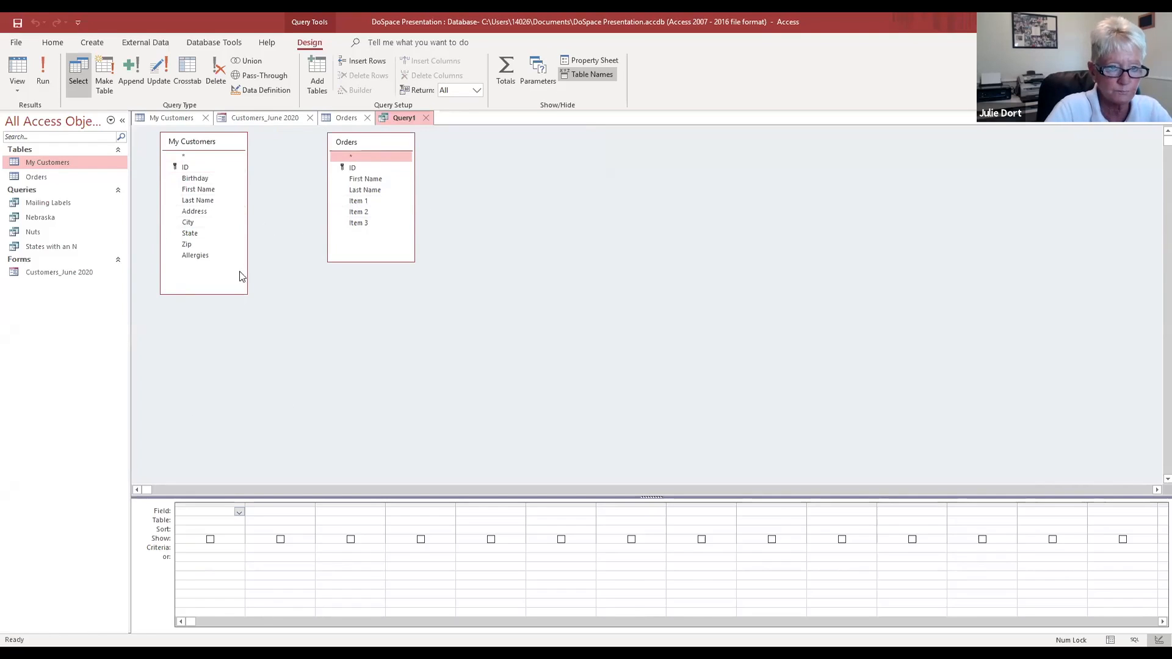
# Step: Add First Name from My Customers to the first two query columns and Item 1 from Orders to the third
pyautogui.click(240, 512)
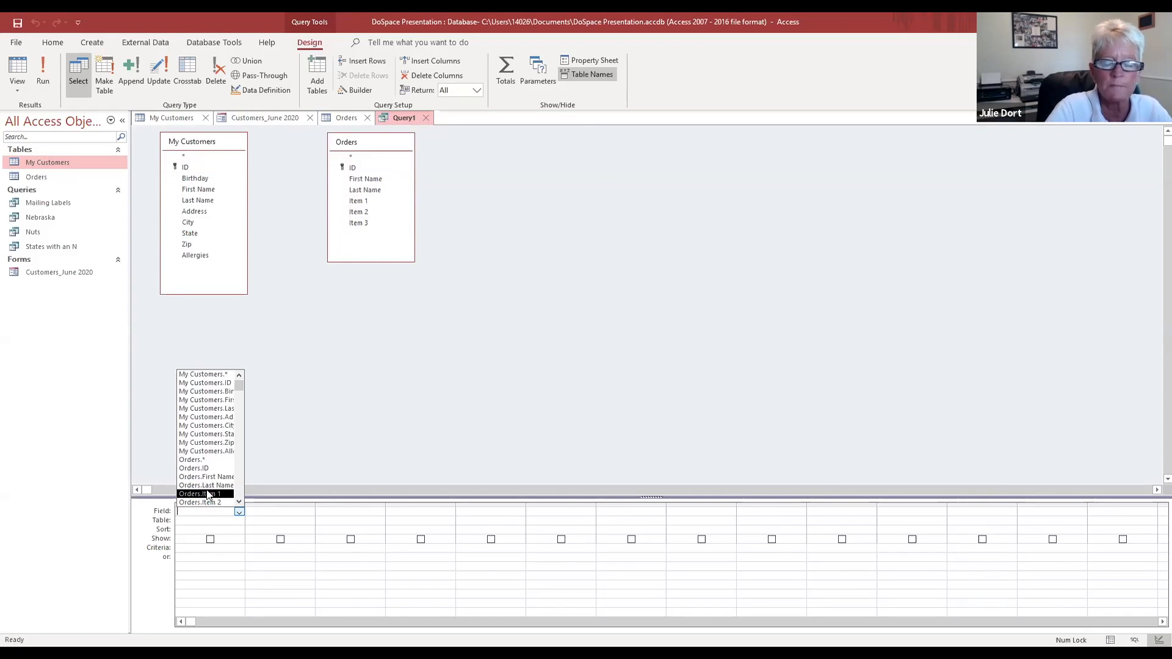
pyautogui.click(215, 403)
pyautogui.click(284, 511)
pyautogui.click(310, 512)
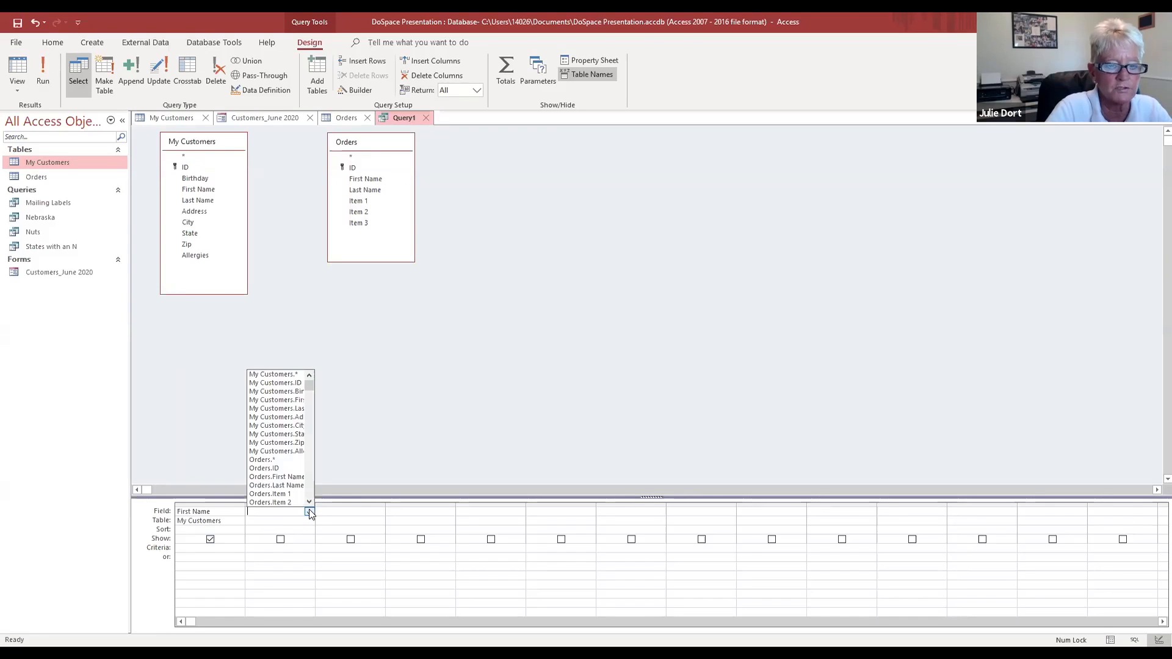
pyautogui.click(290, 402)
pyautogui.click(367, 201)
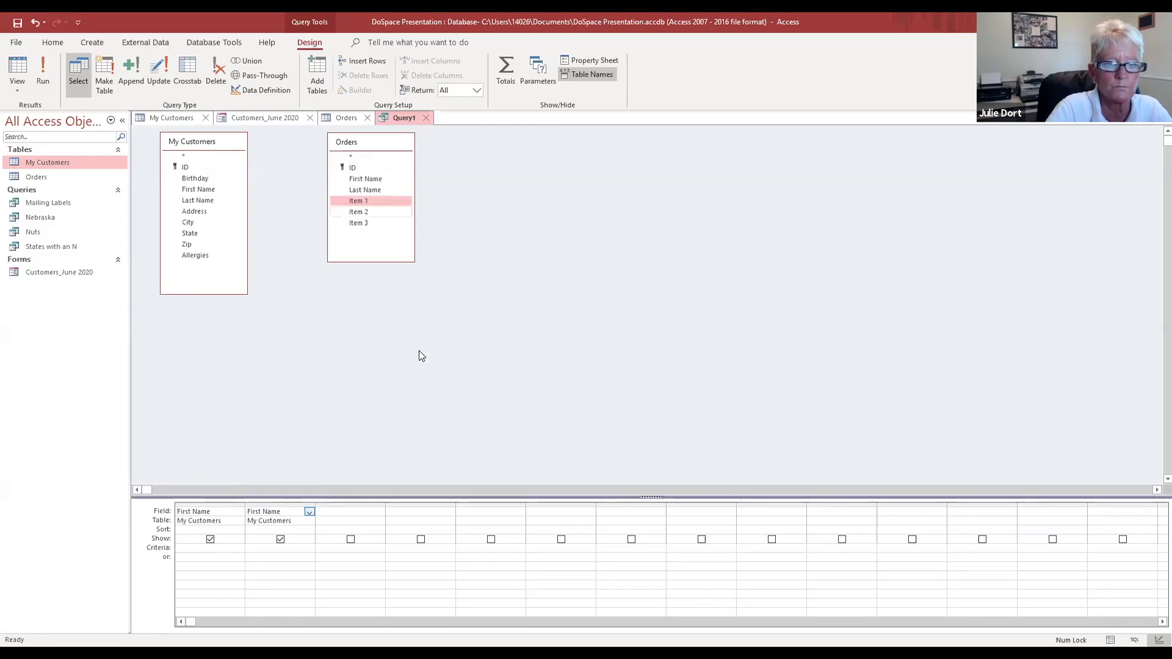
pyautogui.click(373, 511)
pyautogui.click(380, 513)
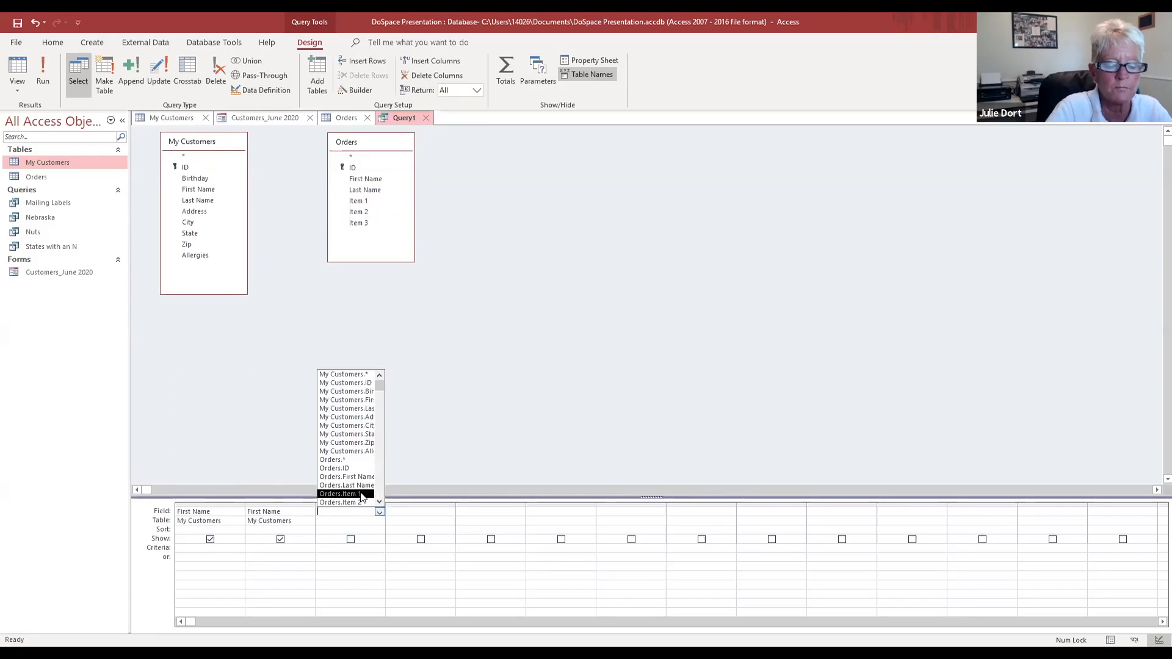
pyautogui.click(361, 495)
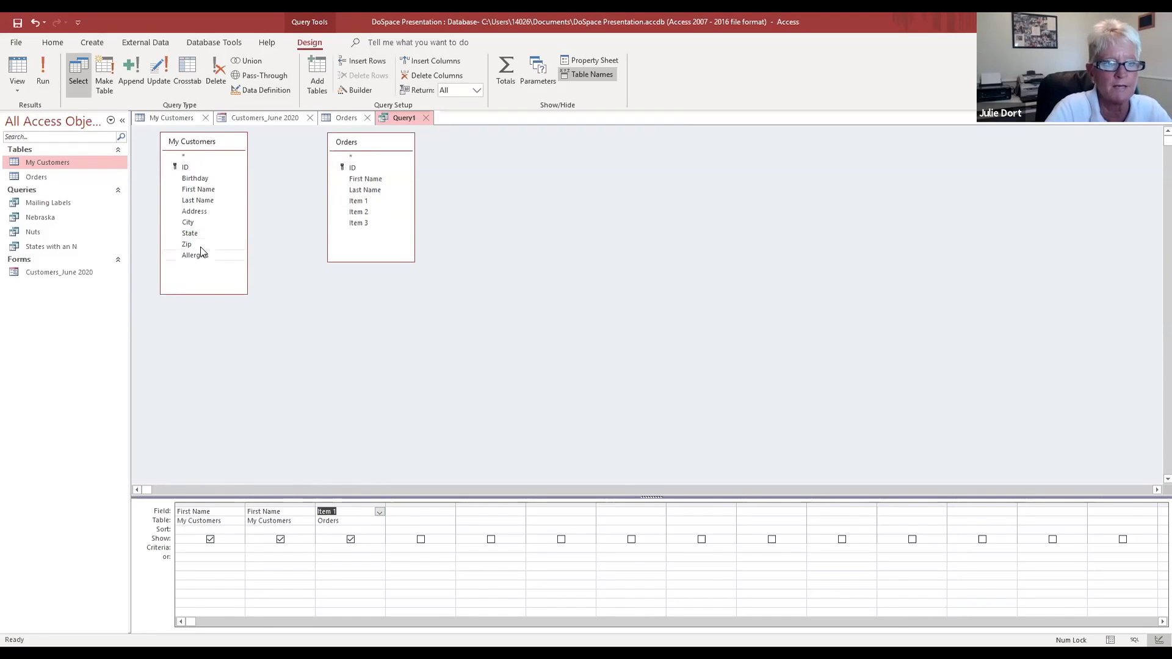
# Step: Run the query without a join between the tables, and close it without saving
pyautogui.click(45, 69)
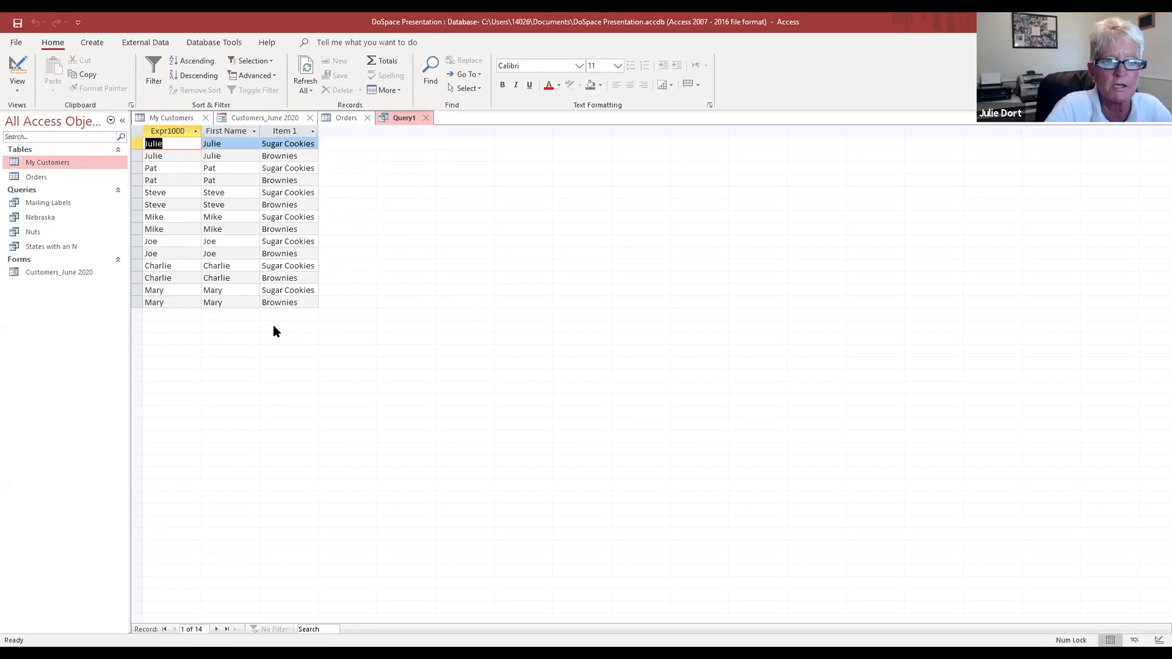
pyautogui.click(427, 118)
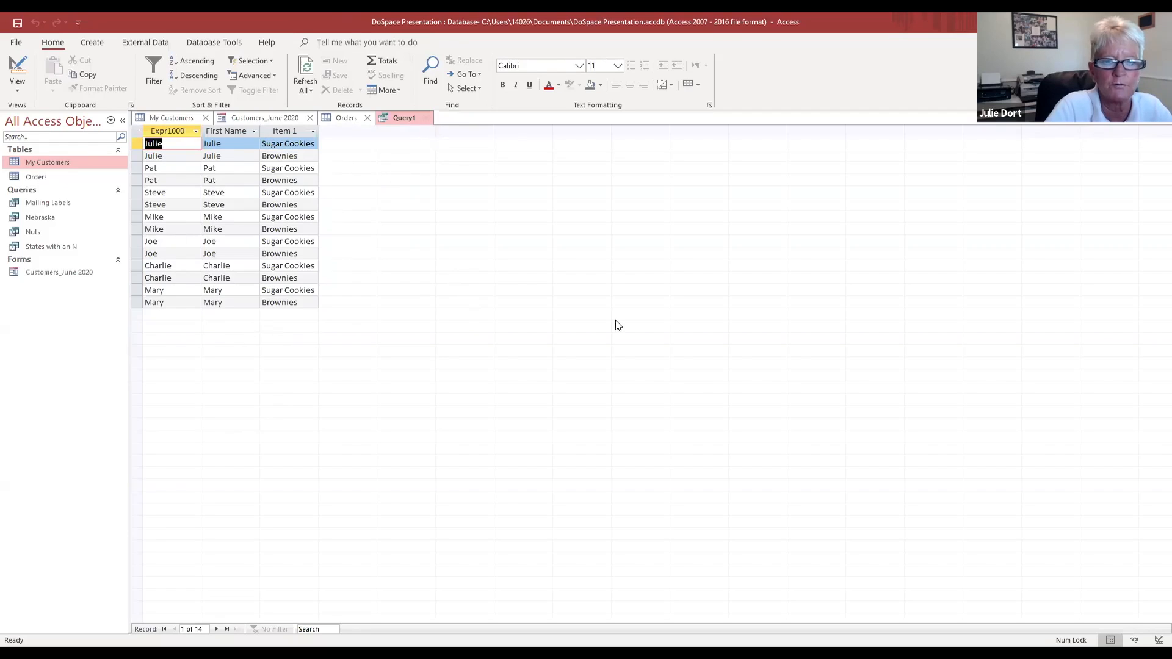
pyautogui.click(591, 370)
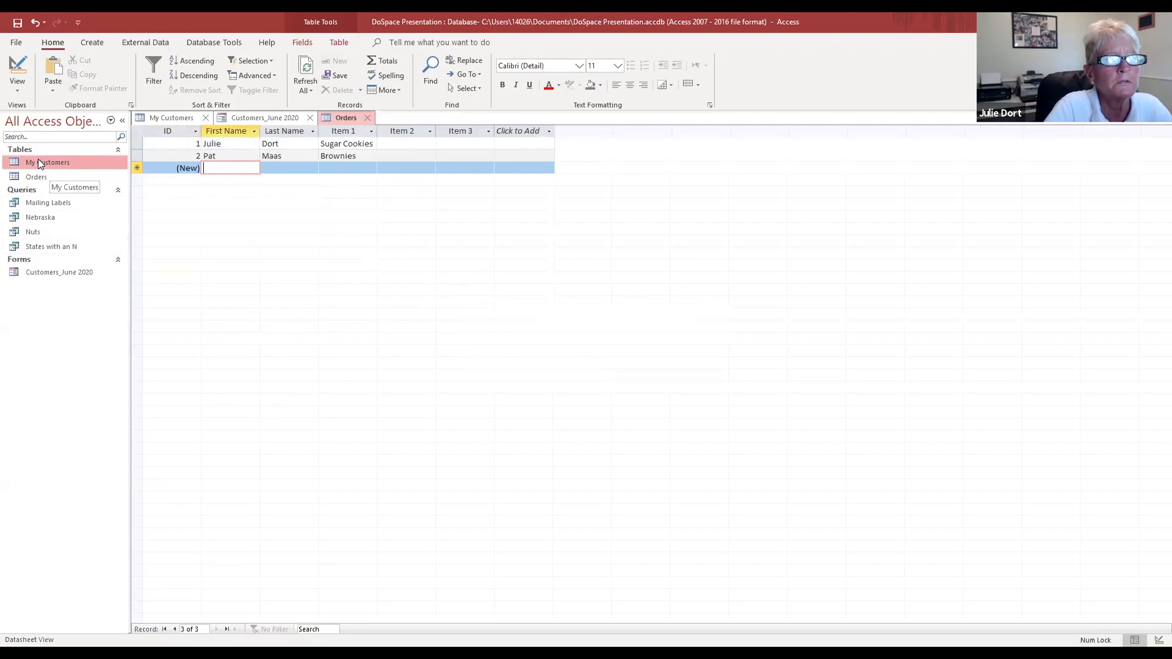
# Step: Start another query design containing both the My Customers and Orders tables
pyautogui.click(92, 42)
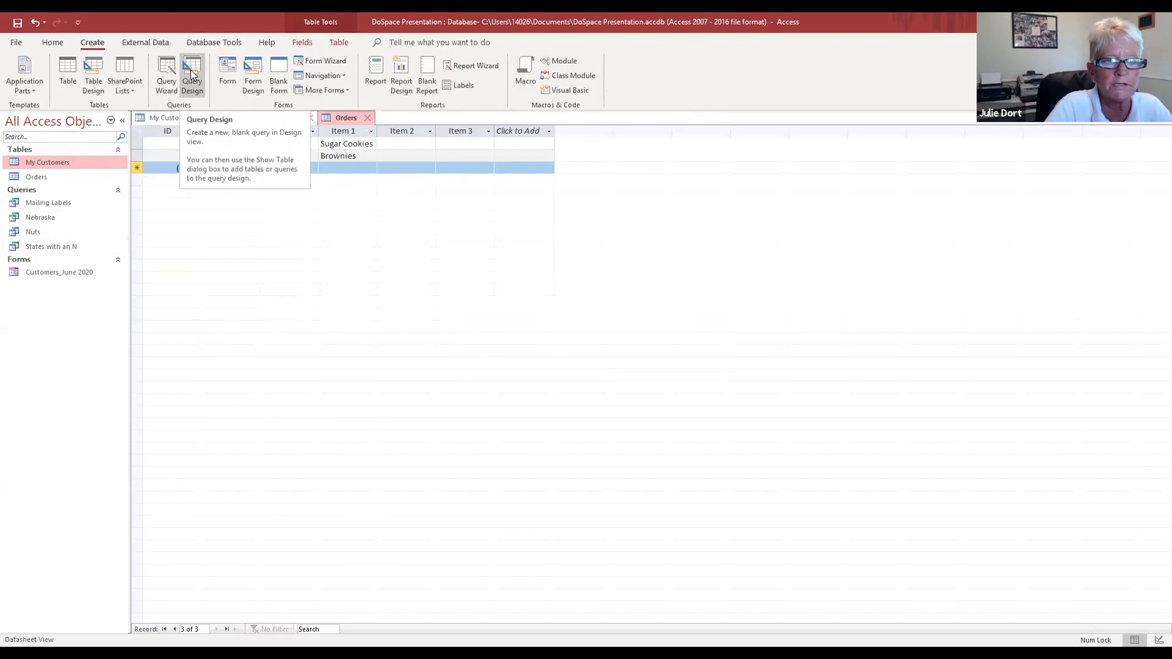
pyautogui.click(191, 70)
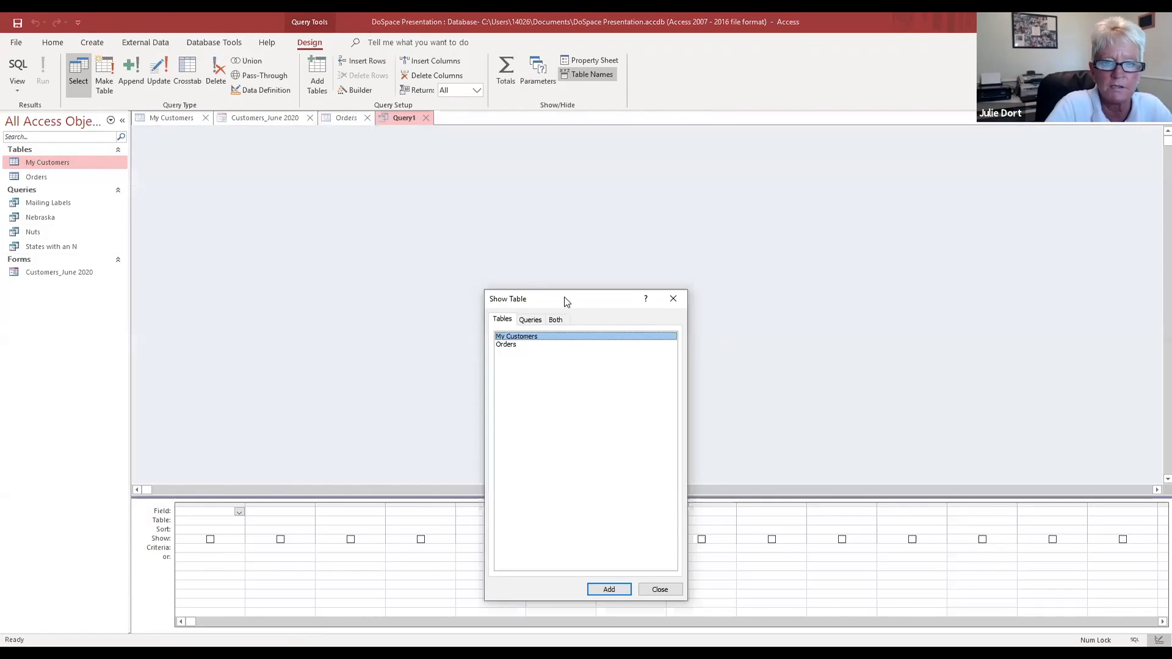
pyautogui.moveTo(565, 301); pyautogui.dragTo(497, 162)
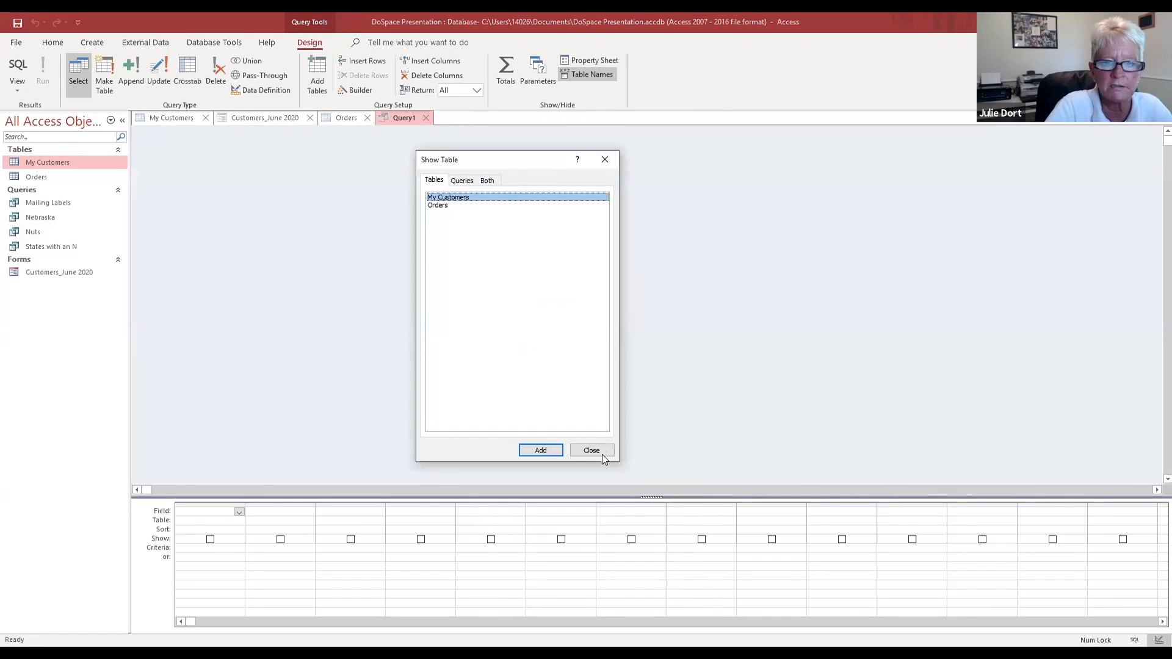
pyautogui.click(543, 450)
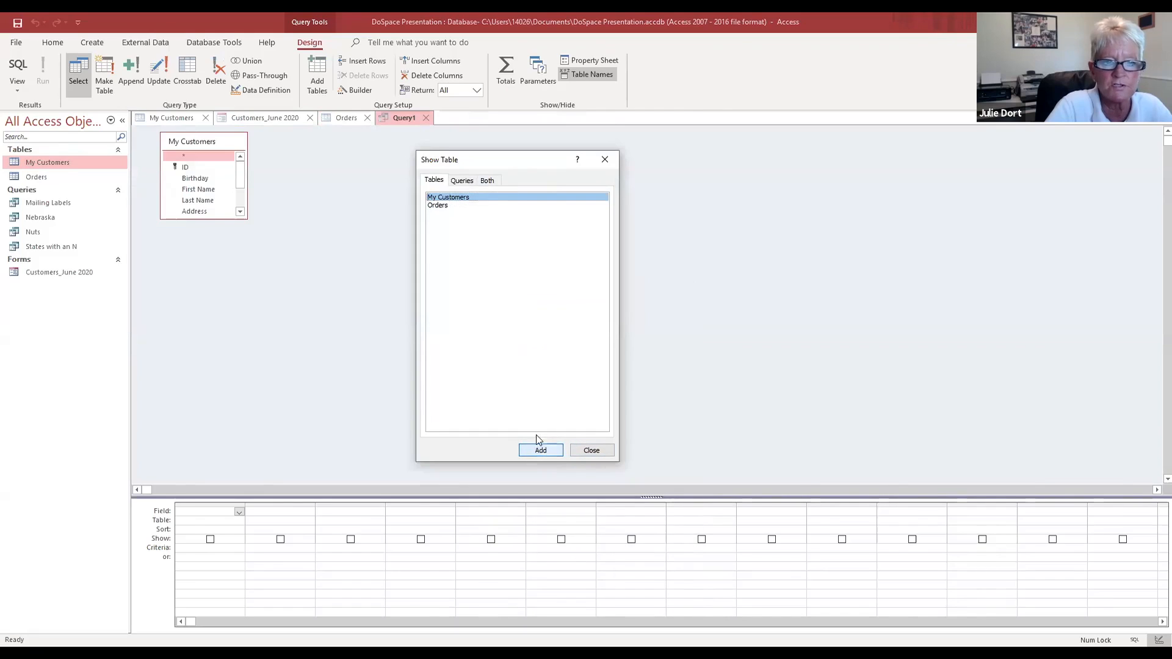
pyautogui.click(437, 208)
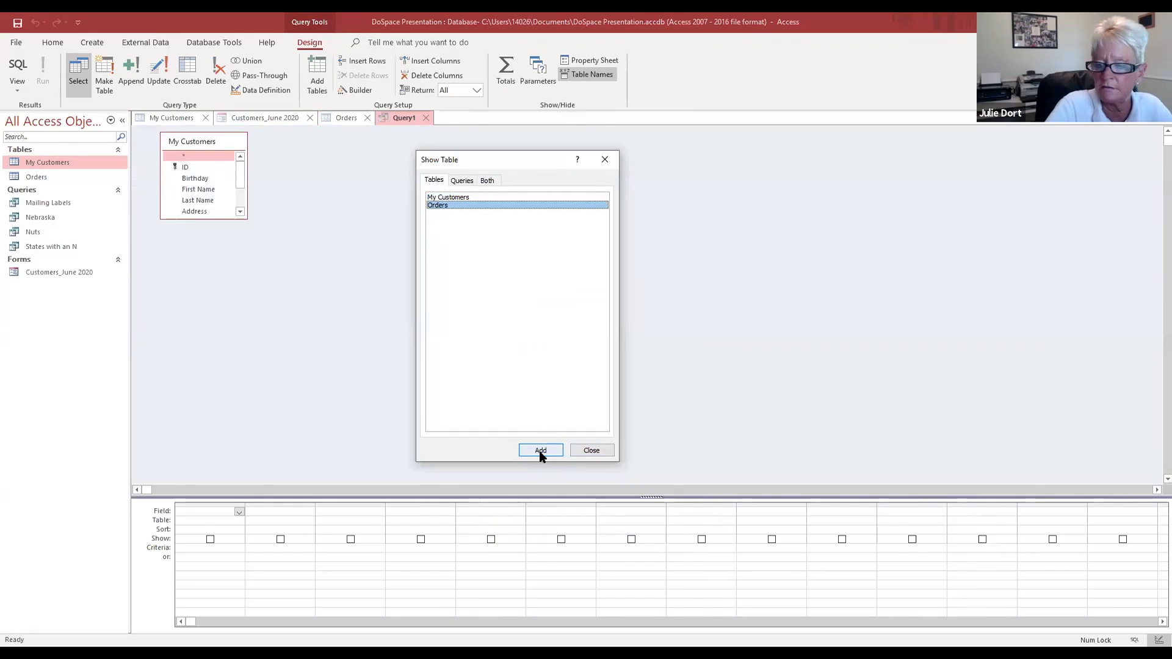
pyautogui.click(540, 452)
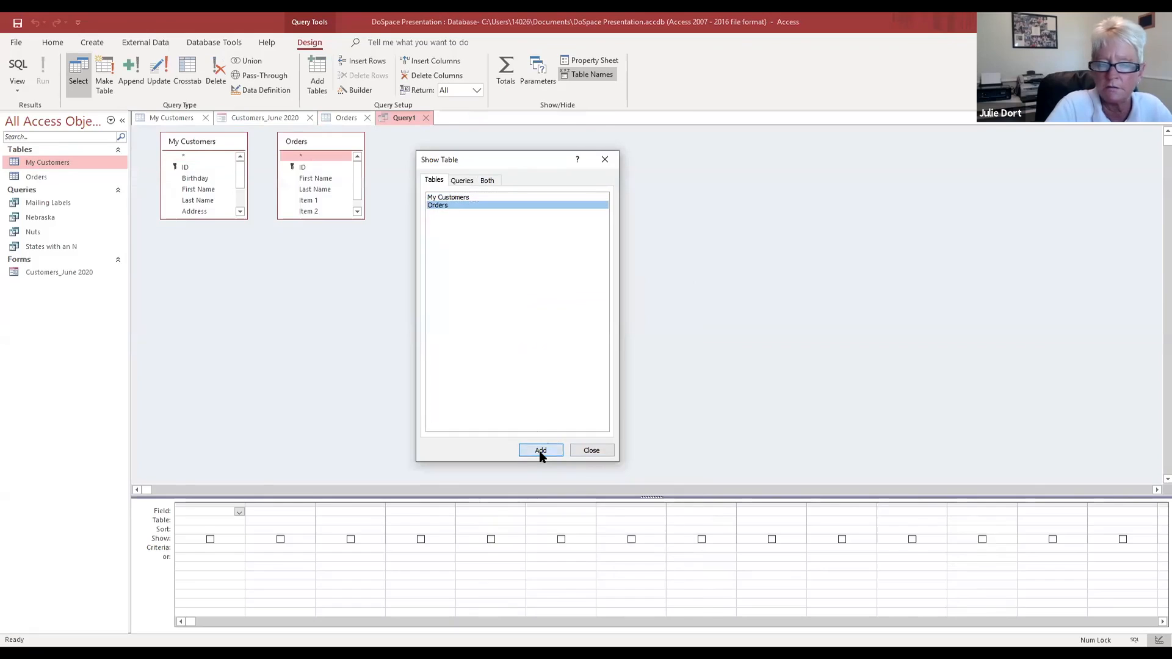
pyautogui.click(606, 160)
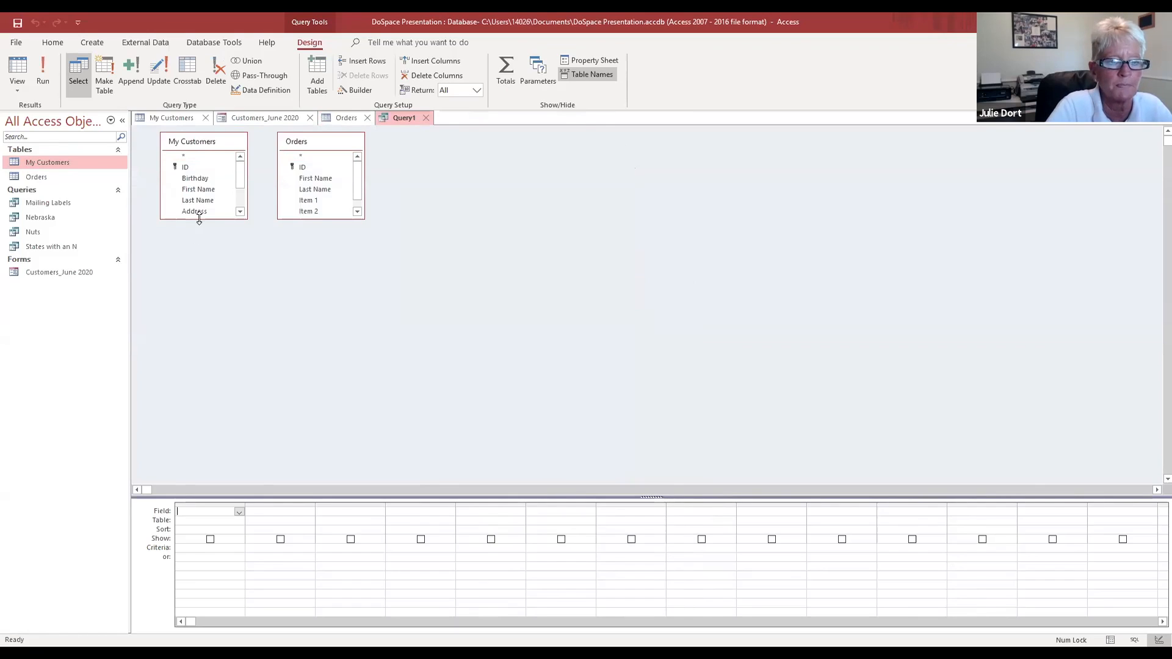
# Step: Extend the My Customers and Orders field lists to show every field, and space the two tables apart
pyautogui.moveTo(199, 219); pyautogui.dragTo(204, 369)
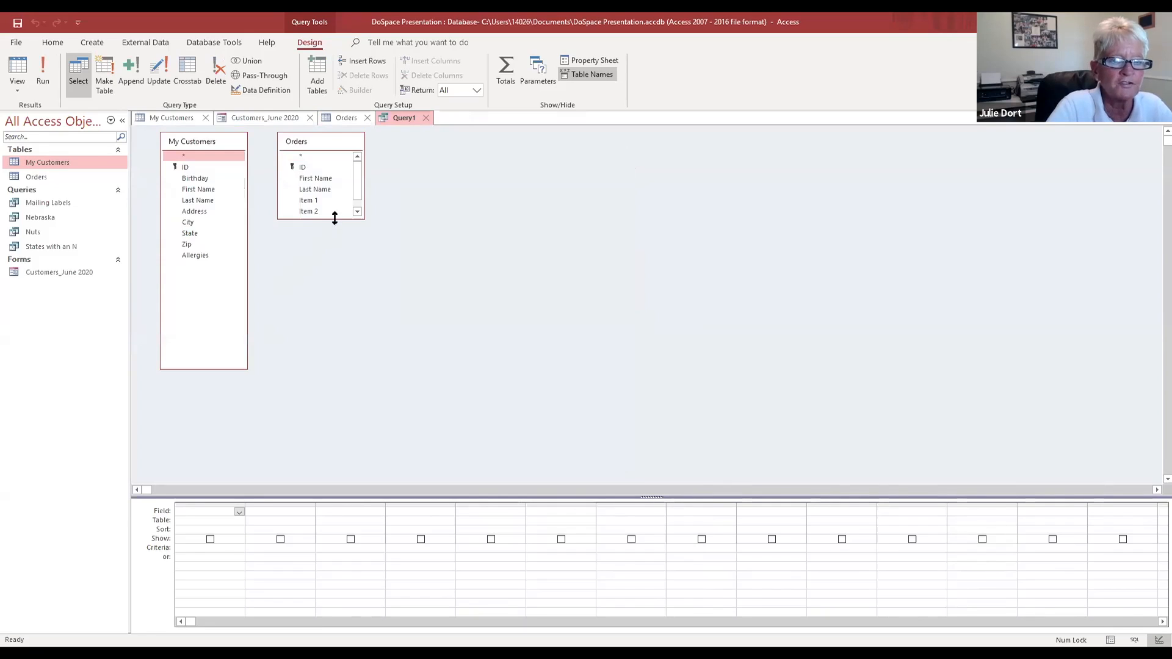
pyautogui.moveTo(335, 216); pyautogui.dragTo(335, 343)
pyautogui.moveTo(333, 147); pyautogui.dragTo(447, 157)
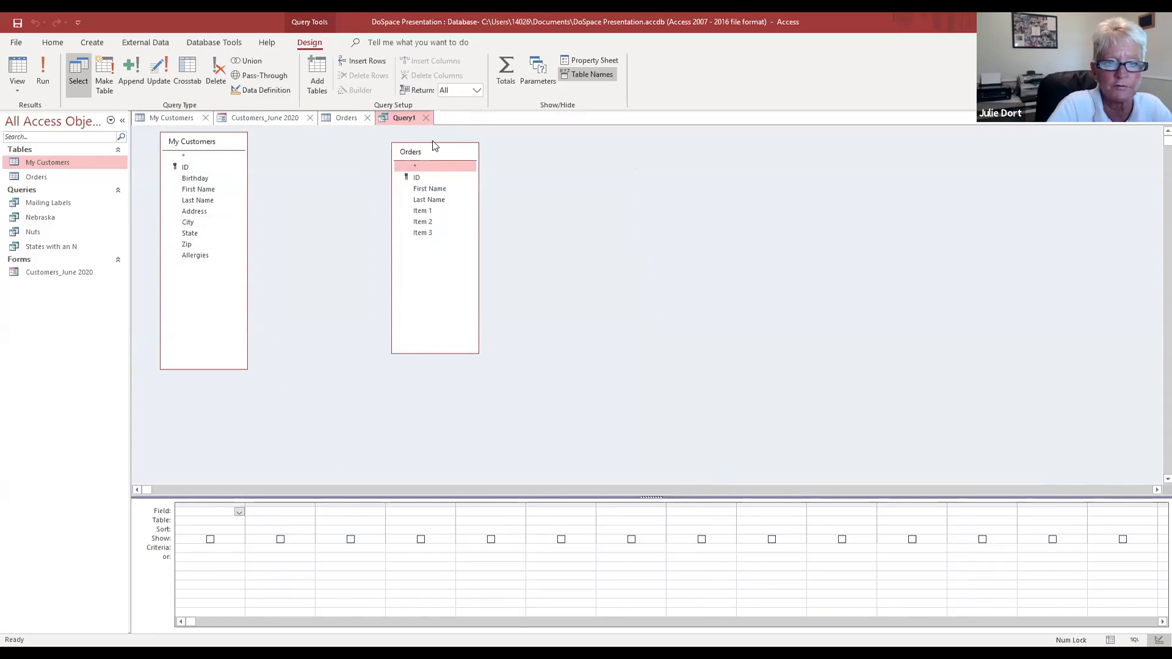
pyautogui.moveTo(421, 152); pyautogui.dragTo(390, 138)
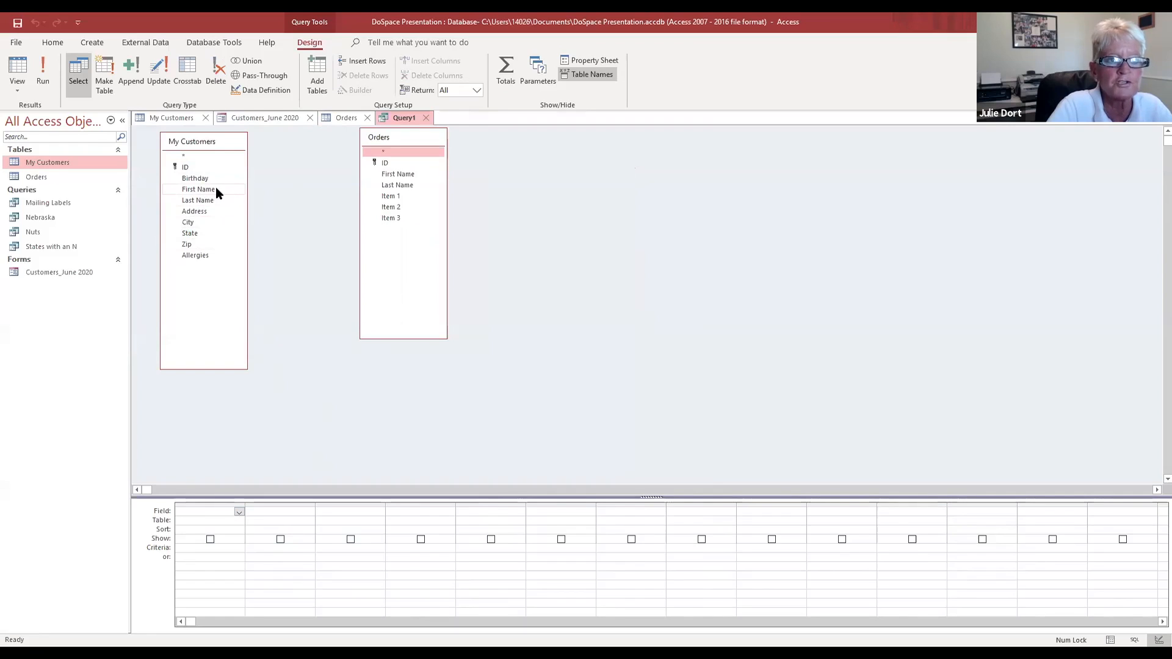
# Step: Join My Customers and Orders on First Name and Last Name, and try to run the query without any output fields
pyautogui.moveTo(215, 189); pyautogui.dragTo(381, 177)
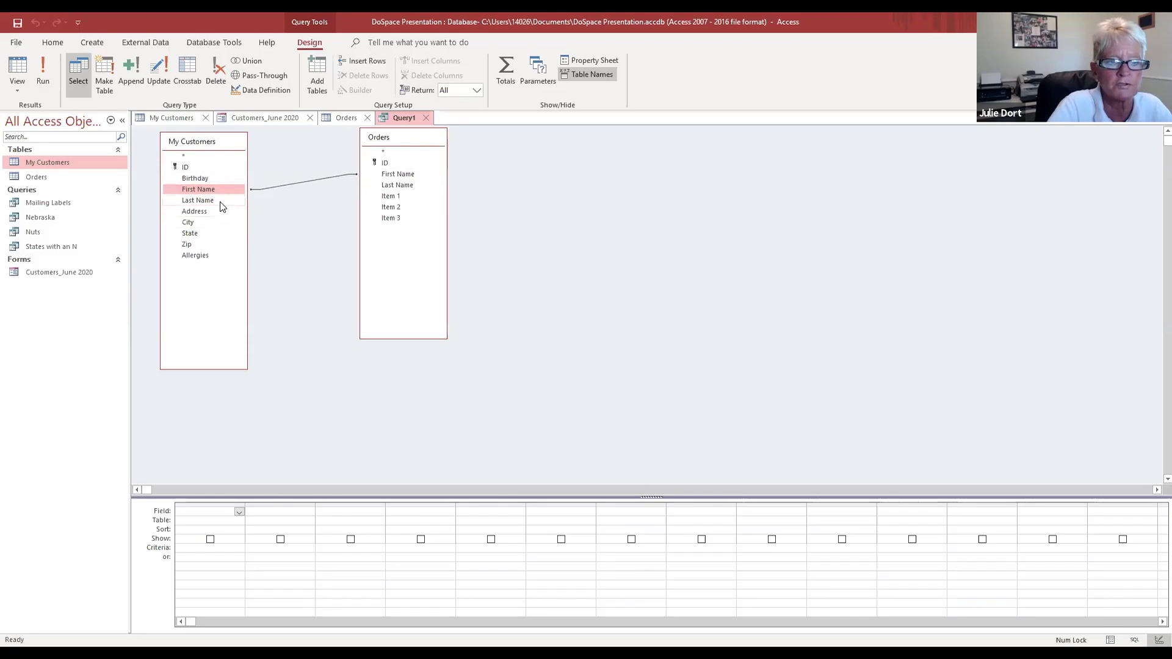
pyautogui.moveTo(222, 207); pyautogui.dragTo(381, 188)
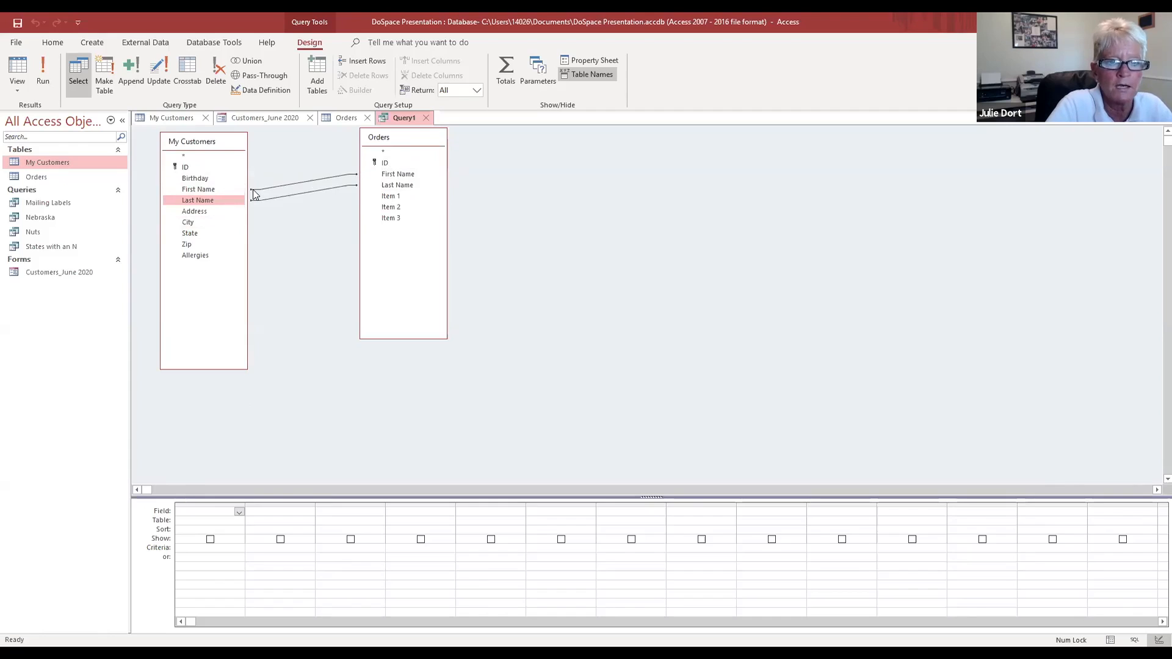
pyautogui.click(42, 64)
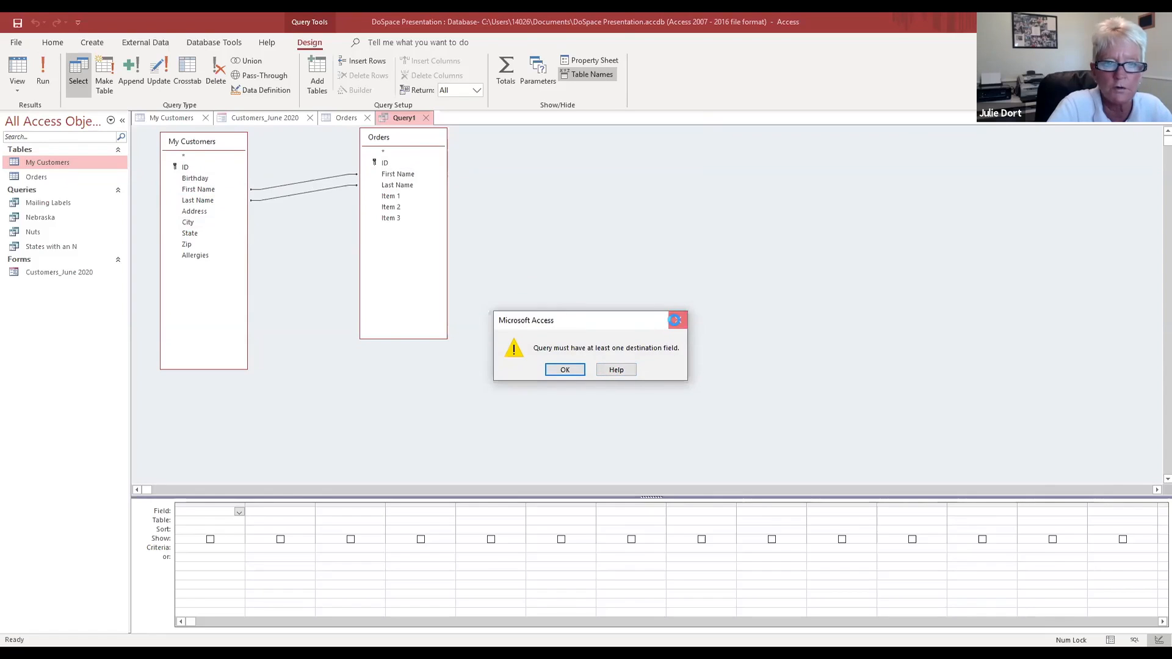
pyautogui.click(678, 320)
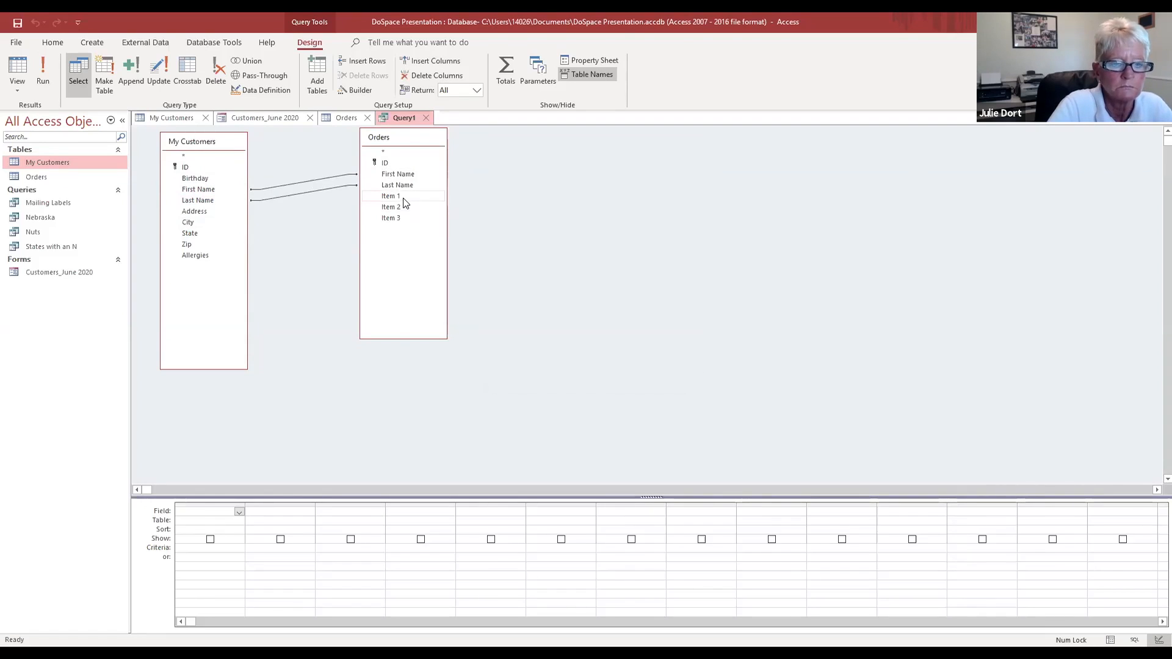
# Step: Run the joined query with only Item 1 from Orders as output, and close it without saving
pyautogui.doubleClick(403, 197)
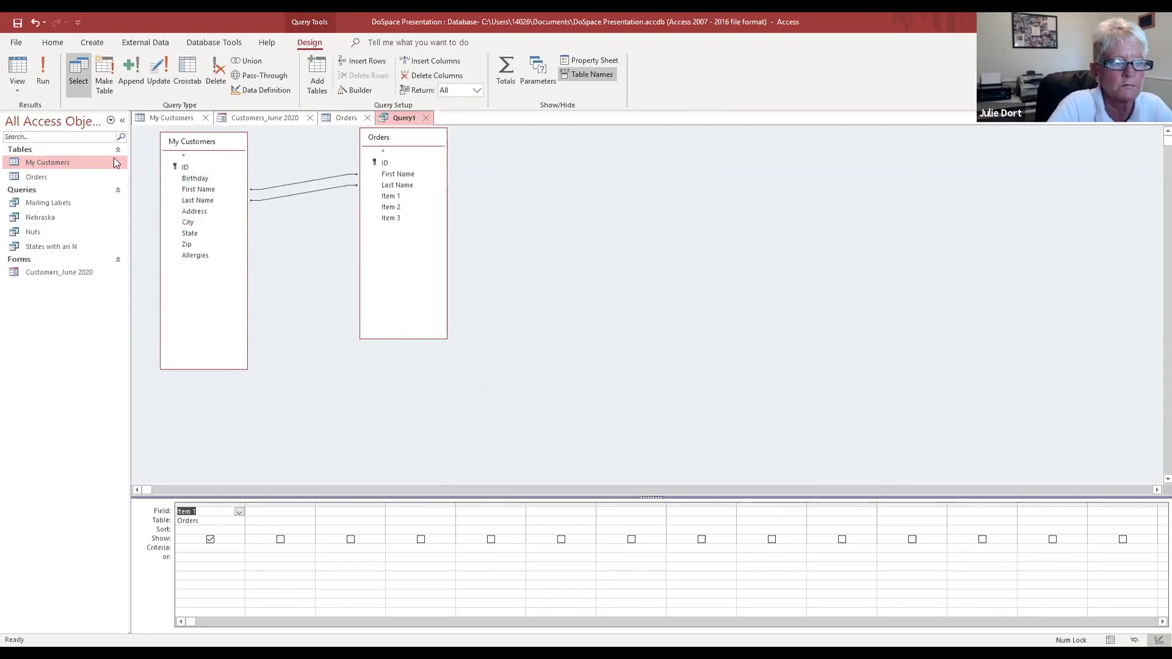
pyautogui.click(46, 69)
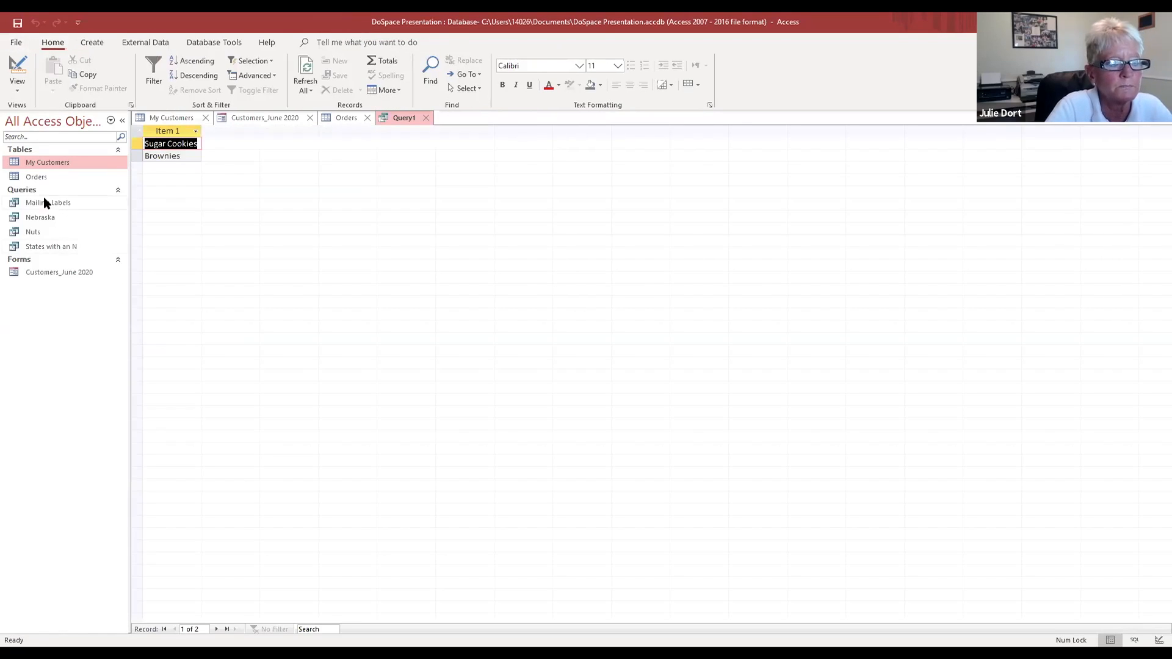
pyautogui.click(429, 118)
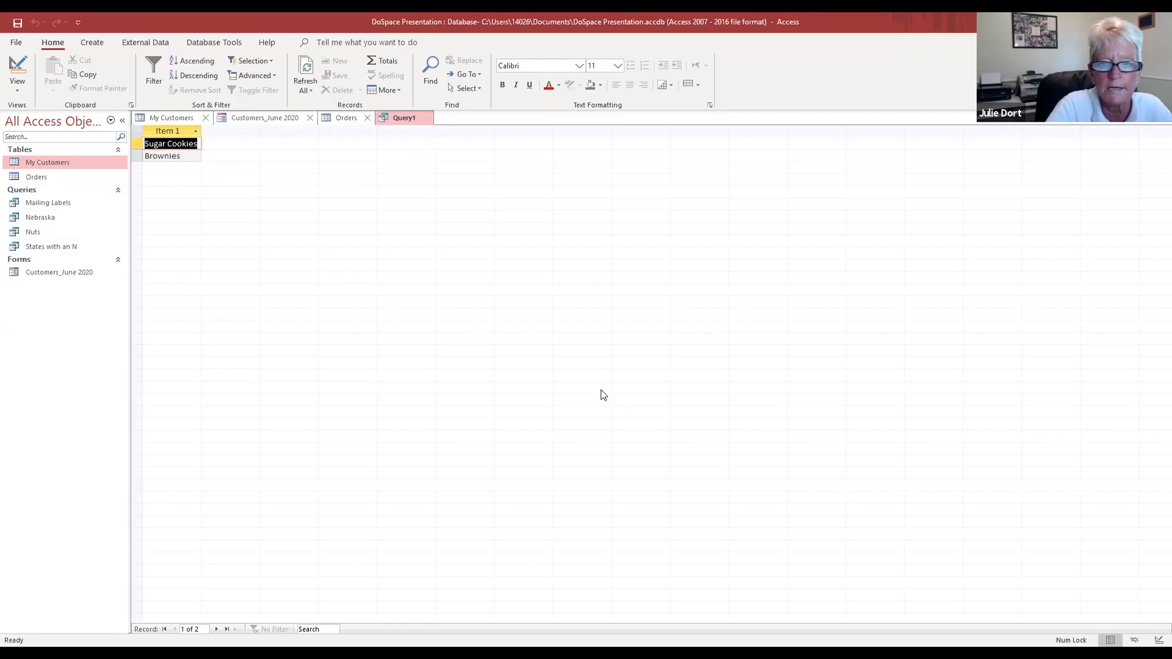
pyautogui.click(584, 369)
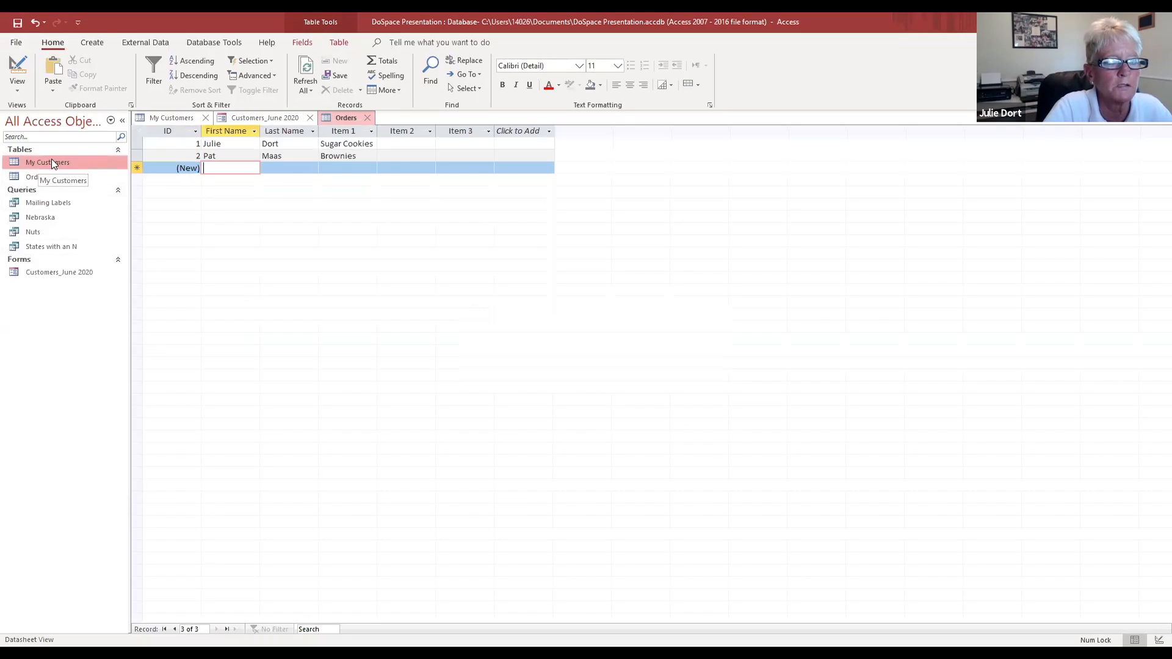
# Step: Start a fresh query design with My Customers and Orders, and extend their field lists to show every field
pyautogui.click(92, 43)
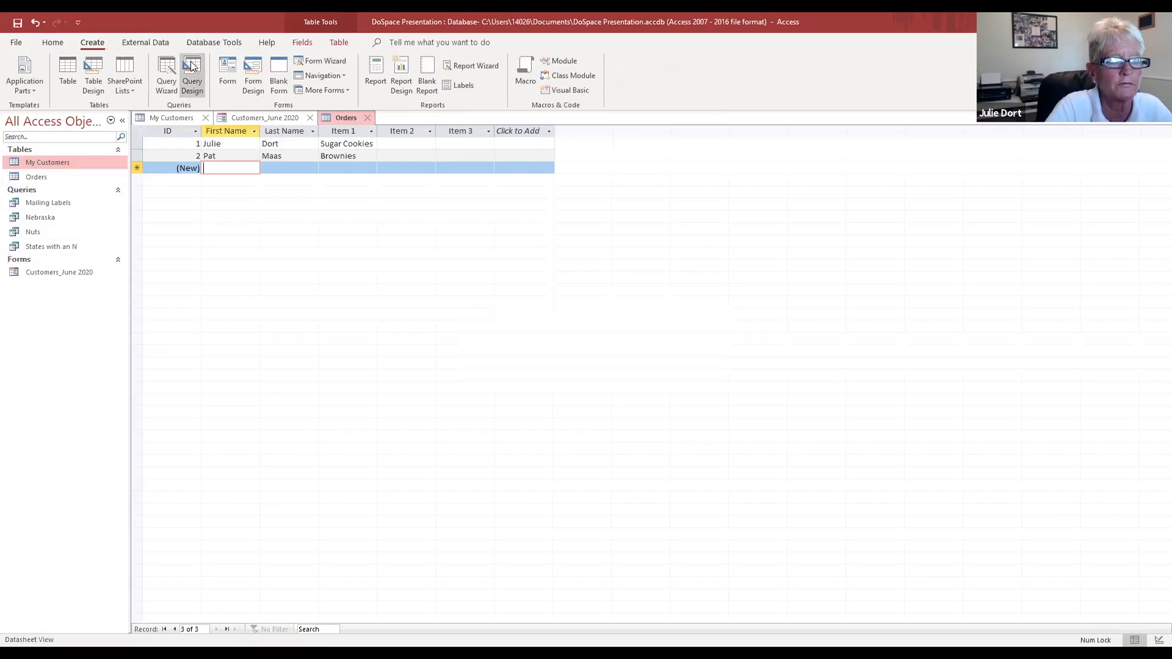
pyautogui.click(194, 64)
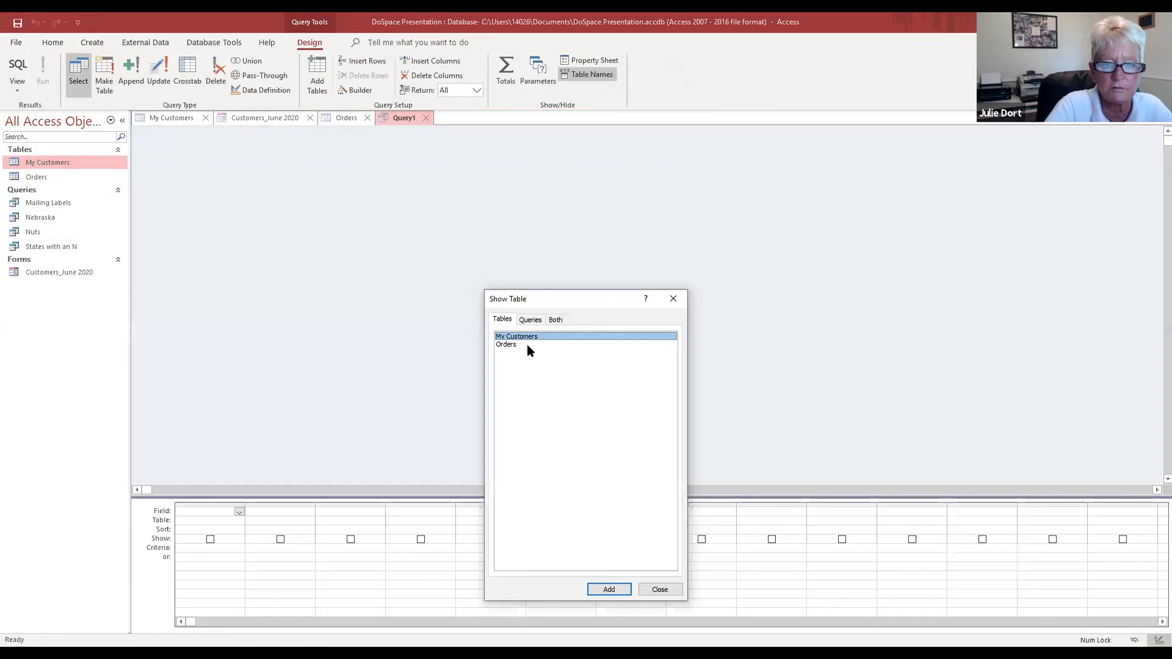
pyautogui.doubleClick(529, 337)
pyautogui.doubleClick(508, 344)
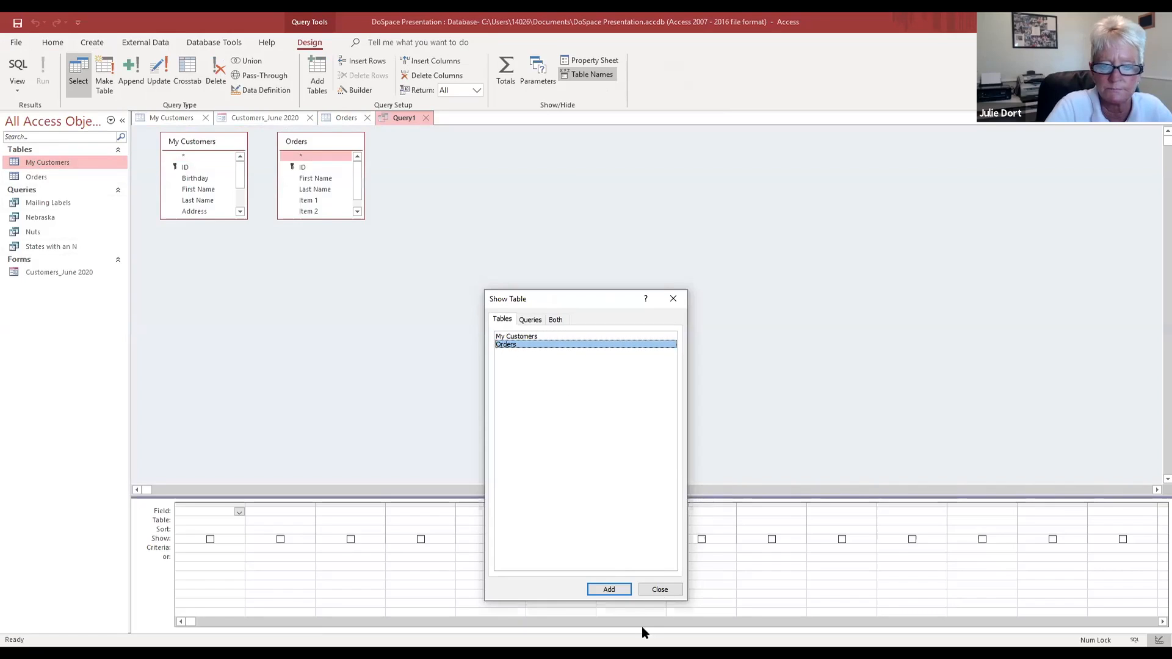
pyautogui.click(662, 590)
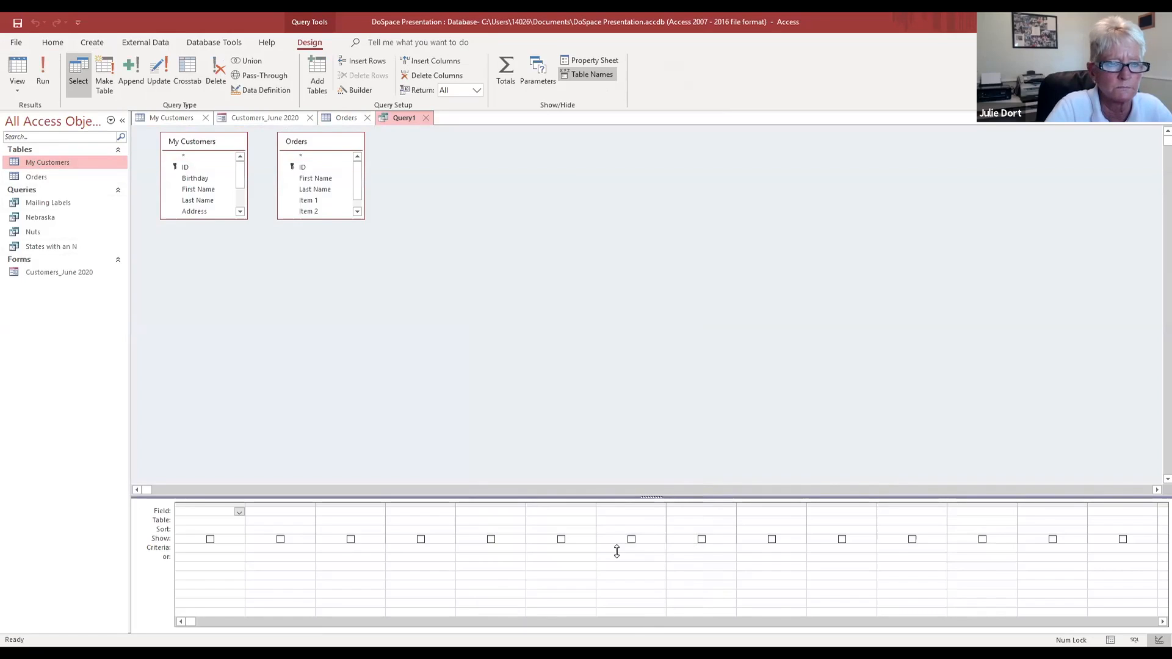
pyautogui.moveTo(336, 219); pyautogui.dragTo(336, 365)
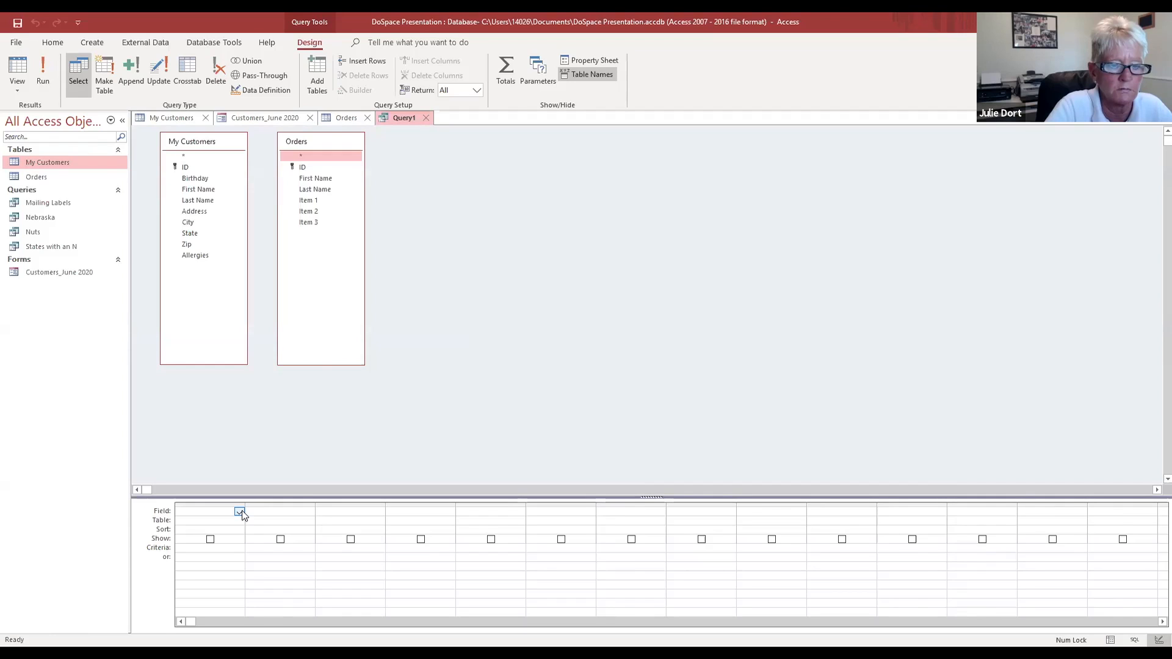
# Step: Add First Name, Last Name and Item 1 from Orders to the first three query columns
pyautogui.doubleClick(328, 177)
pyautogui.doubleClick(330, 190)
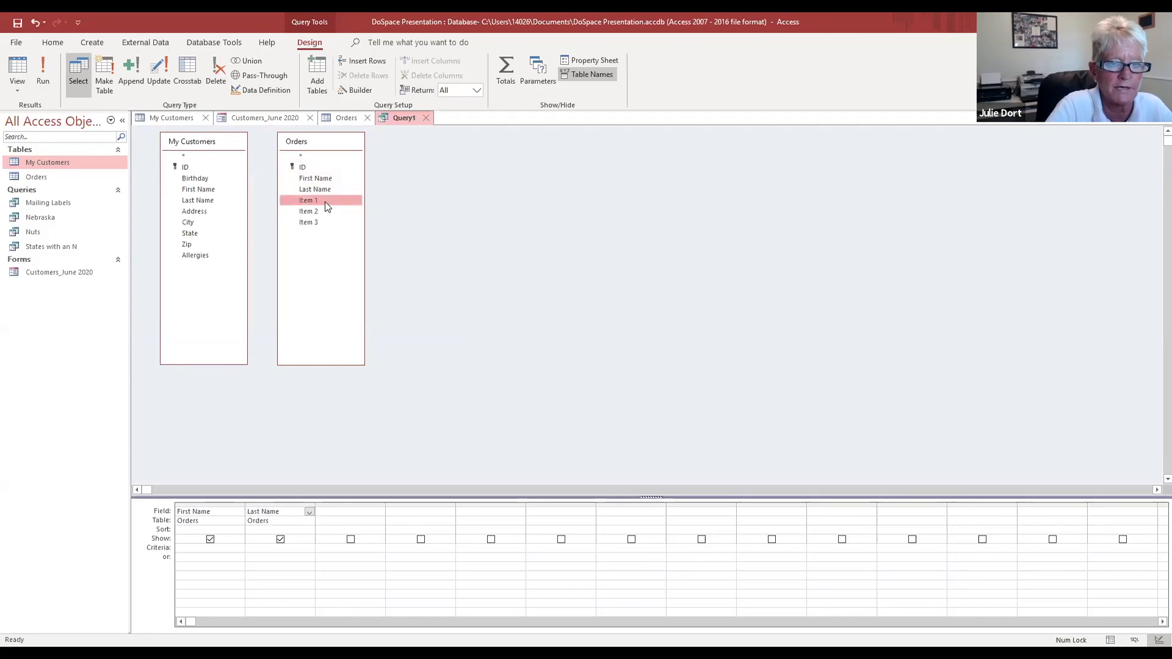
pyautogui.doubleClick(326, 202)
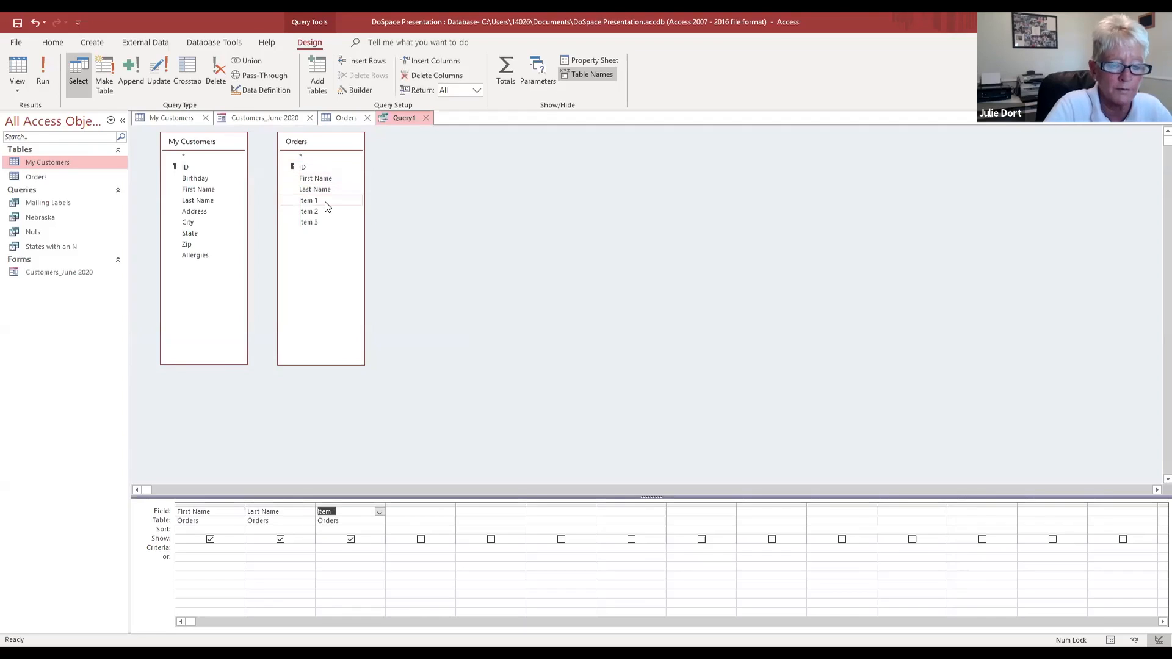
pyautogui.click(450, 512)
pyautogui.click(450, 513)
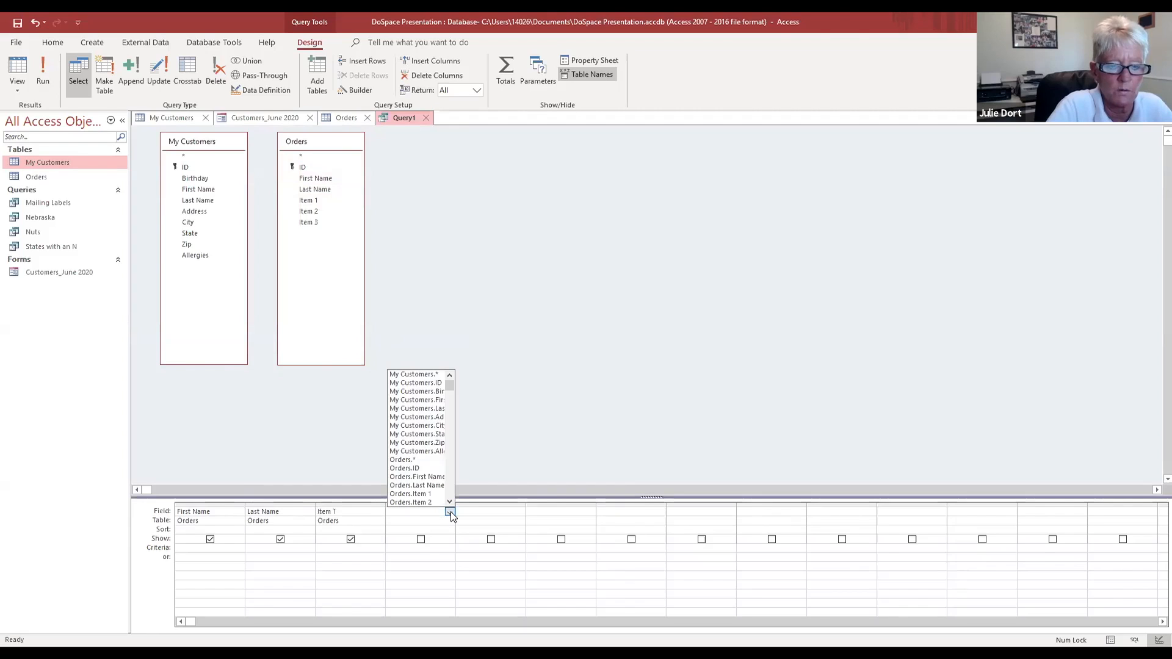
pyautogui.click(470, 272)
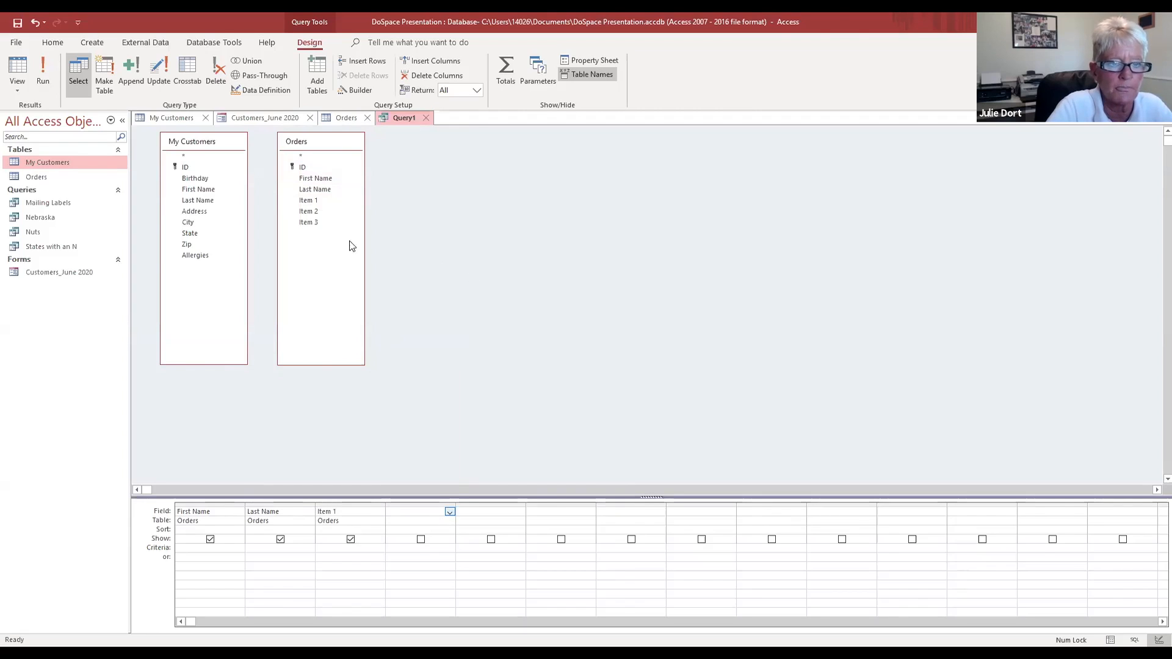
# Step: Add Address, City, State and Zip from My Customers to the next four query columns
pyautogui.doubleClick(193, 212)
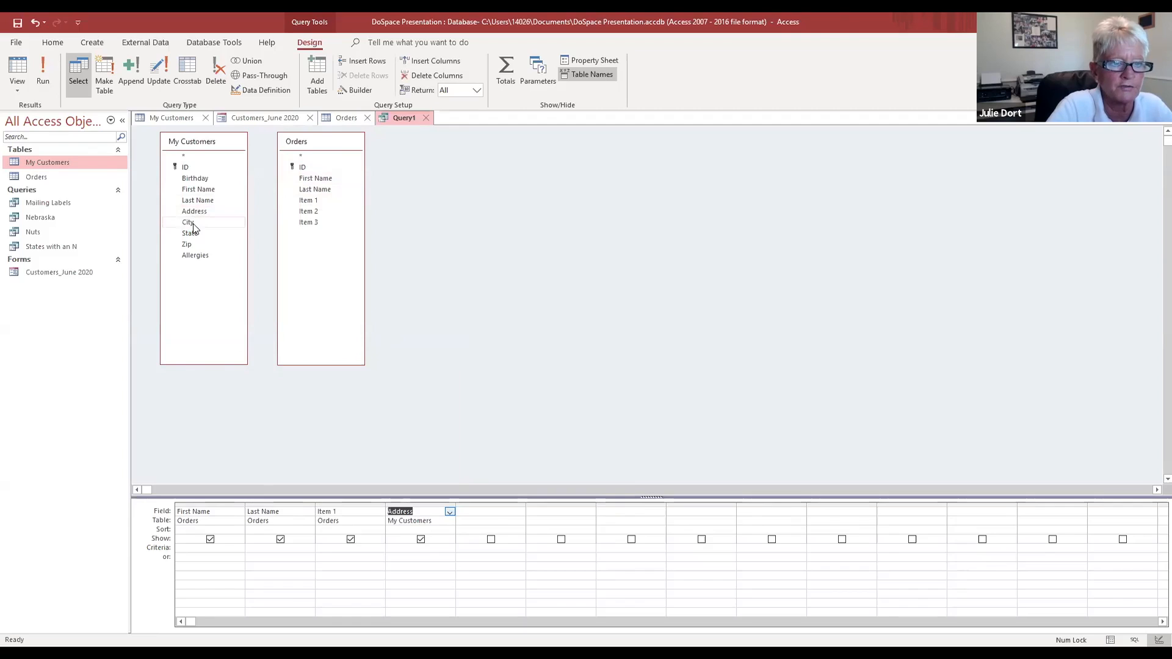
pyautogui.doubleClick(192, 220)
pyautogui.doubleClick(194, 231)
pyautogui.doubleClick(186, 244)
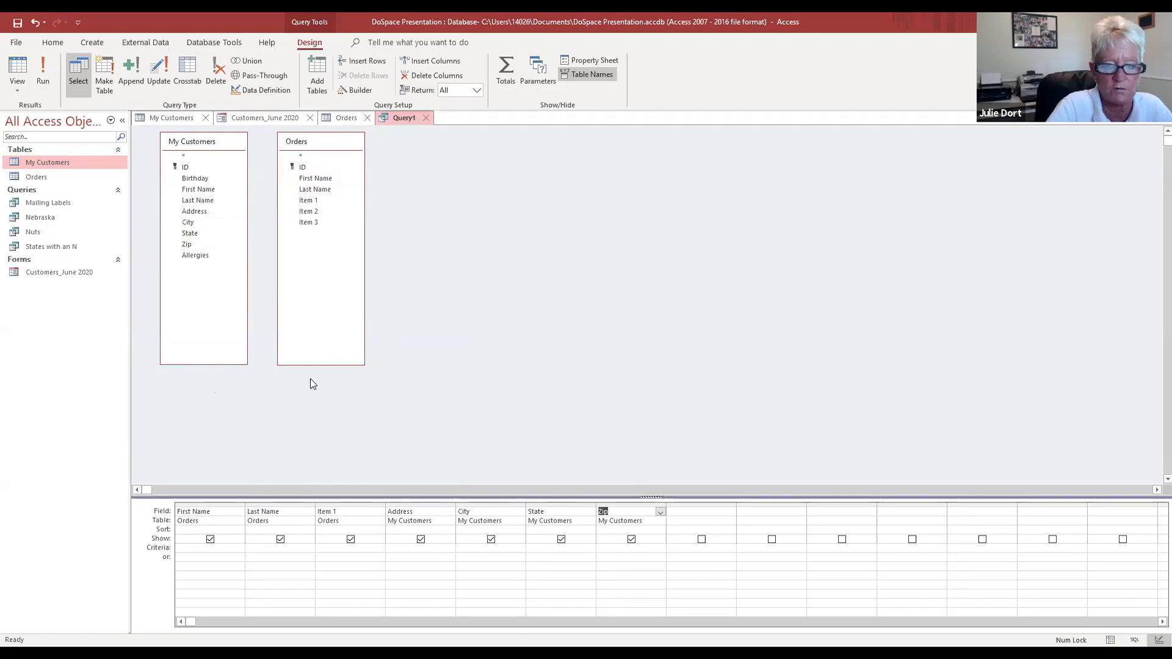
# Step: Run the query that pairs order items with customer addresses, and close it without saving
pyautogui.click(43, 67)
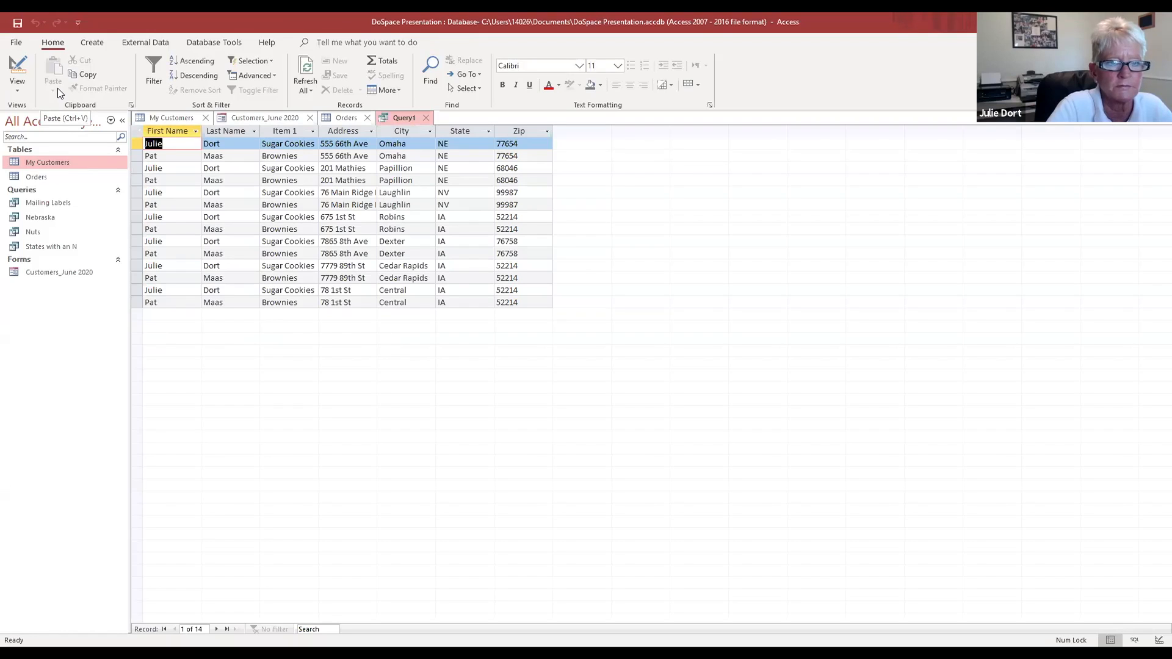
pyautogui.click(93, 43)
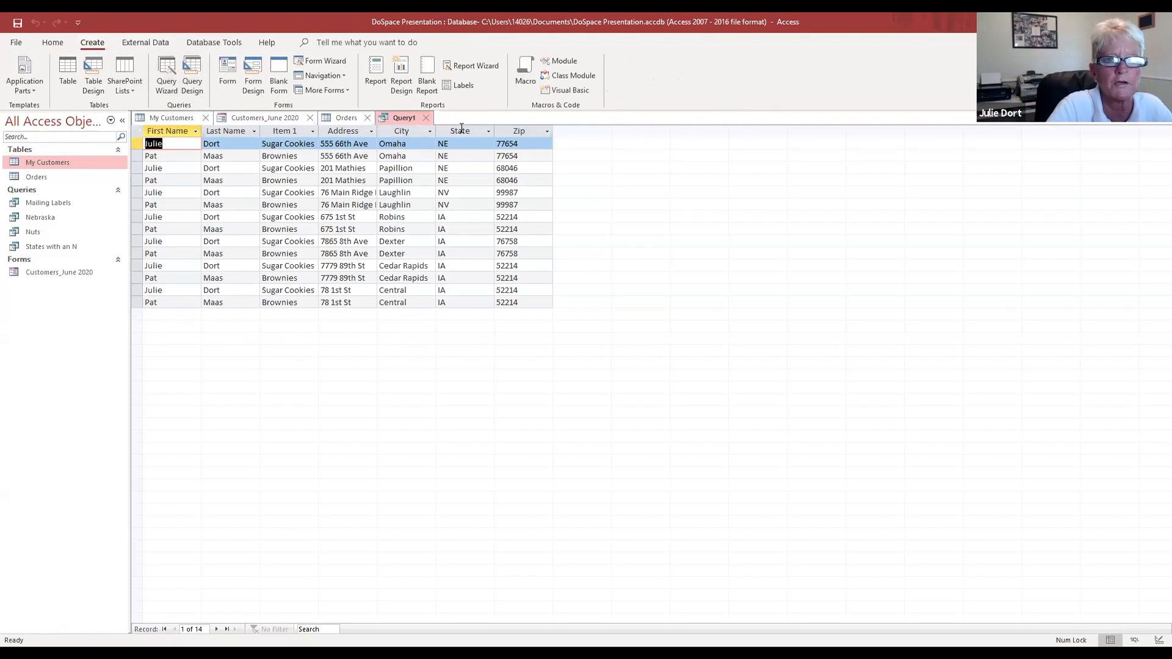
pyautogui.click(427, 118)
pyautogui.click(595, 367)
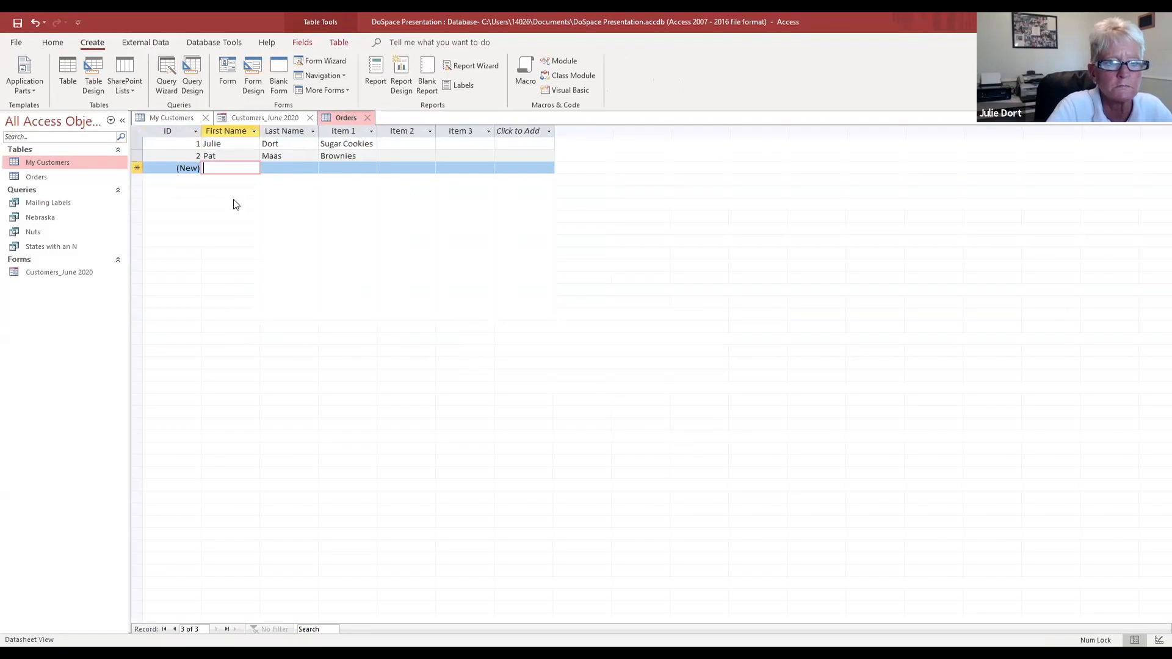
# Step: Open the My Customers table and create a basic report from it
pyautogui.click(391, 156)
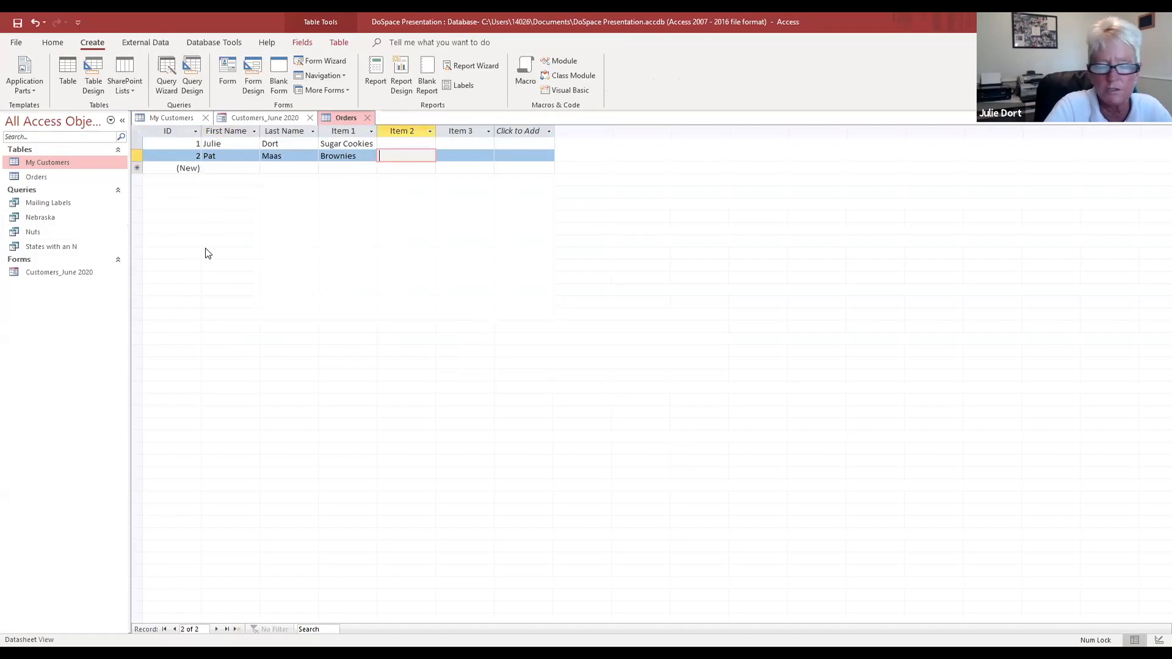
pyautogui.doubleClick(50, 162)
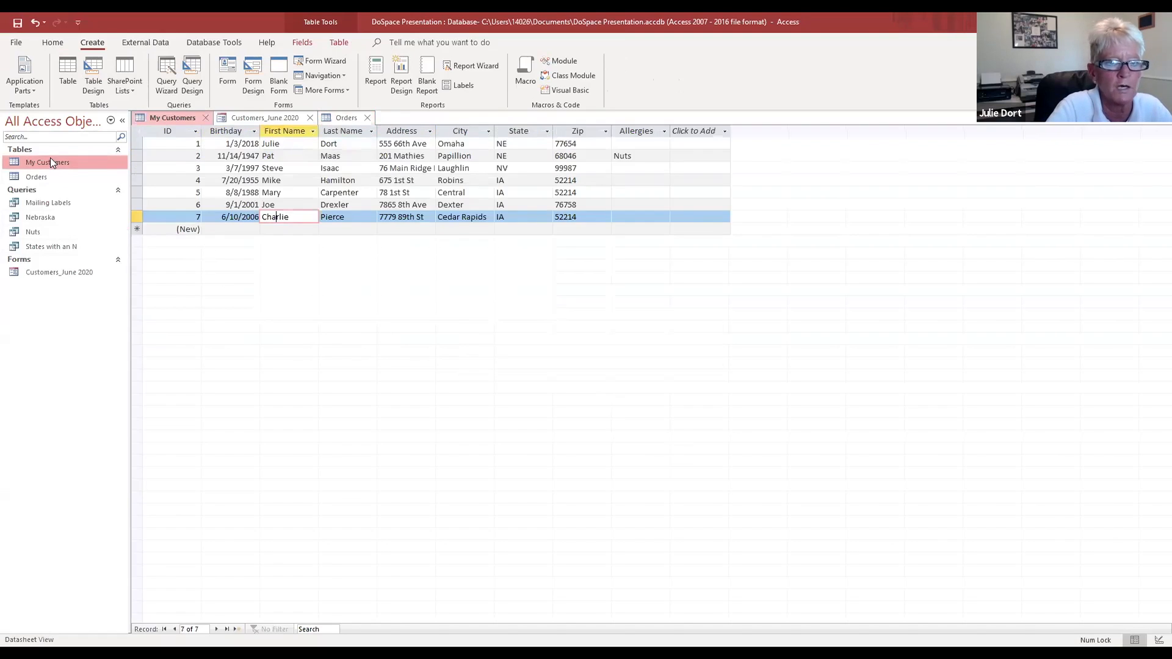
pyautogui.click(235, 226)
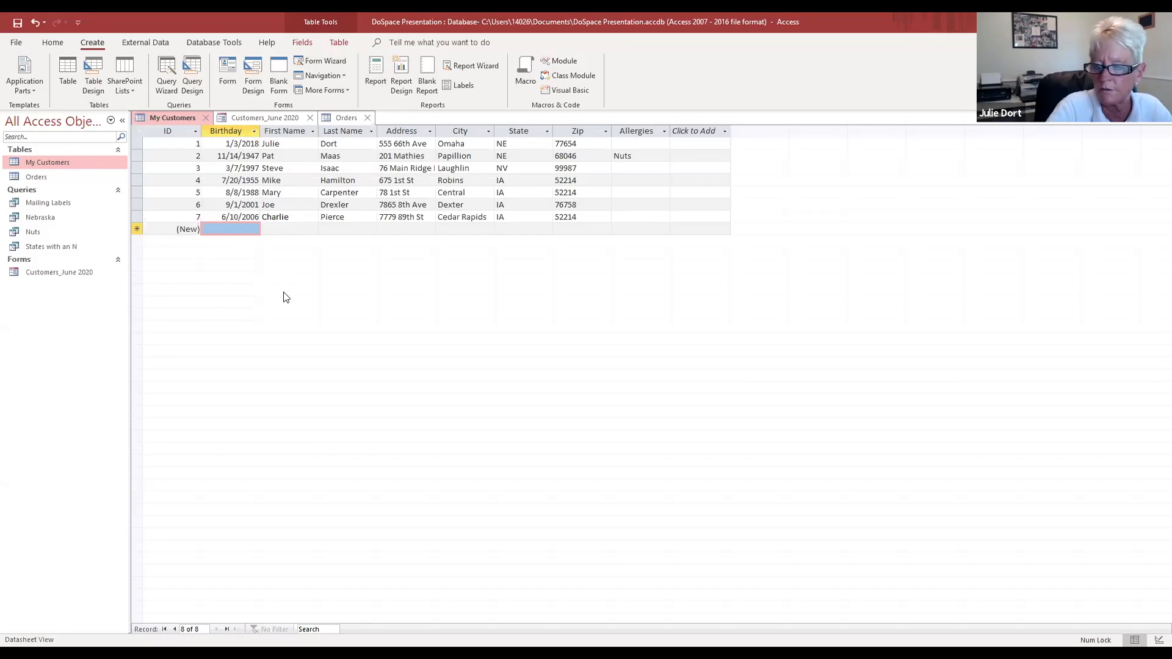
pyautogui.click(230, 143)
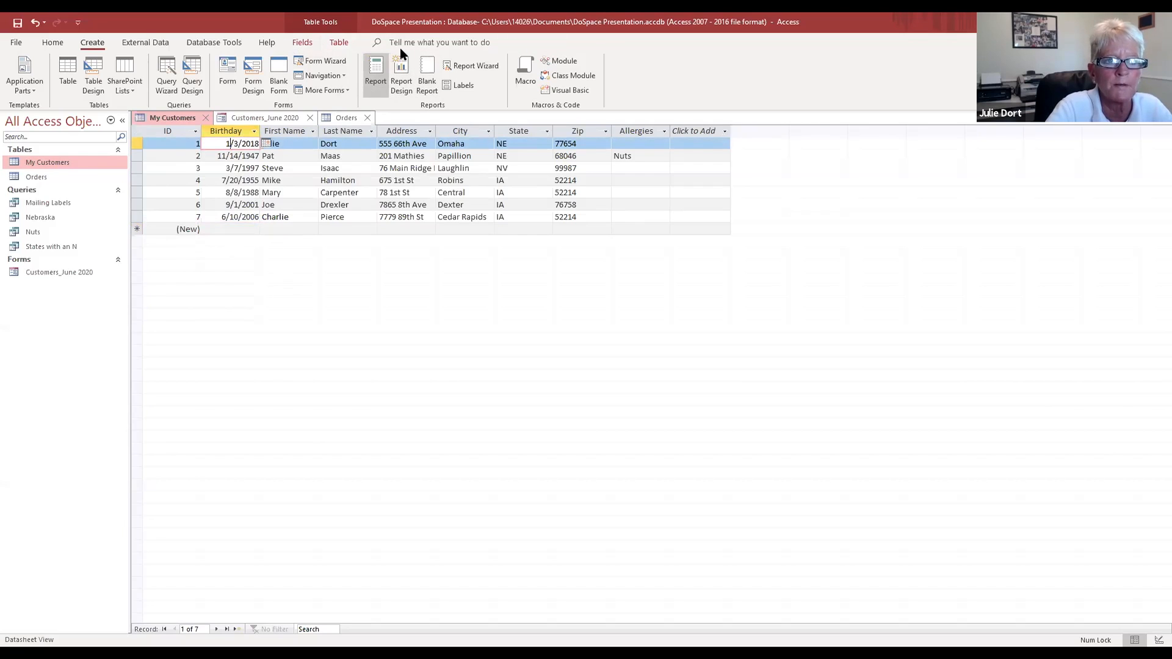
pyautogui.click(376, 72)
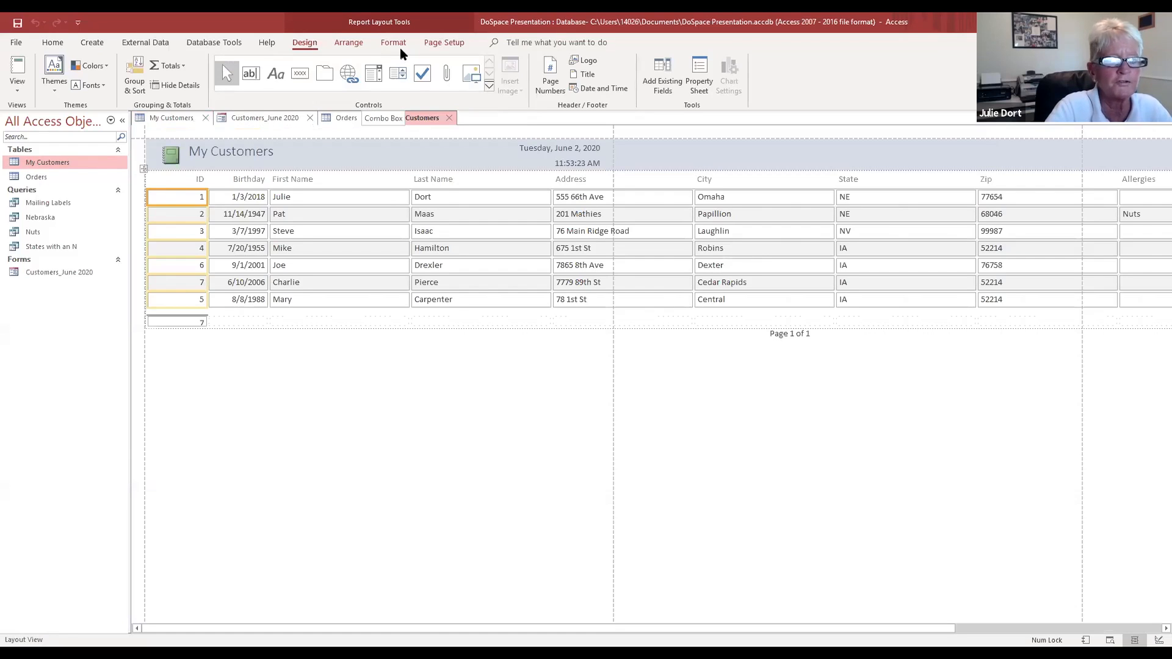
pyautogui.click(44, 163)
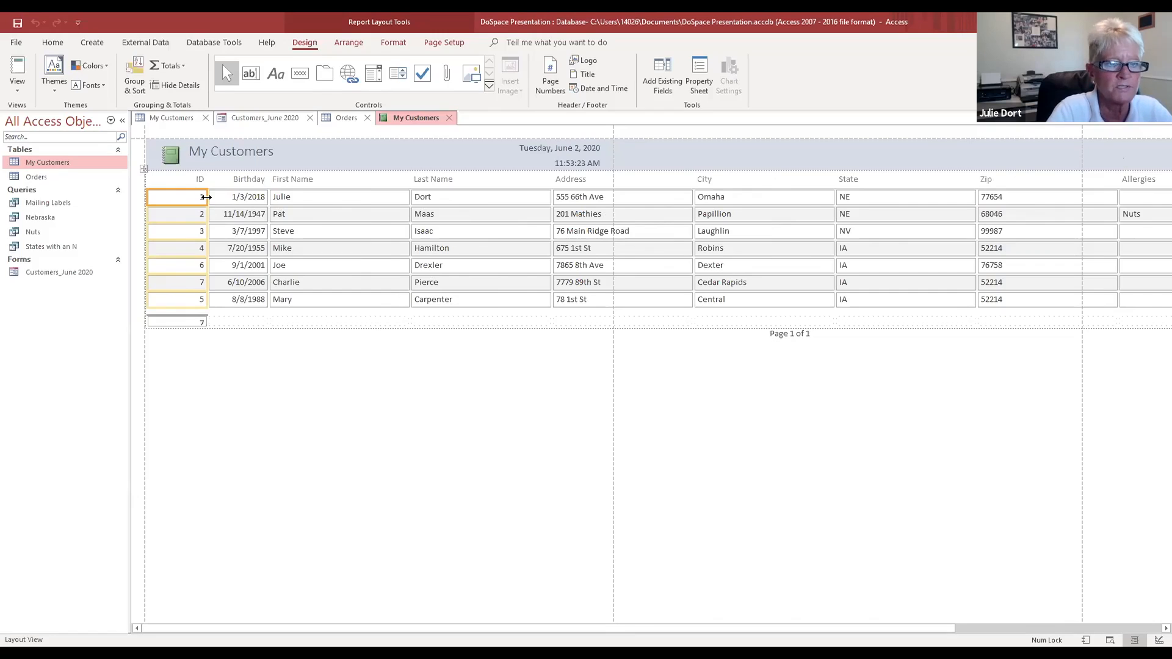
# Step: Narrow the report's ID and Birthday columns to fit their contents, keeping every full date readable
pyautogui.moveTo(206, 197); pyautogui.dragTo(196, 197)
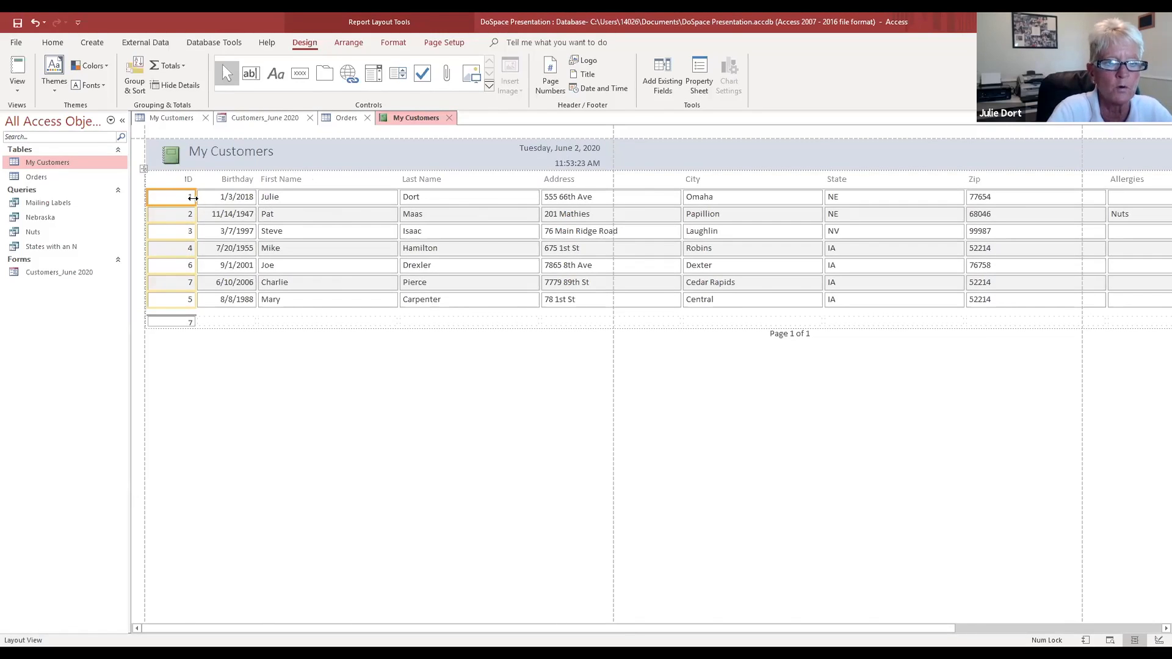
pyautogui.moveTo(196, 195); pyautogui.dragTo(162, 198)
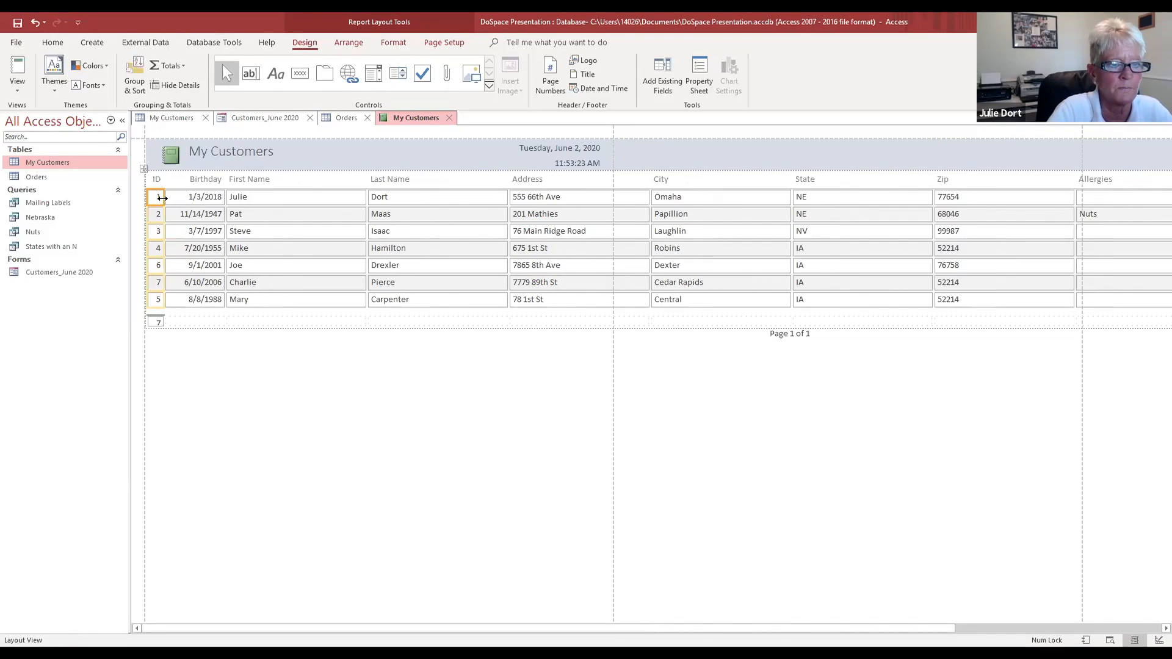
pyautogui.click(202, 197)
pyautogui.moveTo(224, 199); pyautogui.dragTo(202, 201)
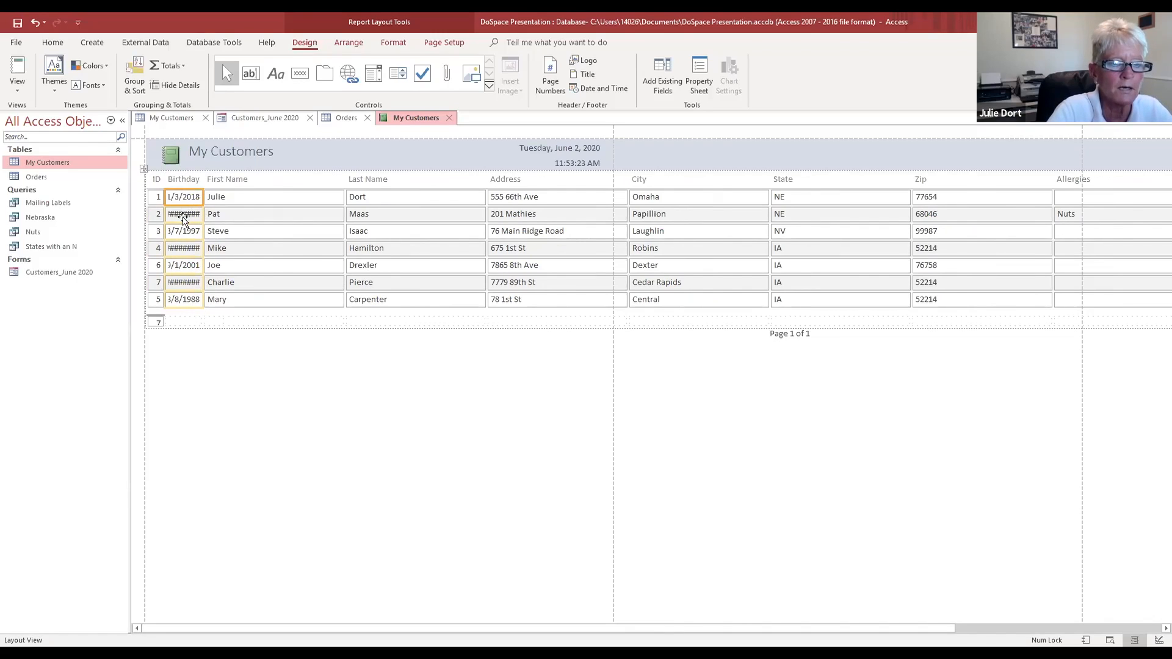
pyautogui.moveTo(198, 201); pyautogui.dragTo(215, 200)
# Step: Narrow the report's First Name and Last Name columns to fit the names they contain
pyautogui.click(307, 197)
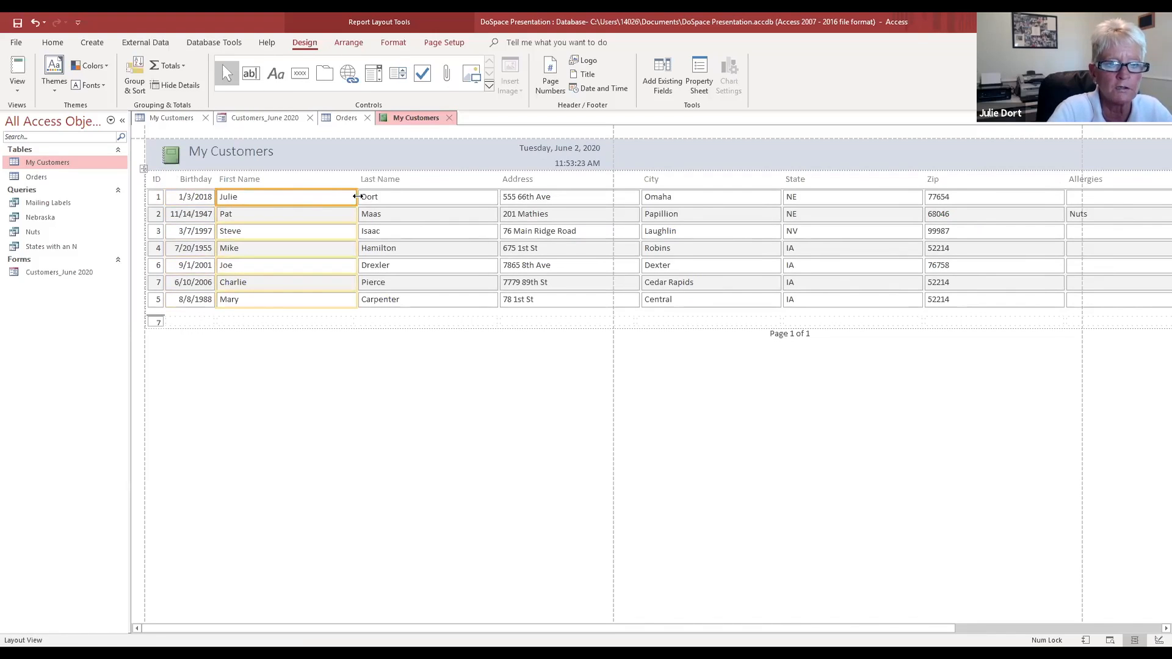
pyautogui.moveTo(355, 196); pyautogui.dragTo(256, 196)
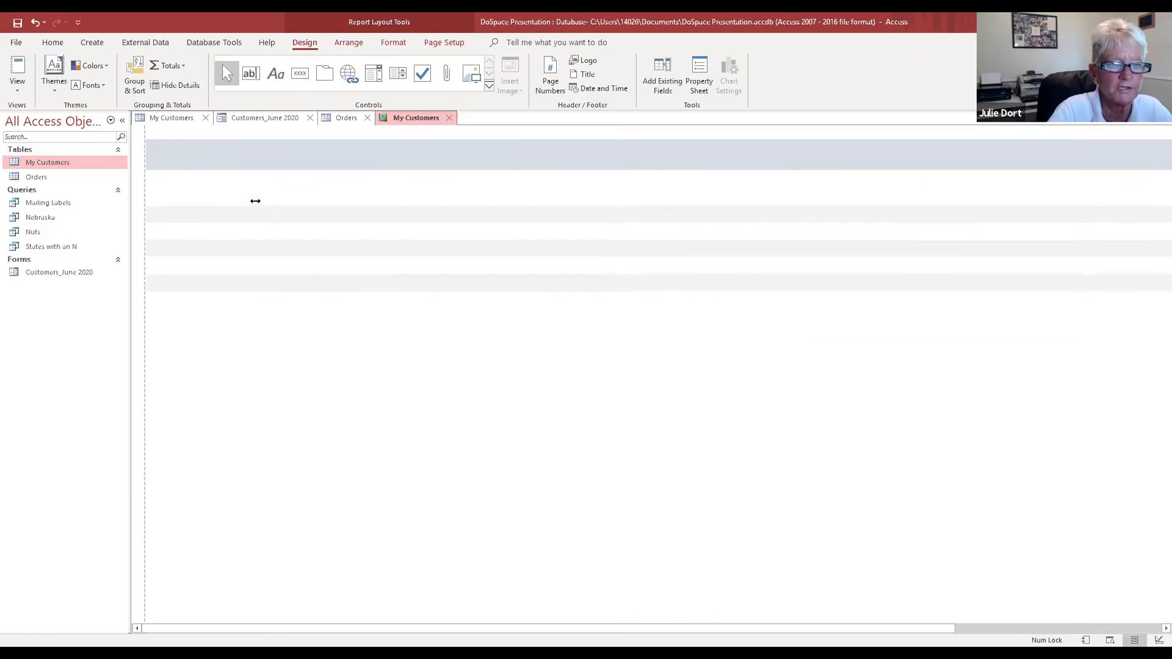
pyautogui.click(372, 197)
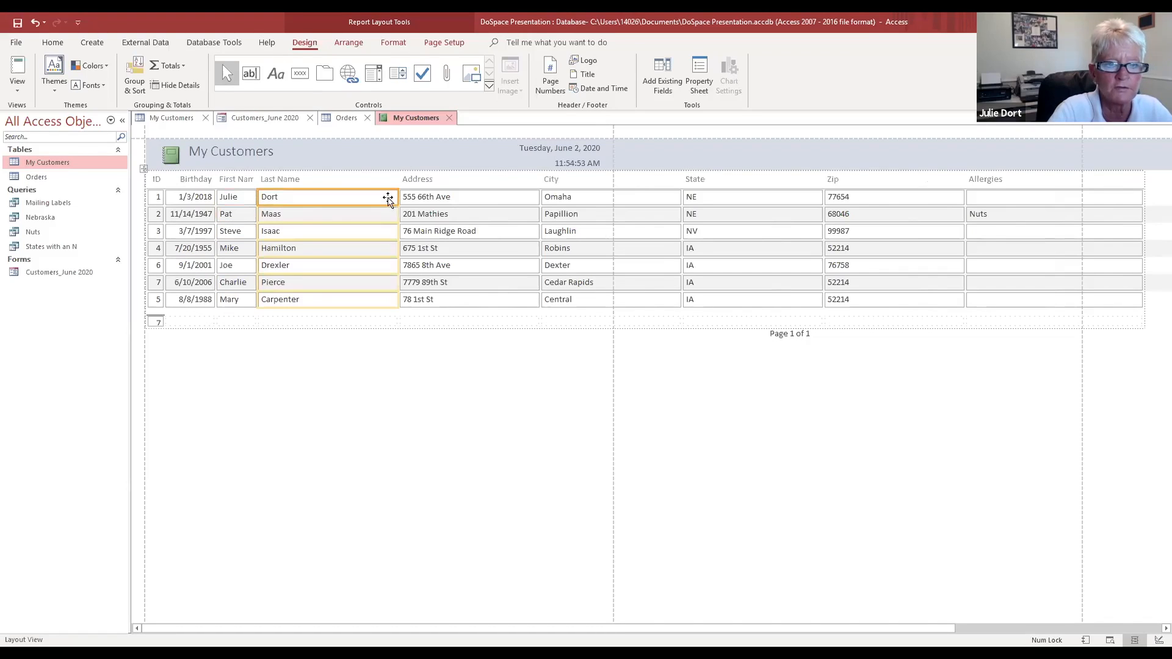
pyautogui.moveTo(397, 196); pyautogui.dragTo(311, 197)
# Step: Narrow the report's Address and City columns to just fit their longest entries
pyautogui.click(406, 196)
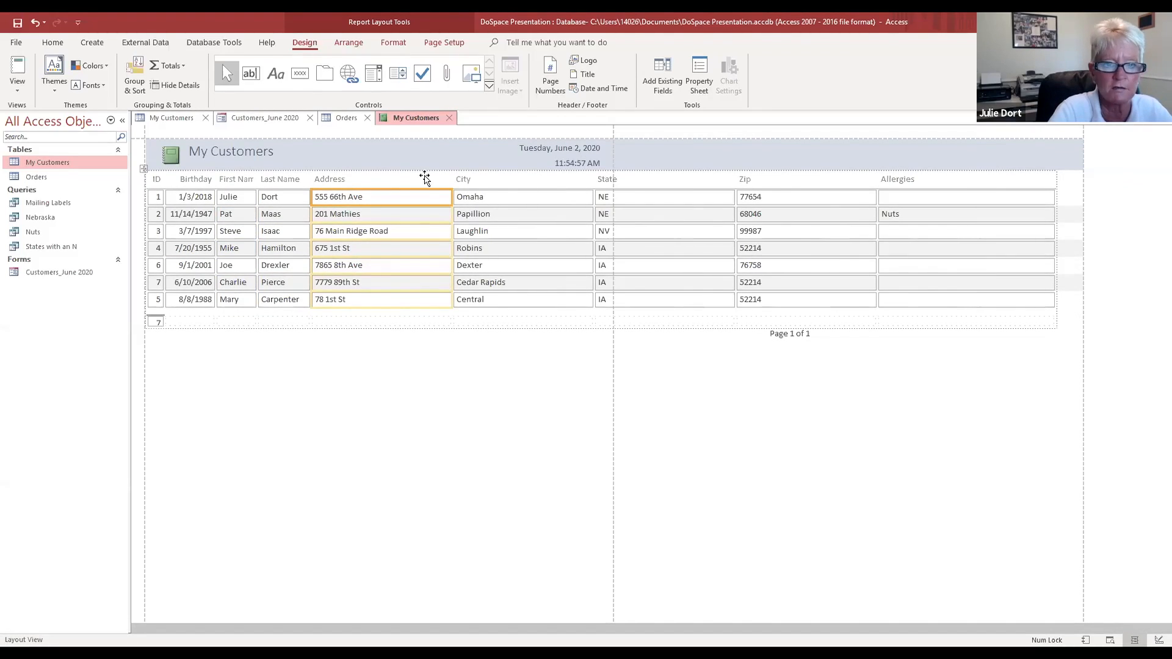
pyautogui.moveTo(451, 196); pyautogui.dragTo(401, 195)
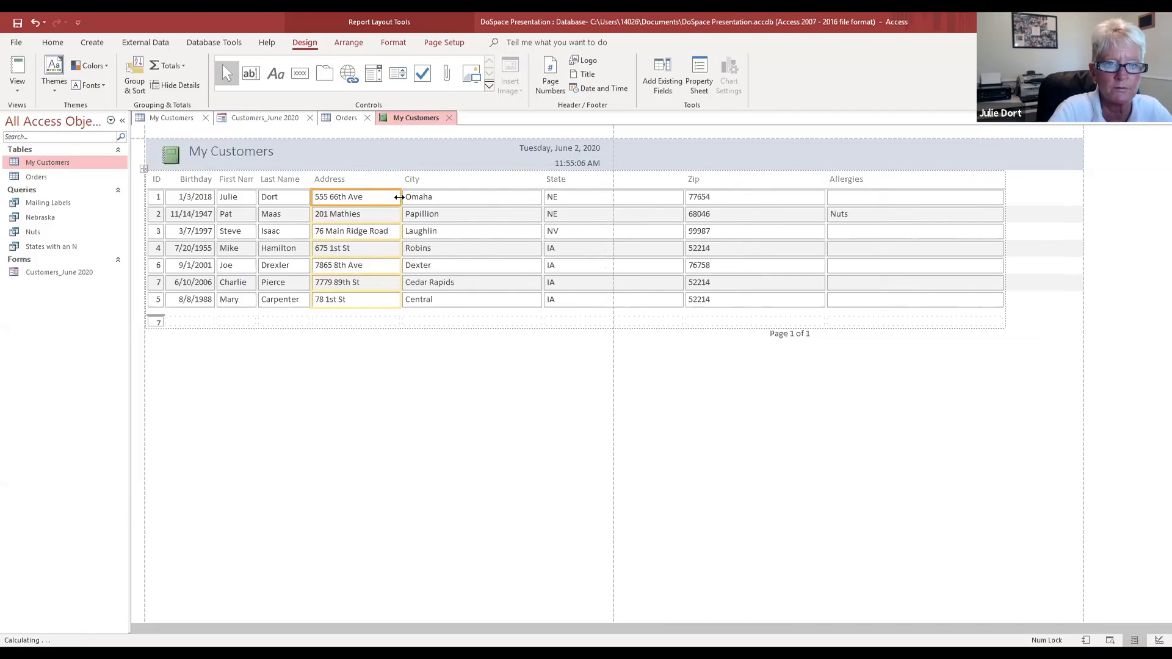
pyautogui.click(506, 200)
pyautogui.moveTo(540, 197); pyautogui.dragTo(460, 195)
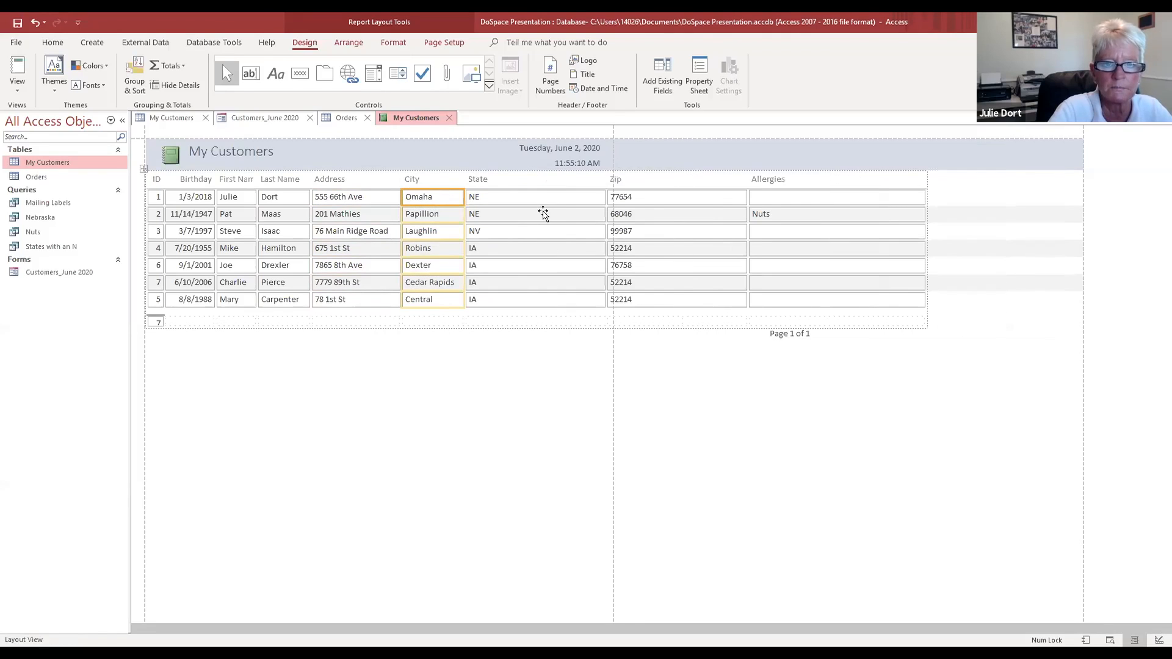
# Step: Narrow the report's State and Zip columns to fit their short codes and headings
pyautogui.click(544, 197)
pyautogui.click(608, 197)
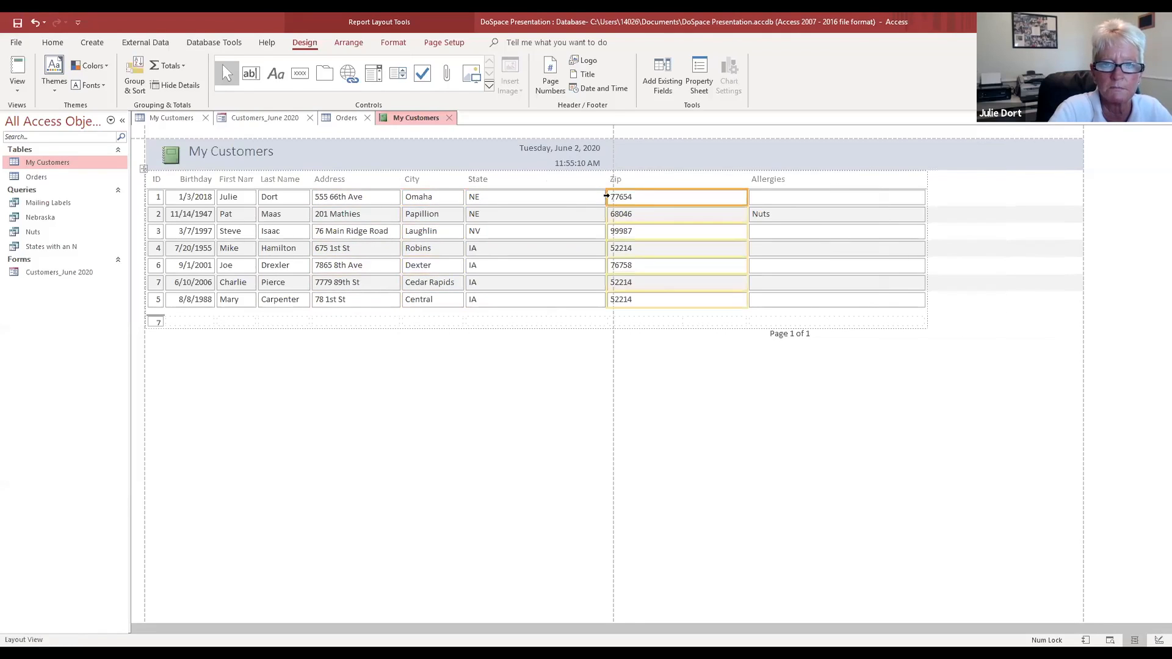
pyautogui.click(583, 200)
pyautogui.moveTo(603, 196); pyautogui.dragTo(497, 197)
pyautogui.click(610, 196)
pyautogui.moveTo(640, 196); pyautogui.dragTo(536, 194)
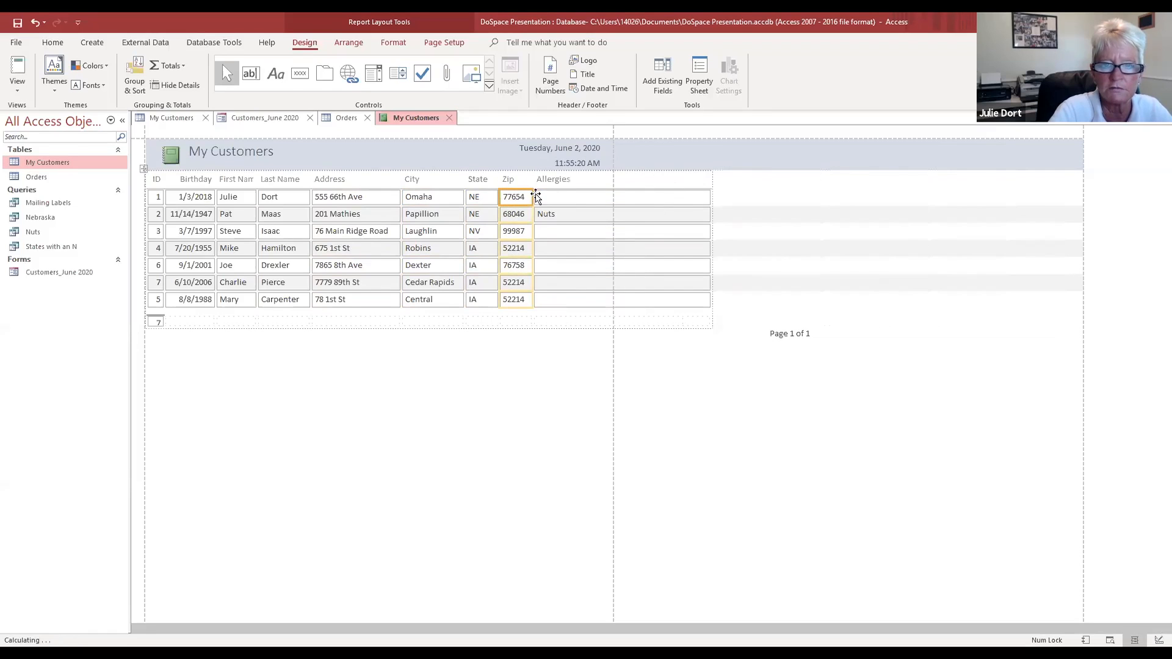
# Step: Narrow the Allergies column so the table ends within the first page, and delete the record count beneath the ID column
pyautogui.click(656, 198)
pyautogui.moveTo(714, 197); pyautogui.dragTo(606, 198)
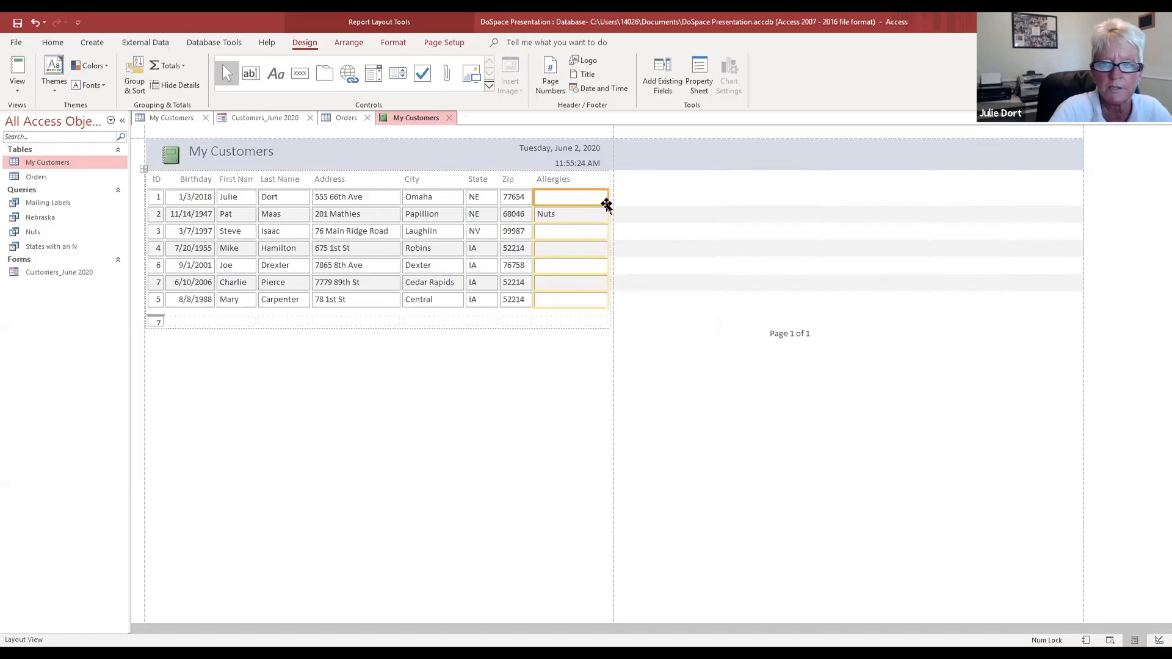
pyautogui.click(386, 393)
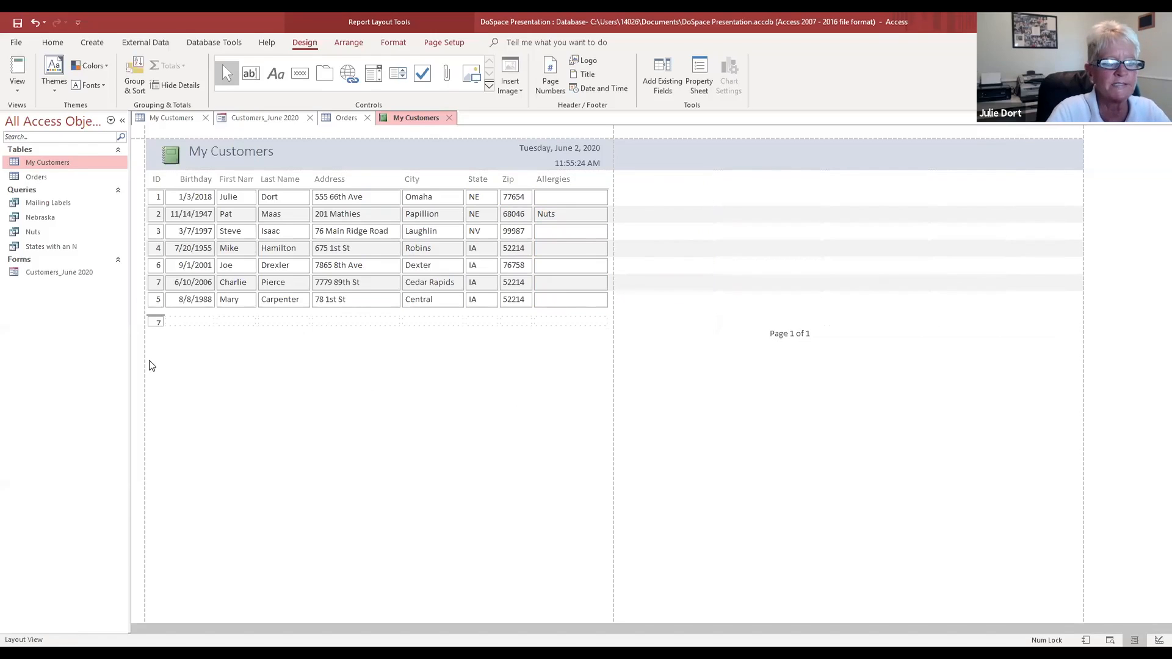
pyautogui.click(158, 322)
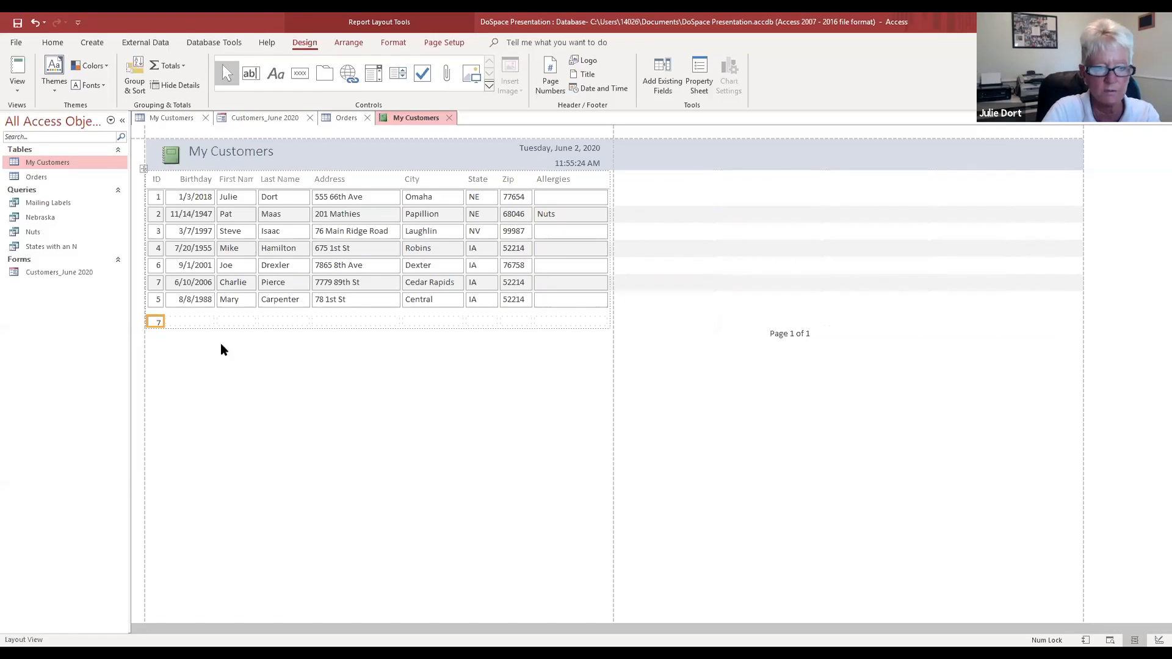
pyautogui.press('Delete')
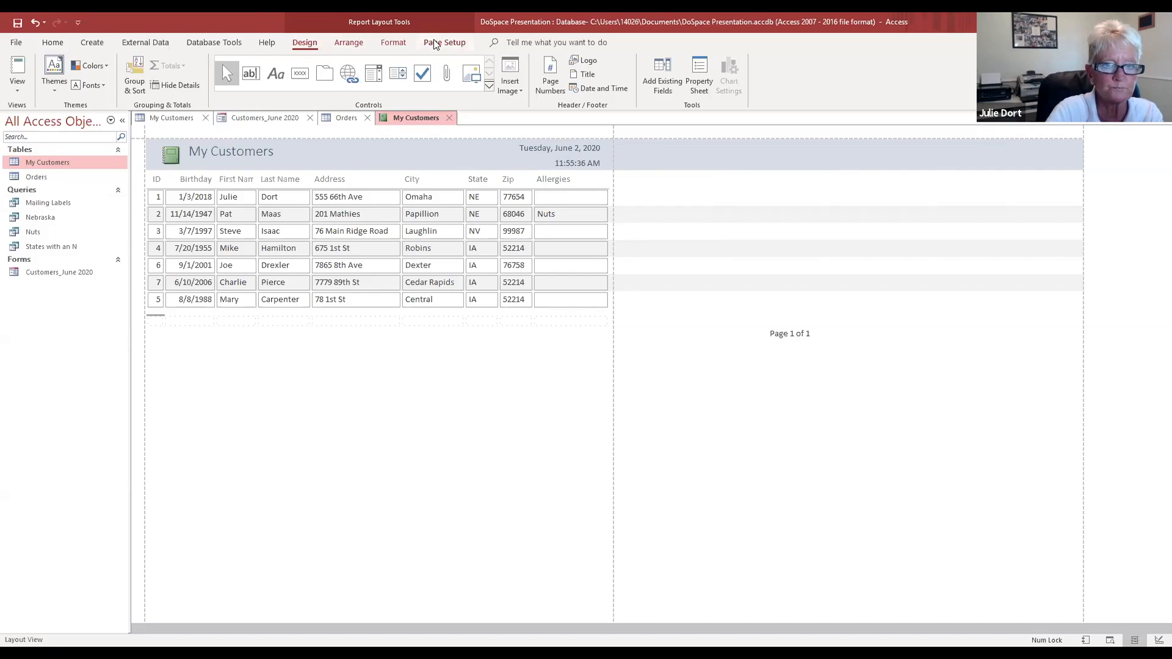
pyautogui.click(398, 43)
pyautogui.click(440, 47)
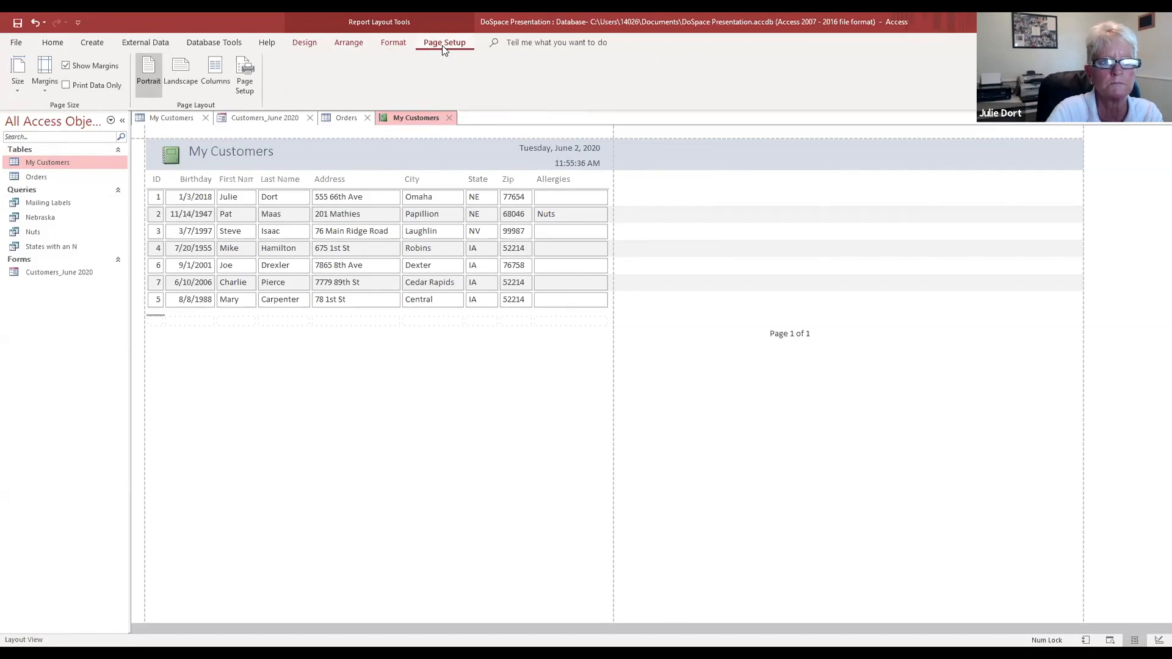
pyautogui.click(396, 43)
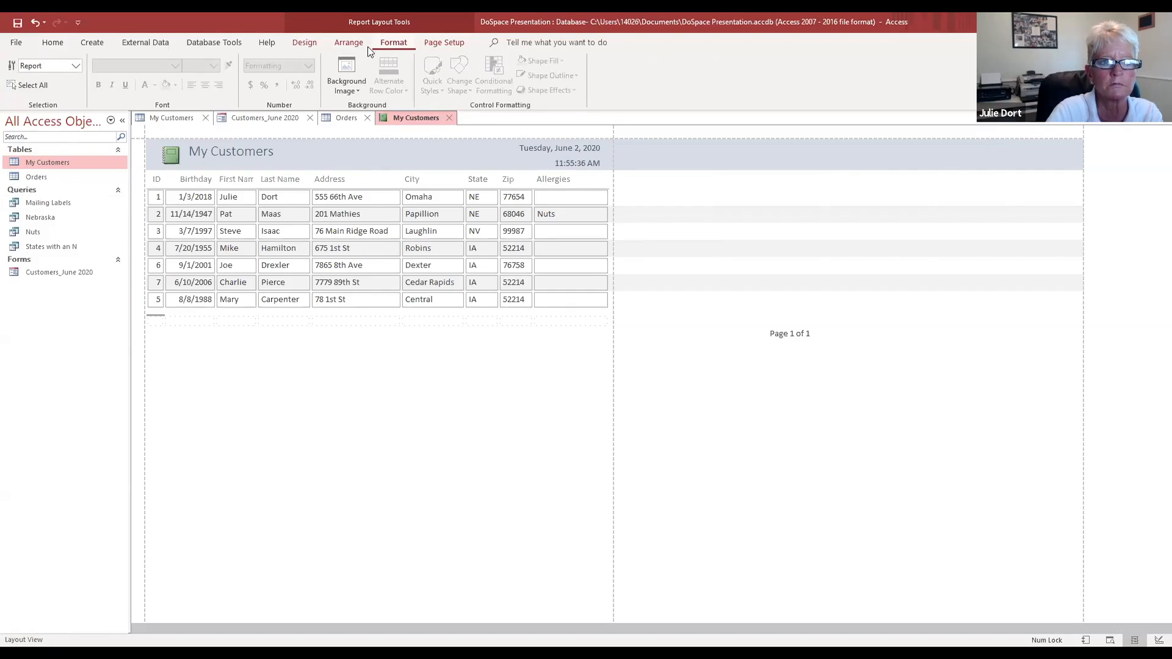
pyautogui.click(341, 47)
pyautogui.click(295, 45)
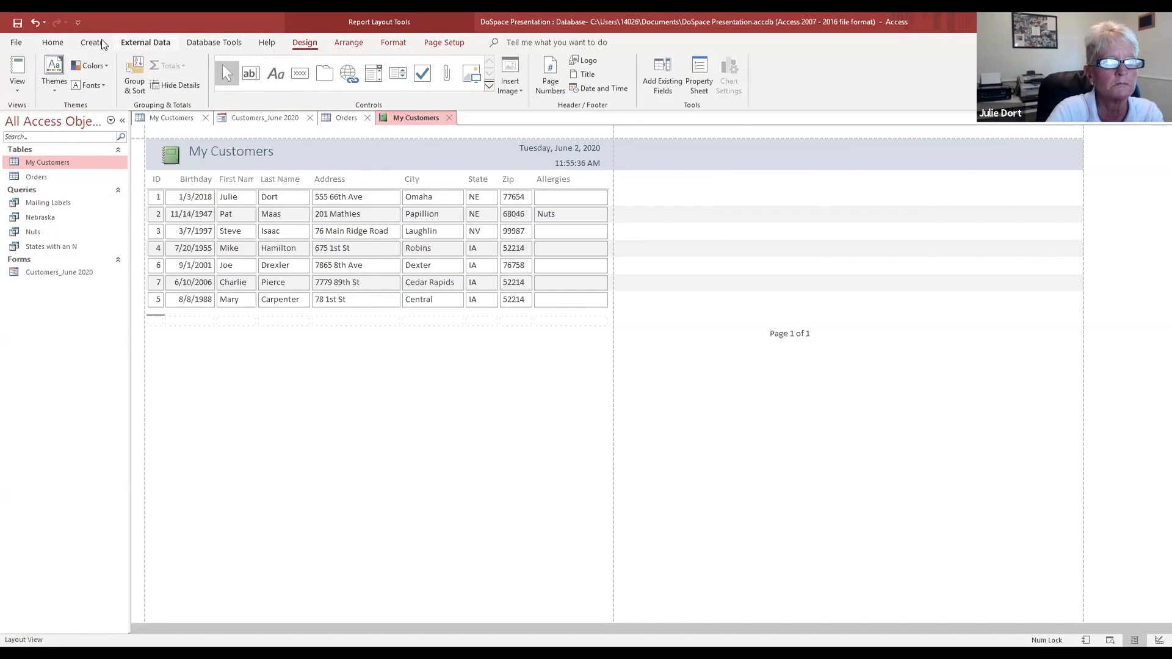
pyautogui.click(17, 43)
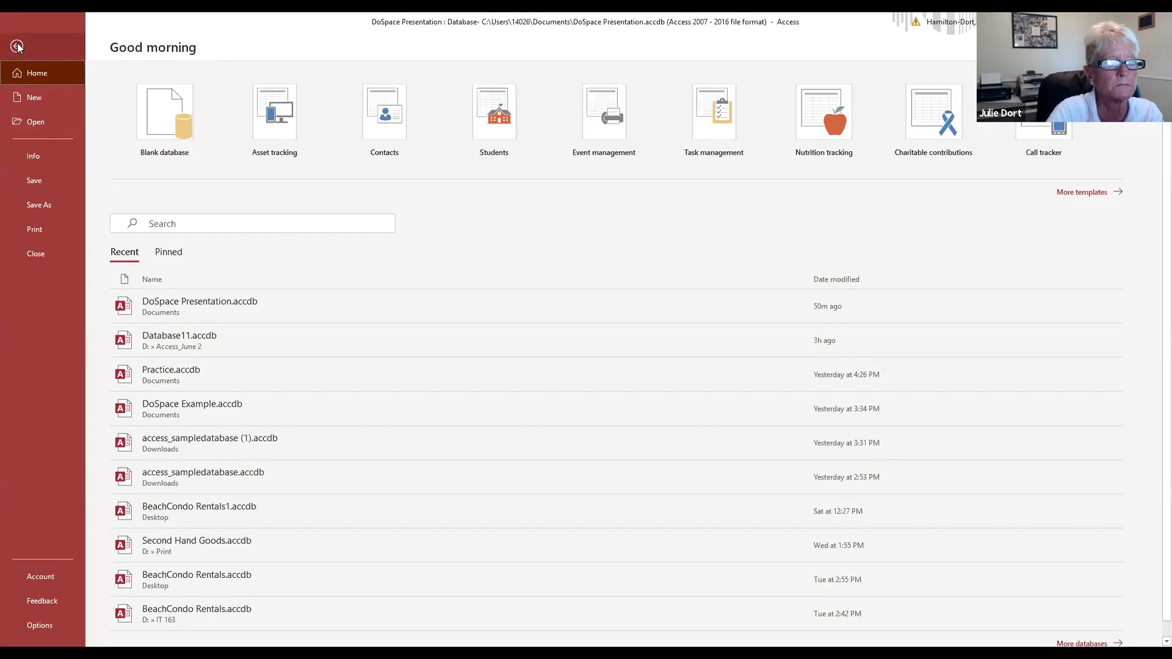
pyautogui.click(21, 46)
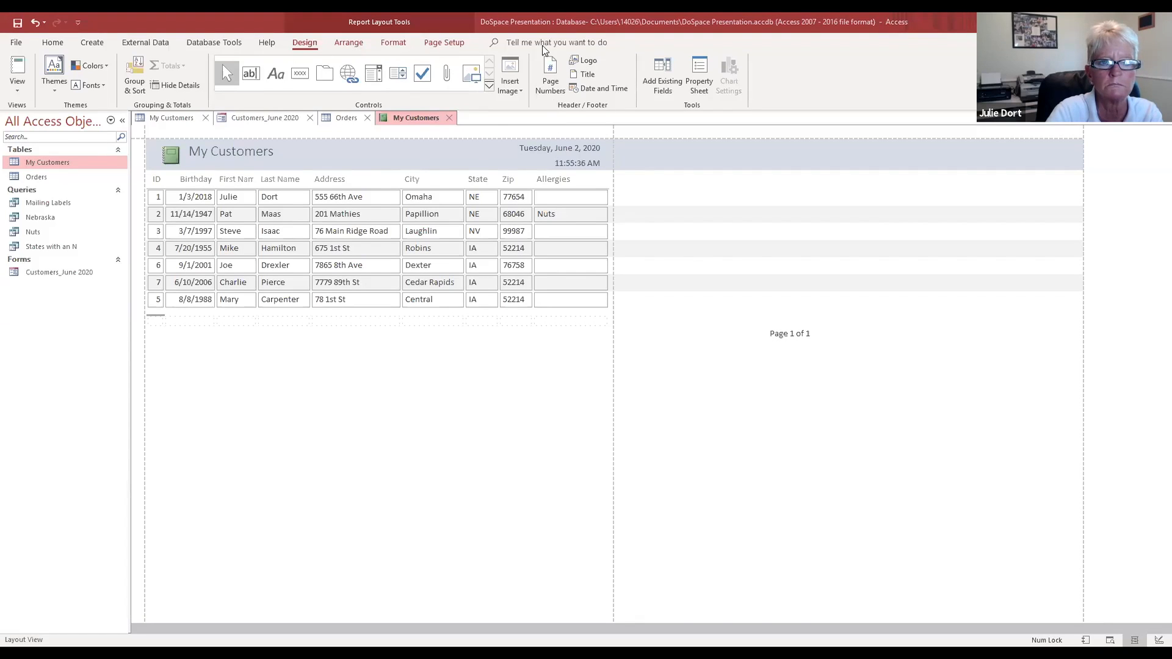
# Step: Check the report's print margins in the Page Setup dialog, and close it
pyautogui.click(452, 44)
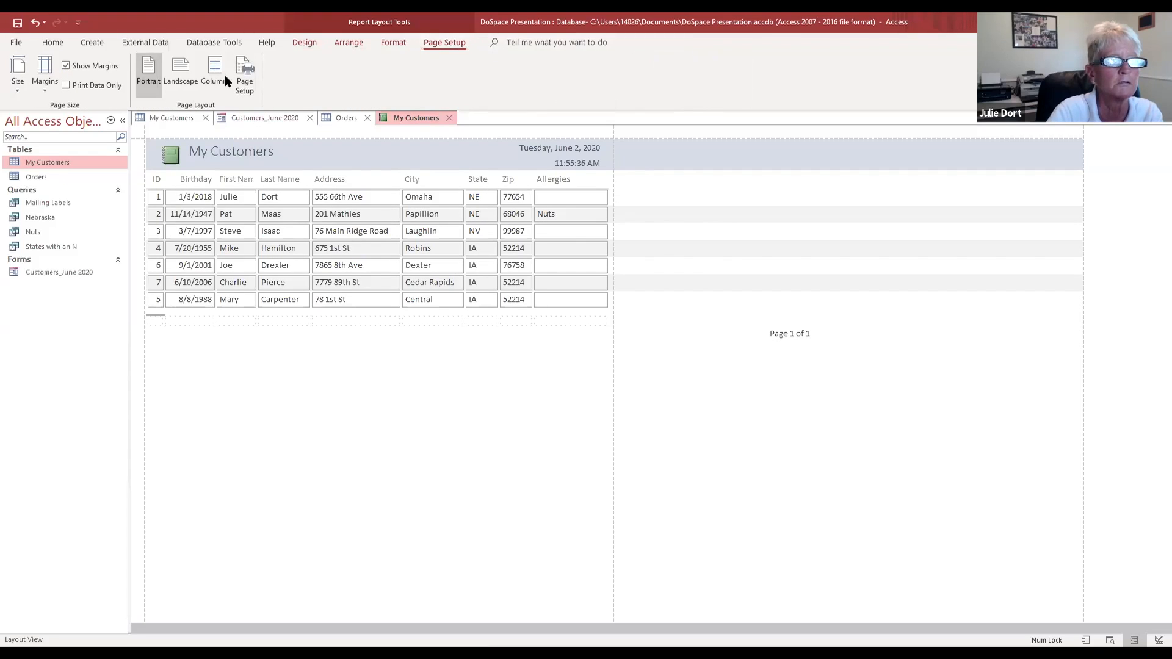
pyautogui.click(15, 41)
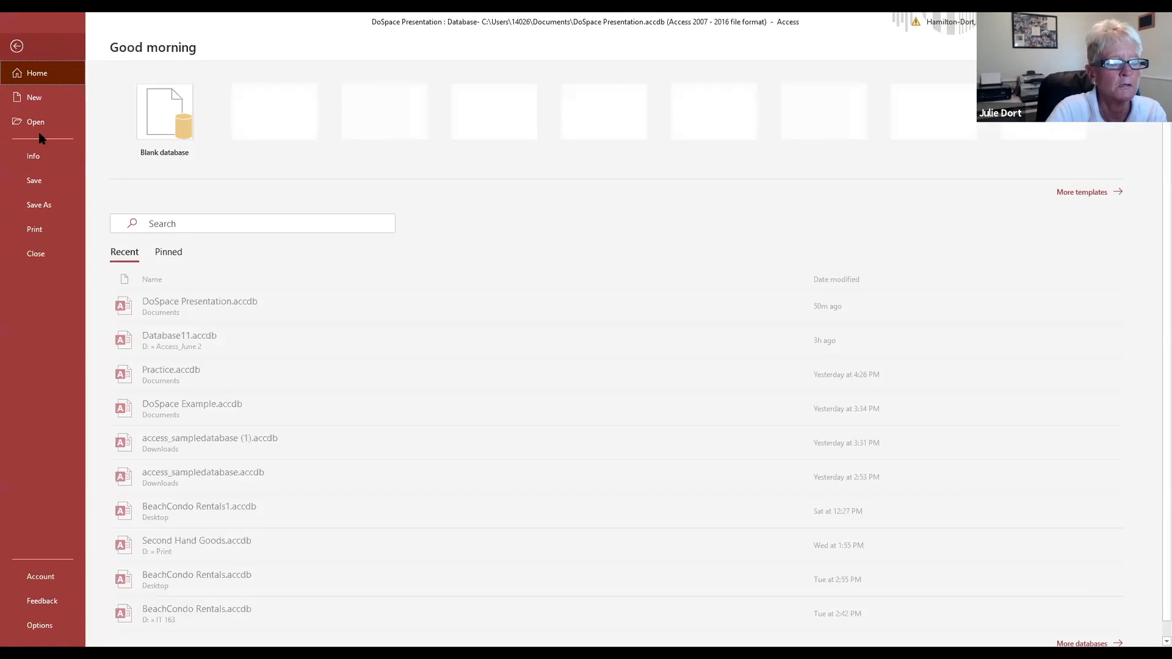
pyautogui.click(17, 46)
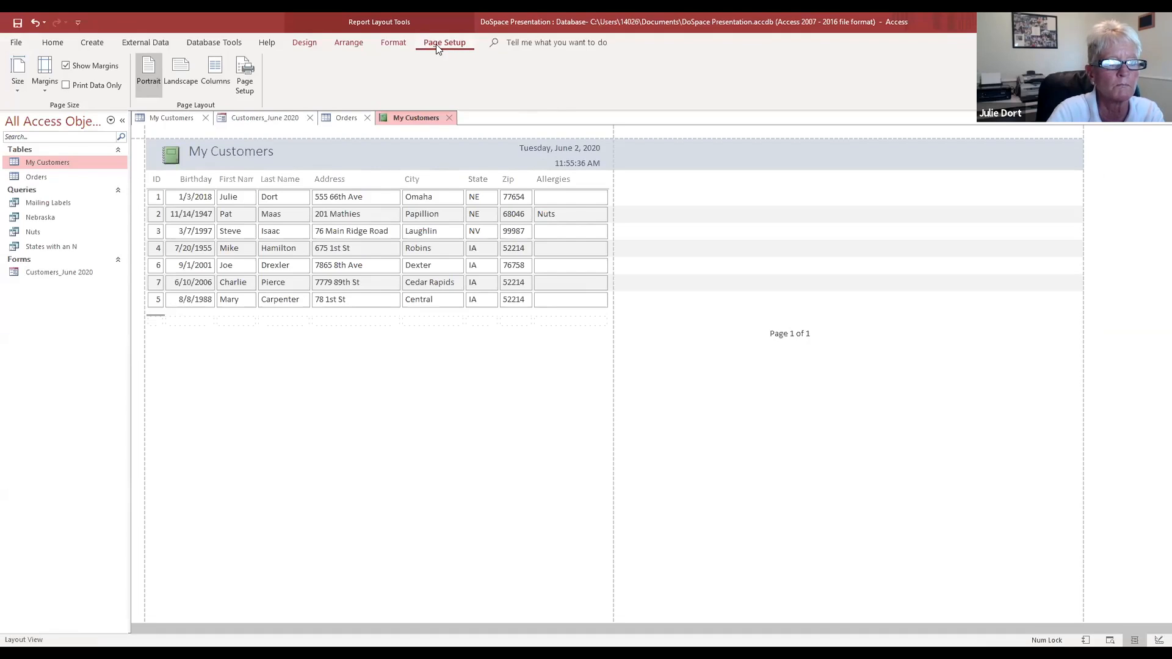
pyautogui.click(238, 70)
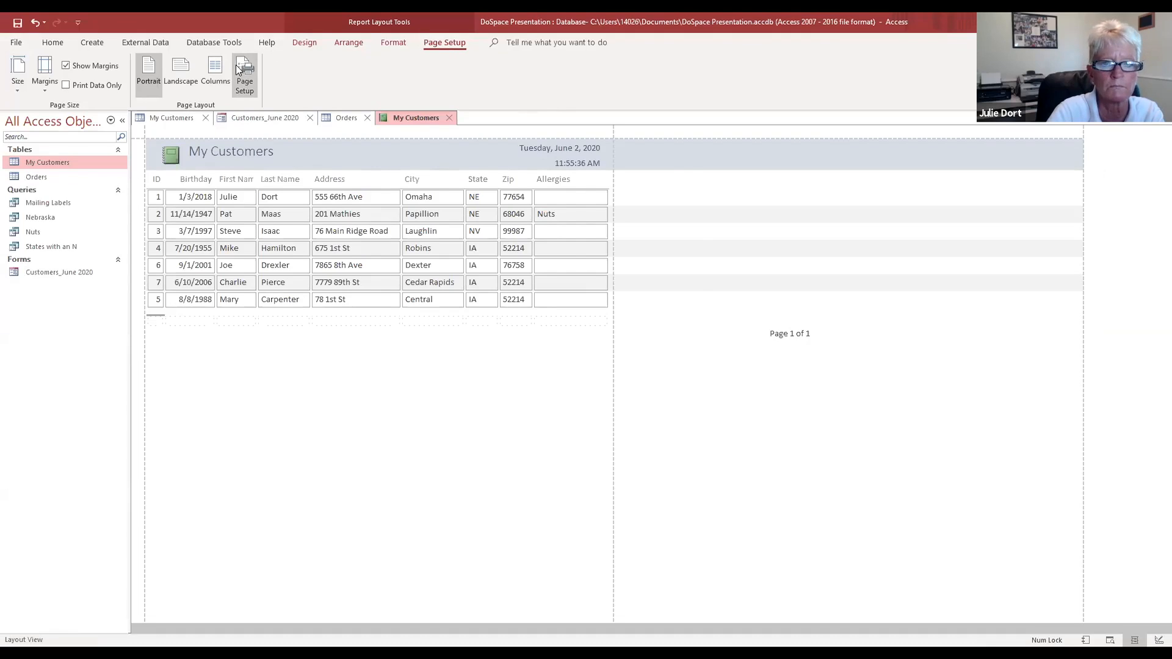
pyautogui.click(560, 344)
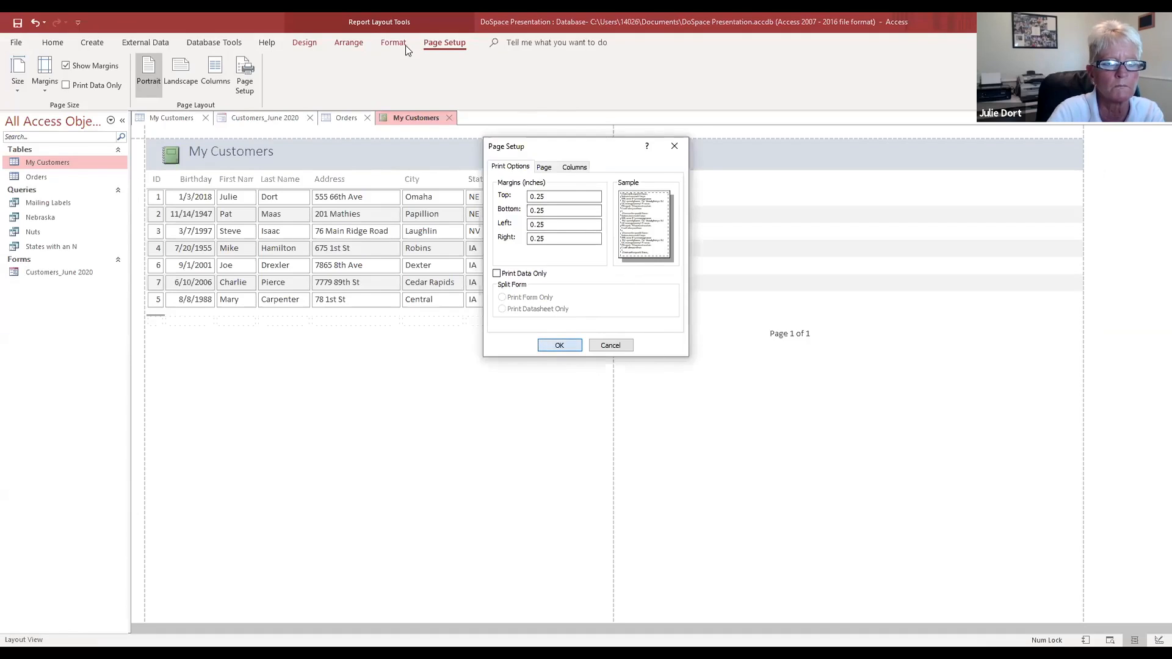
pyautogui.click(394, 42)
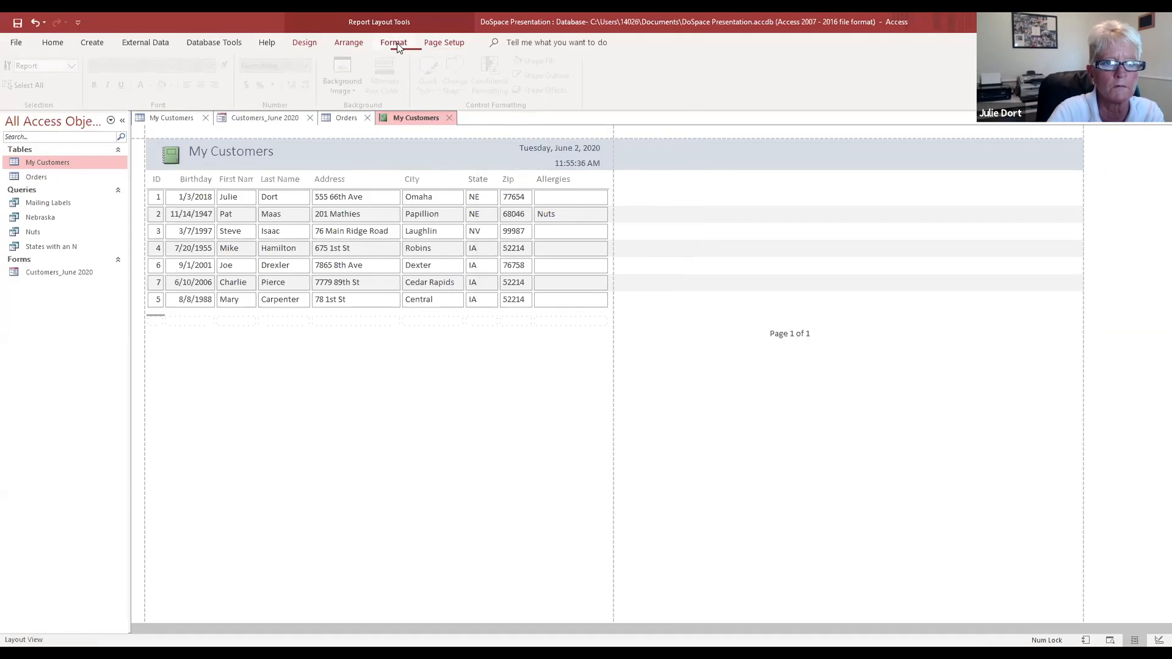
pyautogui.click(352, 44)
pyautogui.click(297, 44)
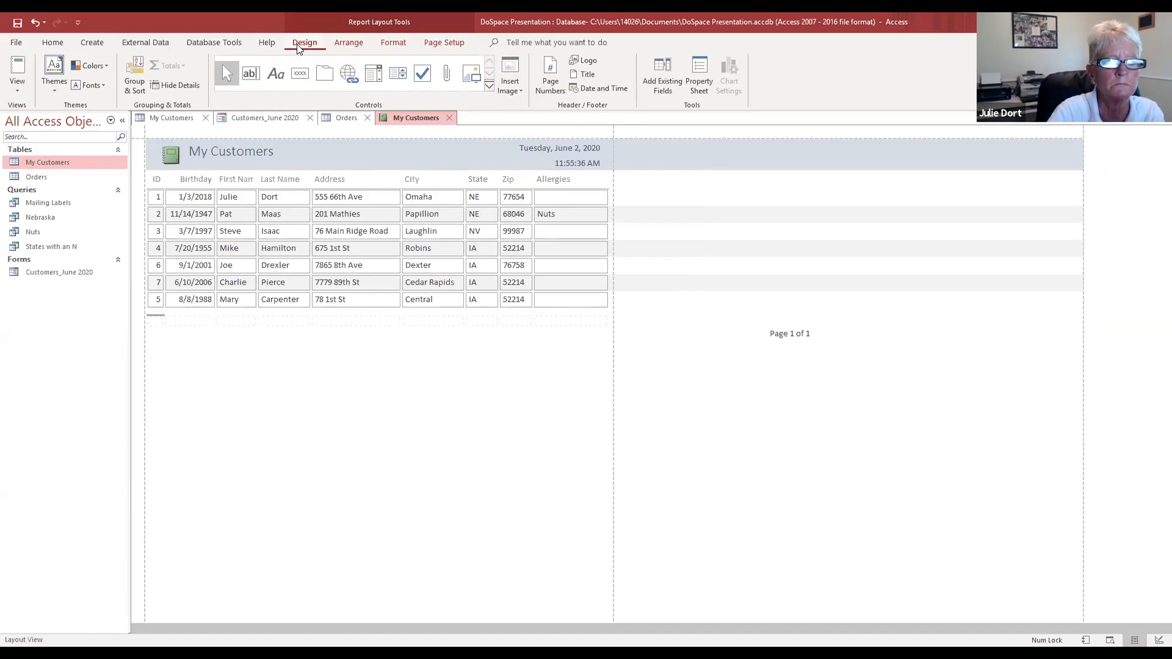